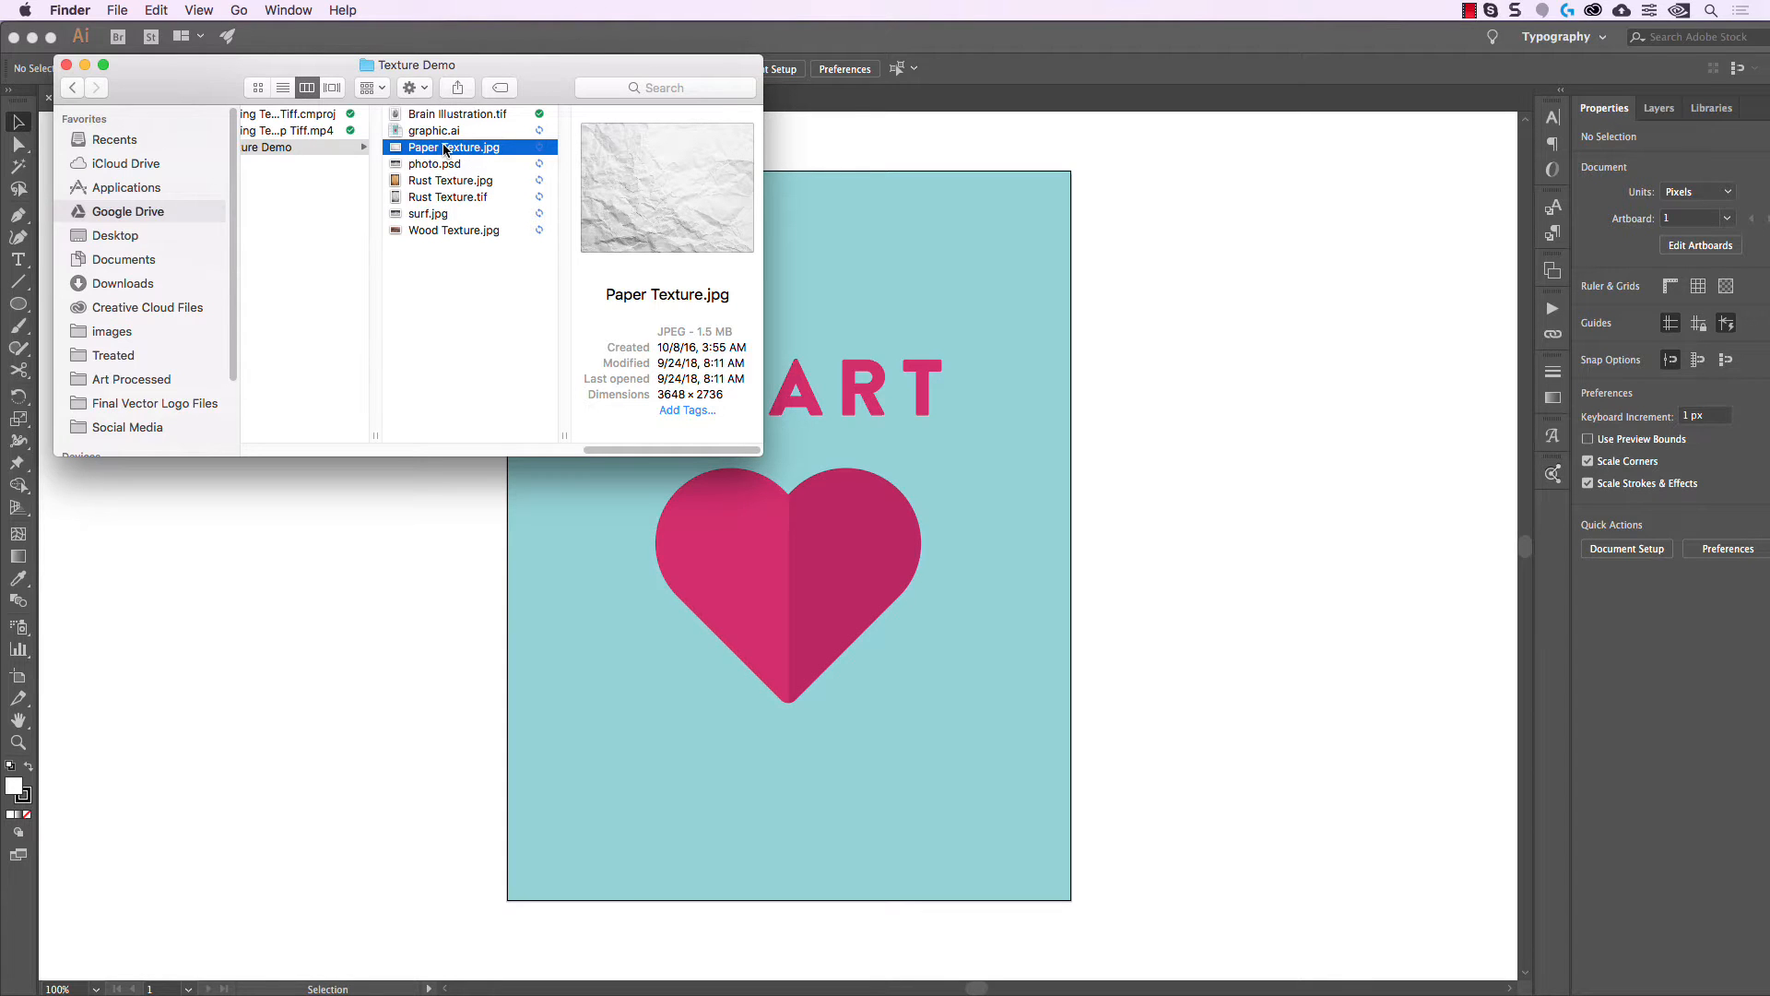
Open Paper Texture.jpg from the Texture Demo folder in Photoshop and convert the image to grayscale.
left_click_drag(438, 152, 575, 972)
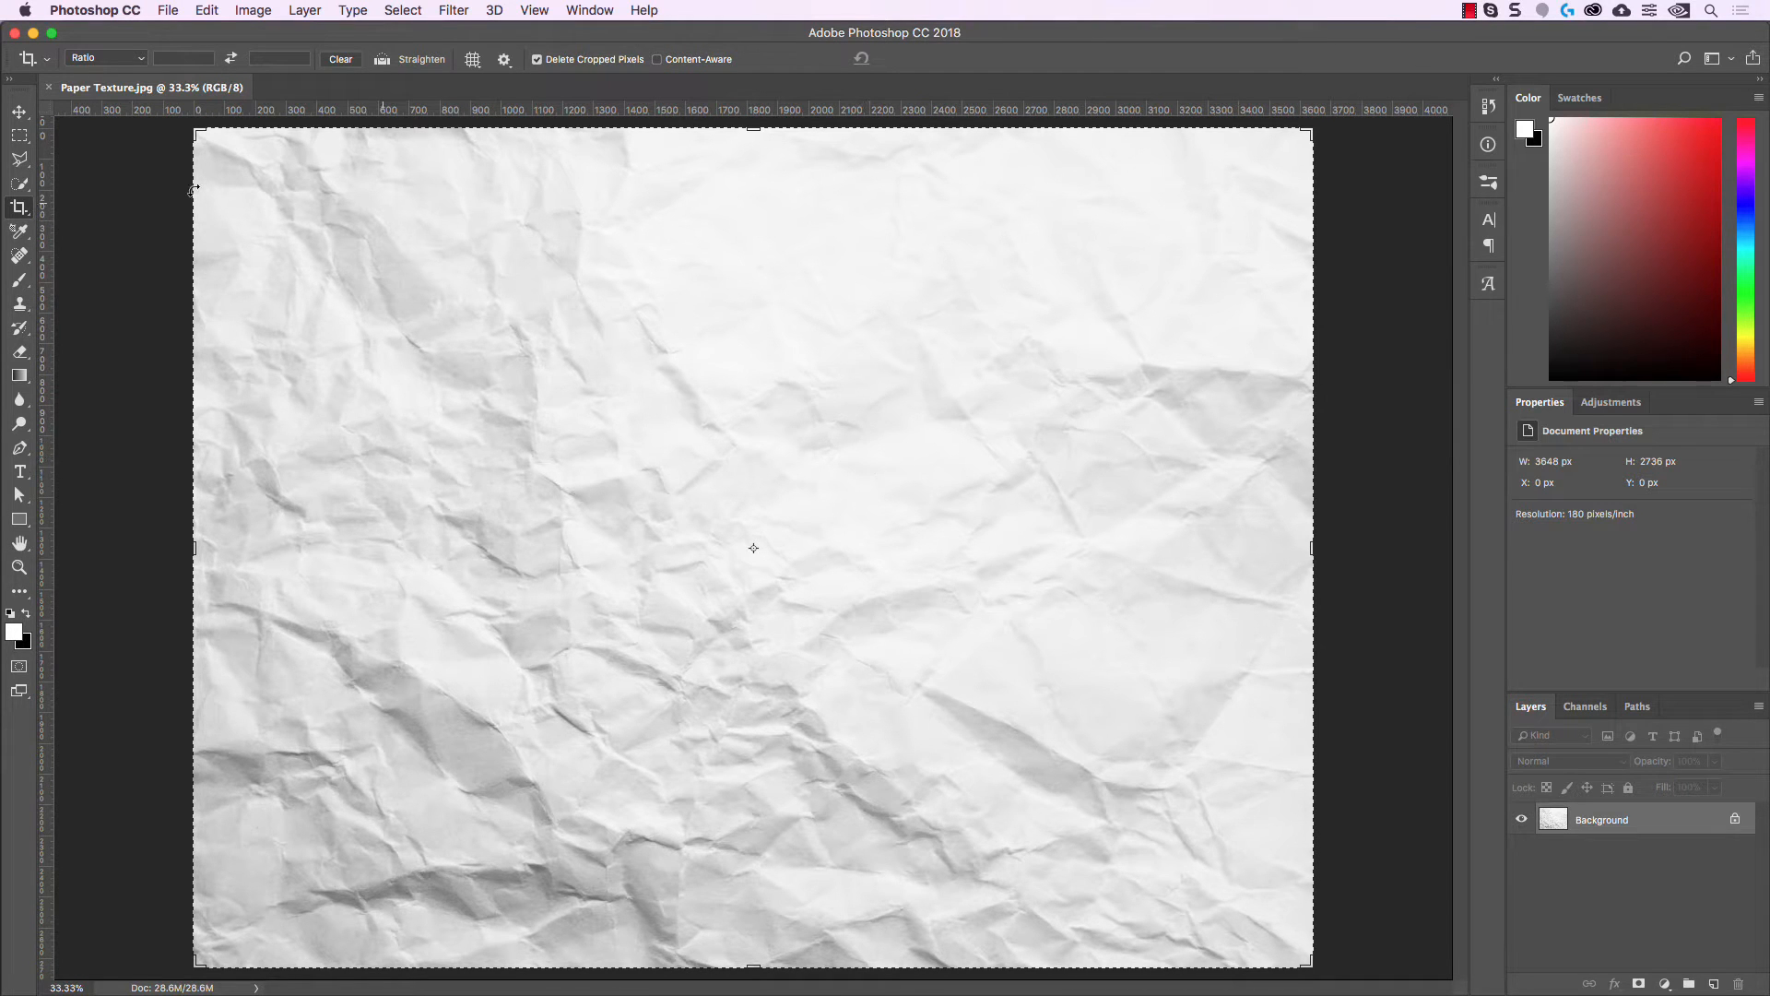
left_click(18, 113)
left_click(253, 10)
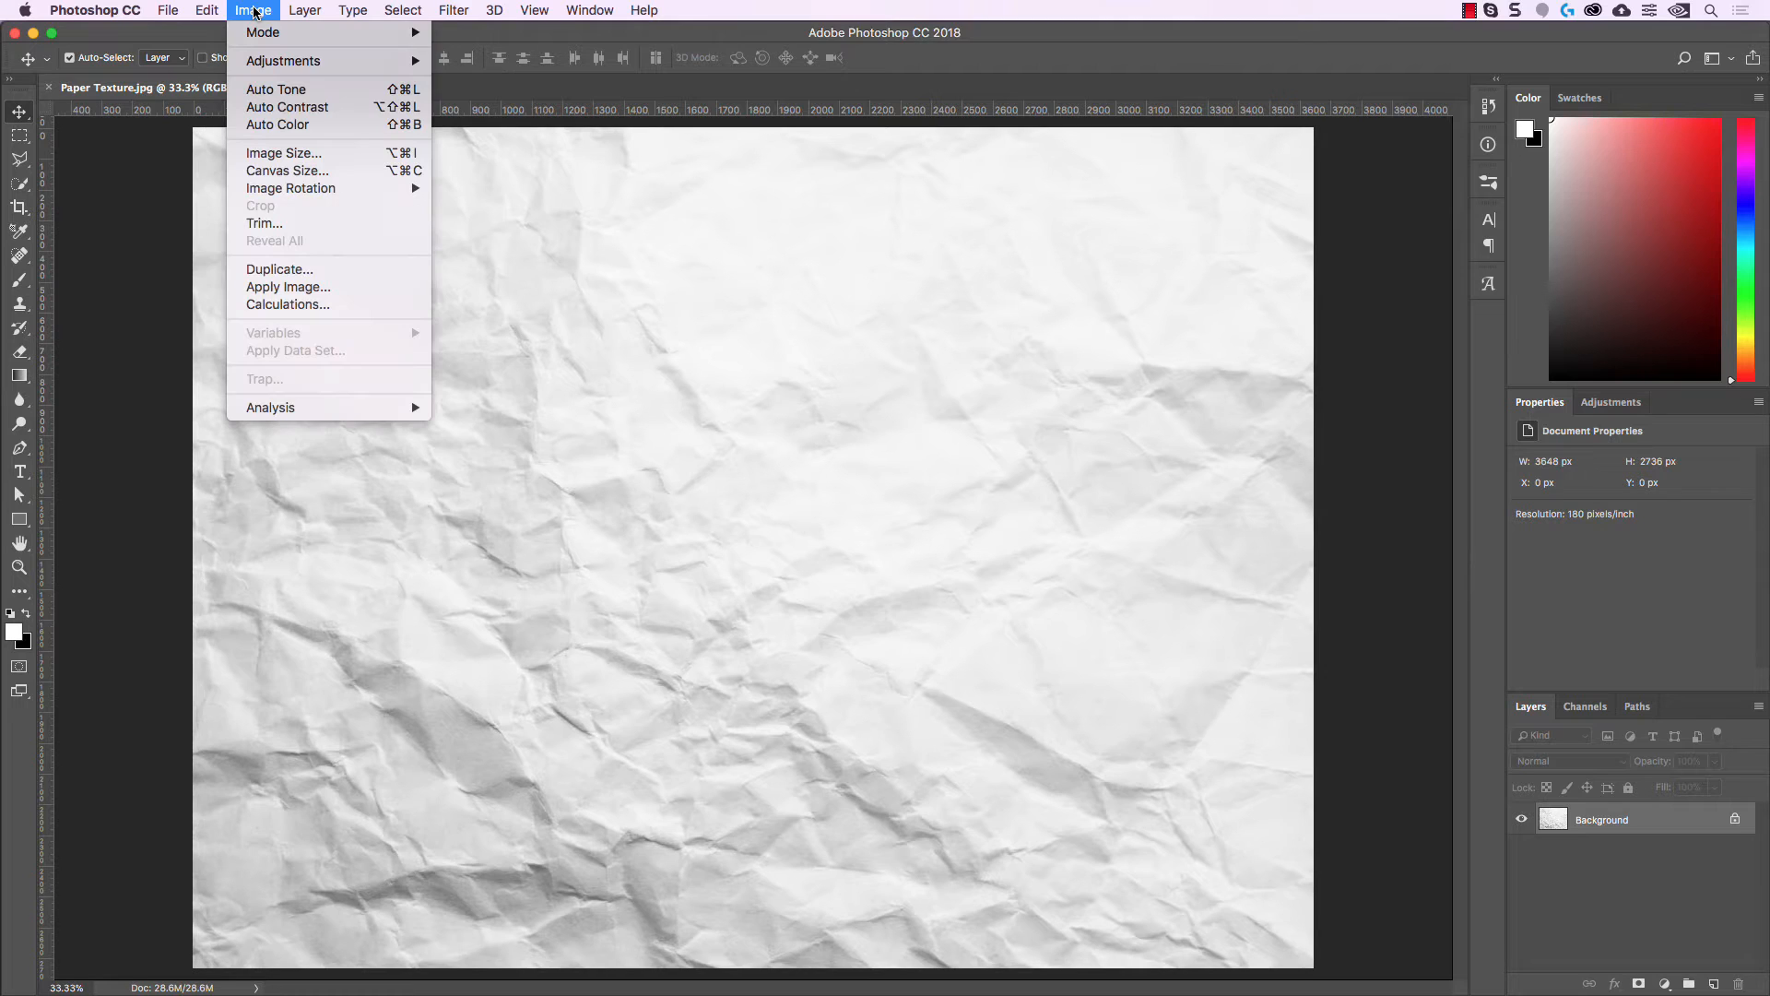
mouse_move(277, 32)
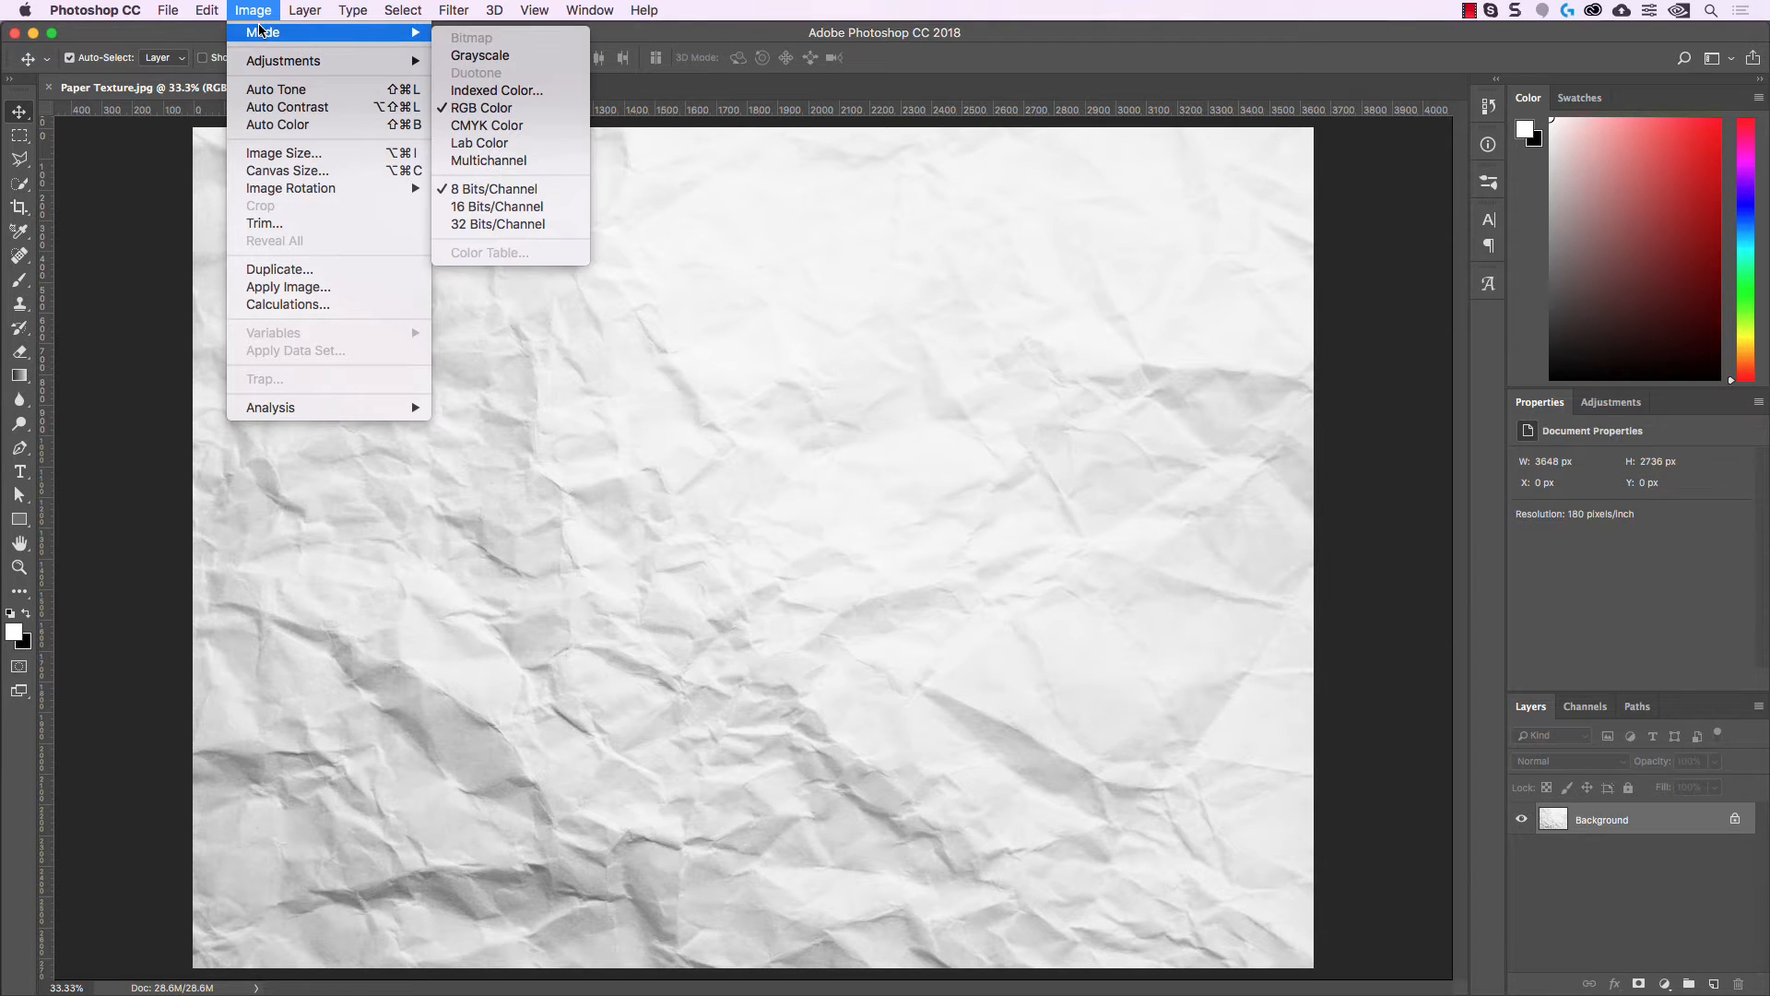
left_click(513, 56)
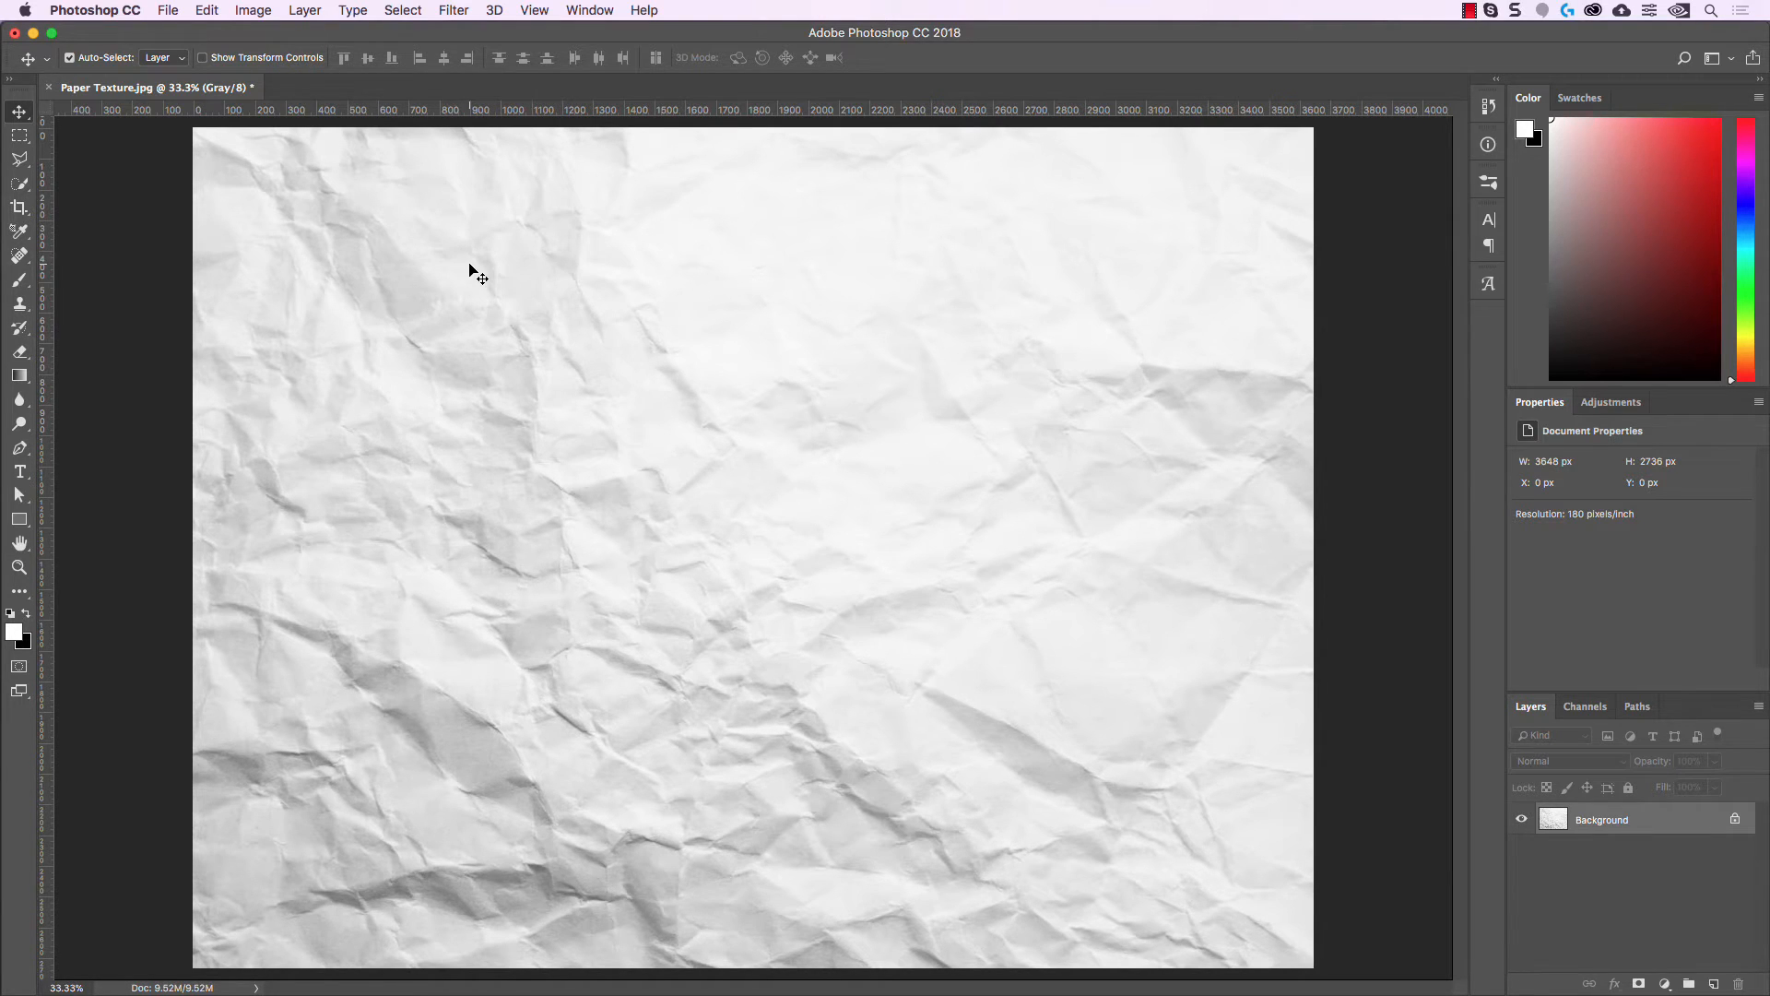
Raise the paper texture's contrast to 76 and increase its brightness slightly with a Brightness/Contrast adjustment.
left_click(254, 11)
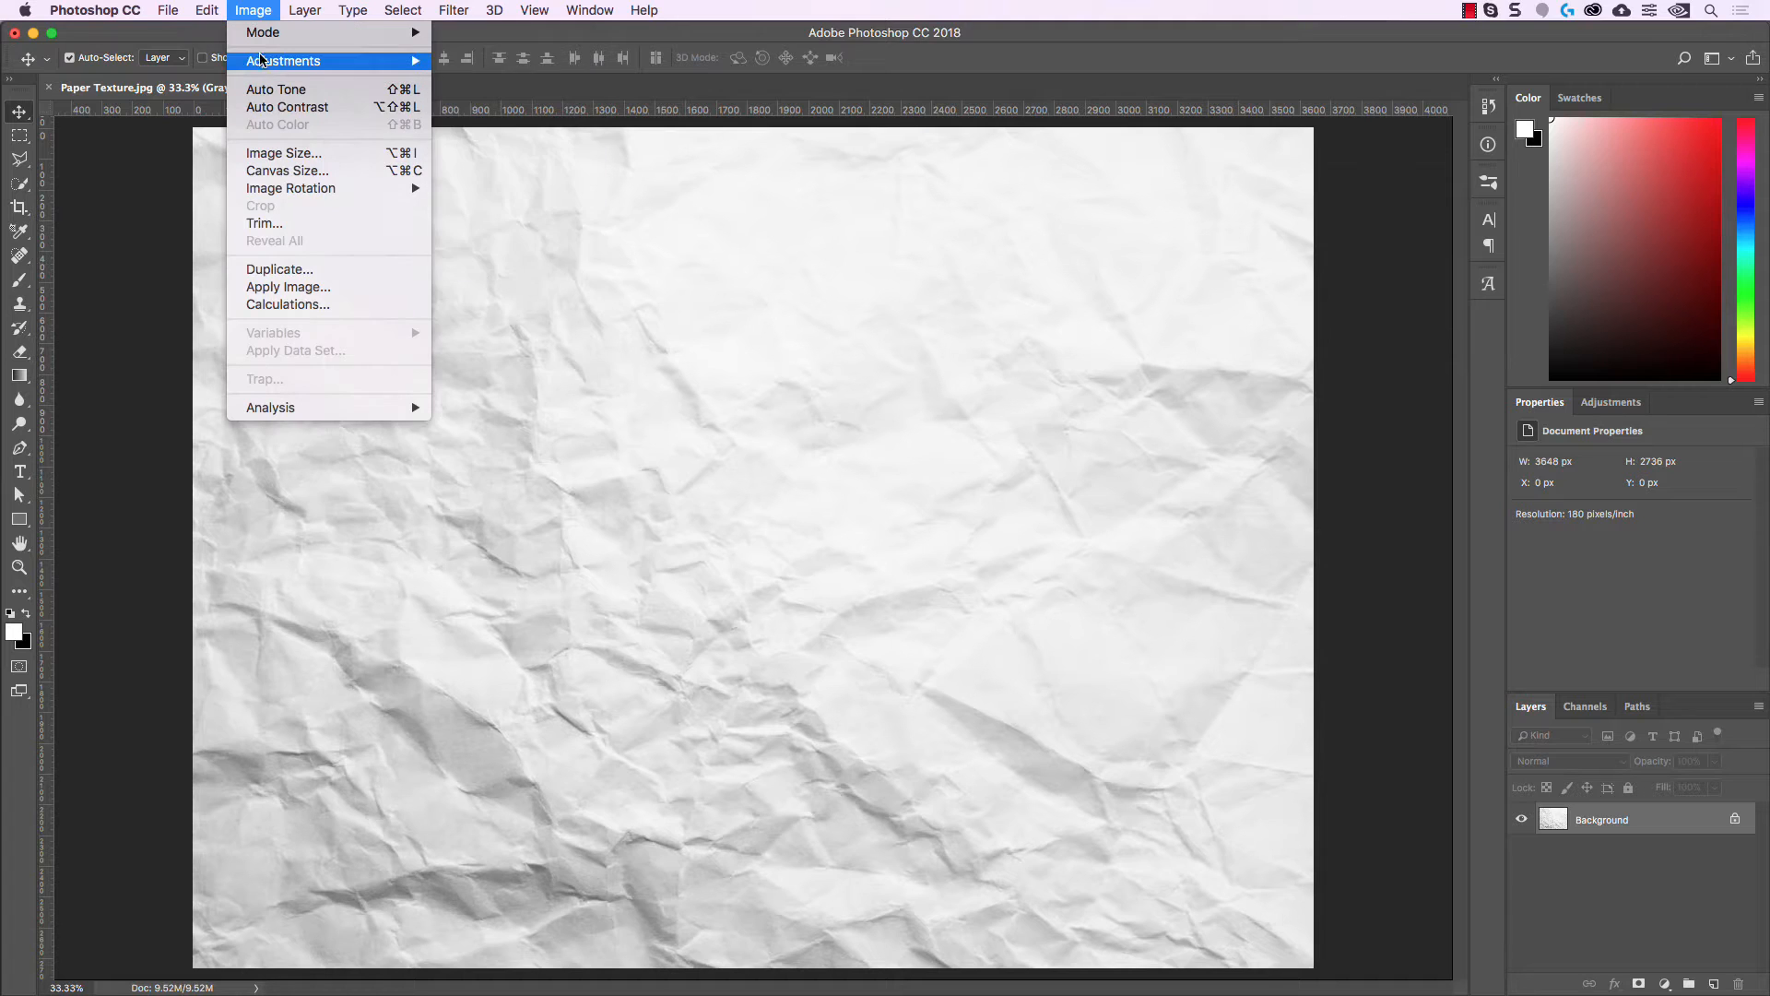
mouse_move(264, 63)
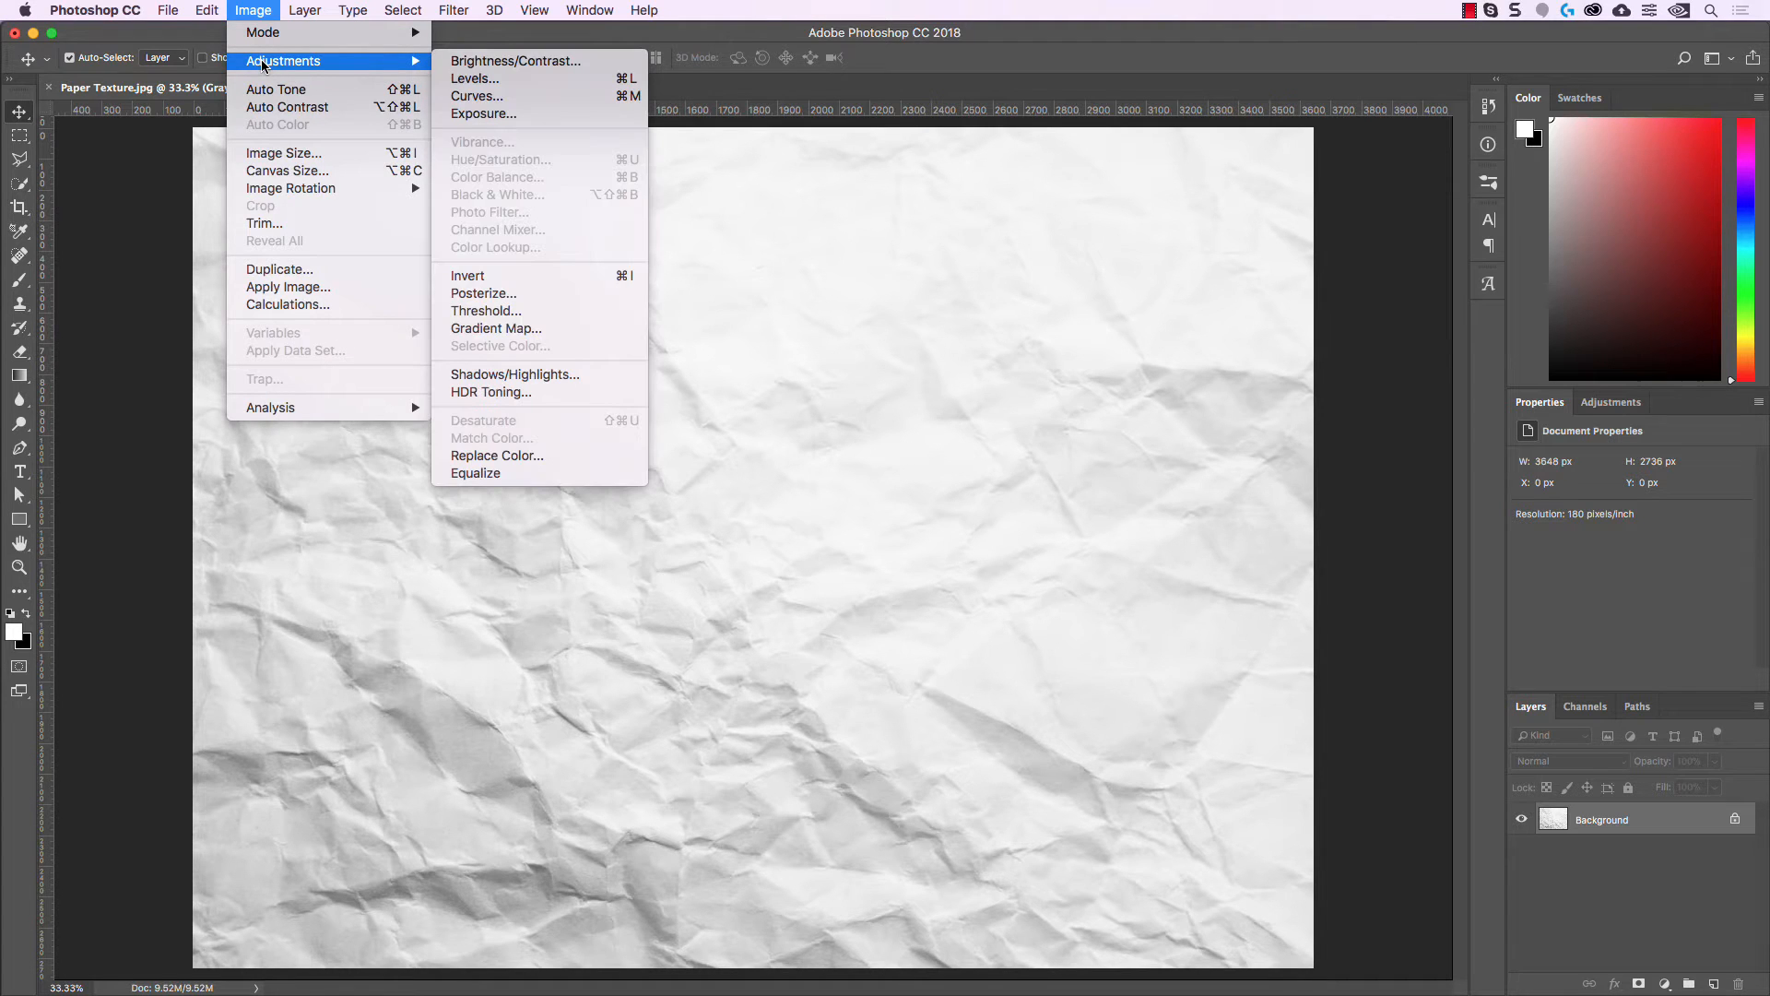
left_click(513, 62)
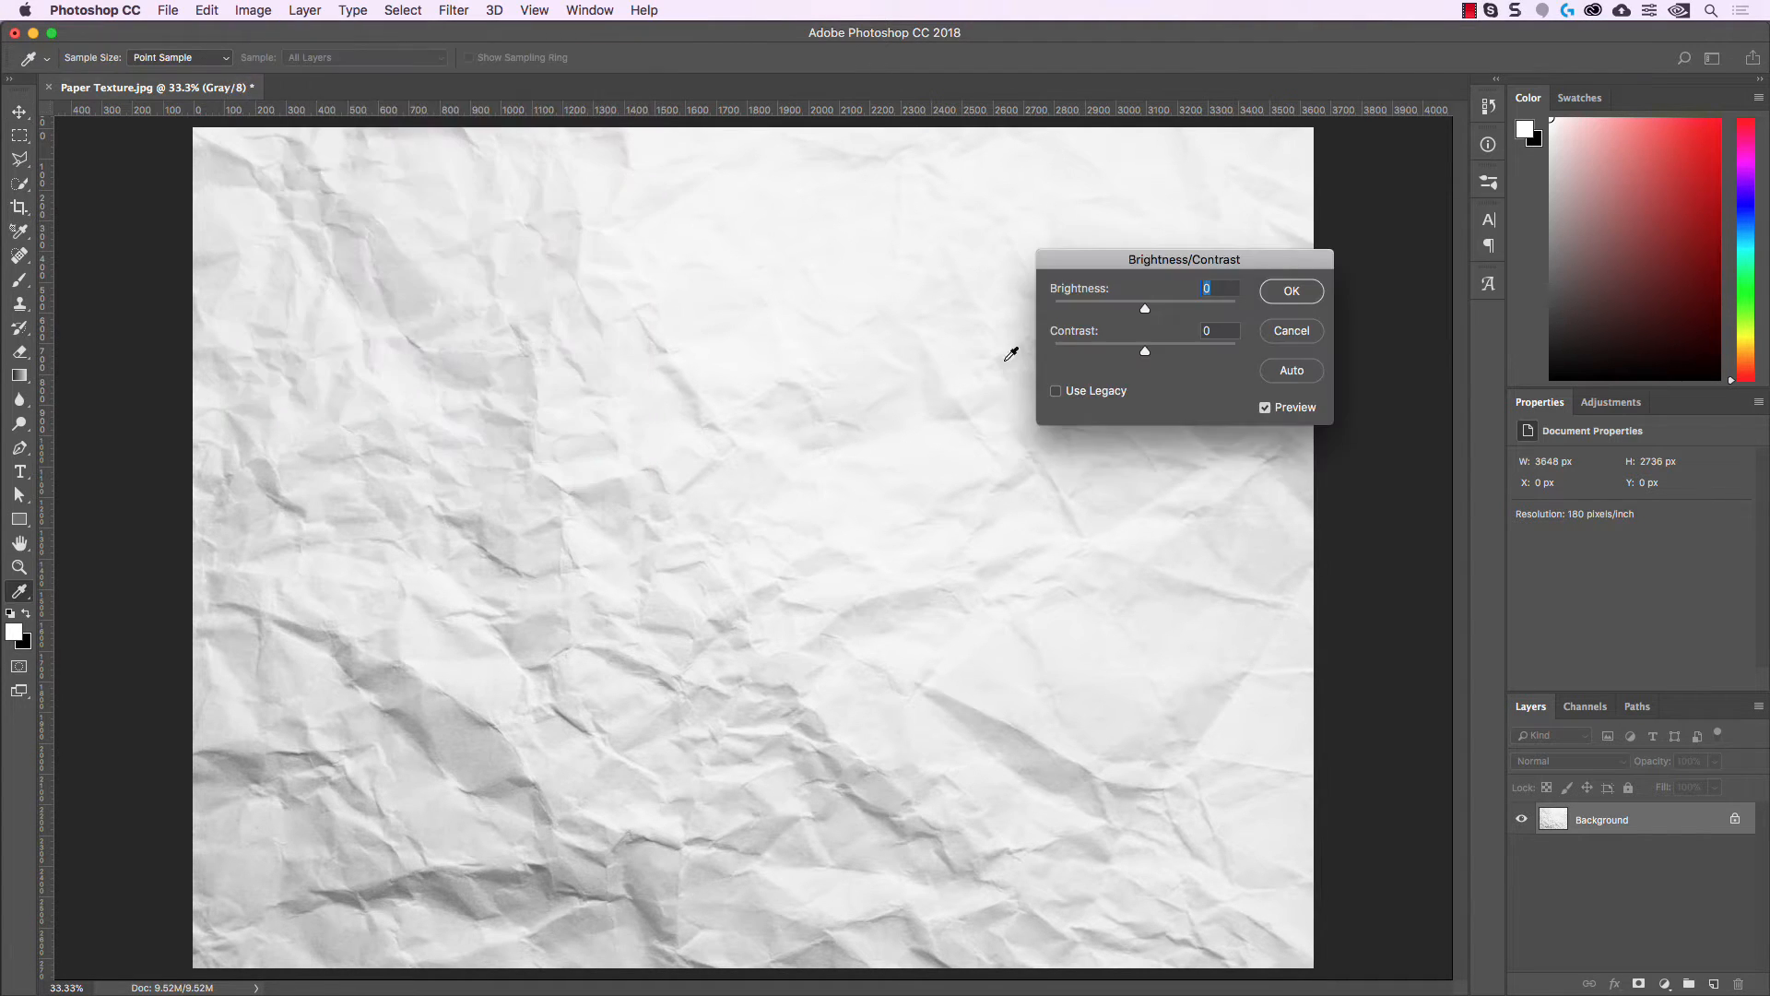
left_click_drag(1124, 351, 1215, 353)
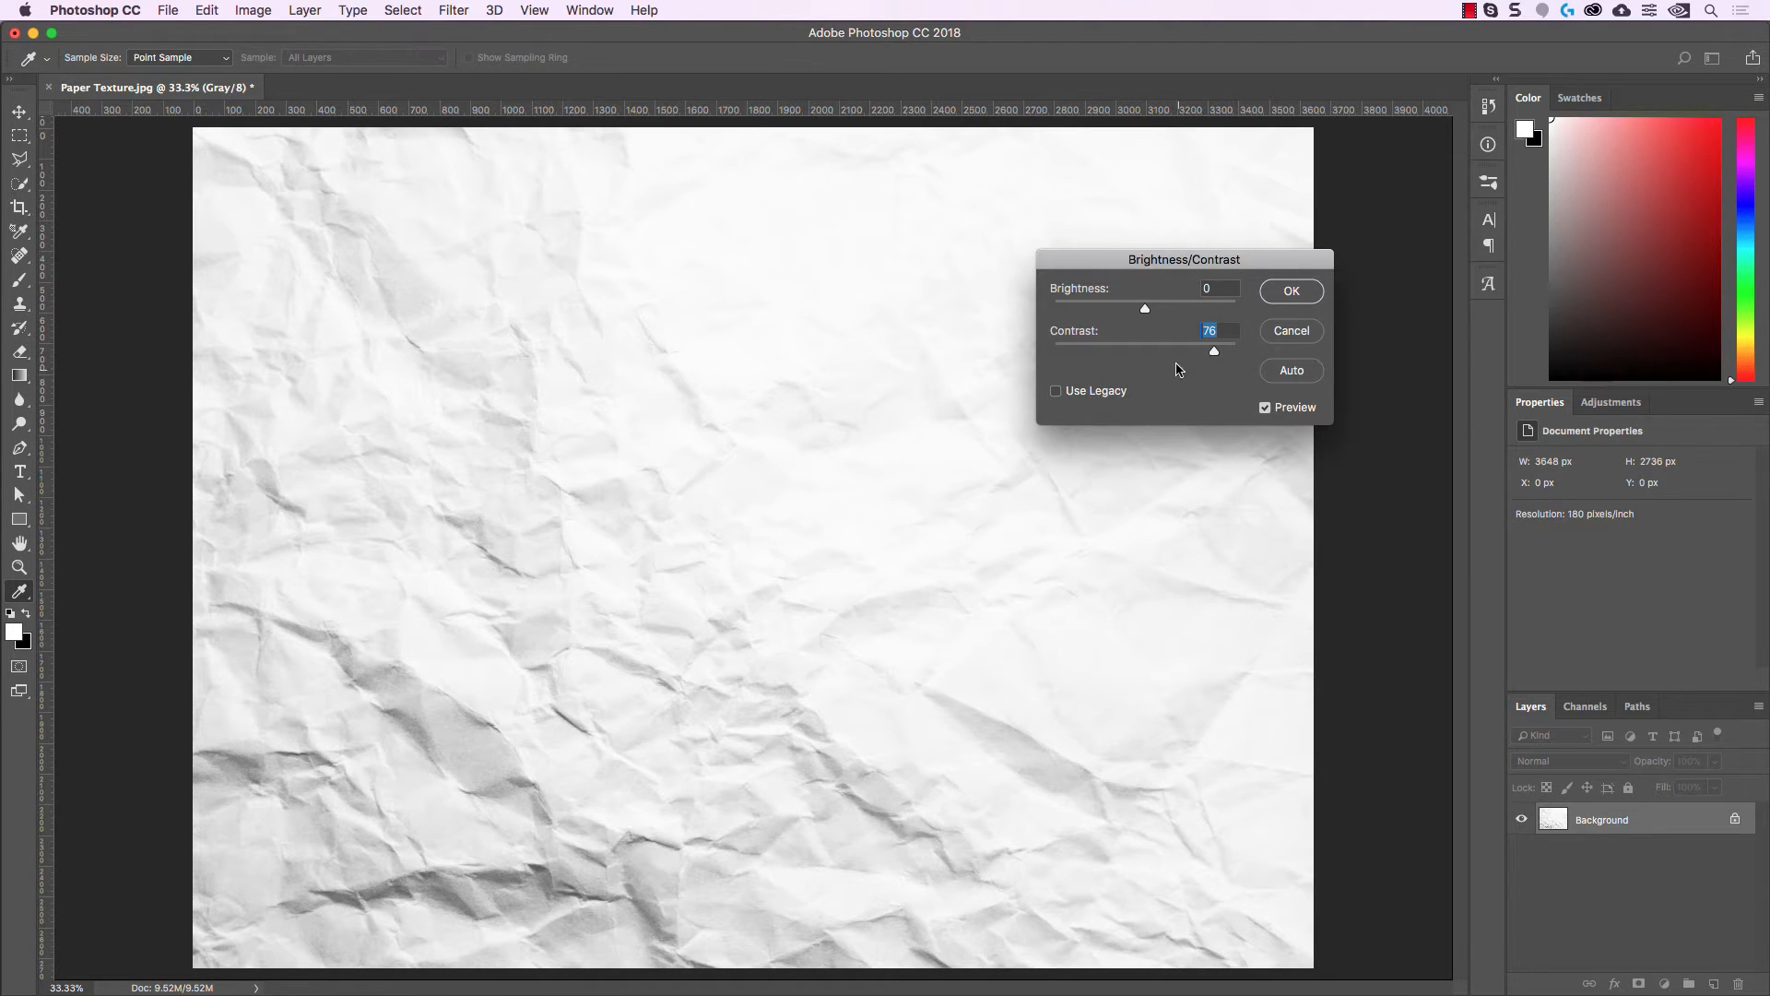
left_click_drag(1146, 312, 1150, 314)
left_click(1292, 291)
key("v")
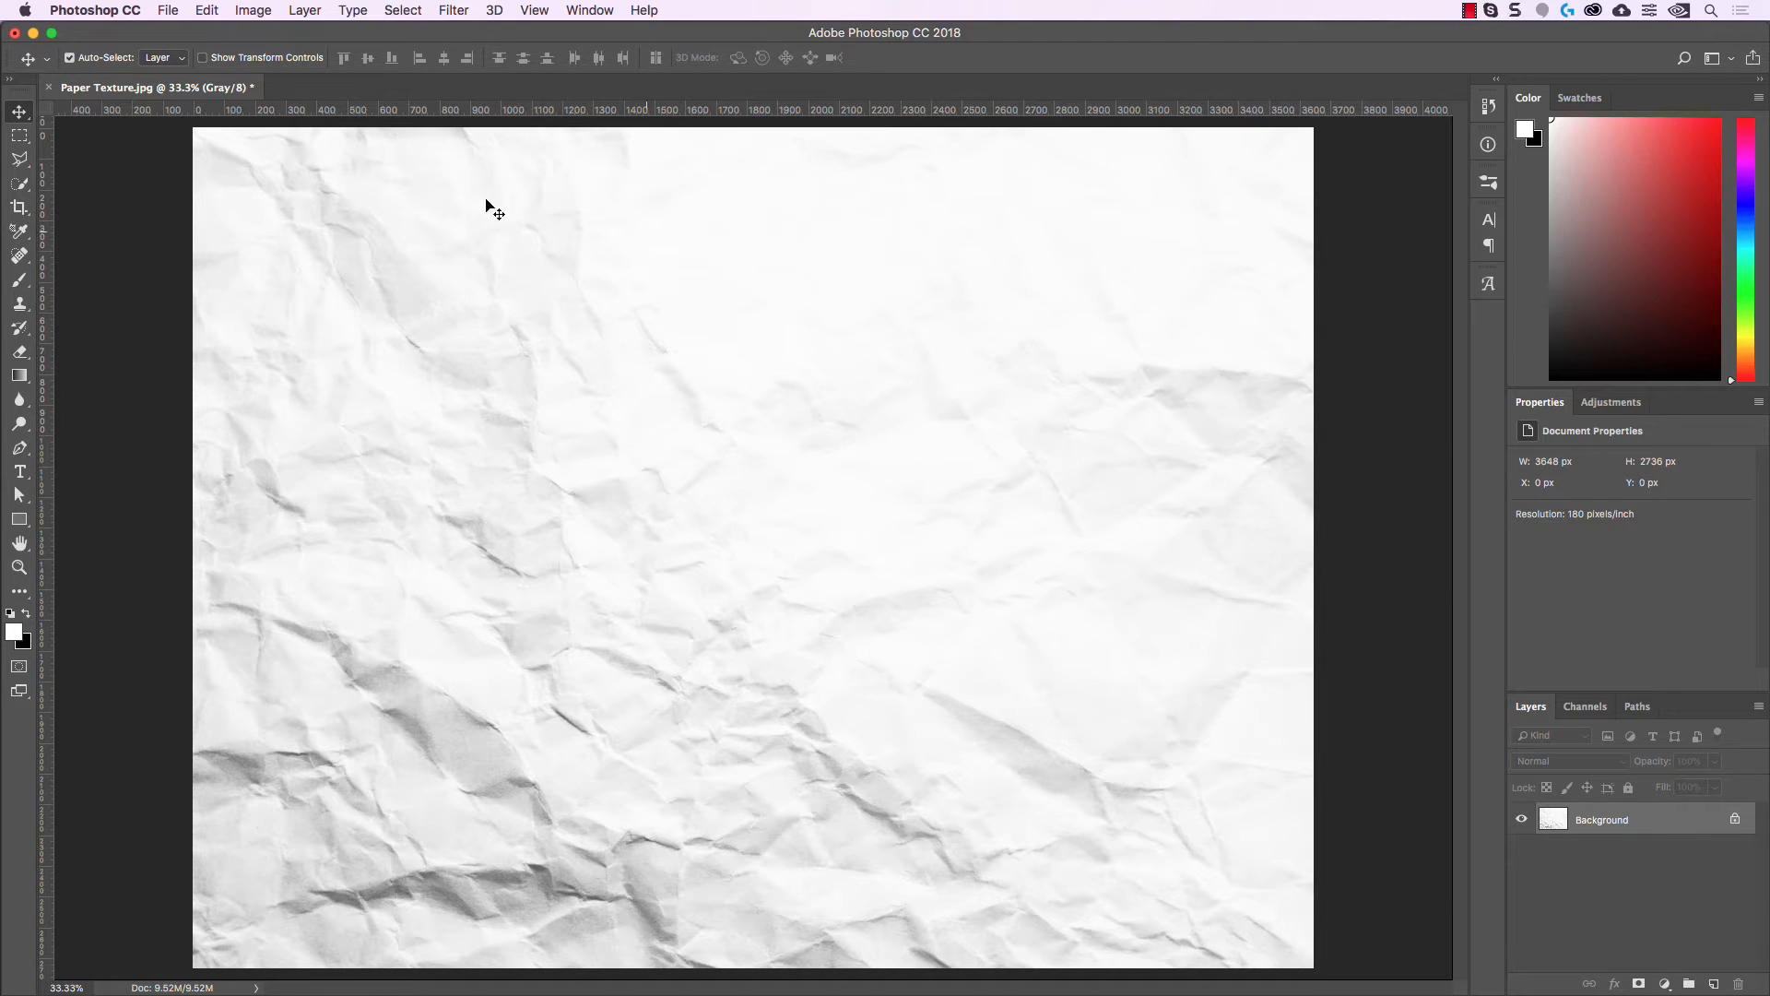
Save the adjusted Paper Texture.jpg and switch to graphic.ai in Illustrator.
left_click(169, 10)
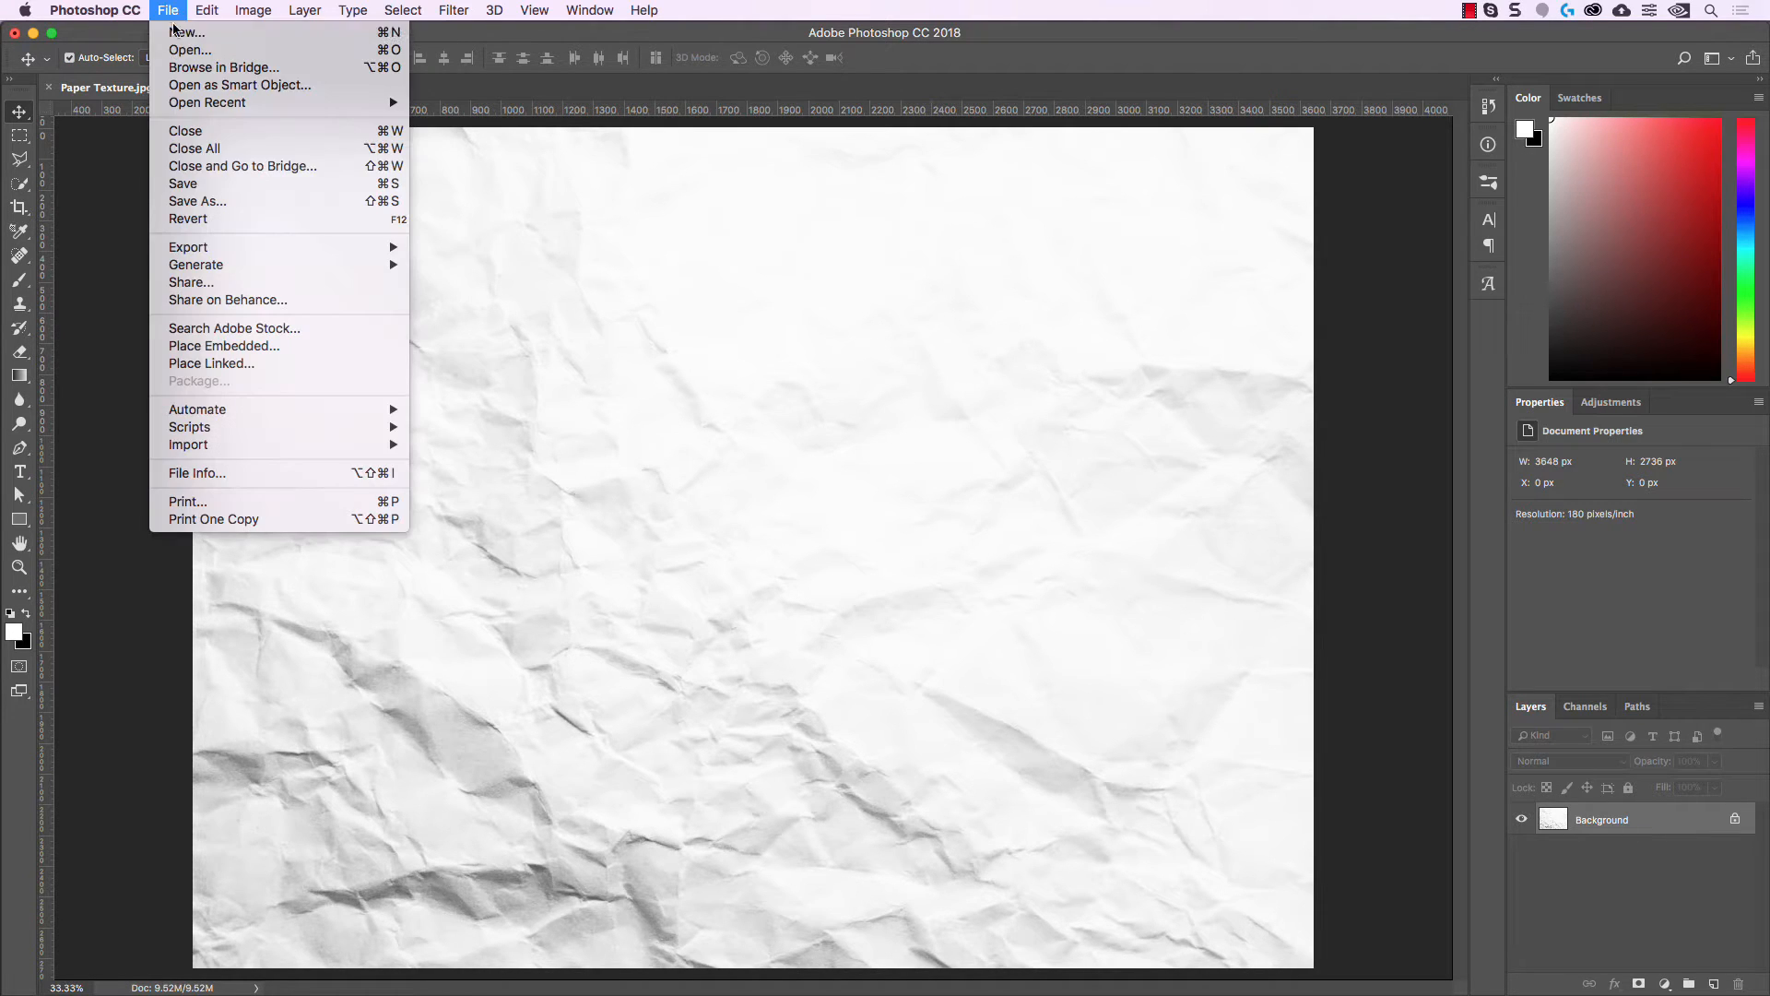
left_click(204, 188)
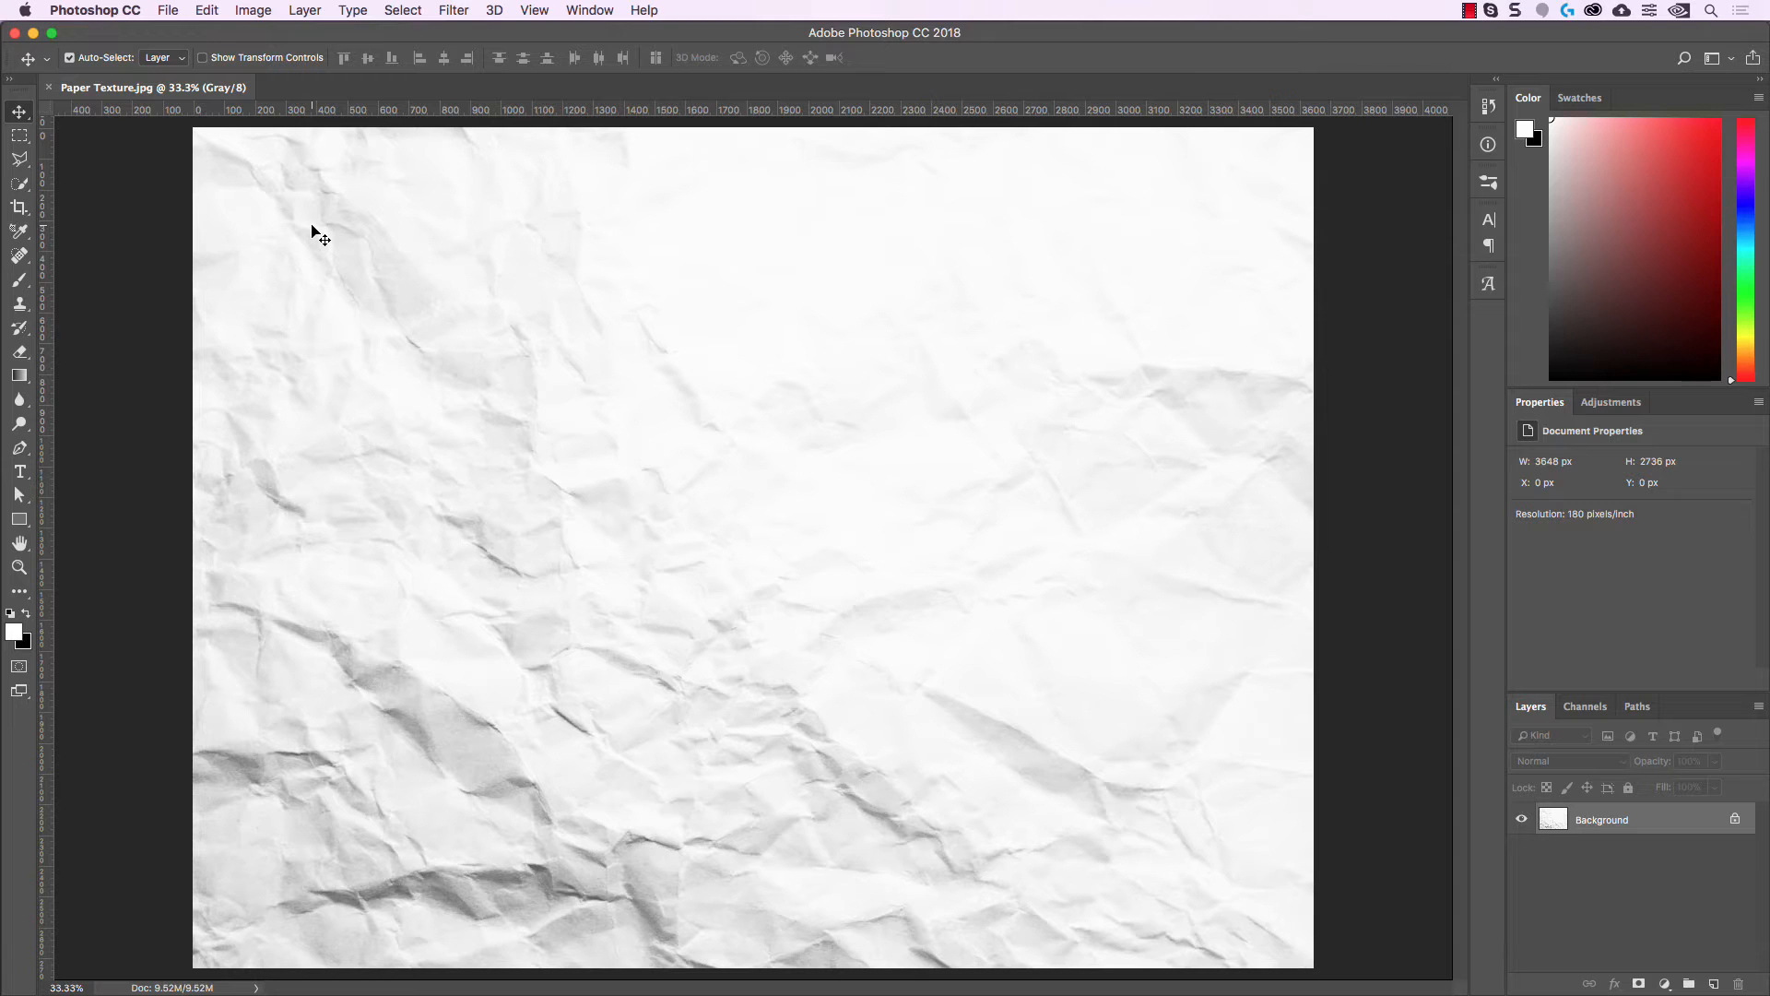
left_click(543, 974)
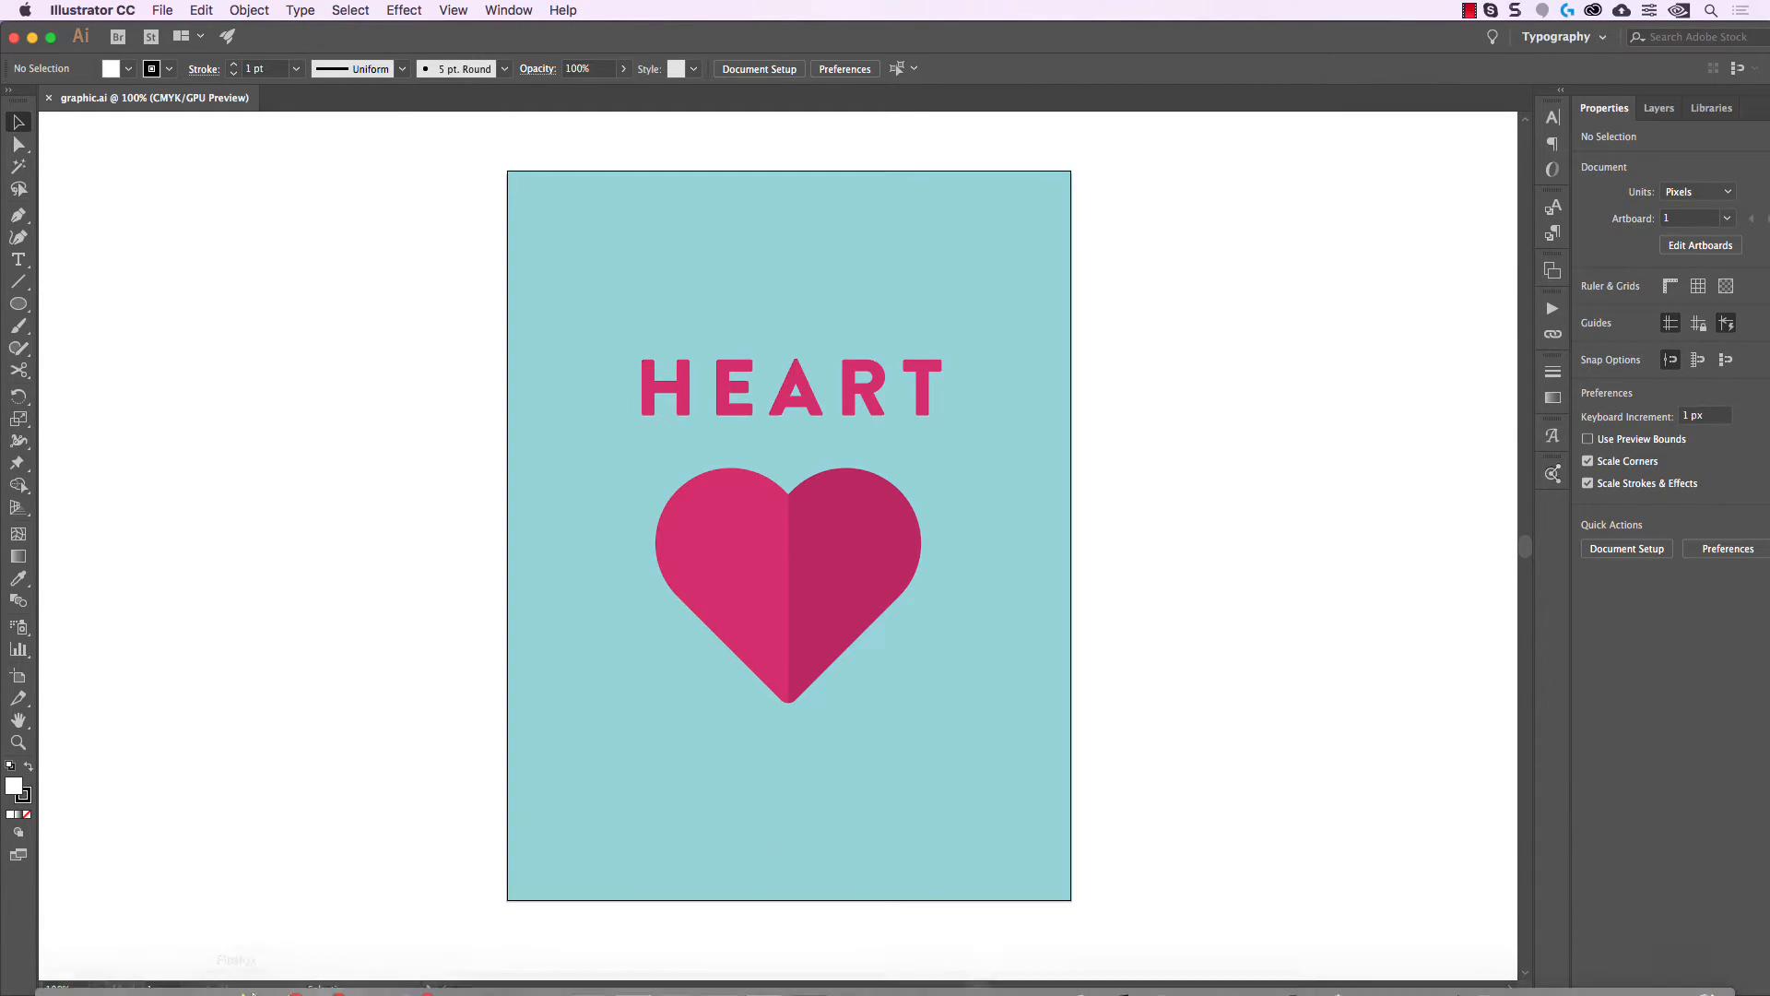
Place Paper Texture.jpg from the Texture Demo folder into graphic.ai and scale it down proportionally to about 1077 × 808 px.
left_click(57, 975)
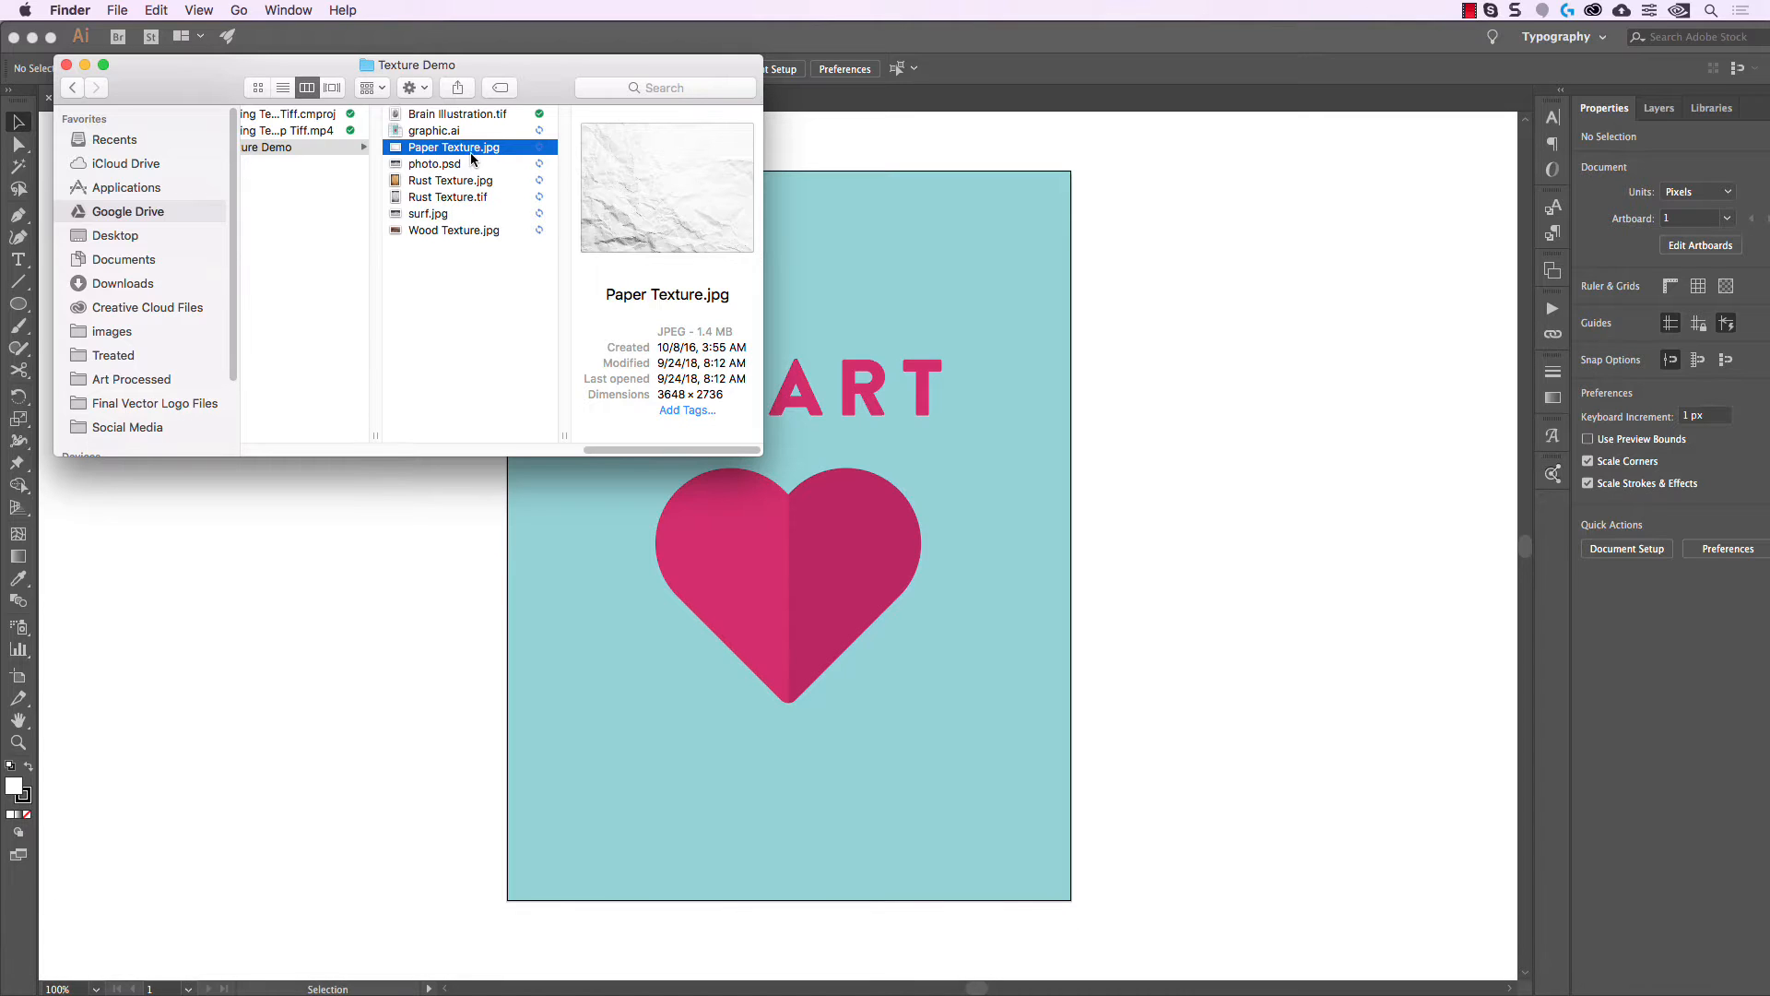
left_click_drag(463, 151, 1042, 428)
left_click(1259, 470)
left_click_drag(1280, 445, 1162, 529)
scroll(1137, 439, "down", 1)
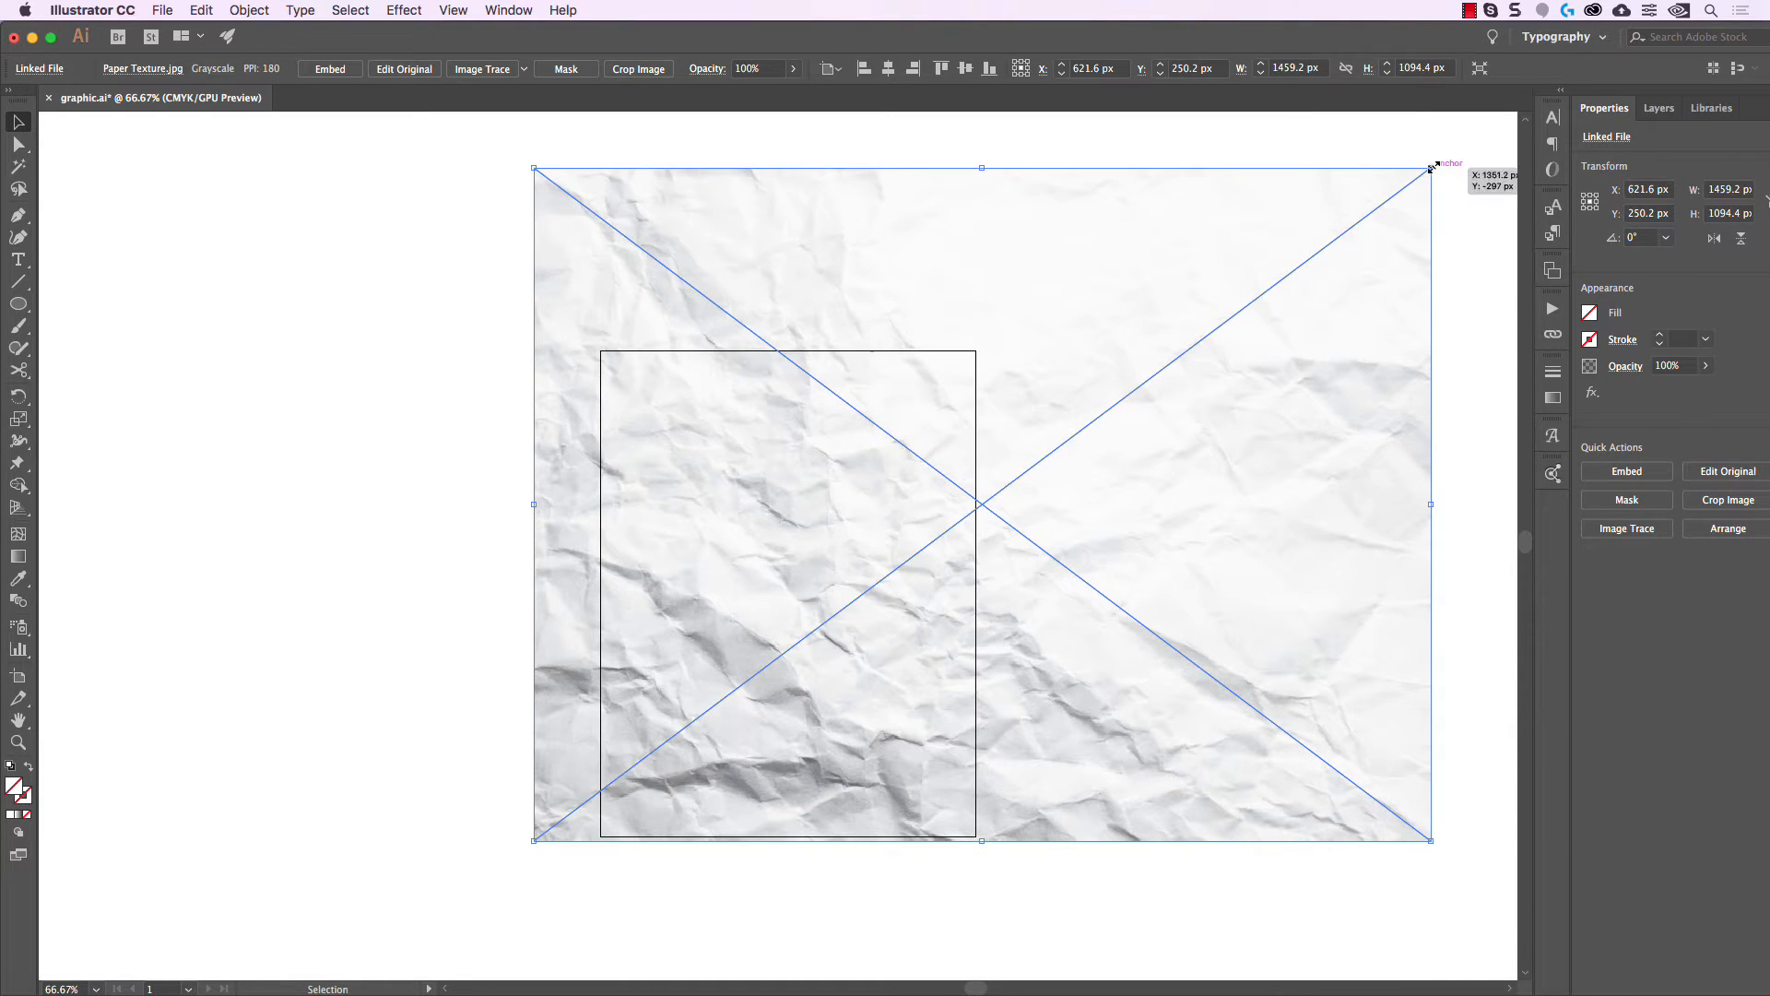
left_click_drag(1431, 170, 1191, 285)
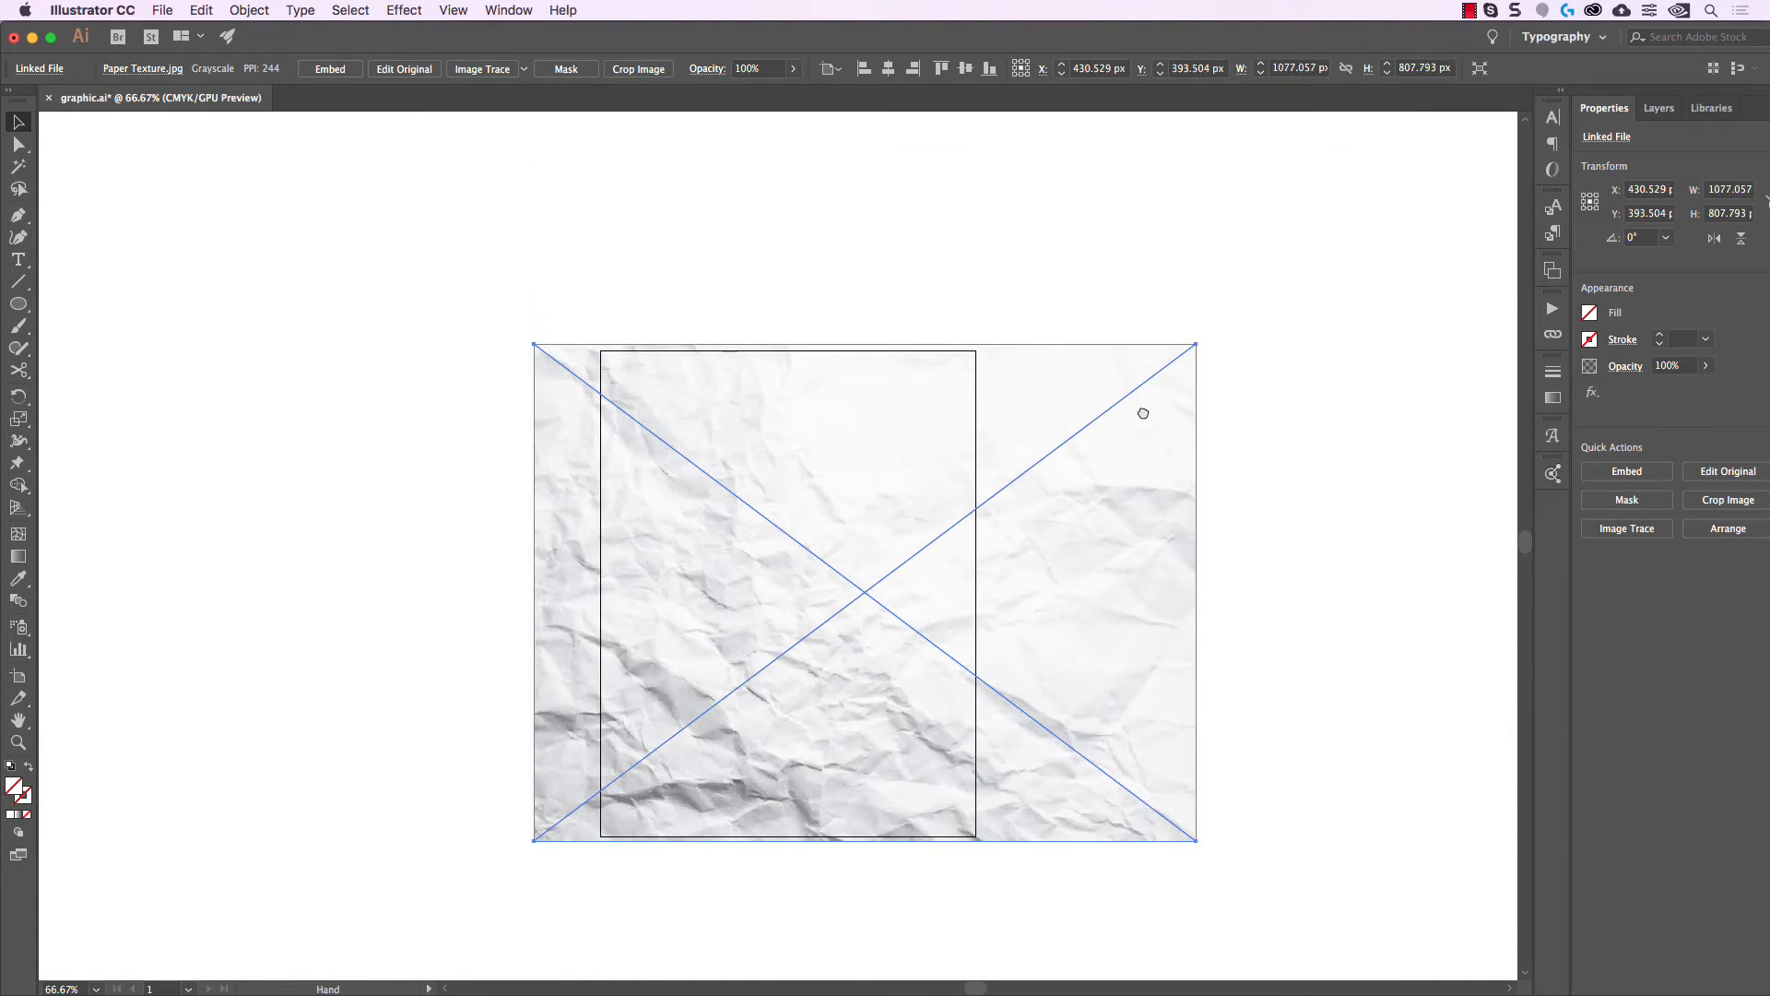
Move the paper texture off the poster to the left so it overlaps only the artboard's left edge.
scroll(1222, 479, "left", 2)
left_click_drag(1224, 474, 1247, 442)
left_click(1209, 476)
scroll(1231, 478, "up", 1)
scroll(1245, 443, "down", 1)
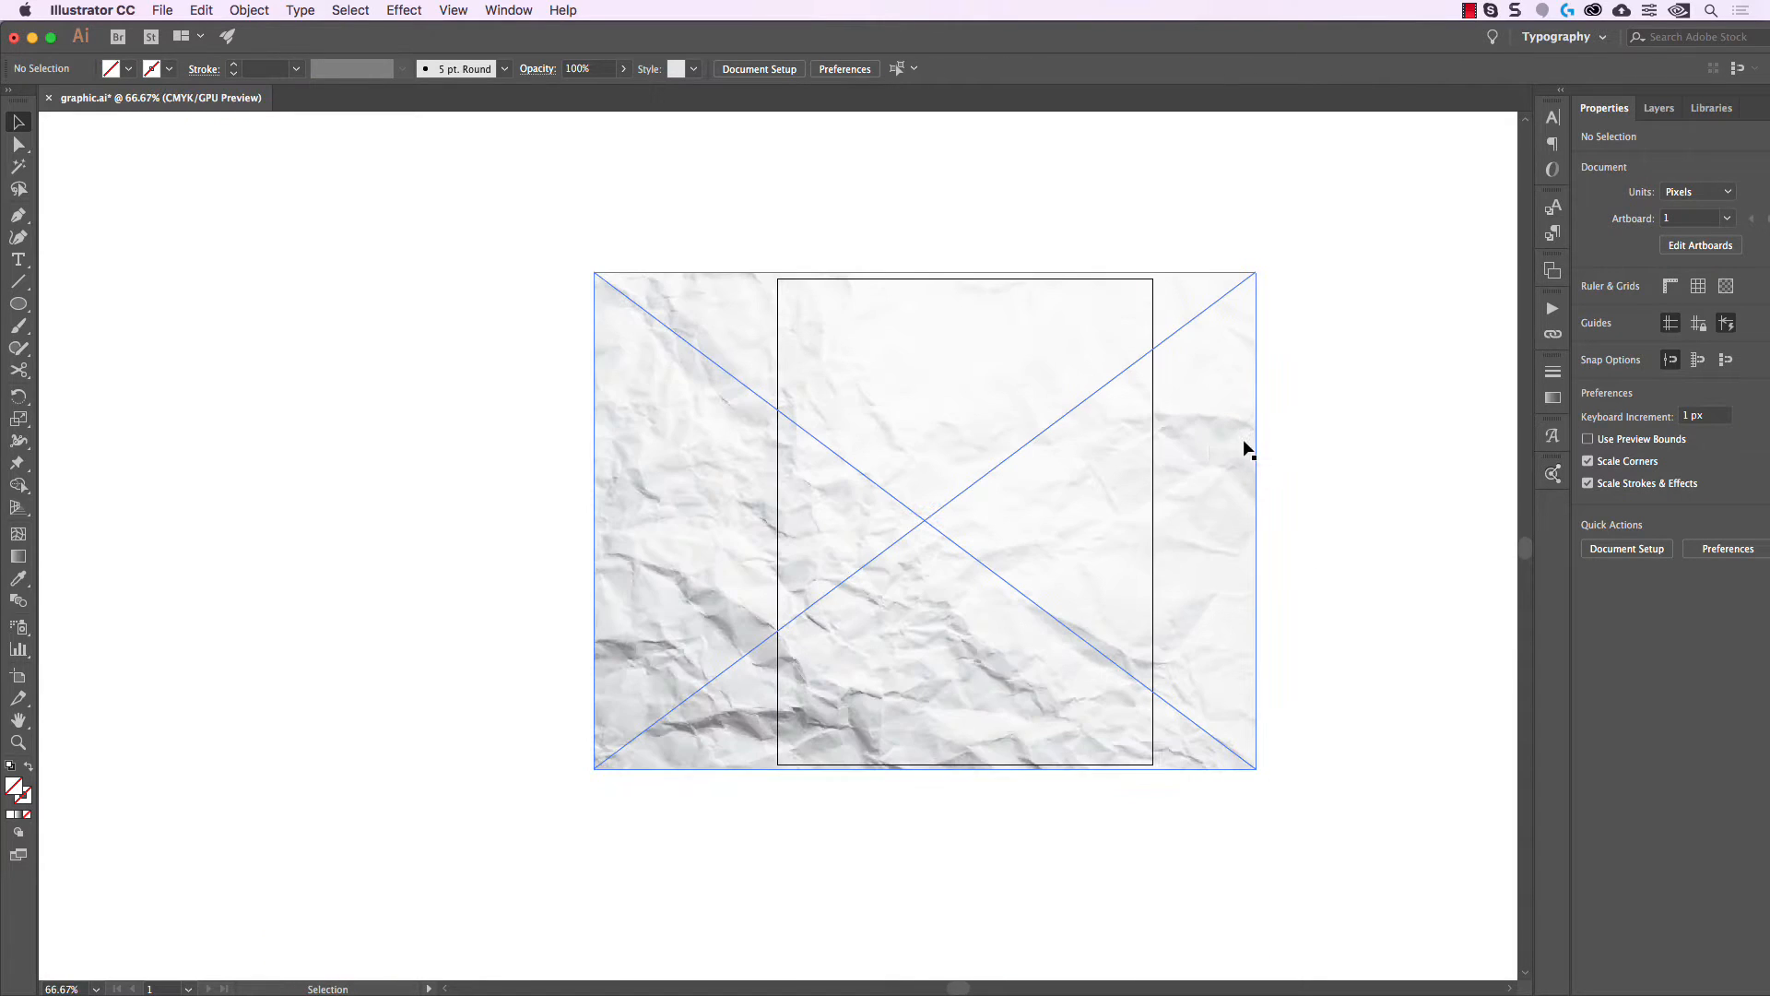
left_click_drag(1193, 494, 1151, 490)
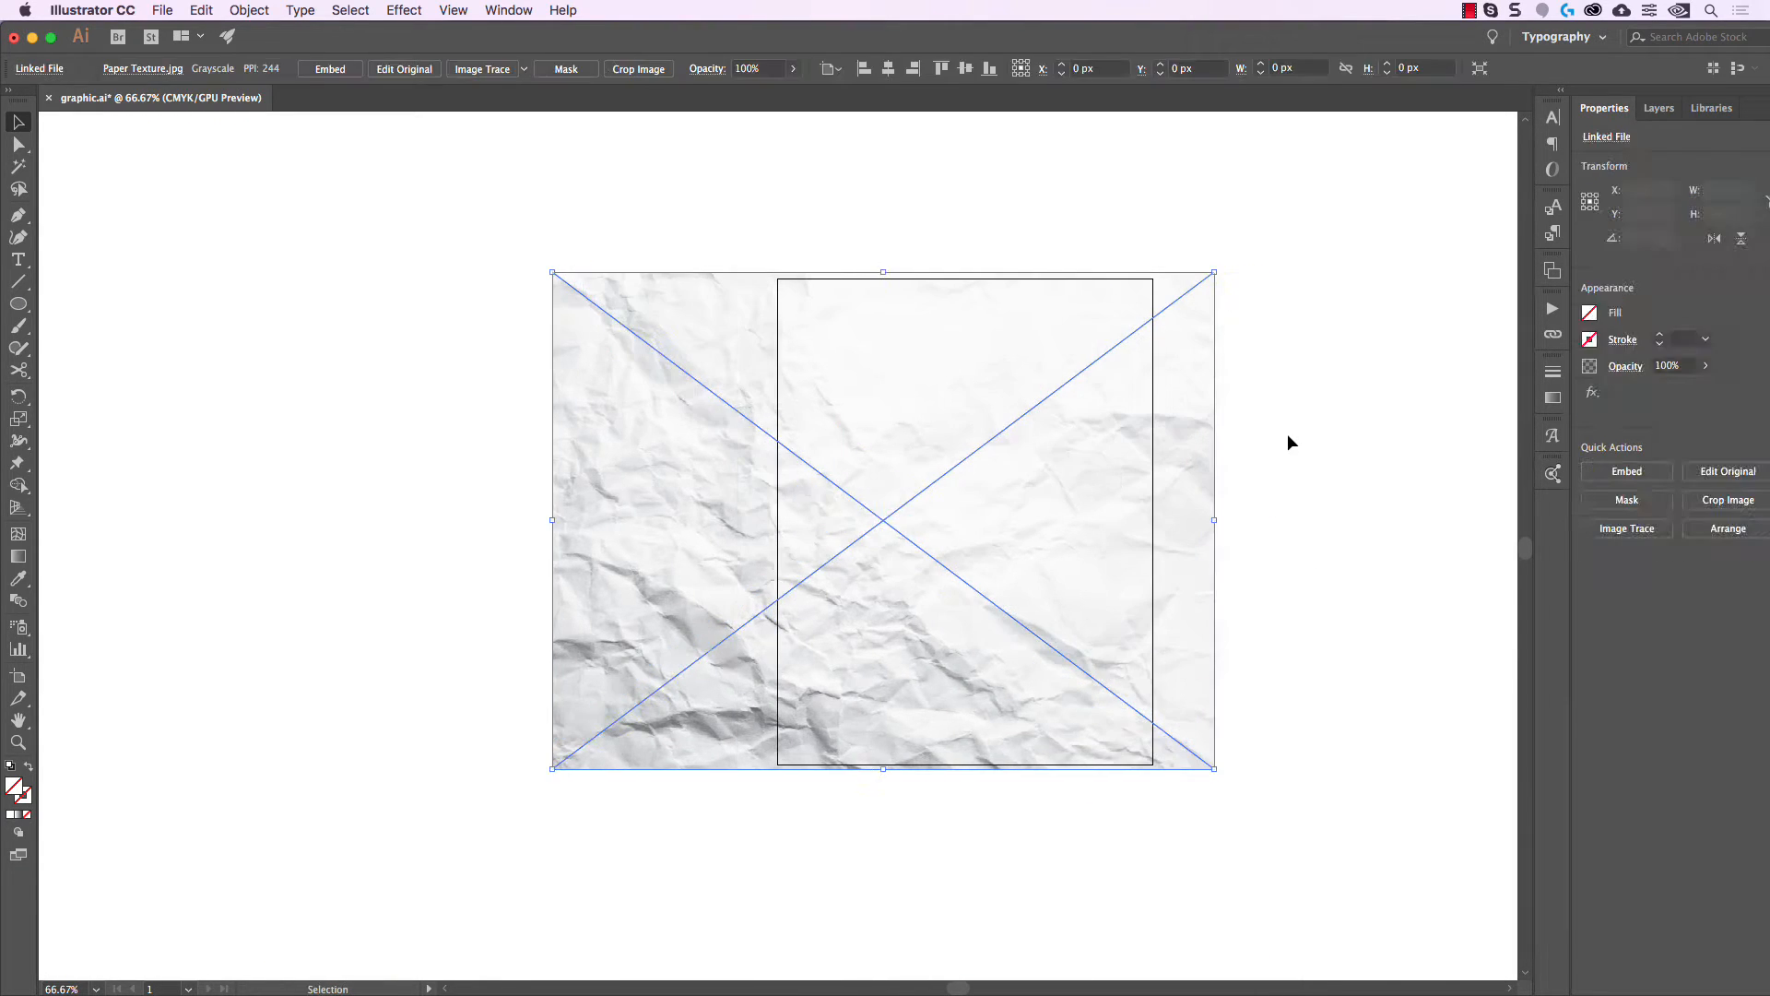
left_click(1260, 393)
left_click_drag(1260, 393, 1232, 390)
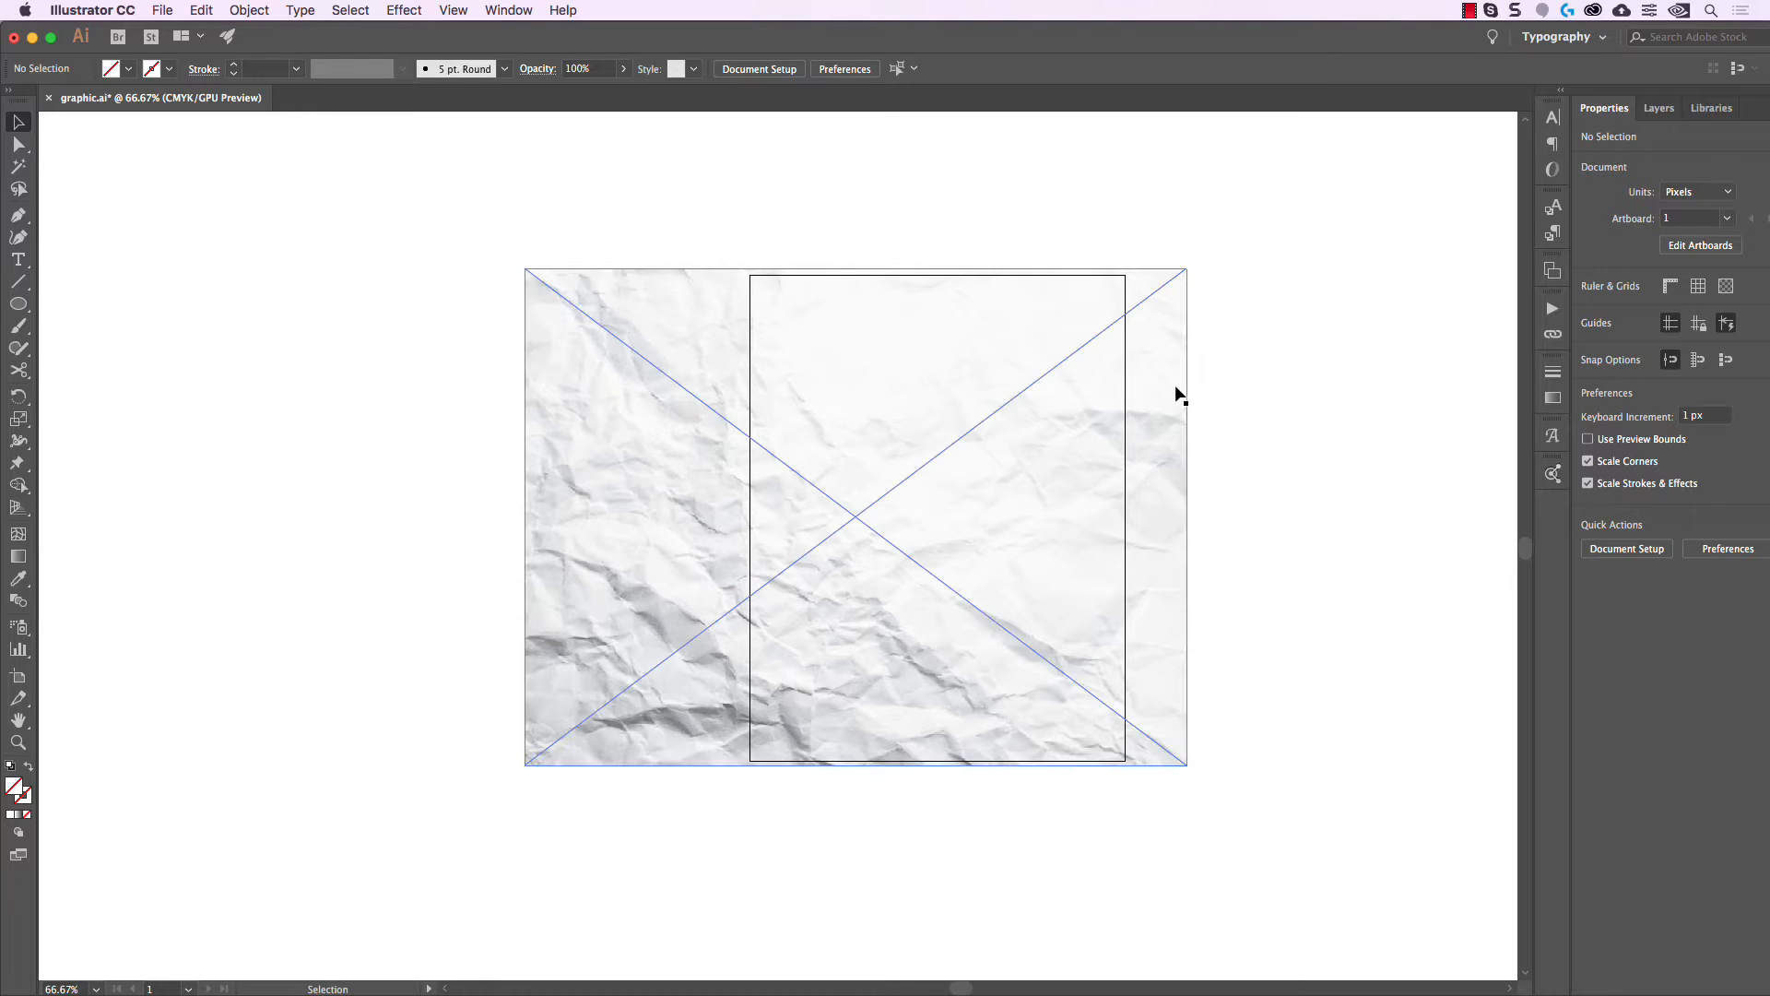
left_click_drag(1110, 381, 728, 379)
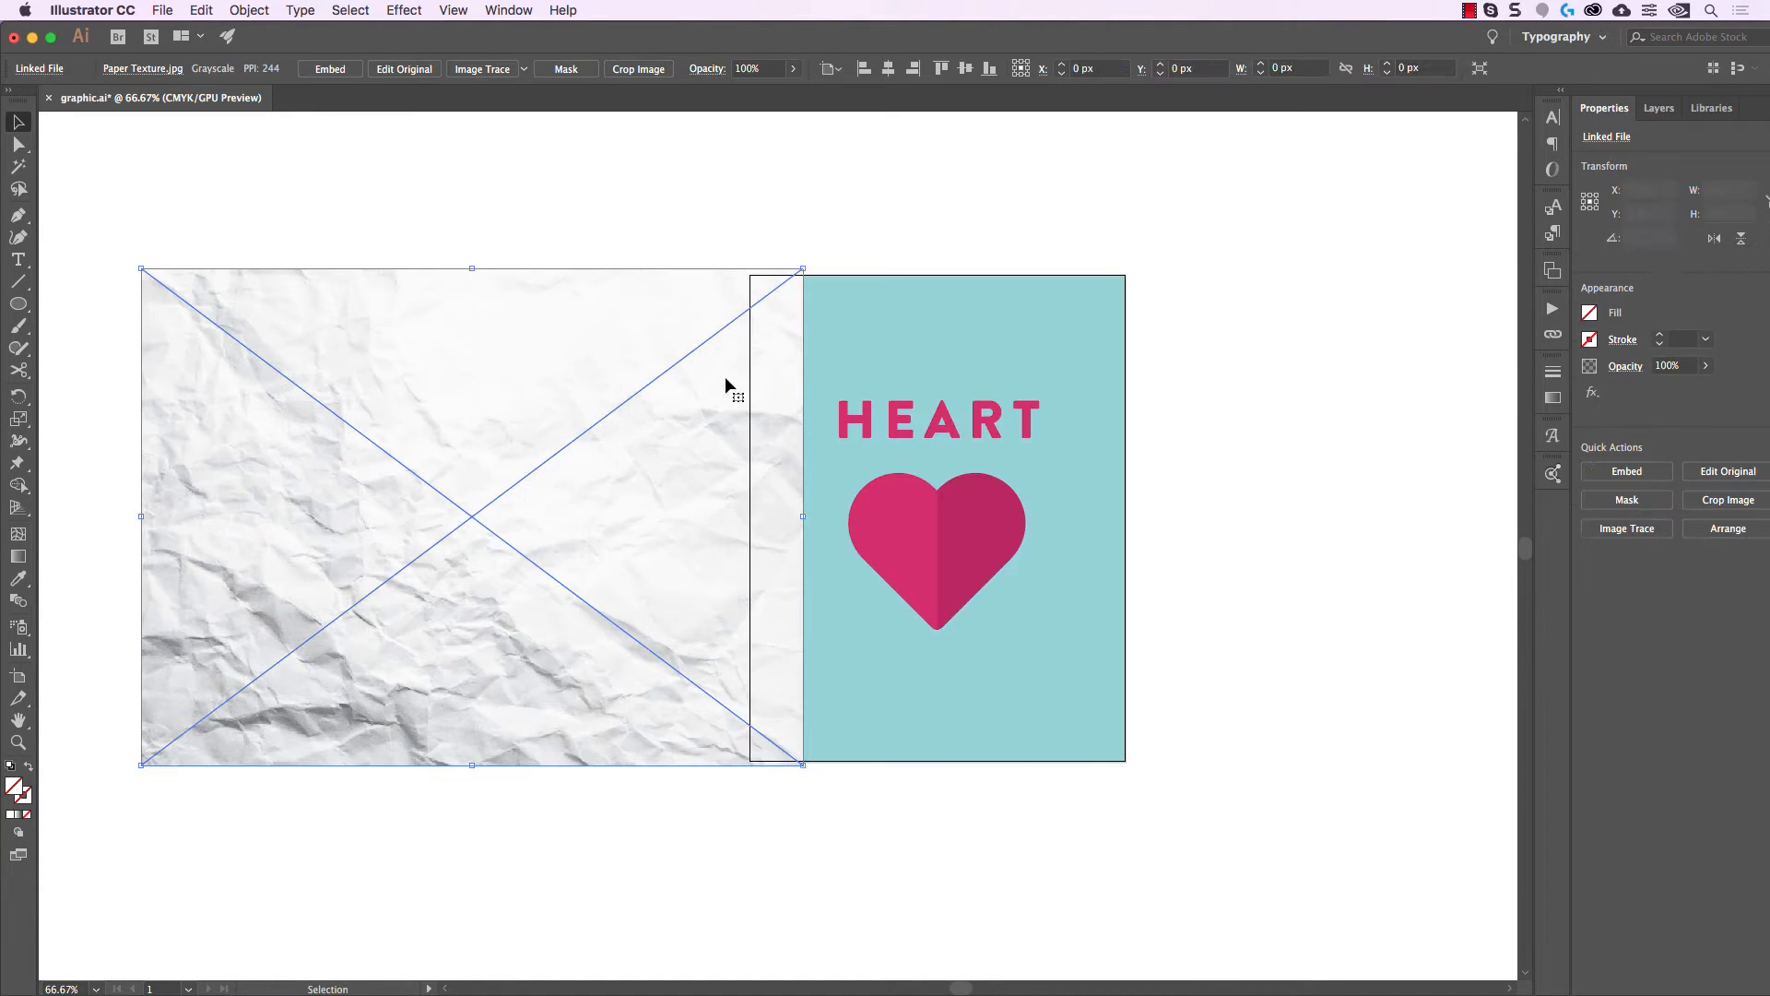
left_click(1058, 334)
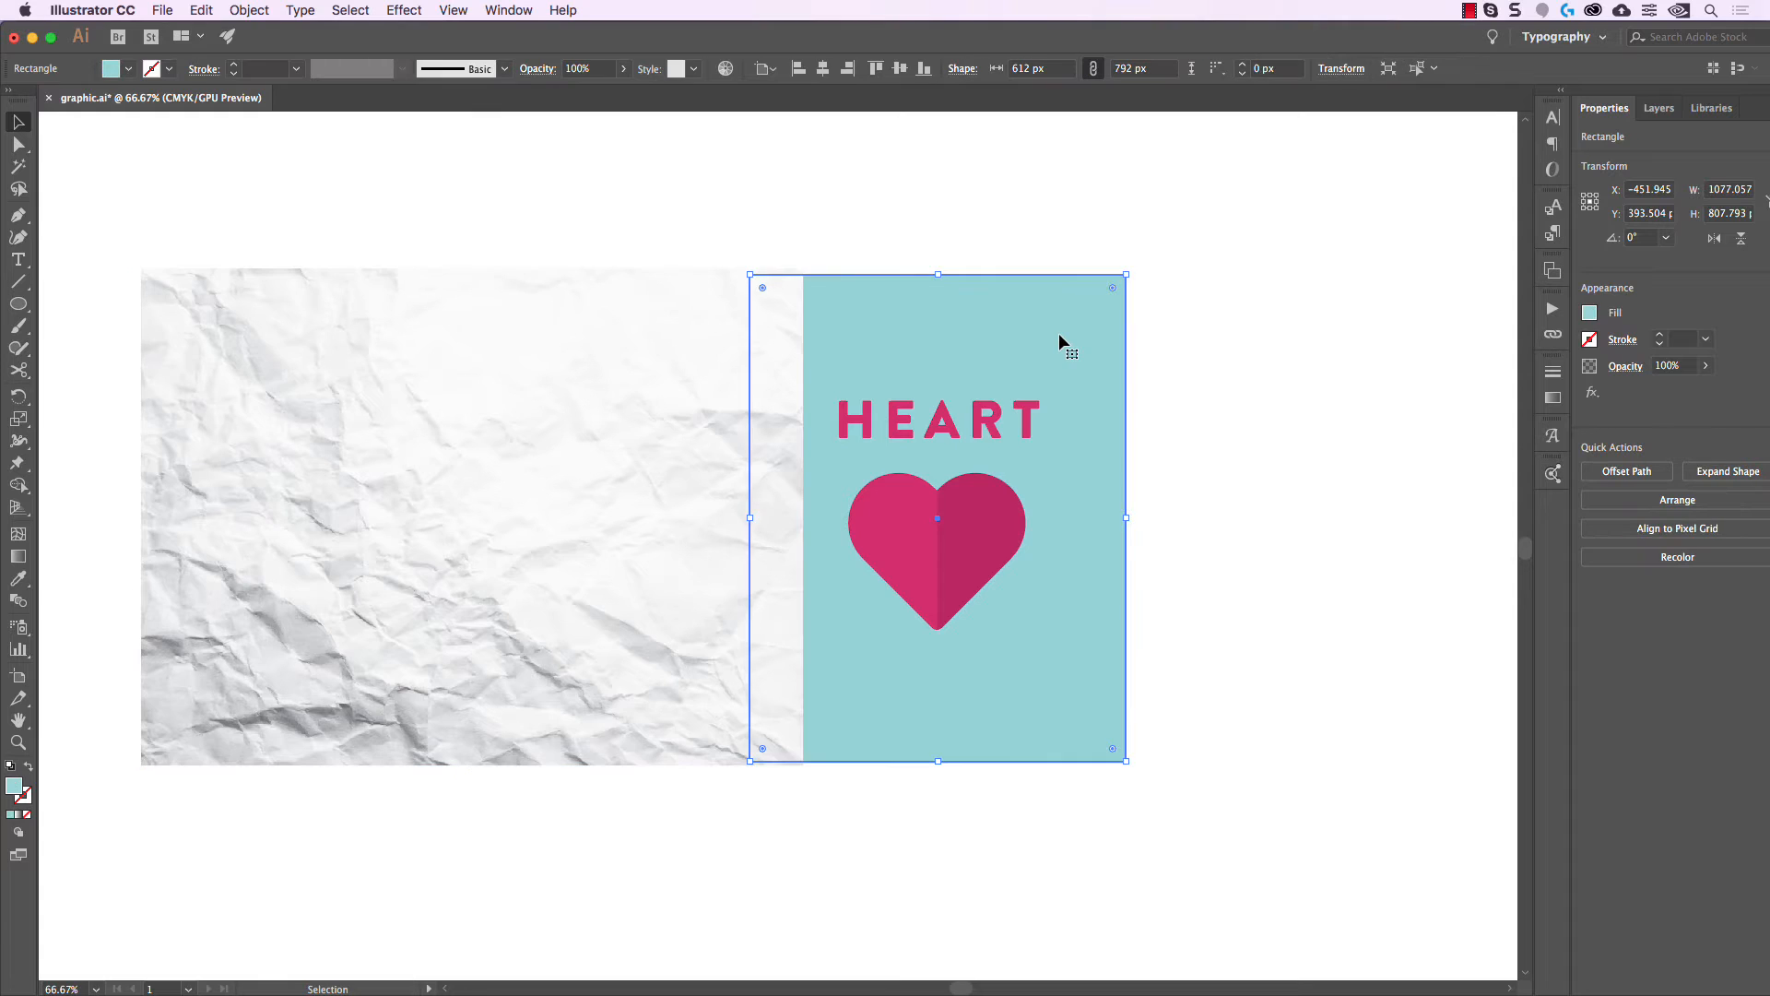
left_click(988, 203)
left_click(612, 312)
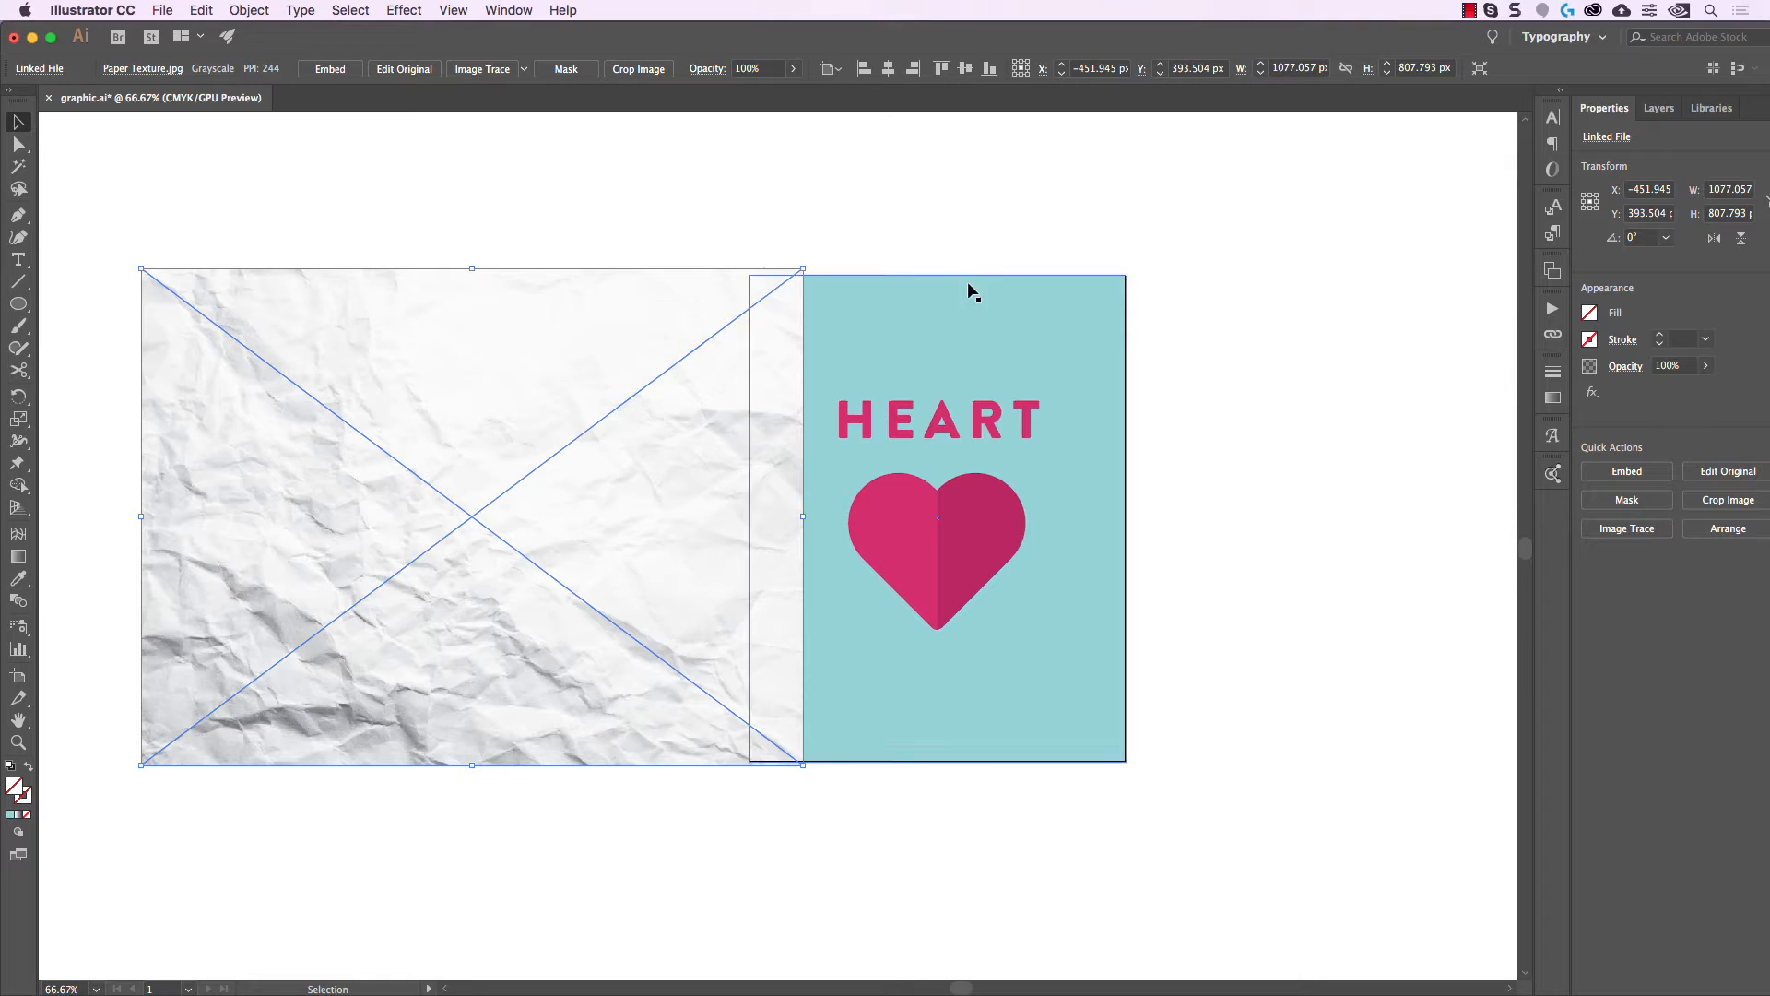
left_click(887, 209)
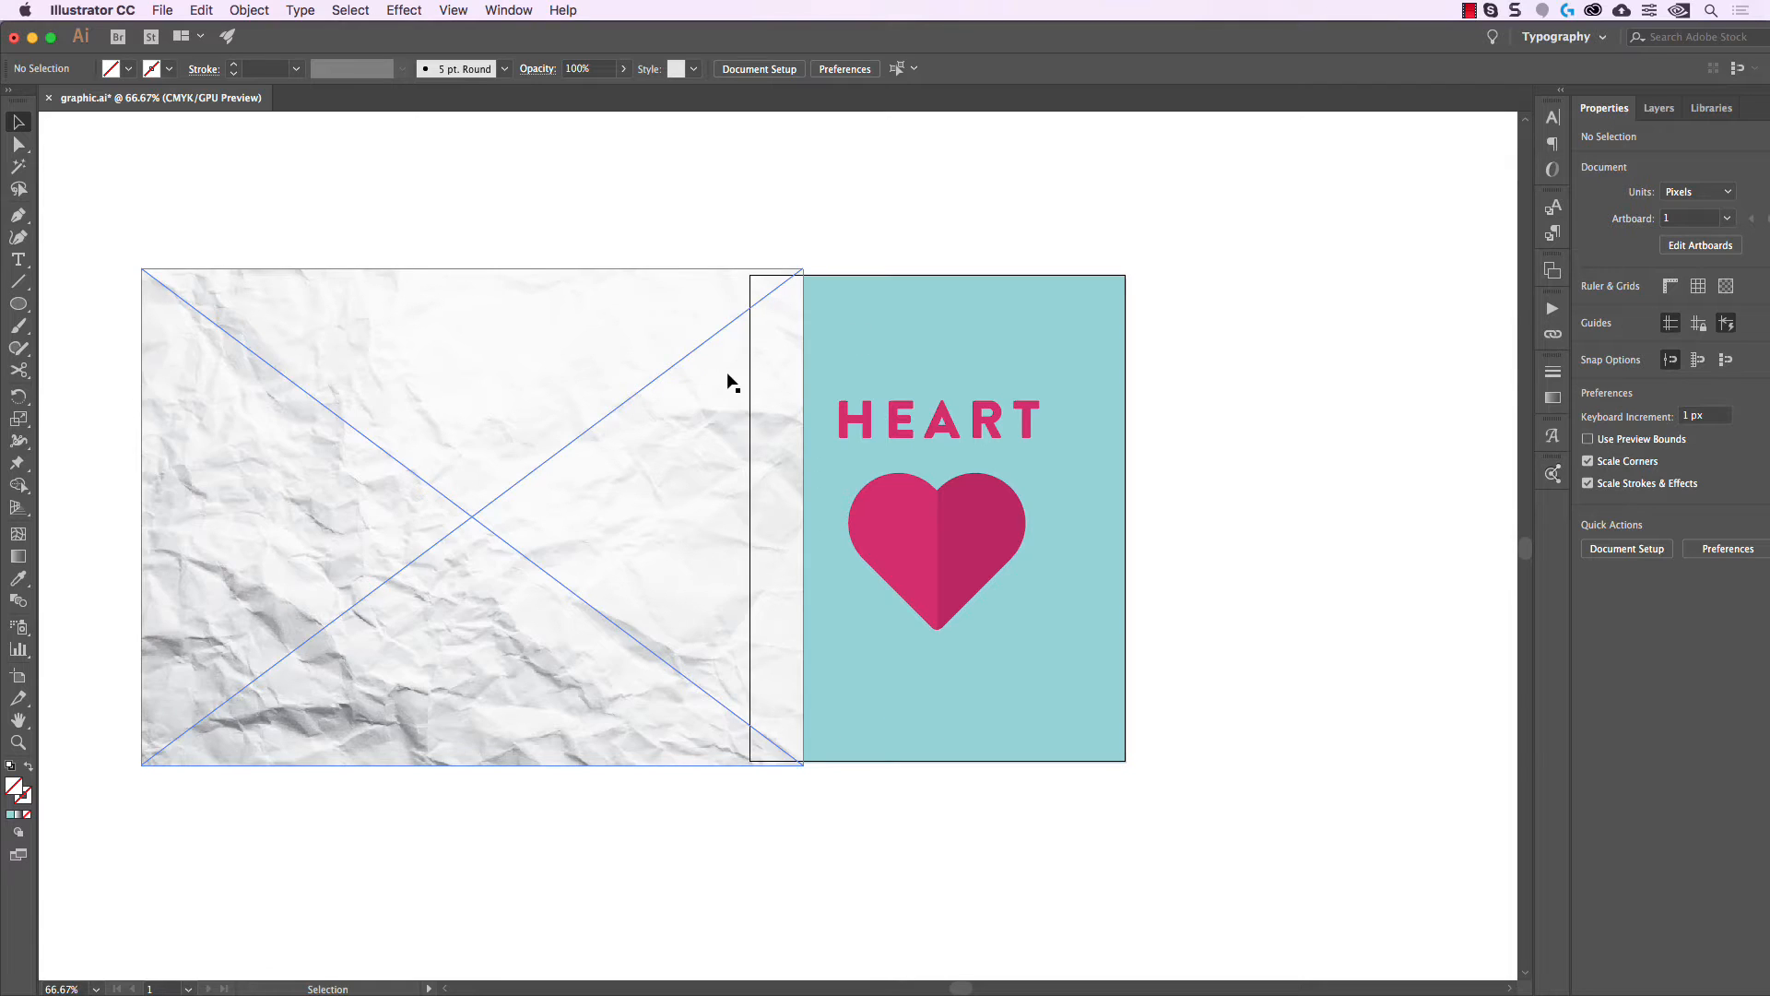
left_click(887, 321)
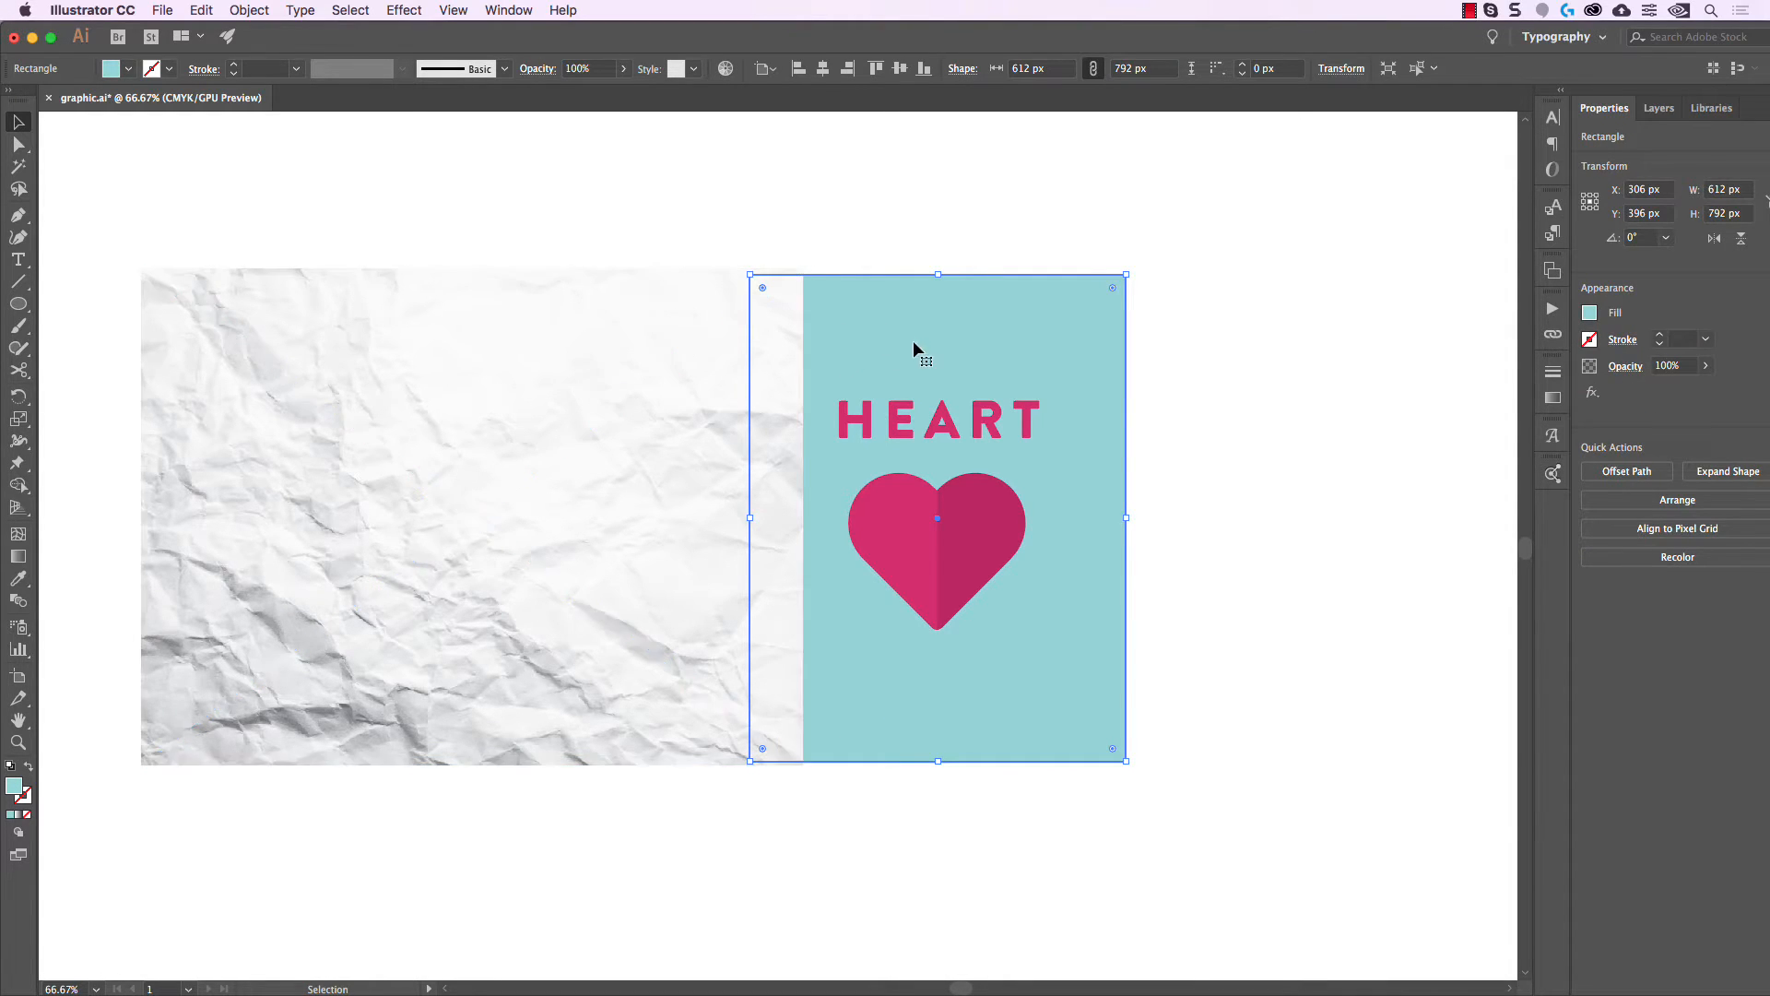
left_click(846, 238)
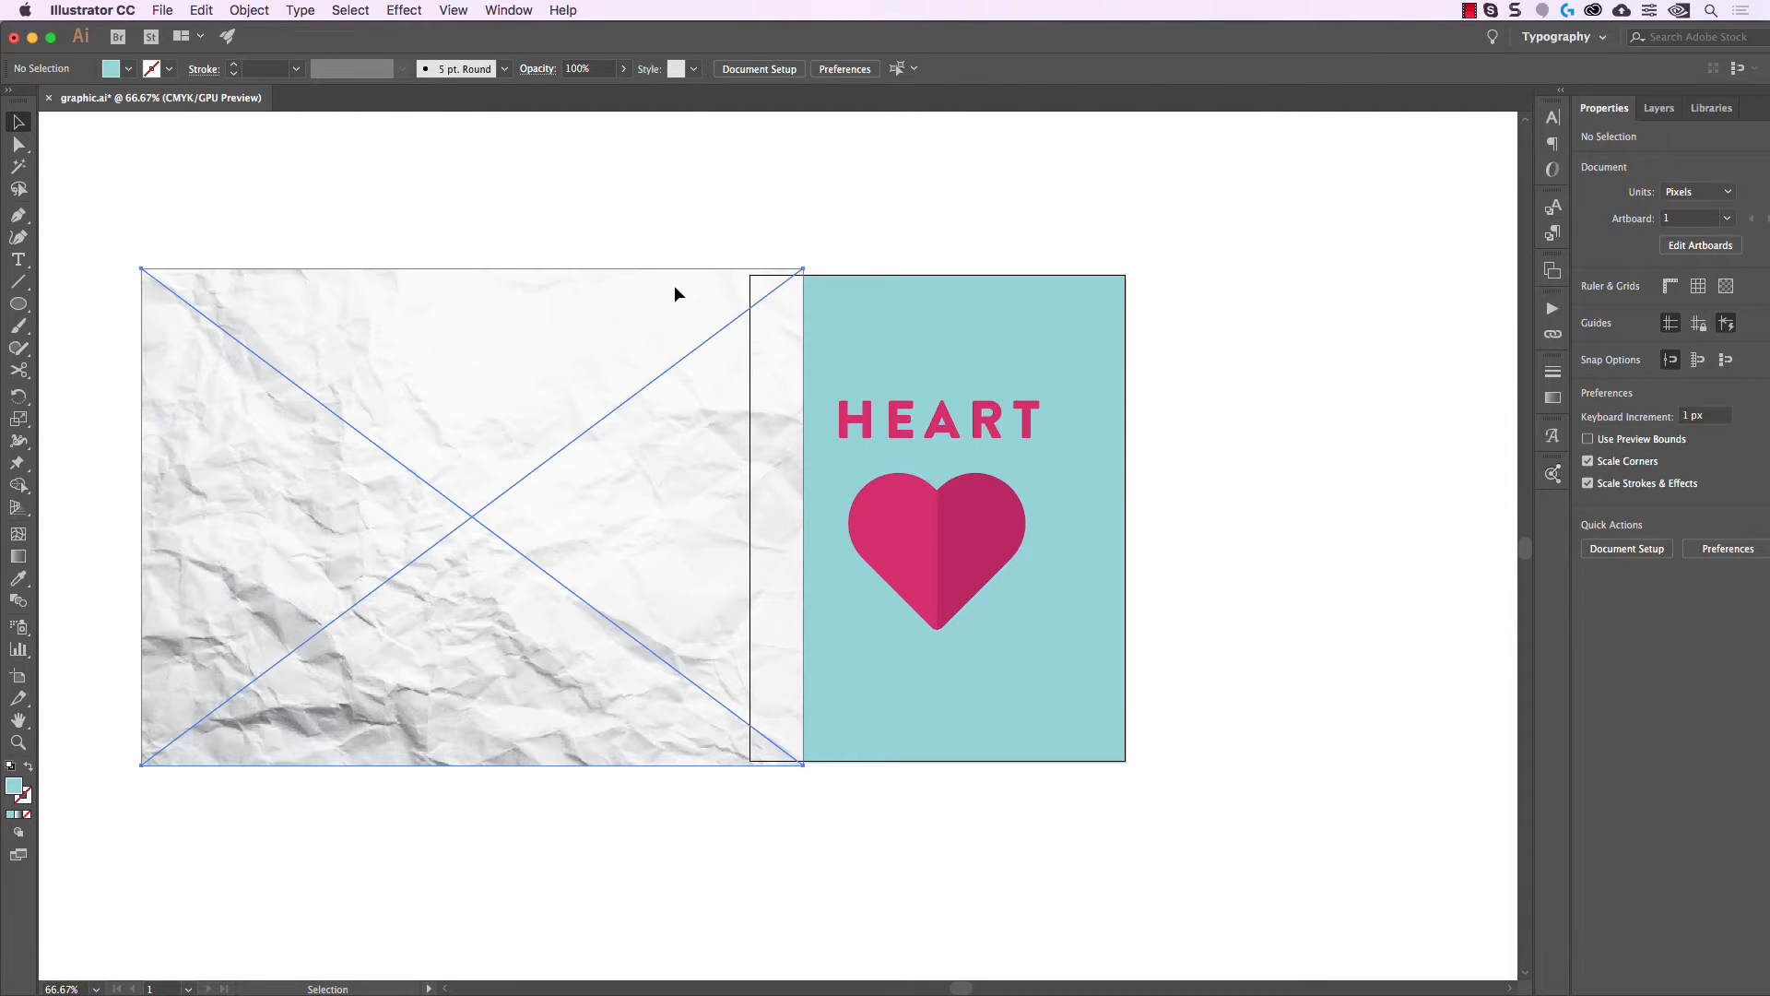
Set the placed paper texture's blending mode to Multiply and deselect it.
left_click(625, 284)
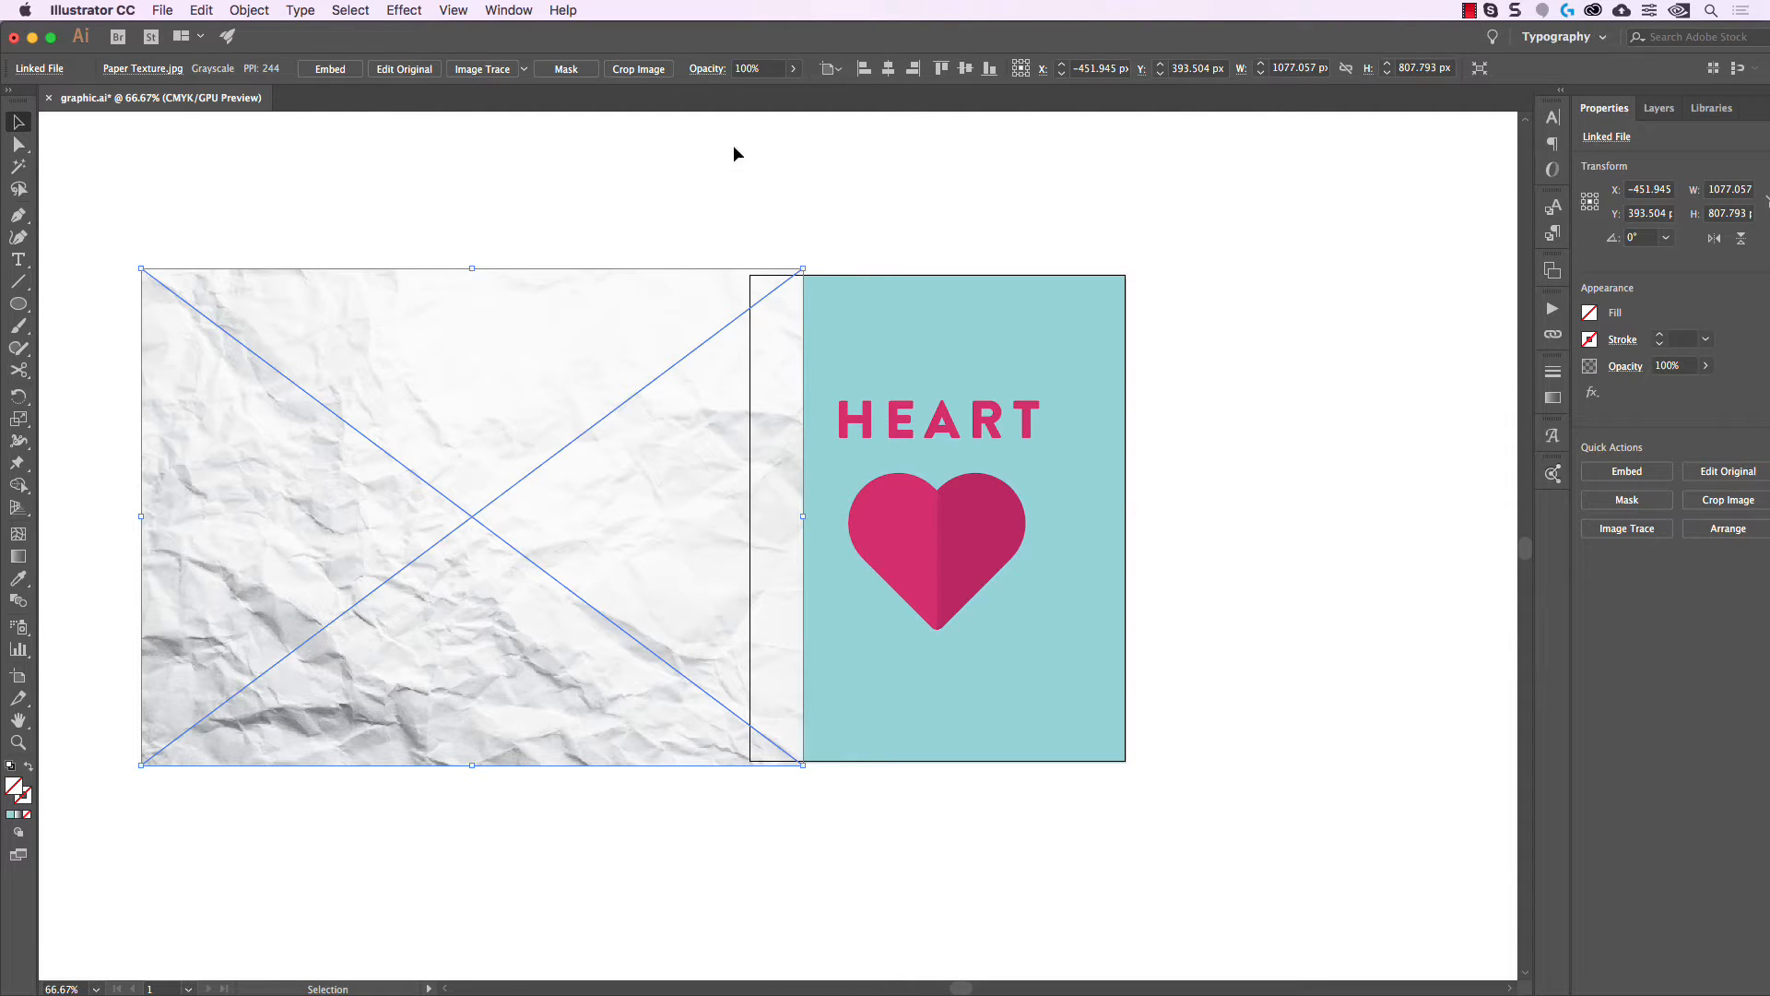
left_click(707, 74)
left_click(560, 98)
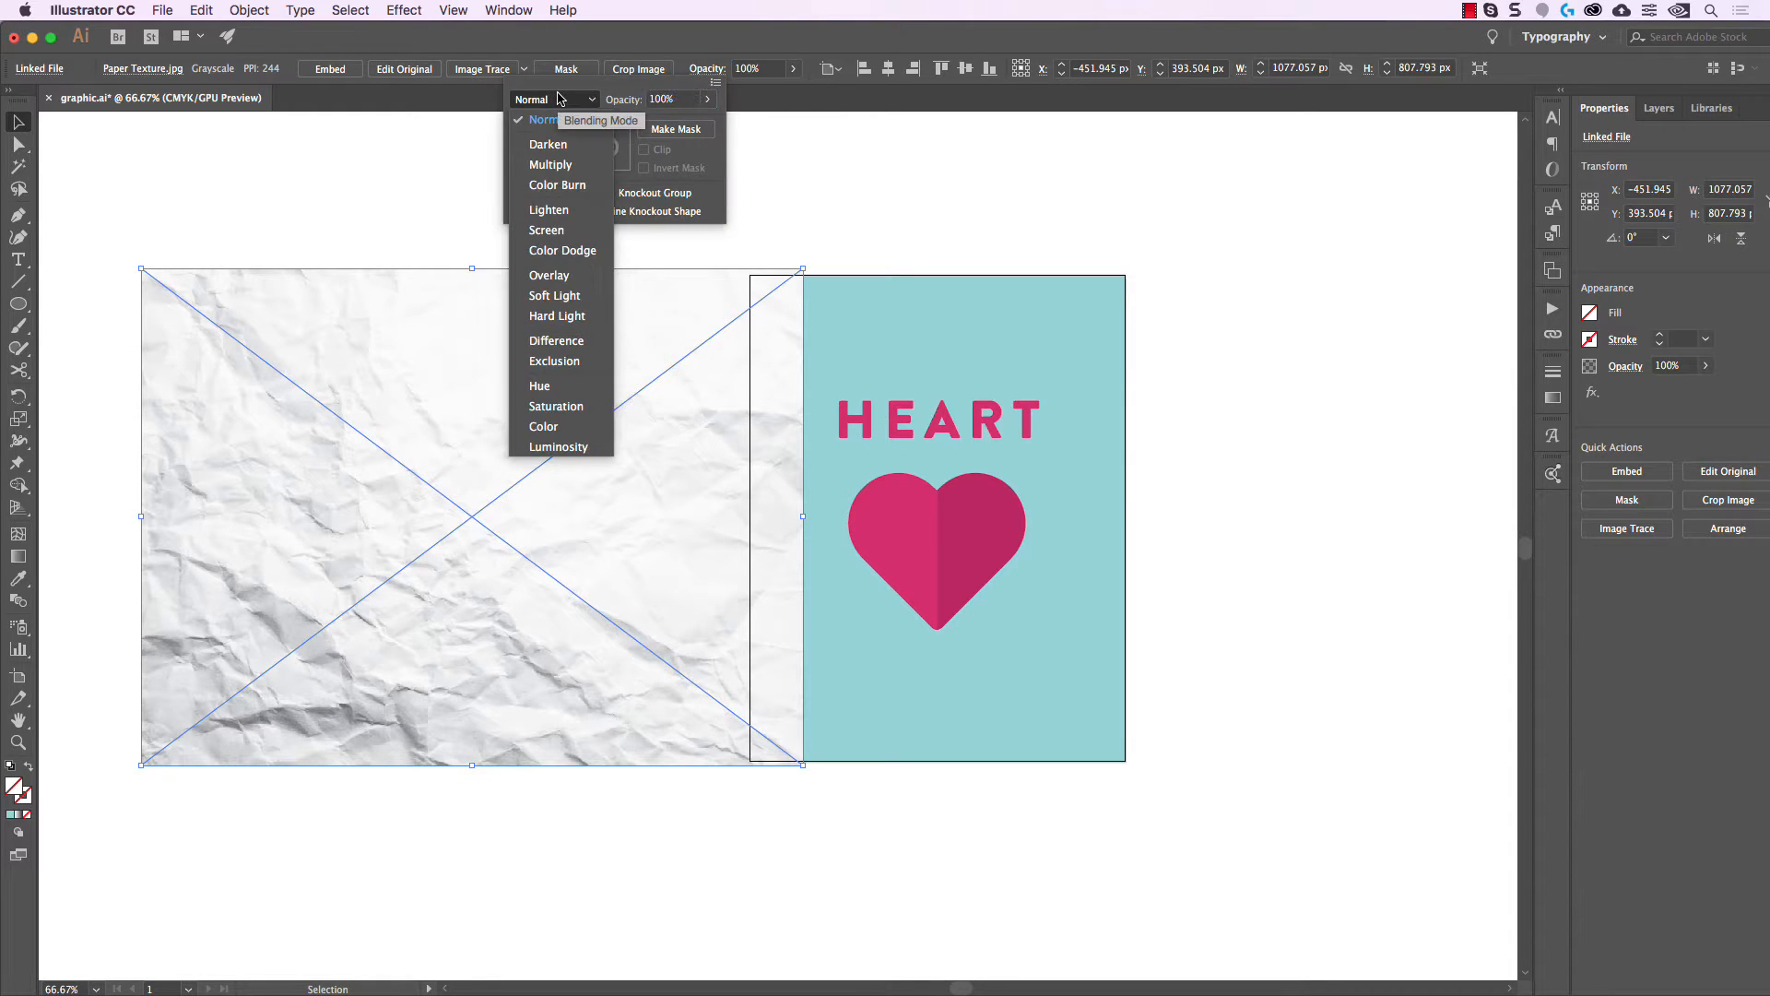
left_click(550, 164)
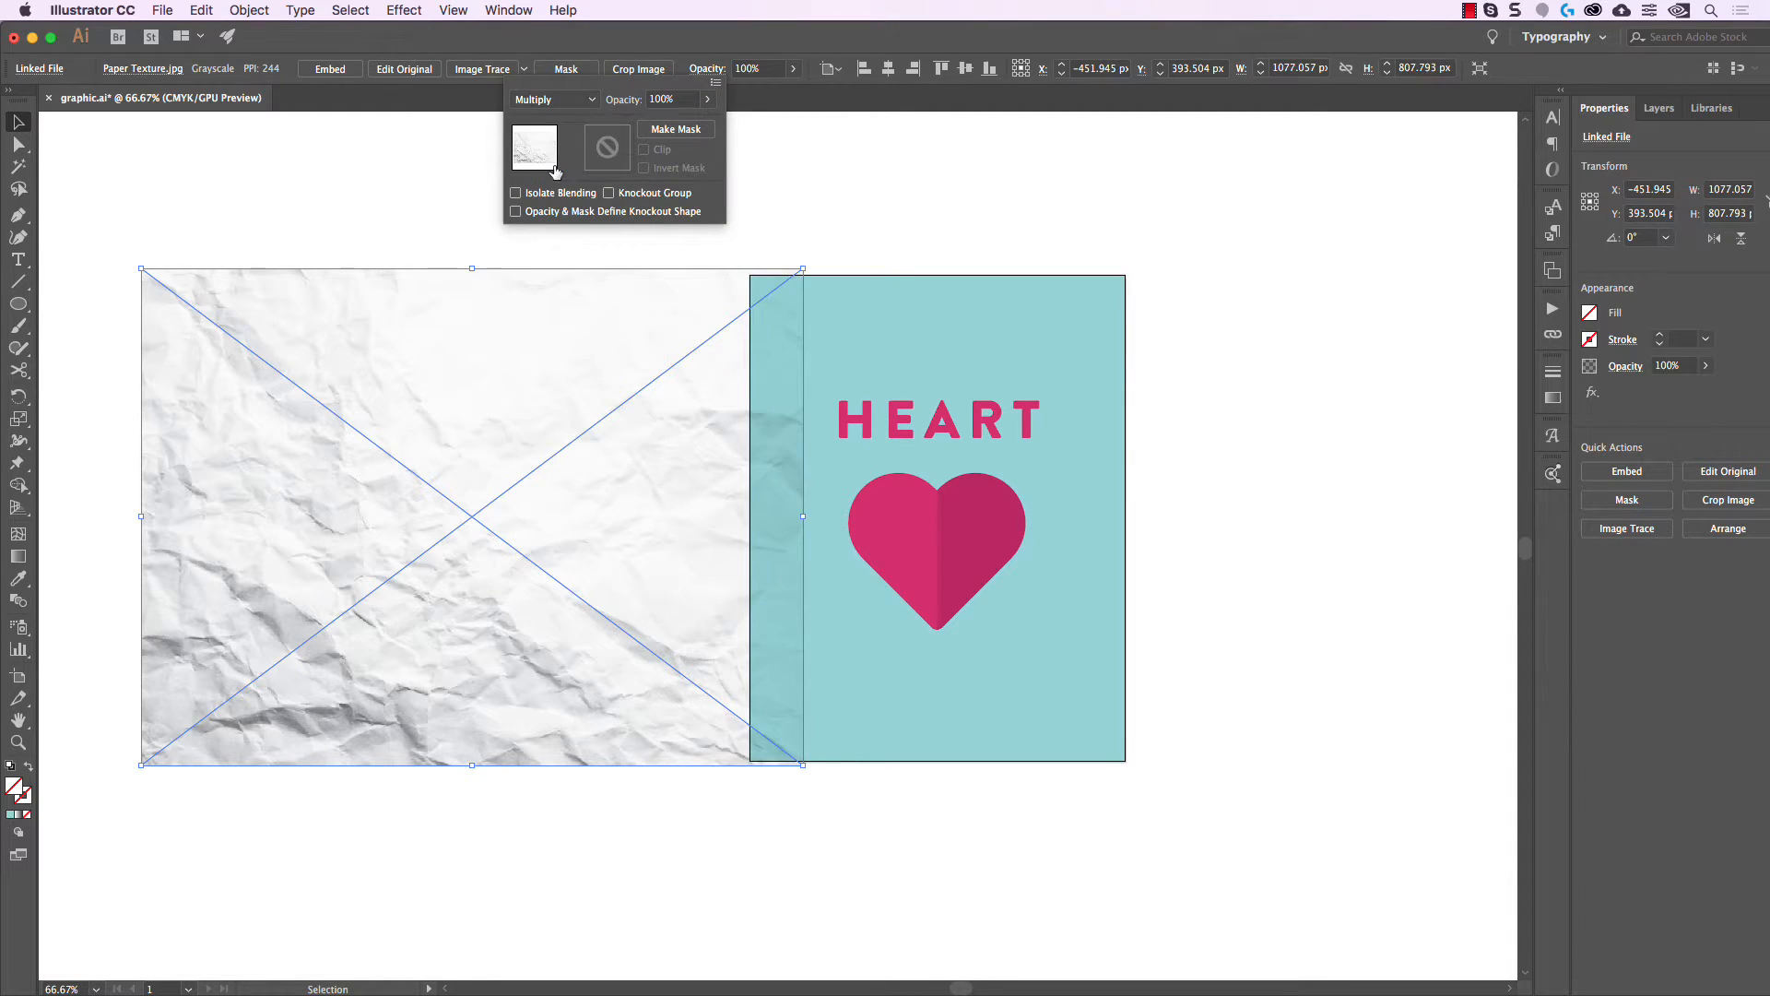
left_click(850, 196)
Move the multiplied paper texture to the right so it covers the entire HEART poster, and deselect it.
scroll(775, 564, "up", 3)
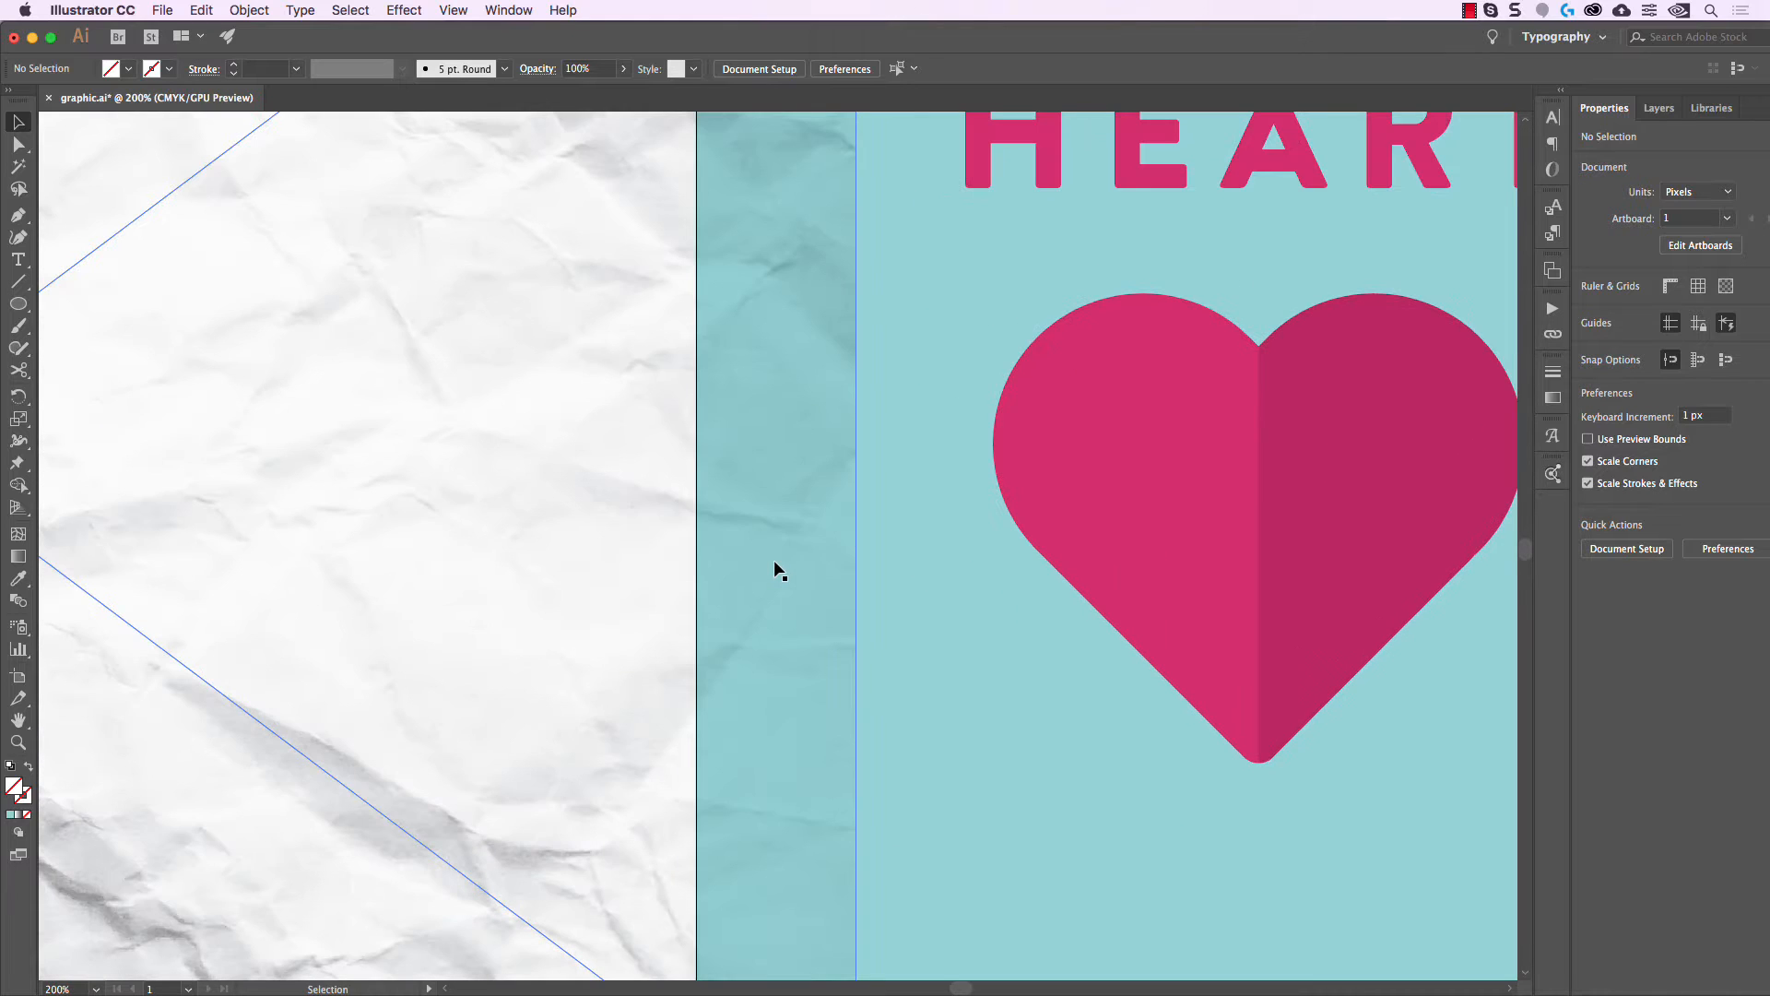
scroll(818, 533, "down", 3)
scroll(811, 384, "up", 2)
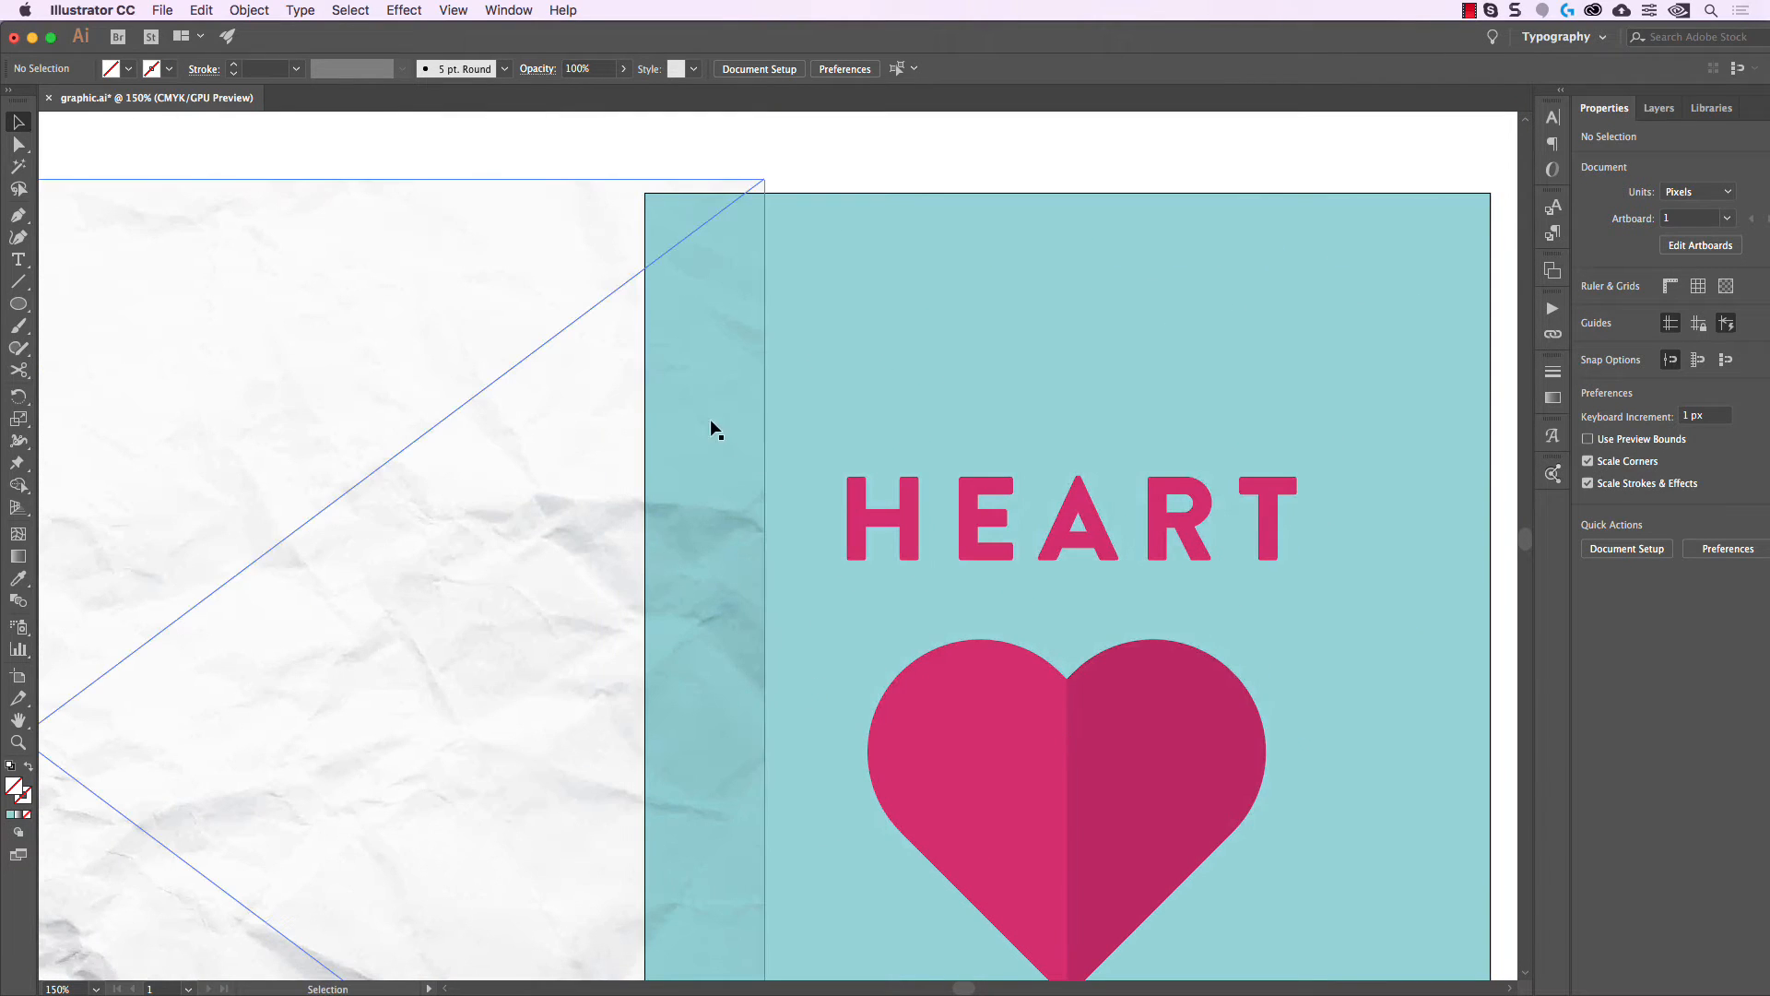
scroll(901, 189, "down", 2)
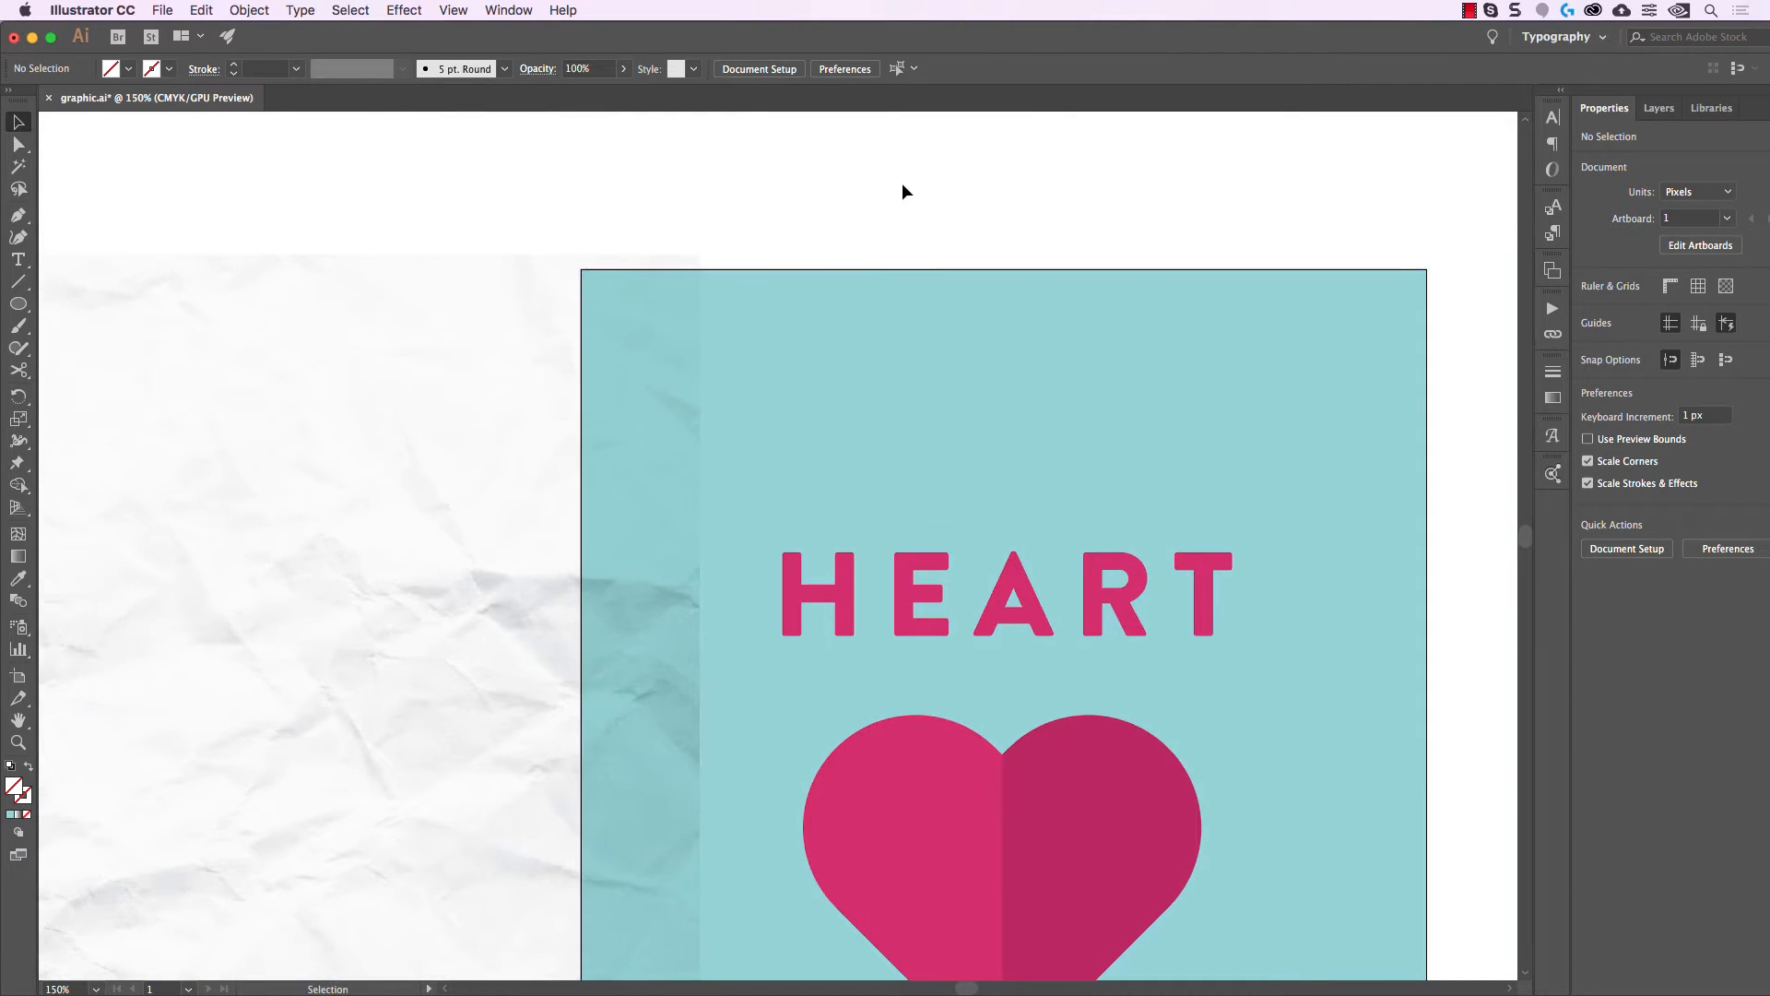
scroll(906, 226, "down", 2)
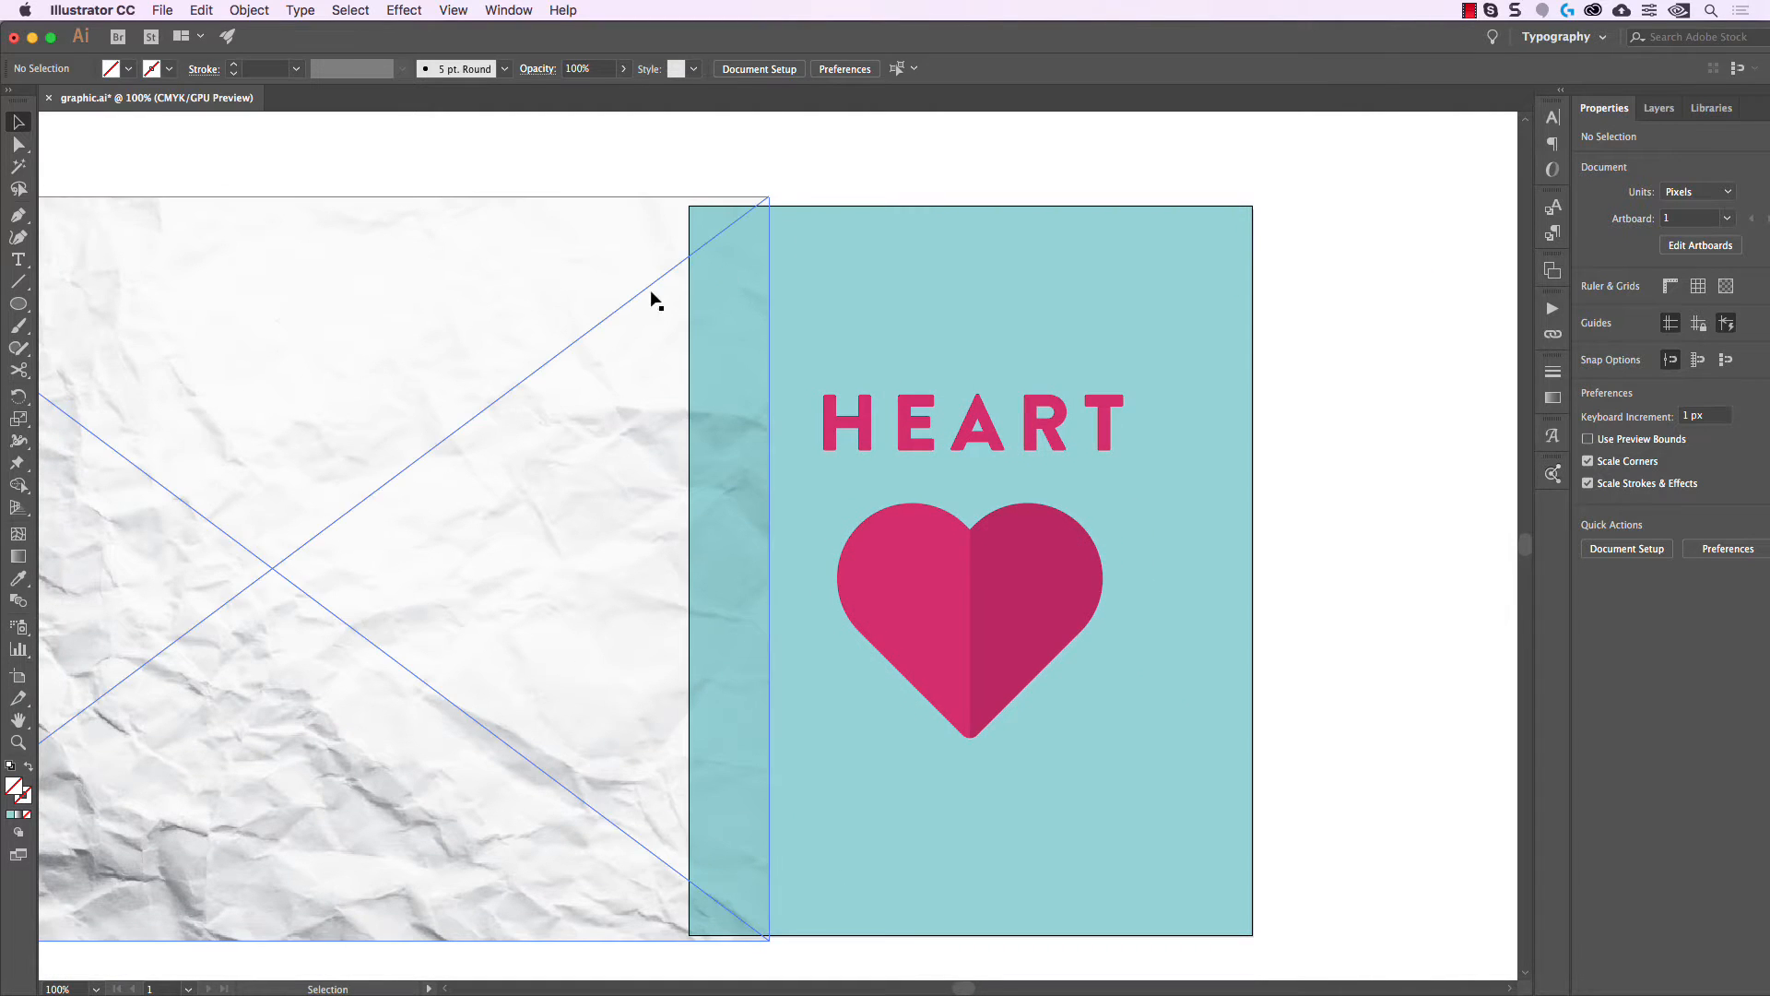
left_click_drag(590, 320, 1088, 335)
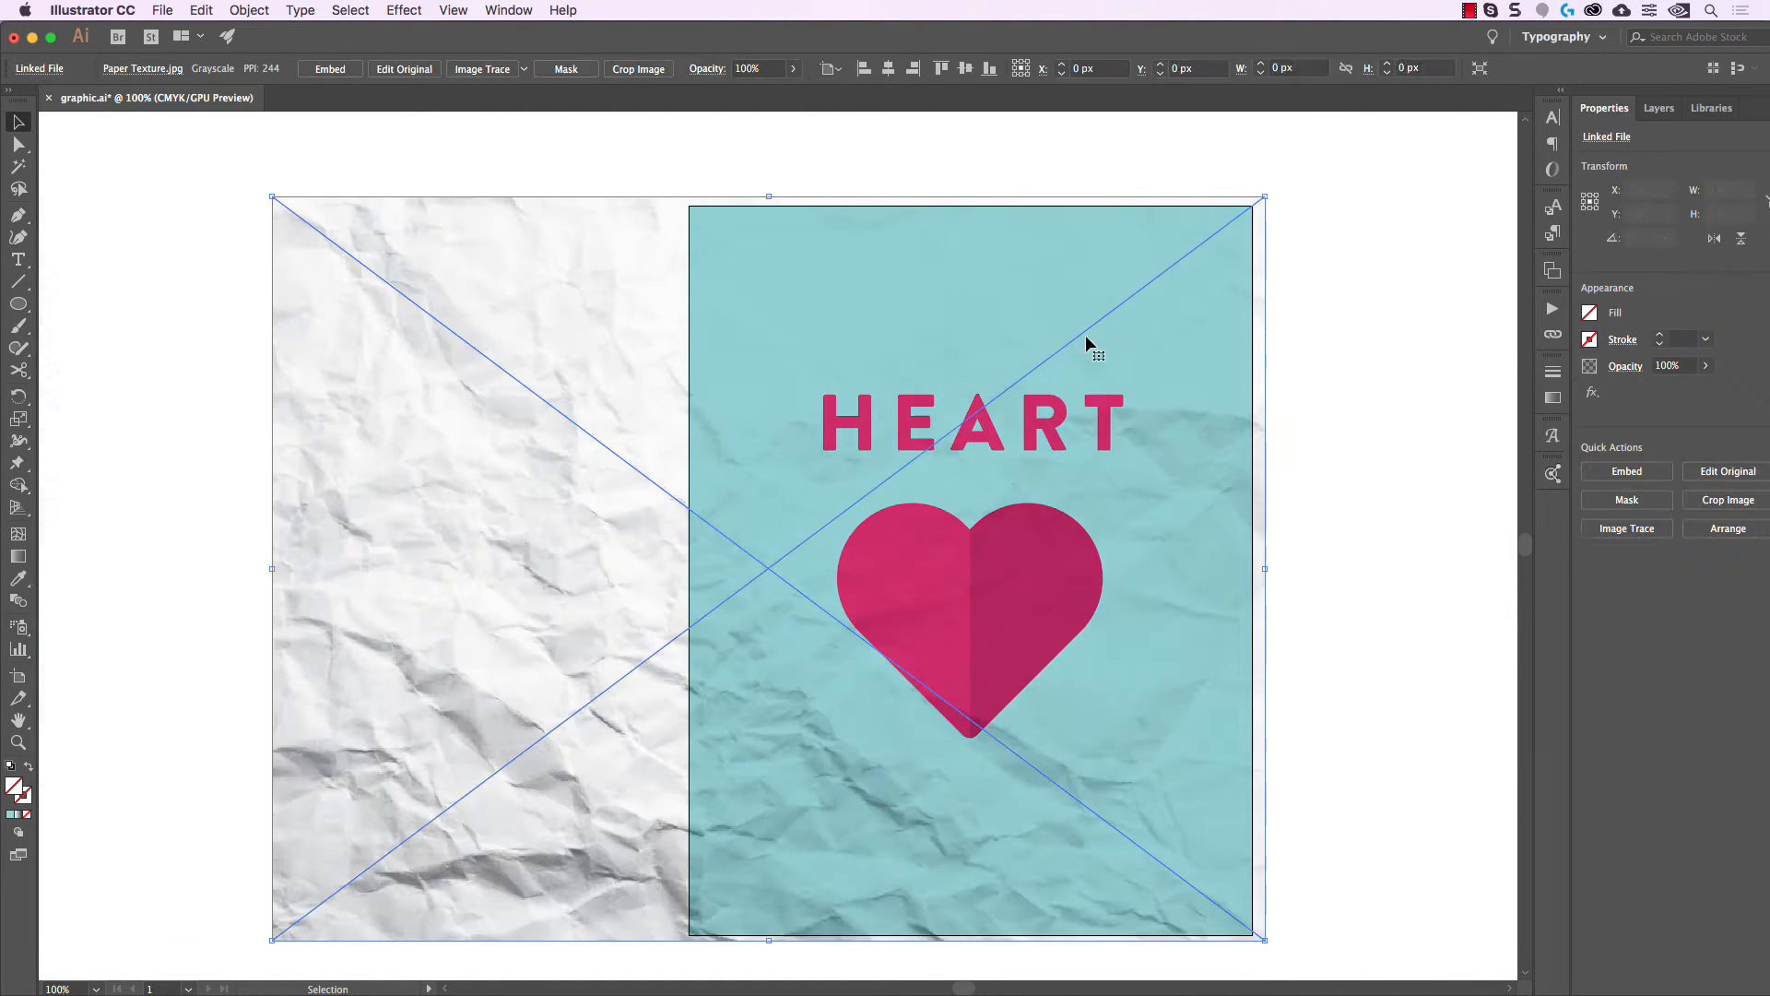
left_click(1355, 352)
left_click_drag(1356, 351, 1290, 349)
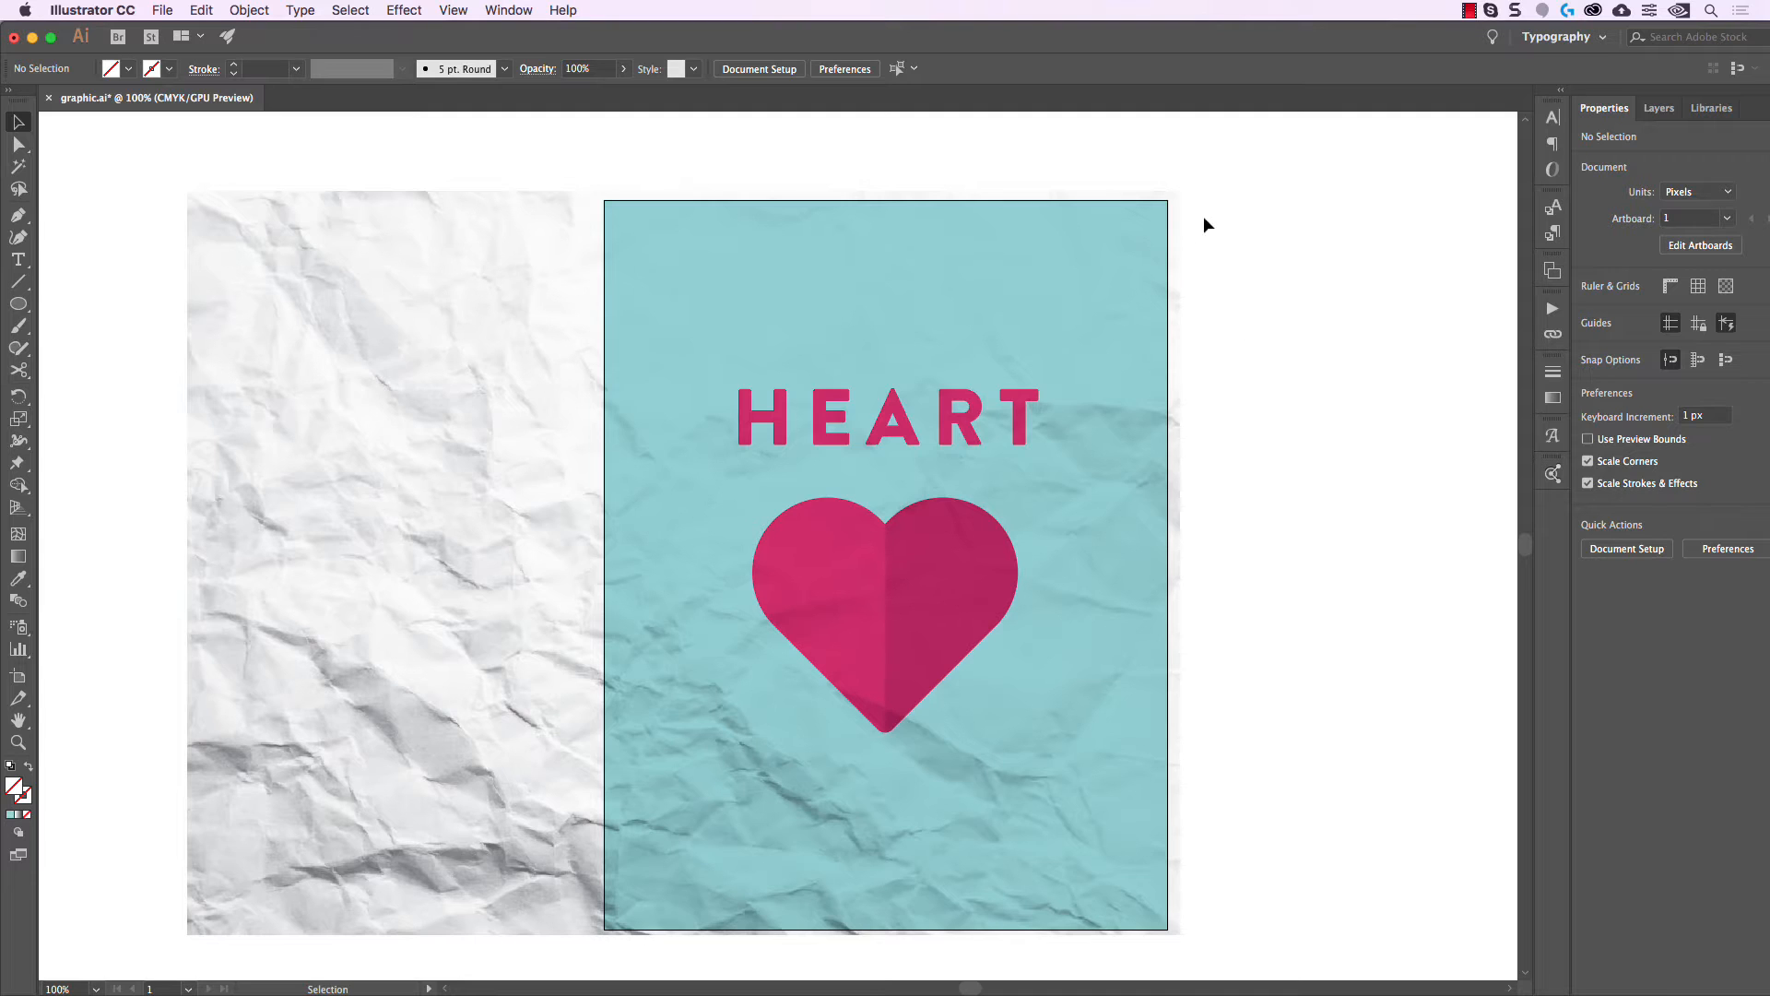
Copy the teal background rectangle and paste the copy in place on top of the paper texture.
left_click_drag(1228, 169, 1119, 241)
left_click(1172, 217, "shift")
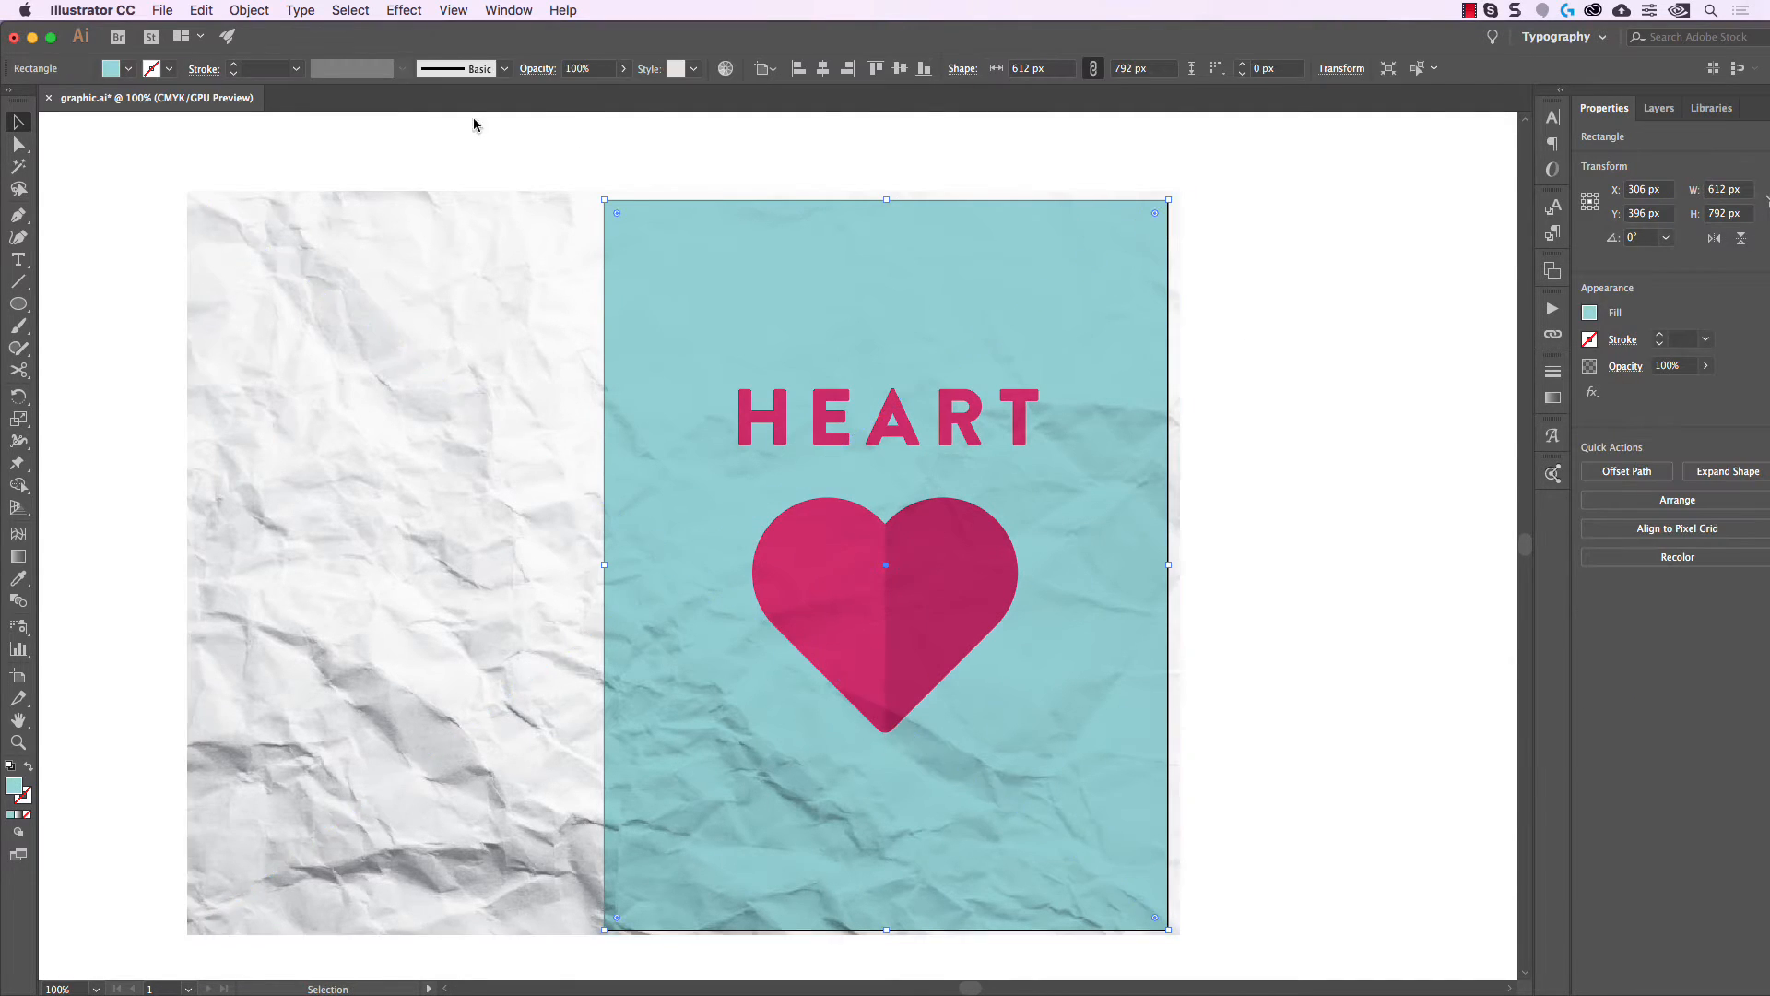
left_click(202, 10)
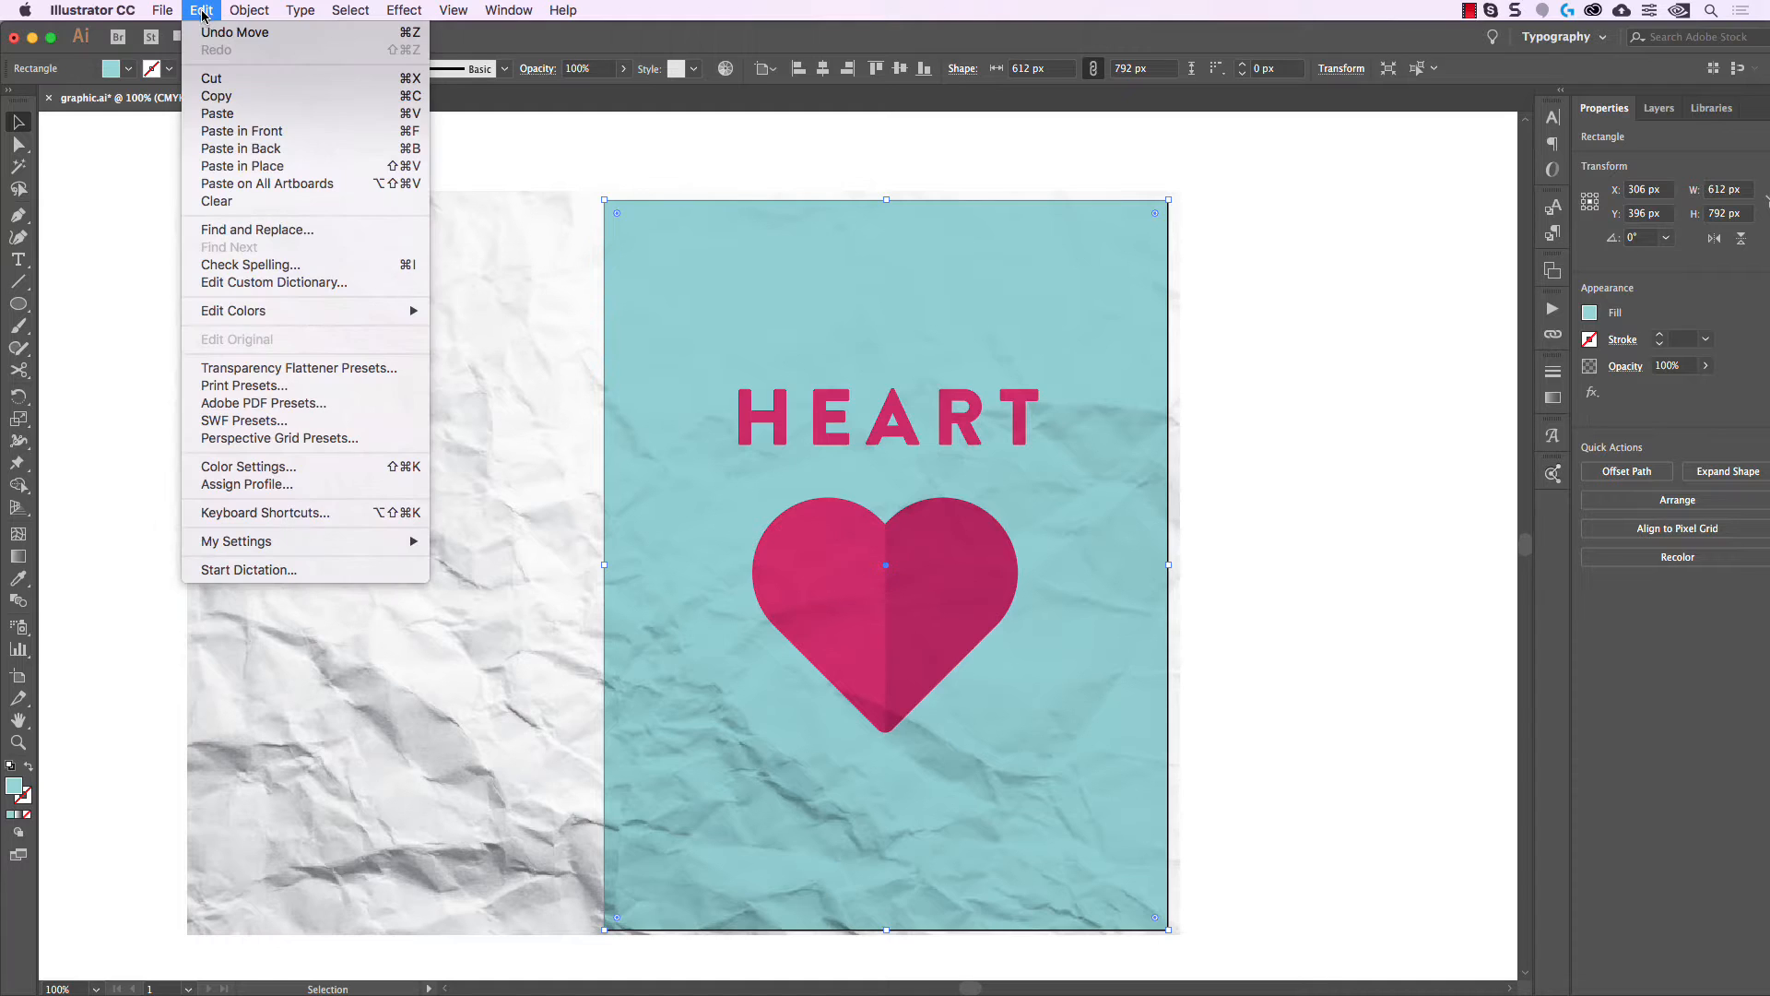
left_click(222, 96)
left_click(202, 10)
left_click(276, 166)
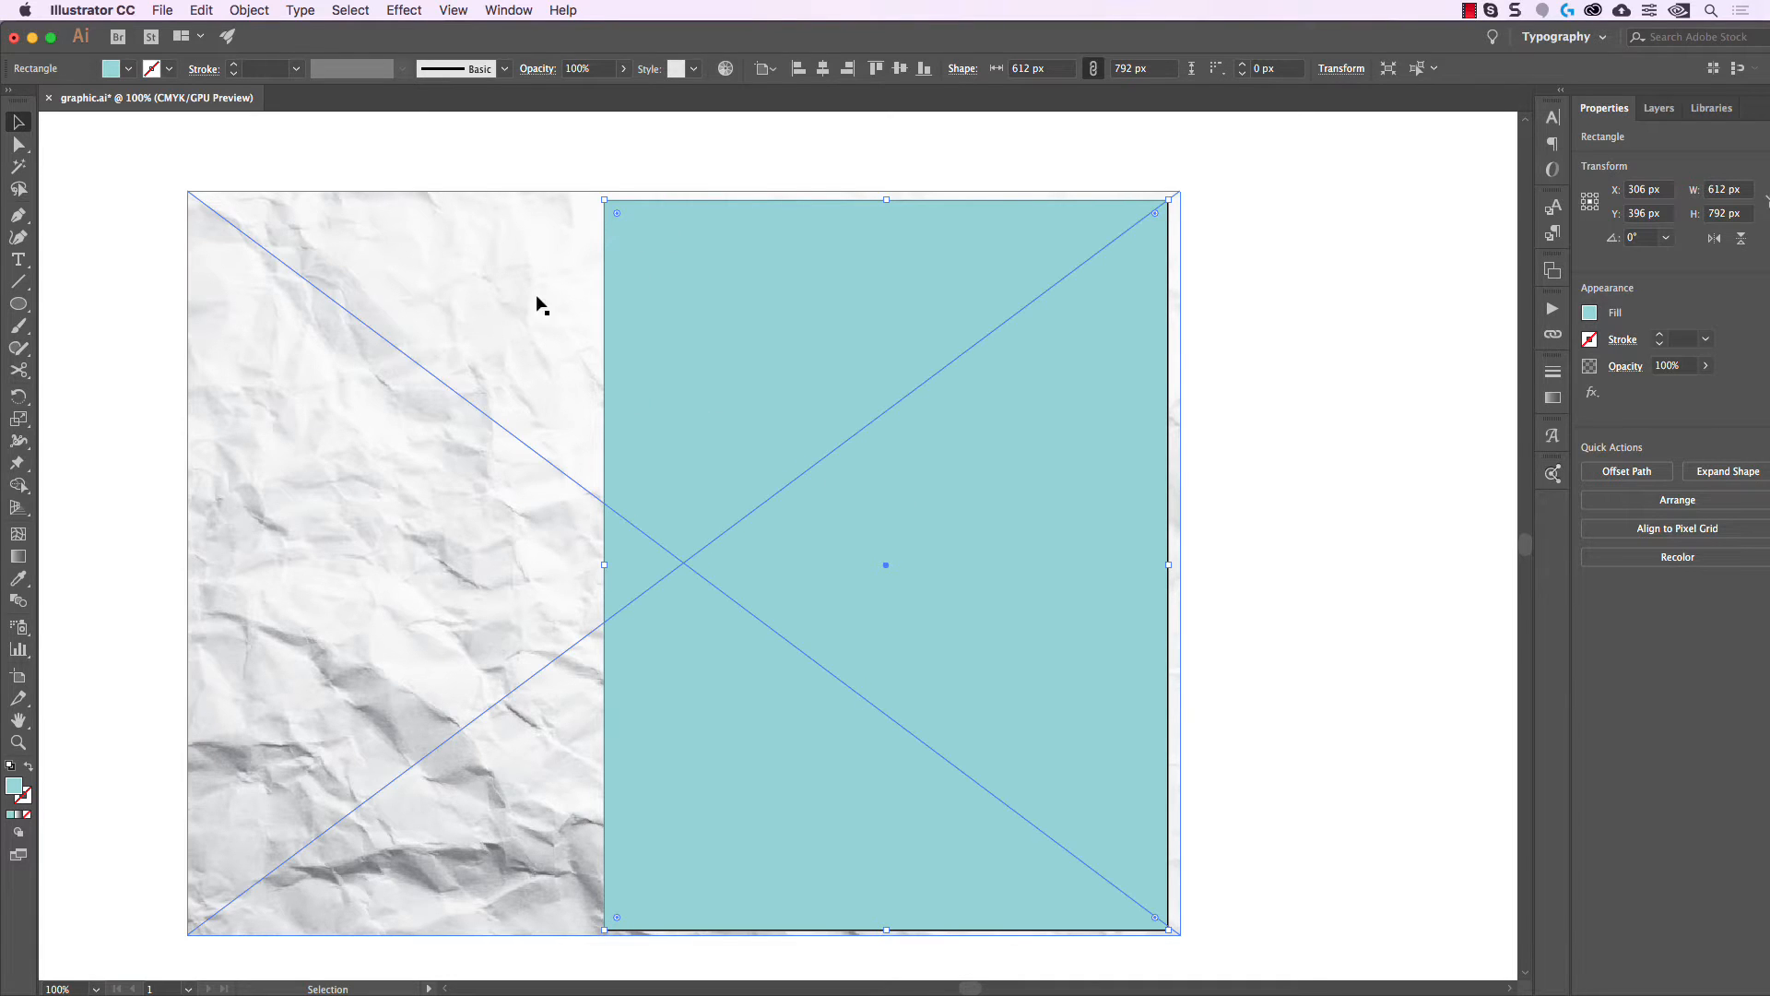
Make a clipping mask from the pasted rectangle and the paper texture, then deselect it.
left_click(452, 299, "shift")
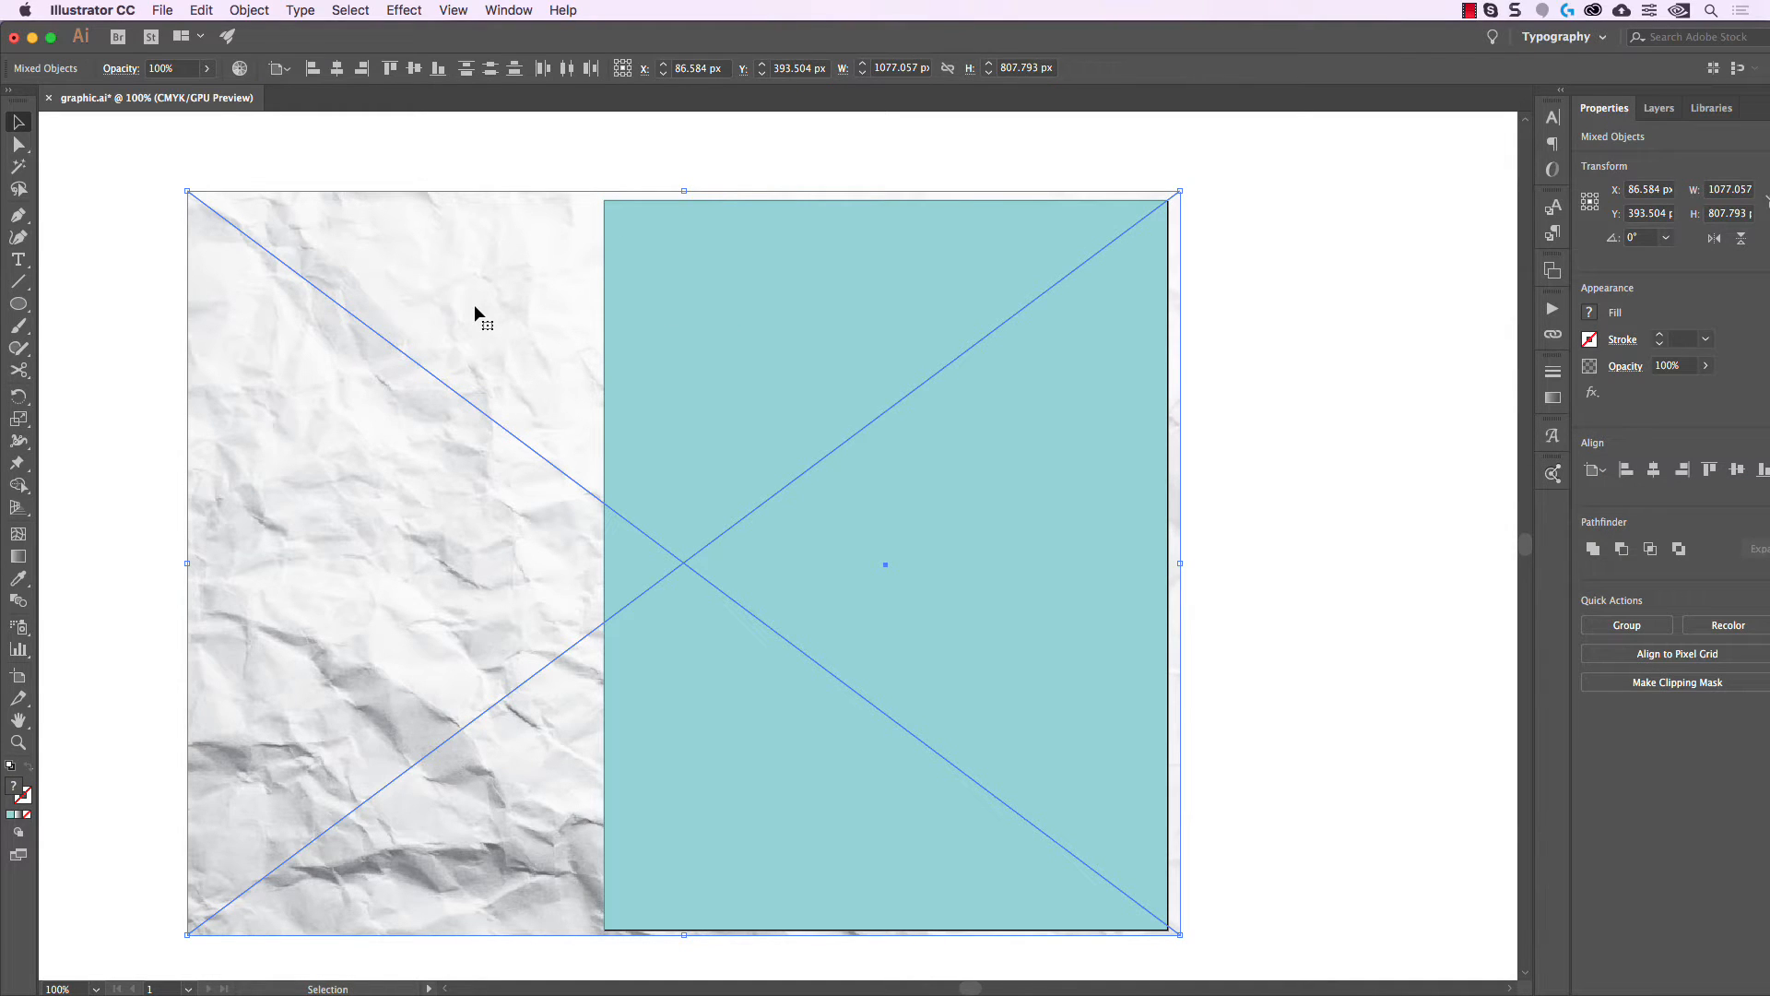
right_click(666, 267)
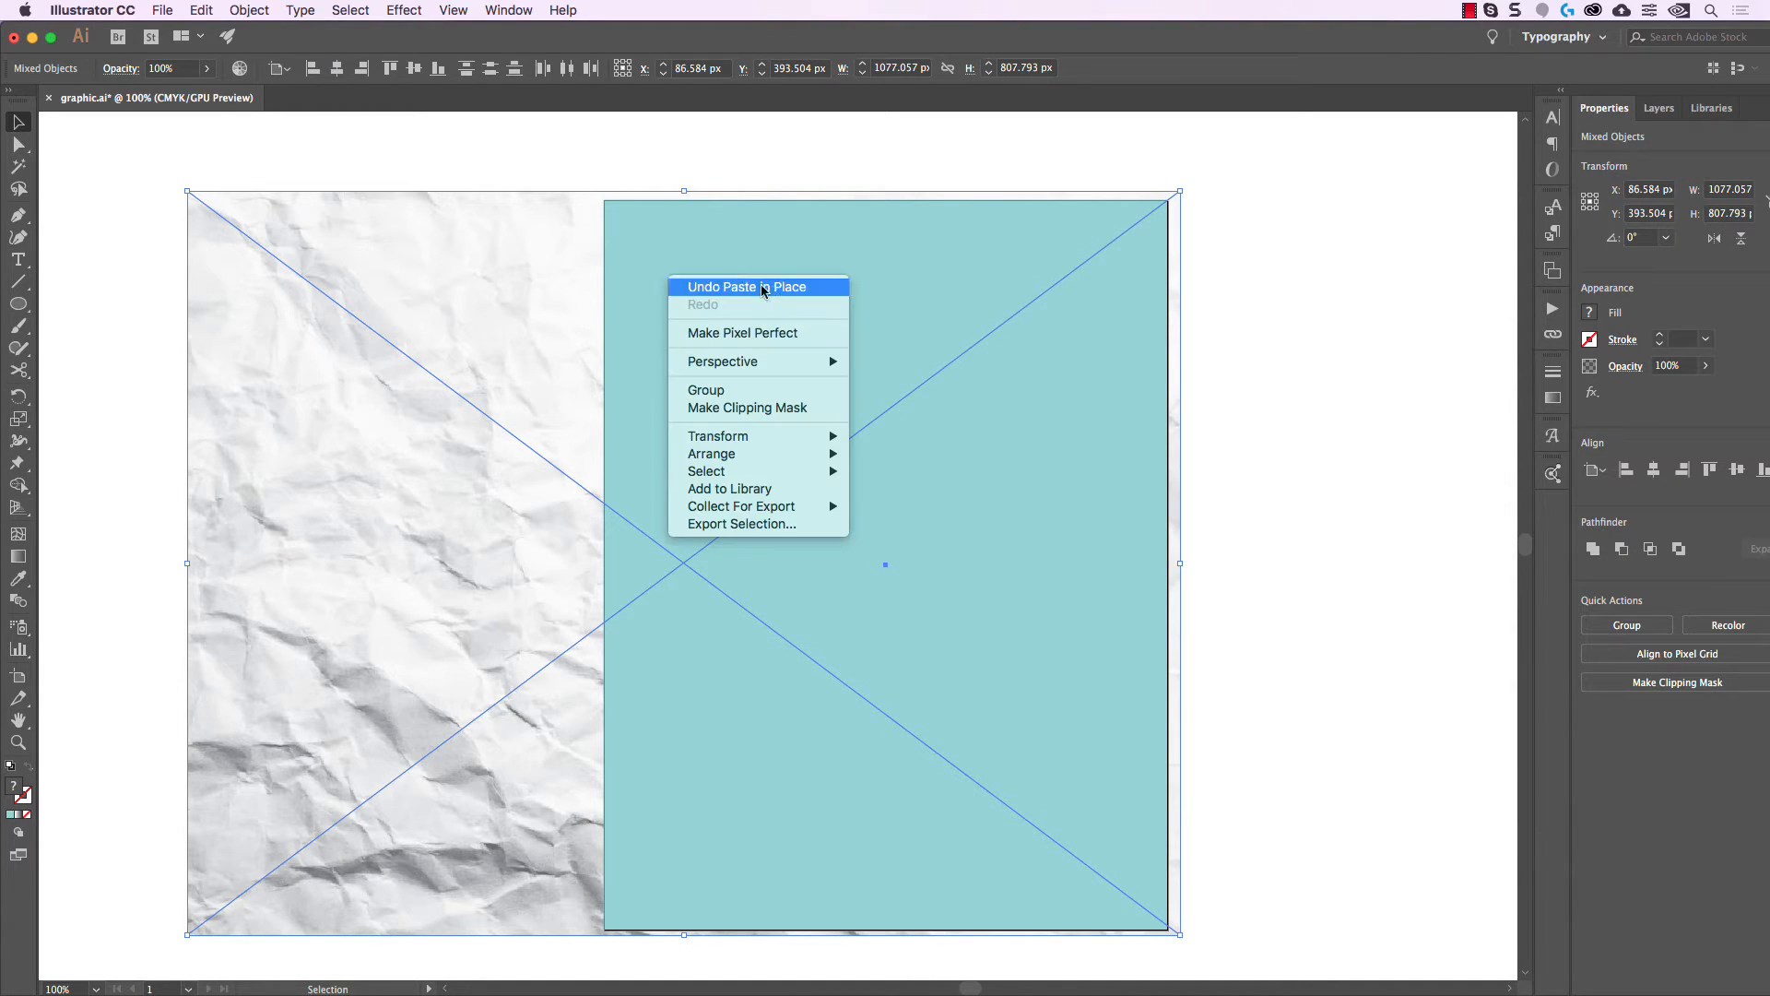
left_click(777, 407)
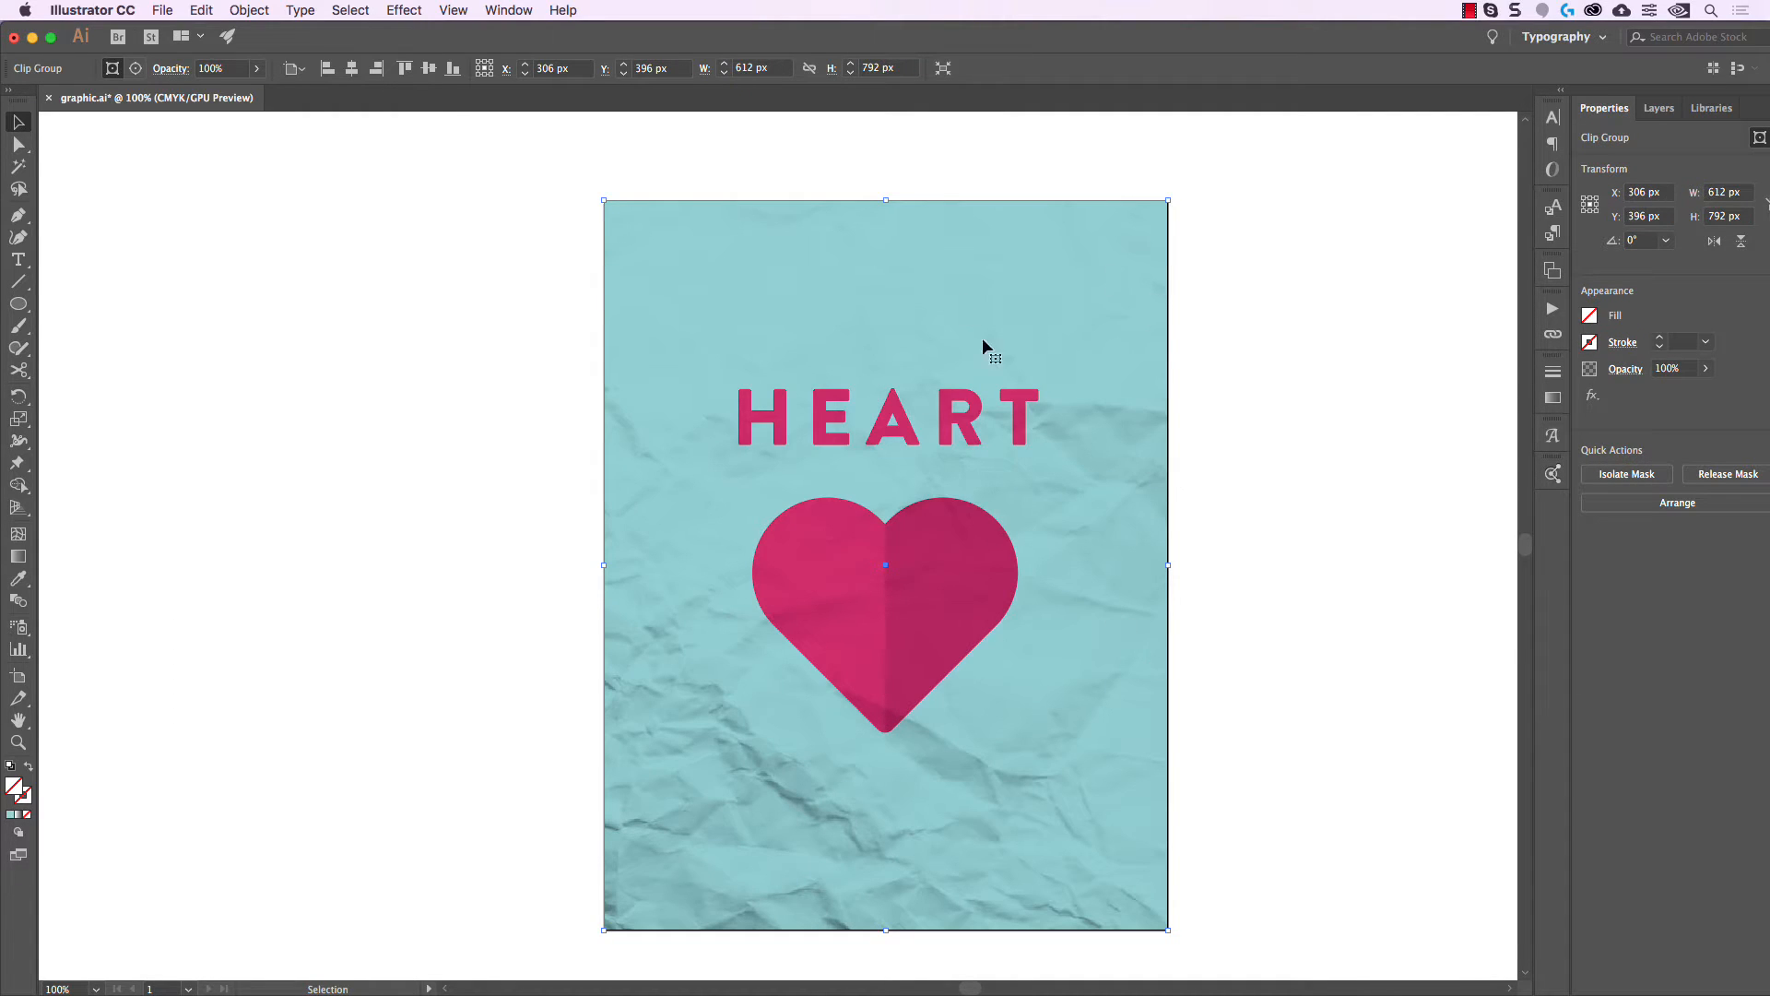
left_click(1301, 490)
left_click_drag(1301, 490, 1285, 458)
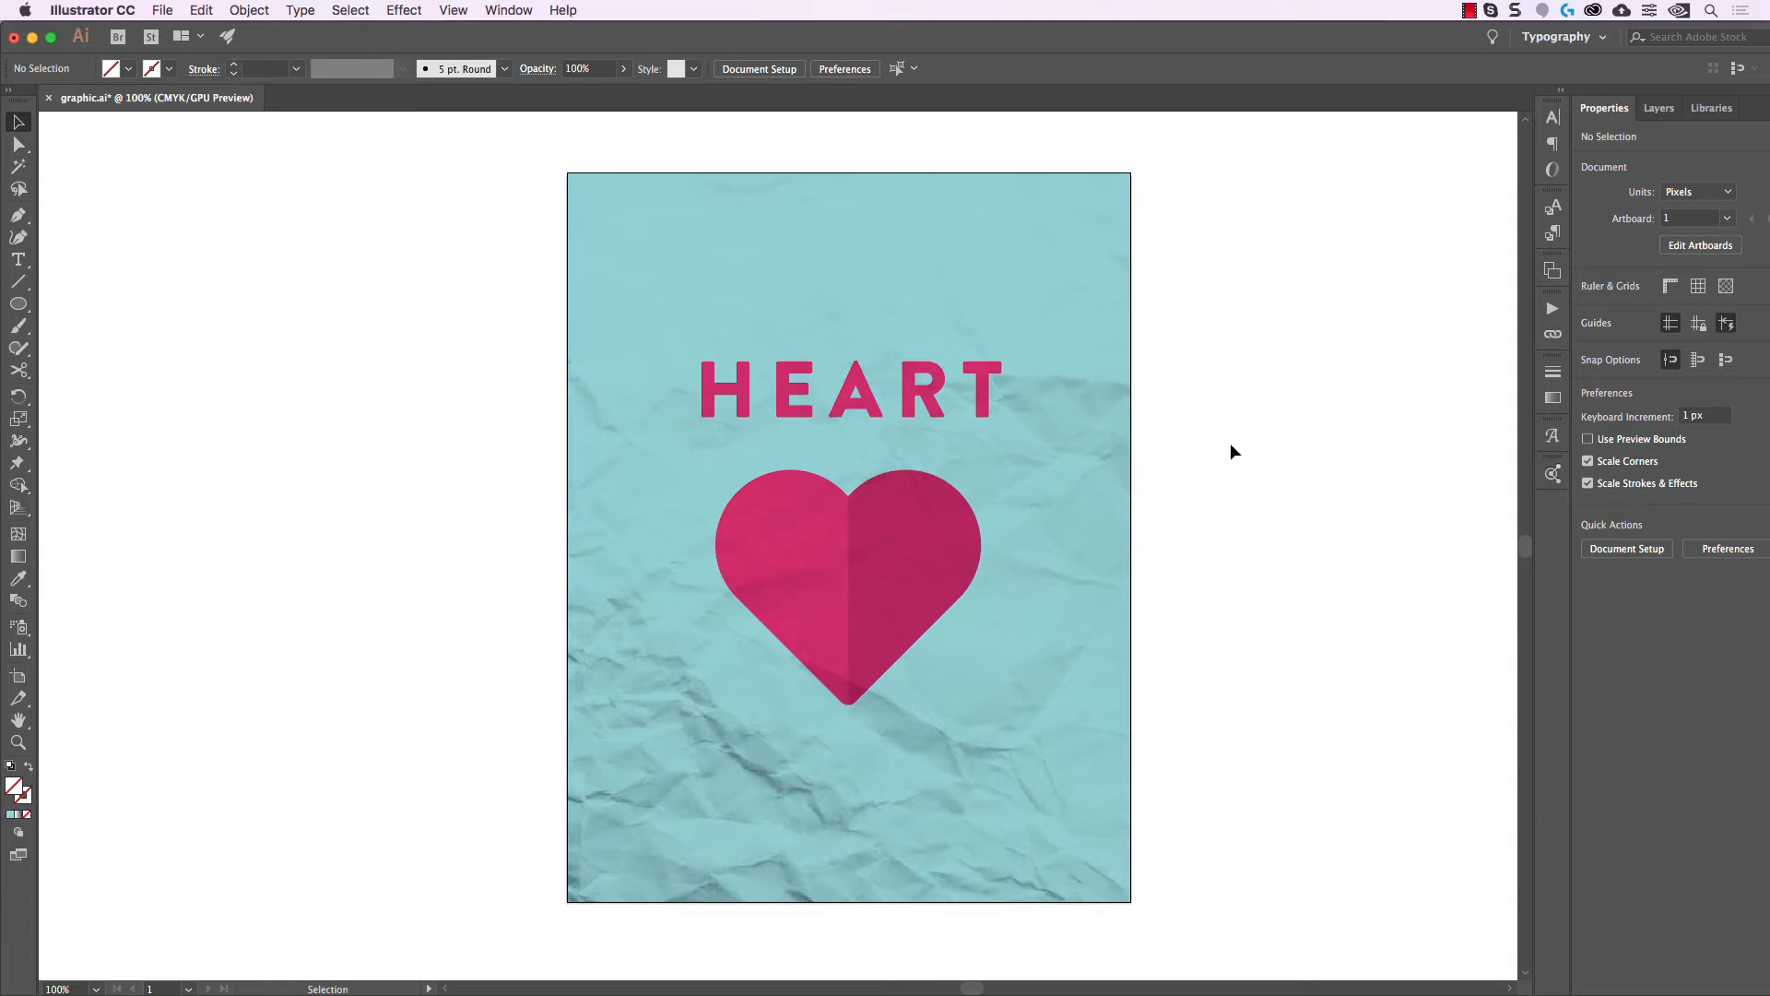
Examine how the clipped paper texture shows over the HEART lettering, the heart shape and the whole poster.
left_click(1119, 392)
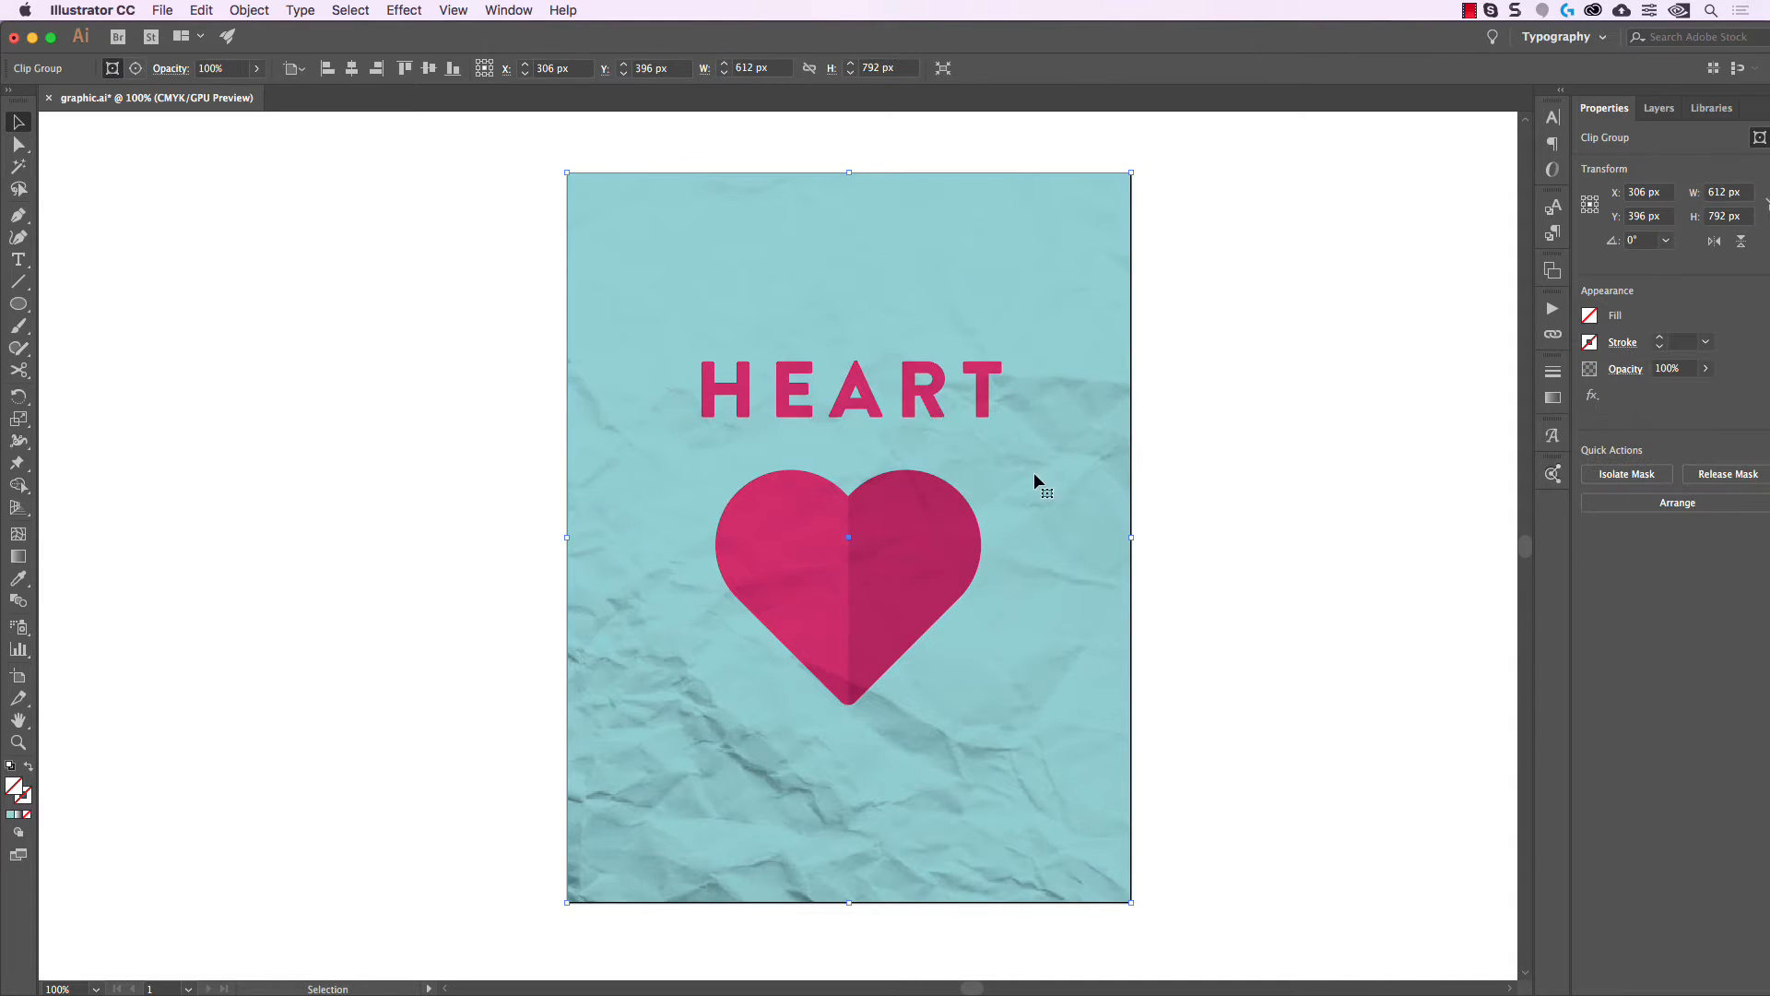
key("super+shift+a")
scroll(892, 557, "up", 3)
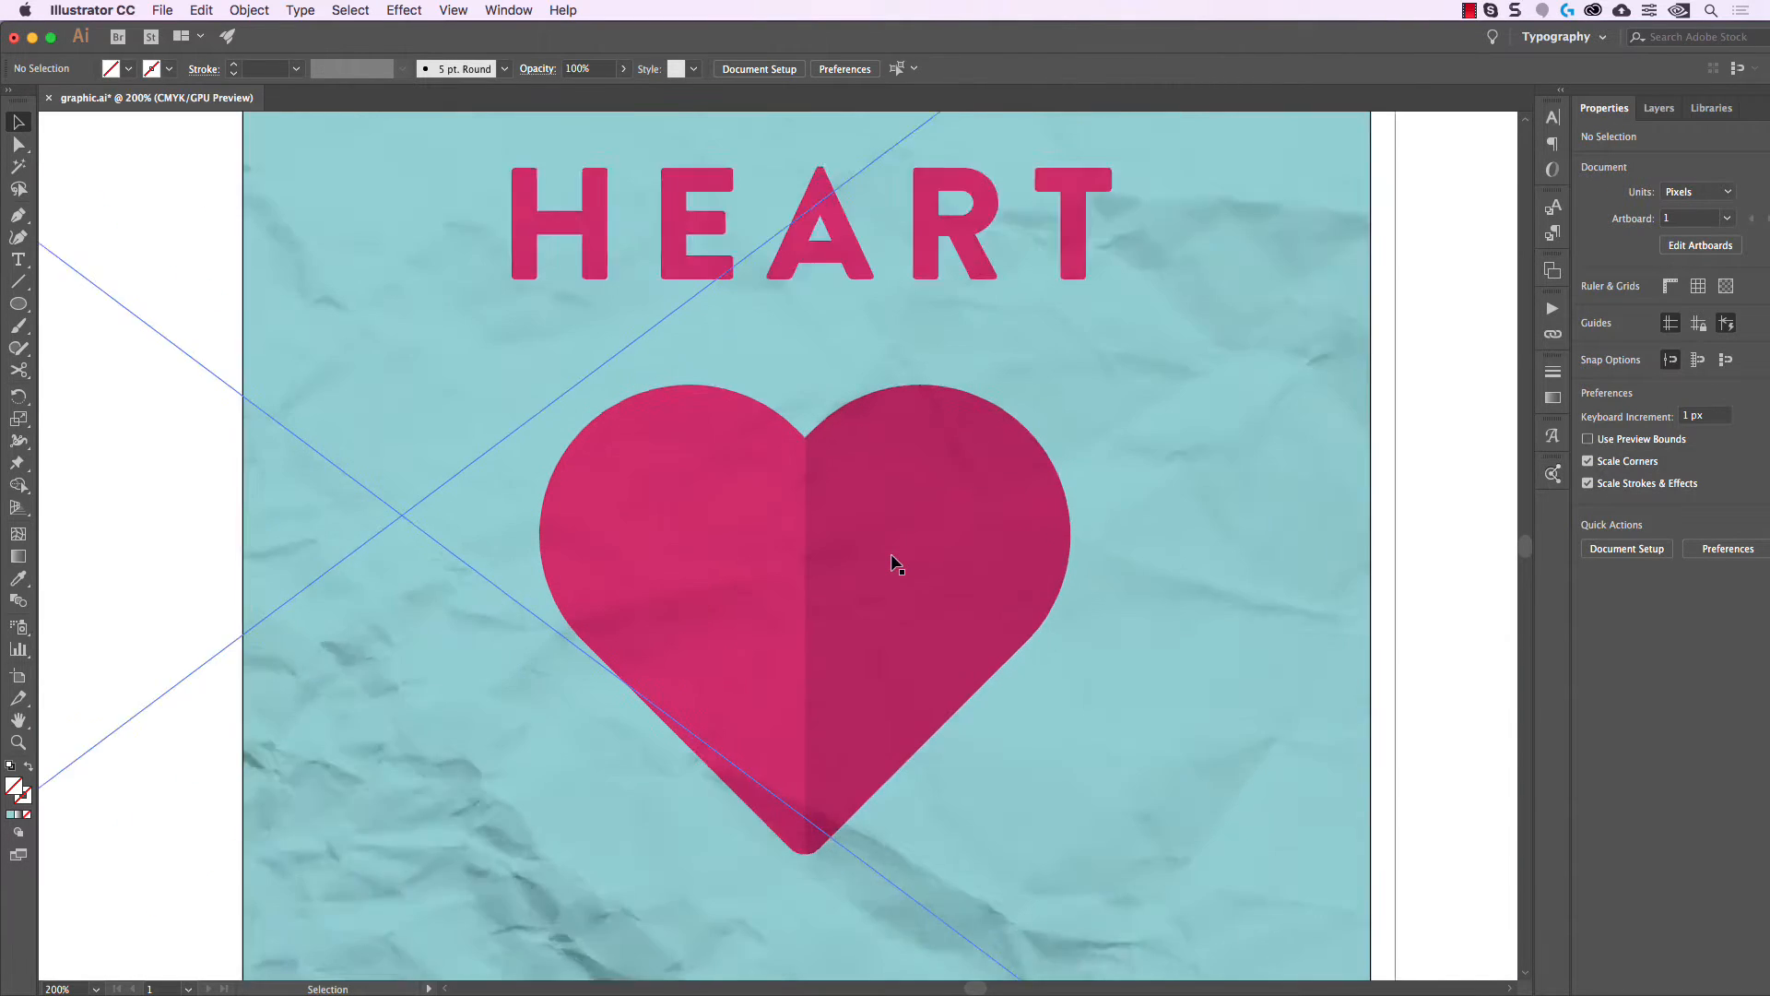
left_click_drag(928, 412, 907, 524)
left_click_drag(733, 465, 711, 685)
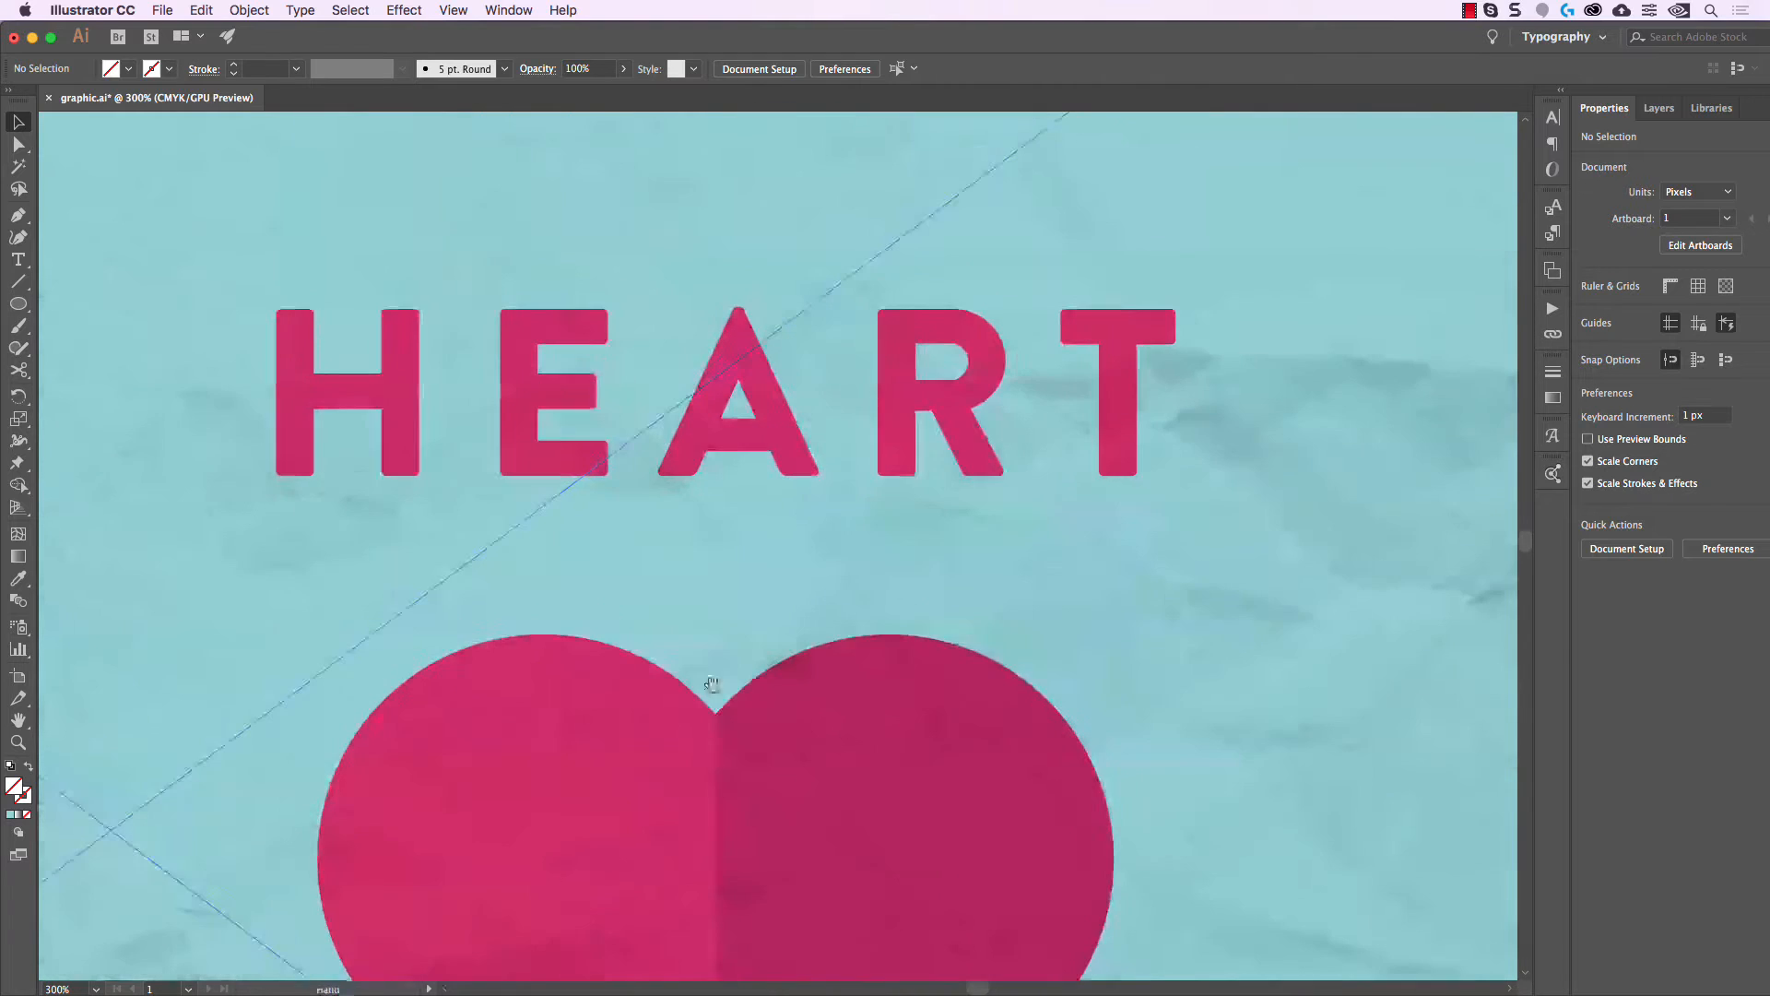
scroll(1153, 348, "up", 2)
scroll(1142, 351, "up", 1)
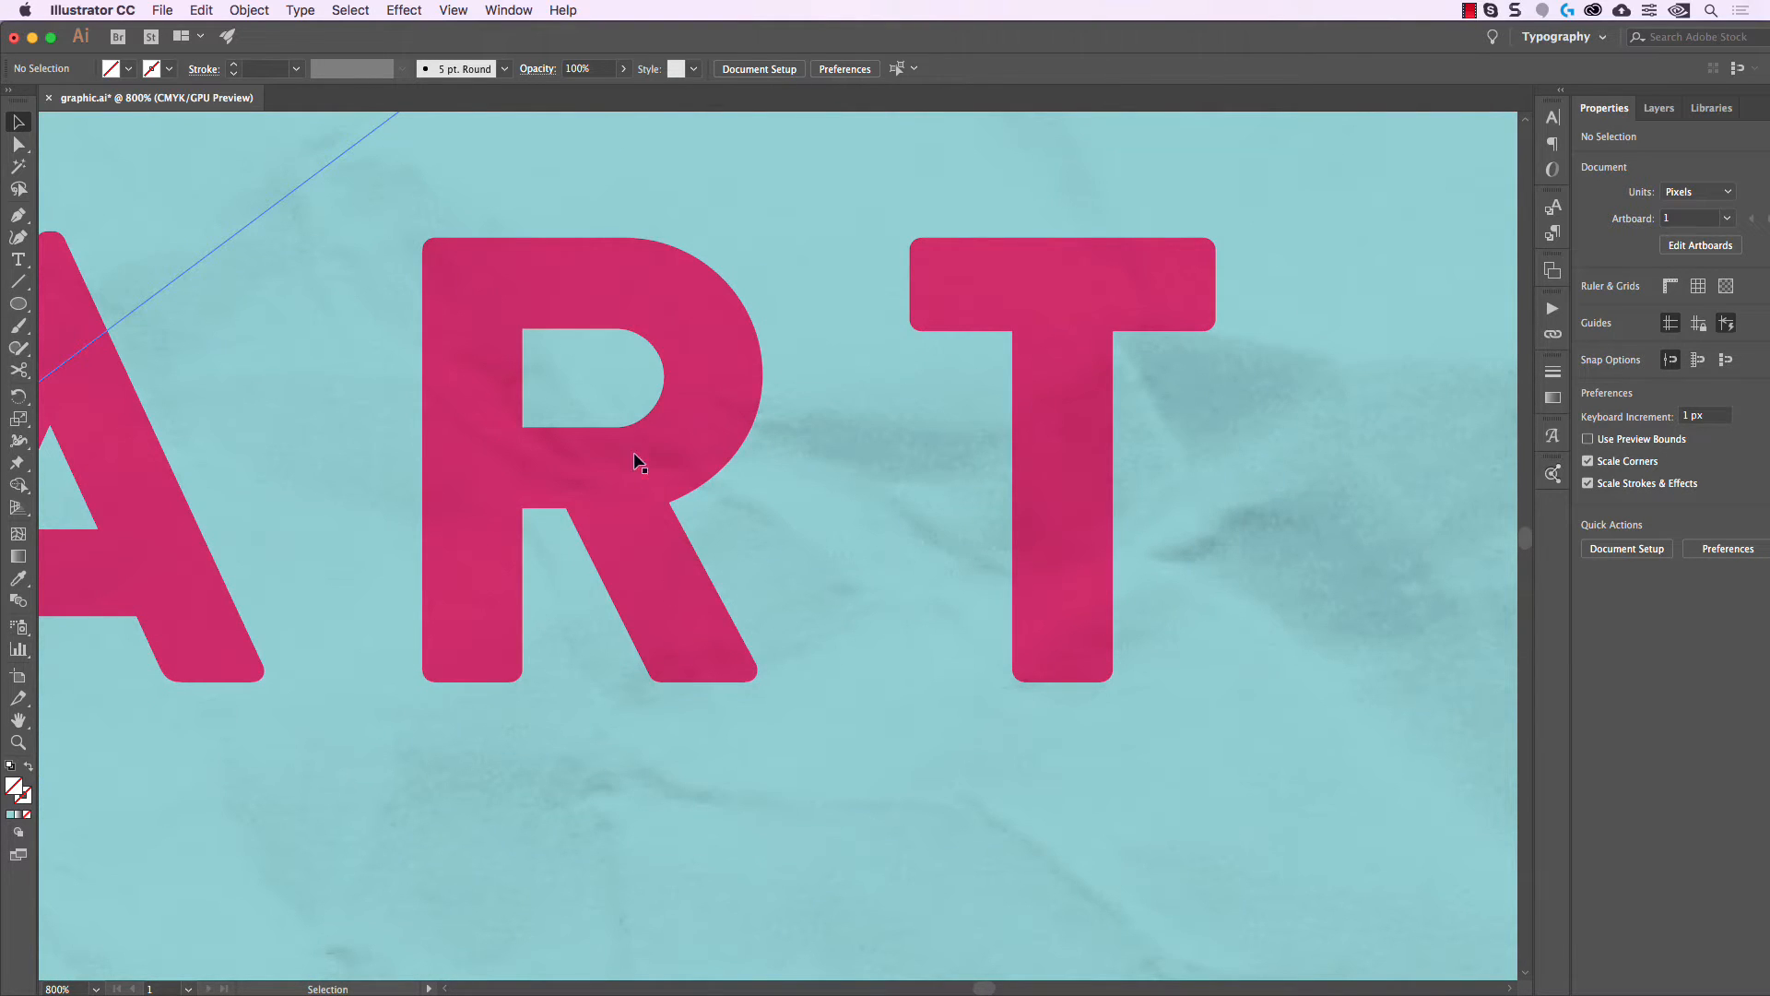
scroll(698, 606, "down", 8)
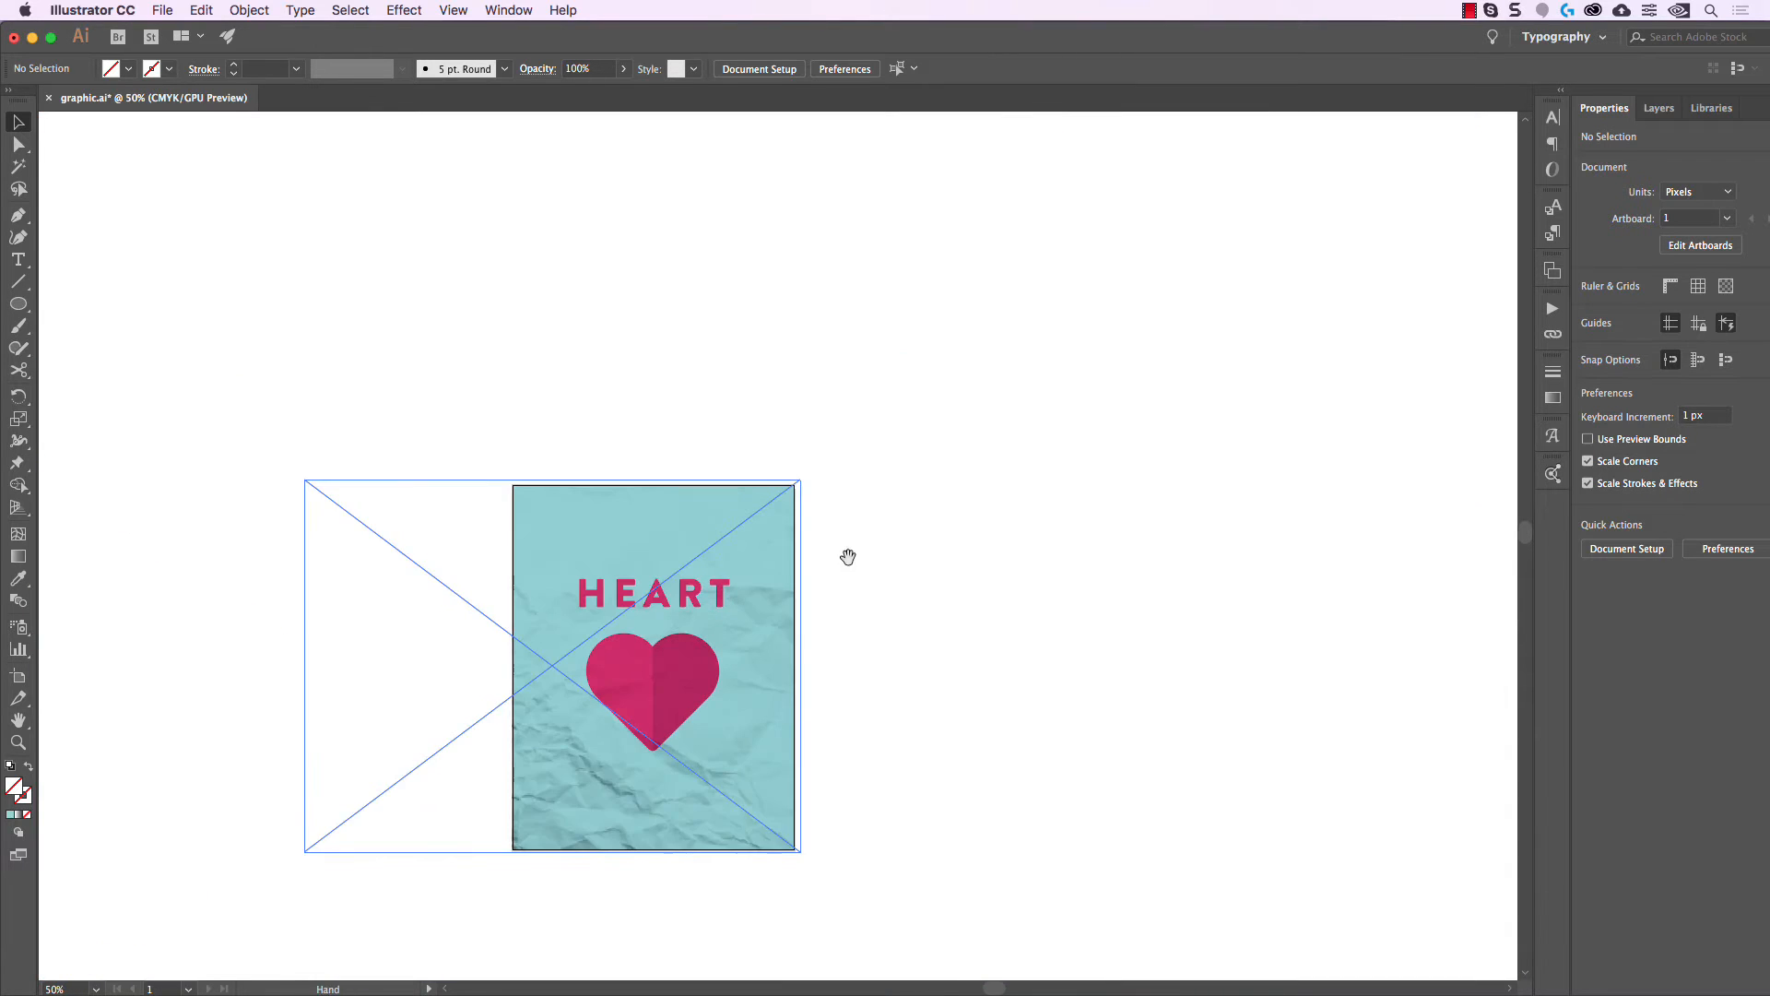
left_click_drag(848, 557, 1162, 472)
scroll(905, 560, "up", 2)
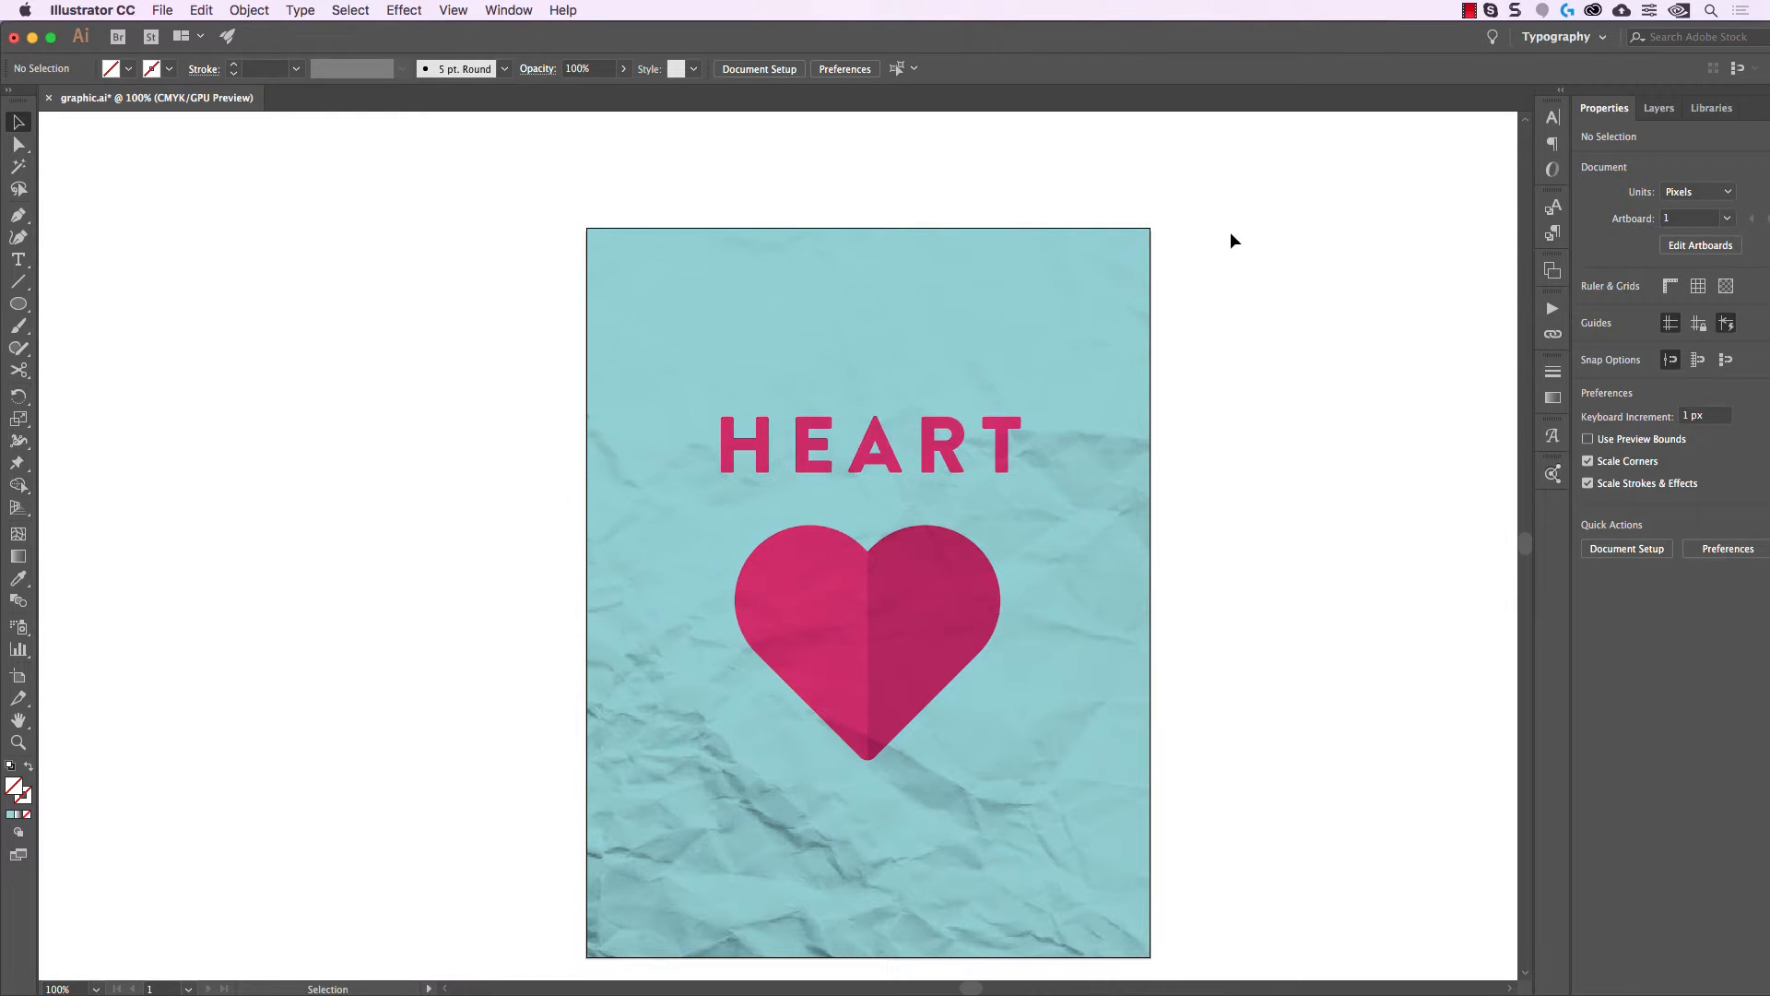
Send the teal background and the clipped paper texture to the back, behind the HEART lettering and heart shape, and deselect them.
left_click_drag(1230, 241, 1096, 292)
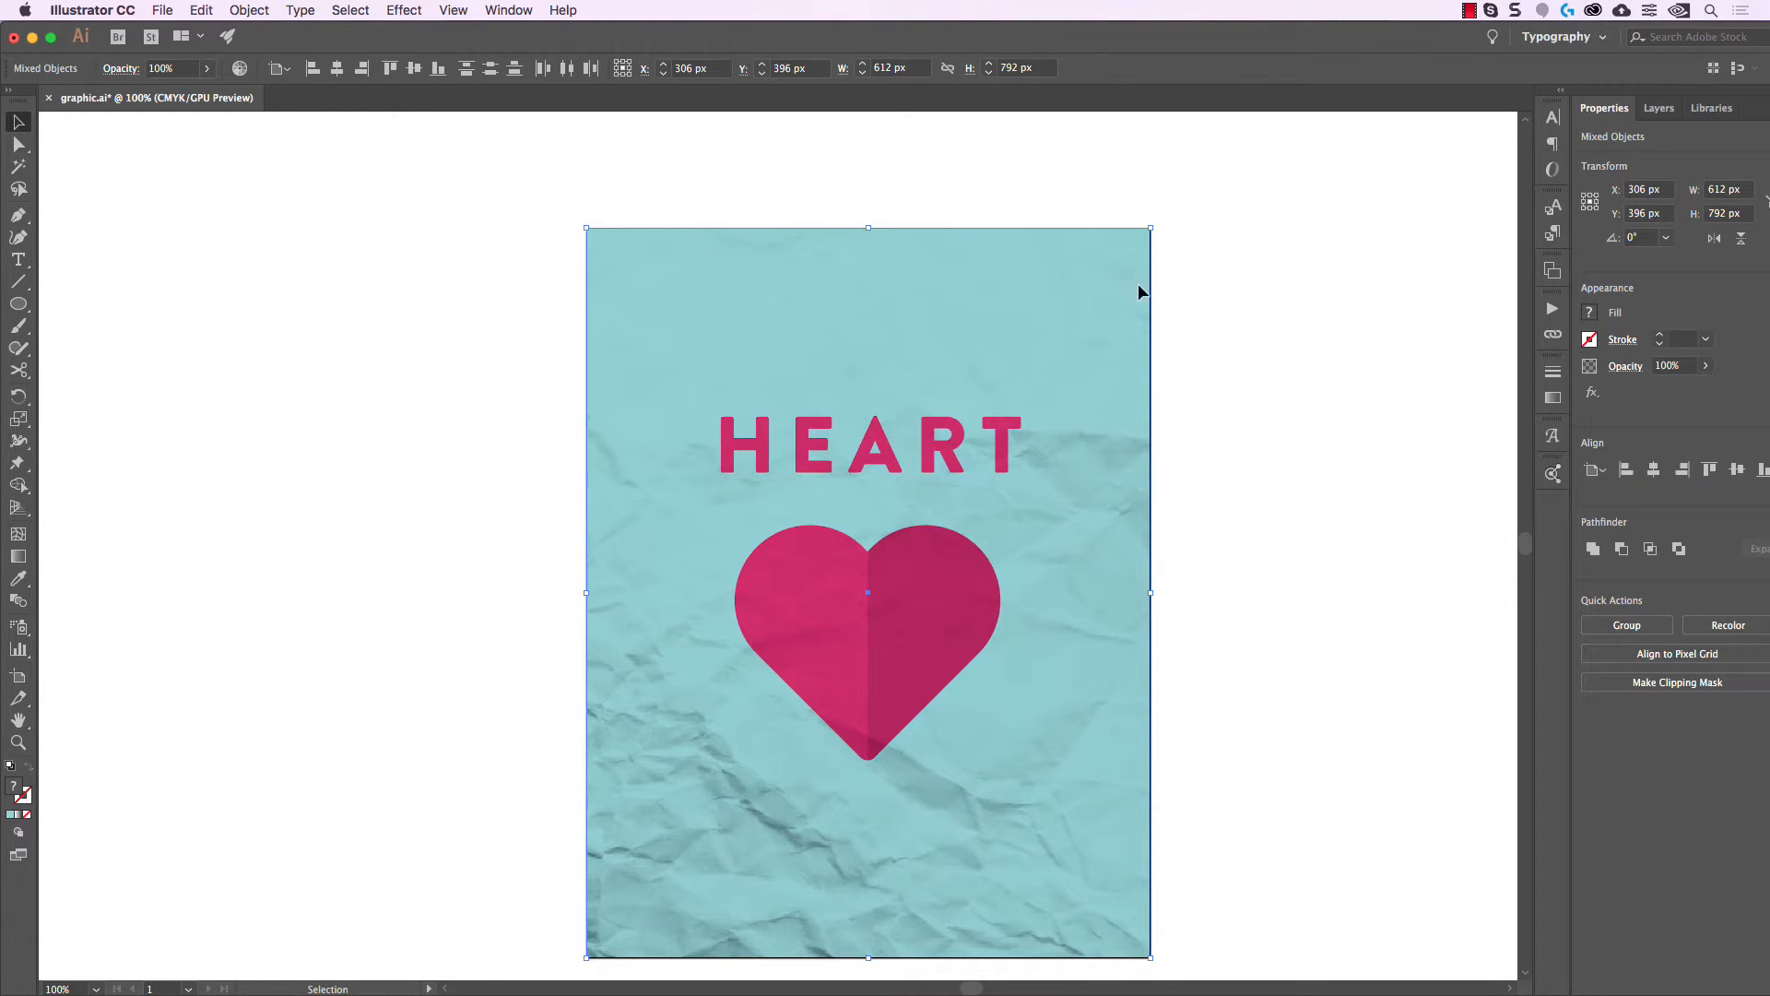
scroll(1182, 320, "down", 2)
scroll(1182, 320, "right", 2)
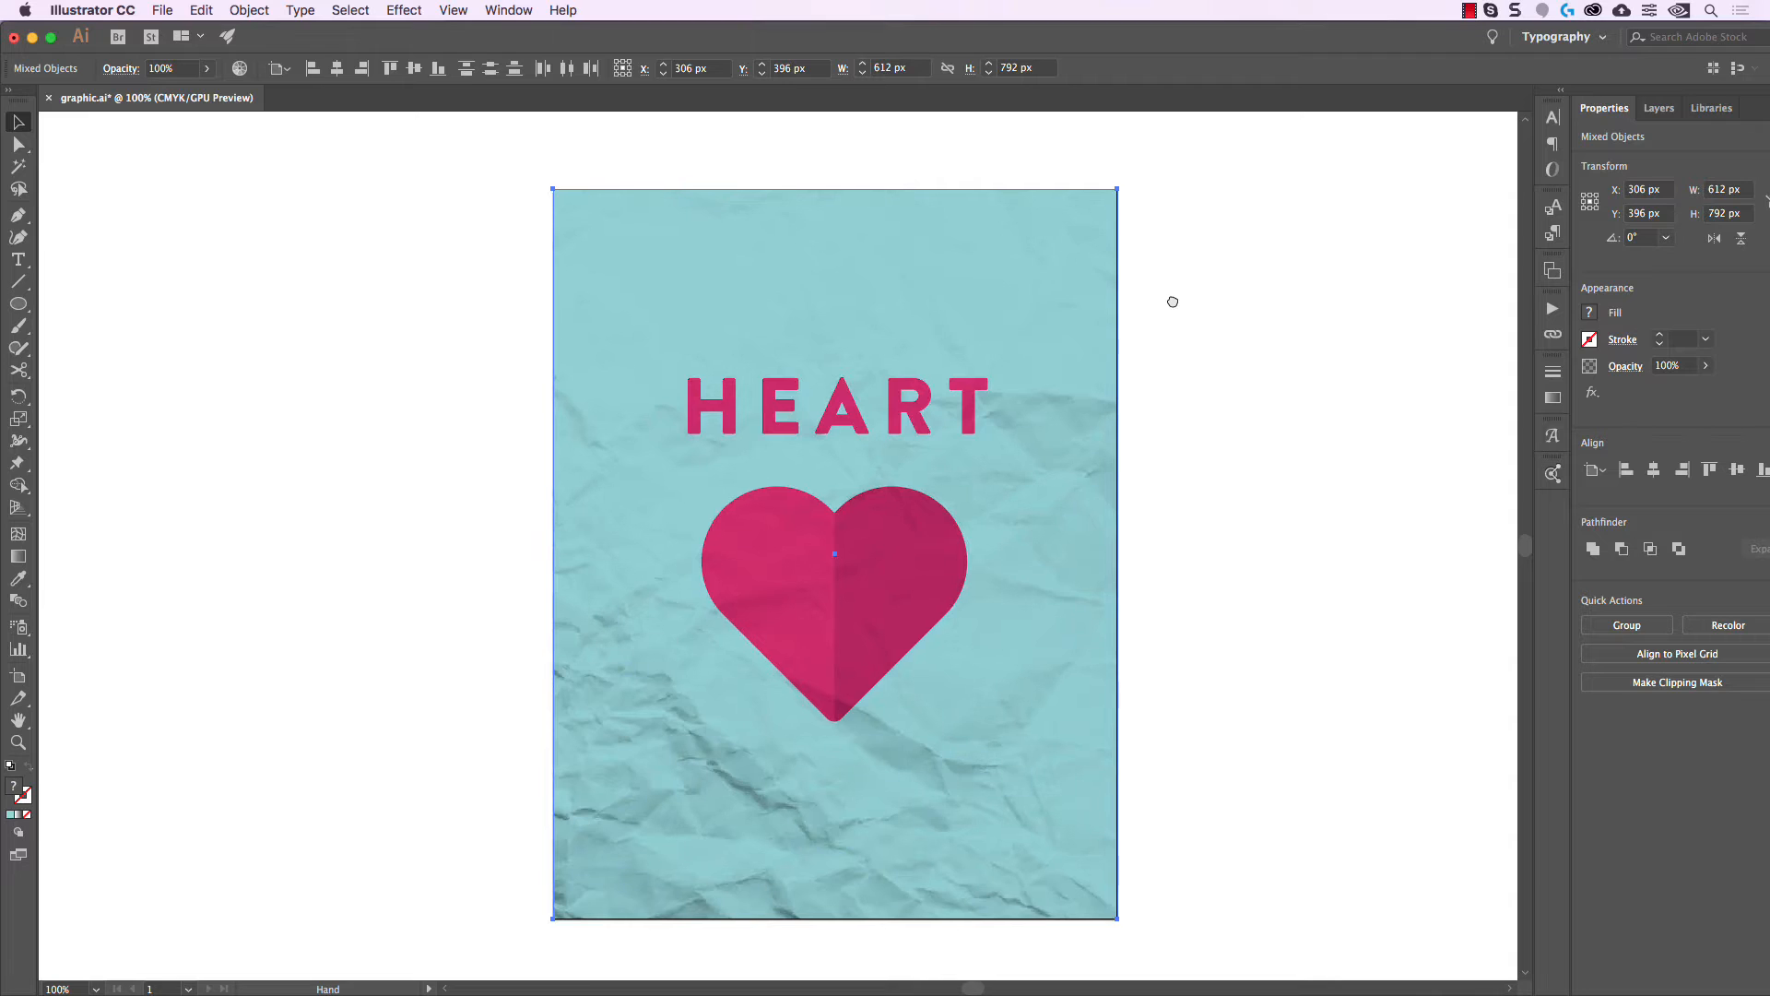
left_click(242, 11)
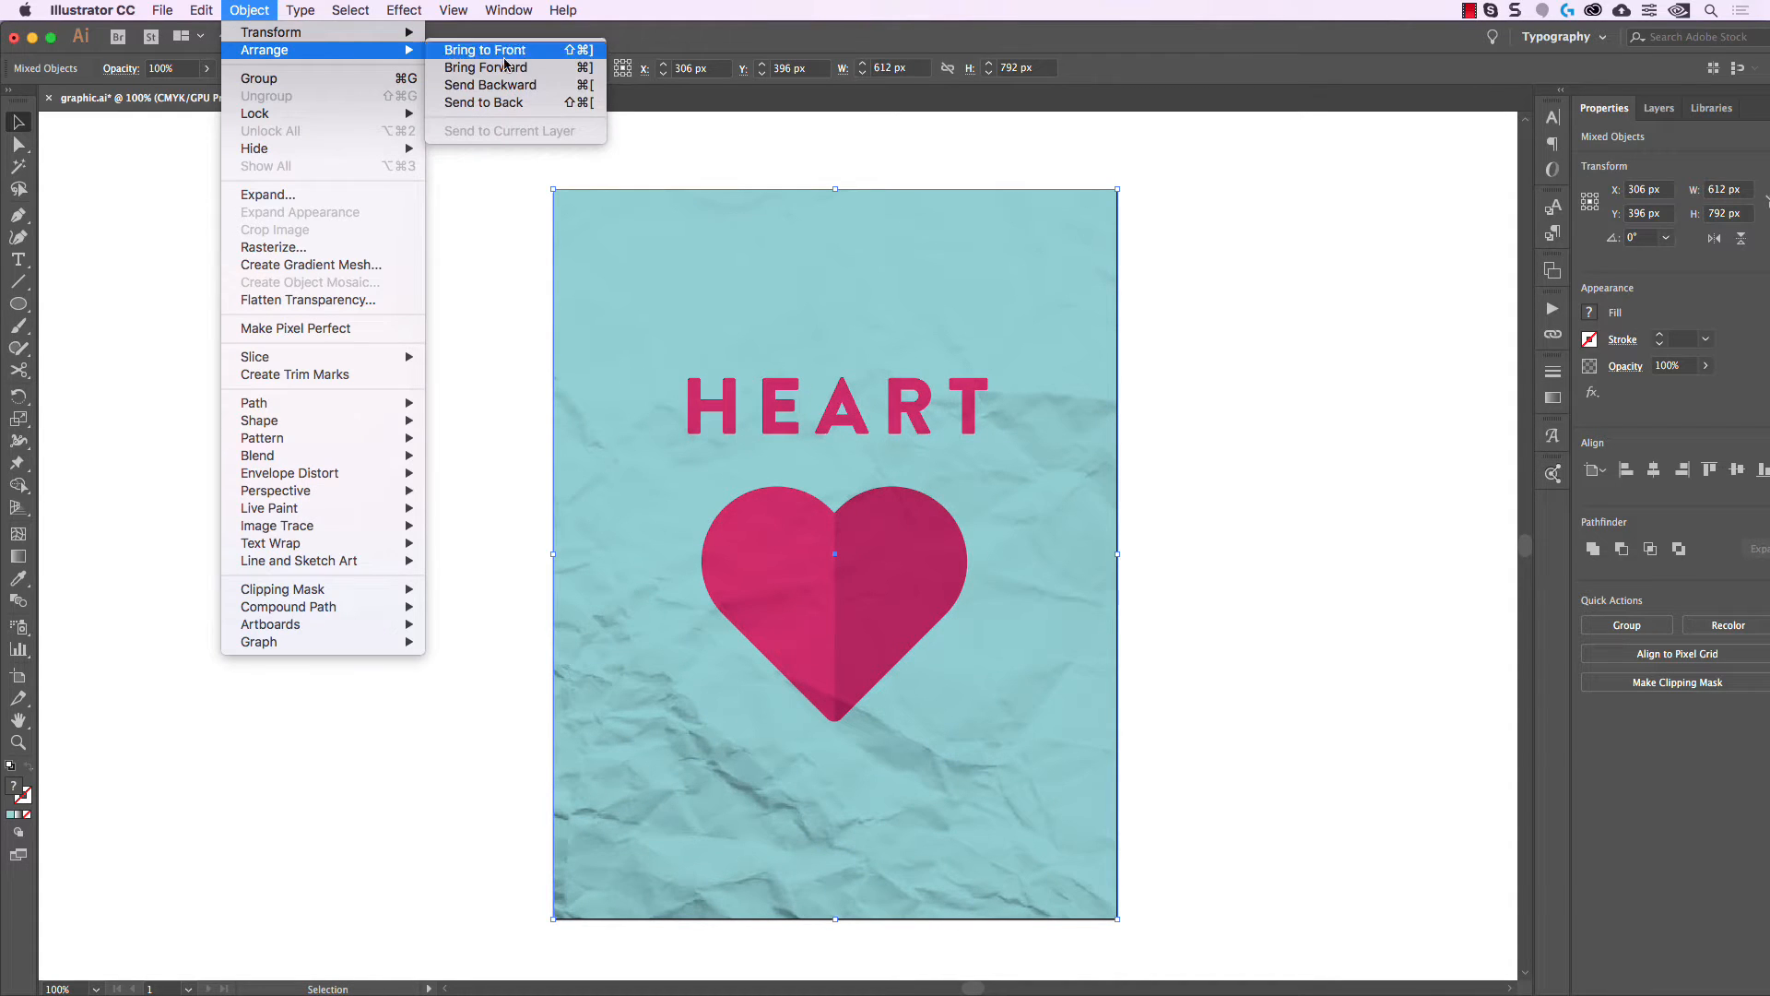
left_click(540, 105)
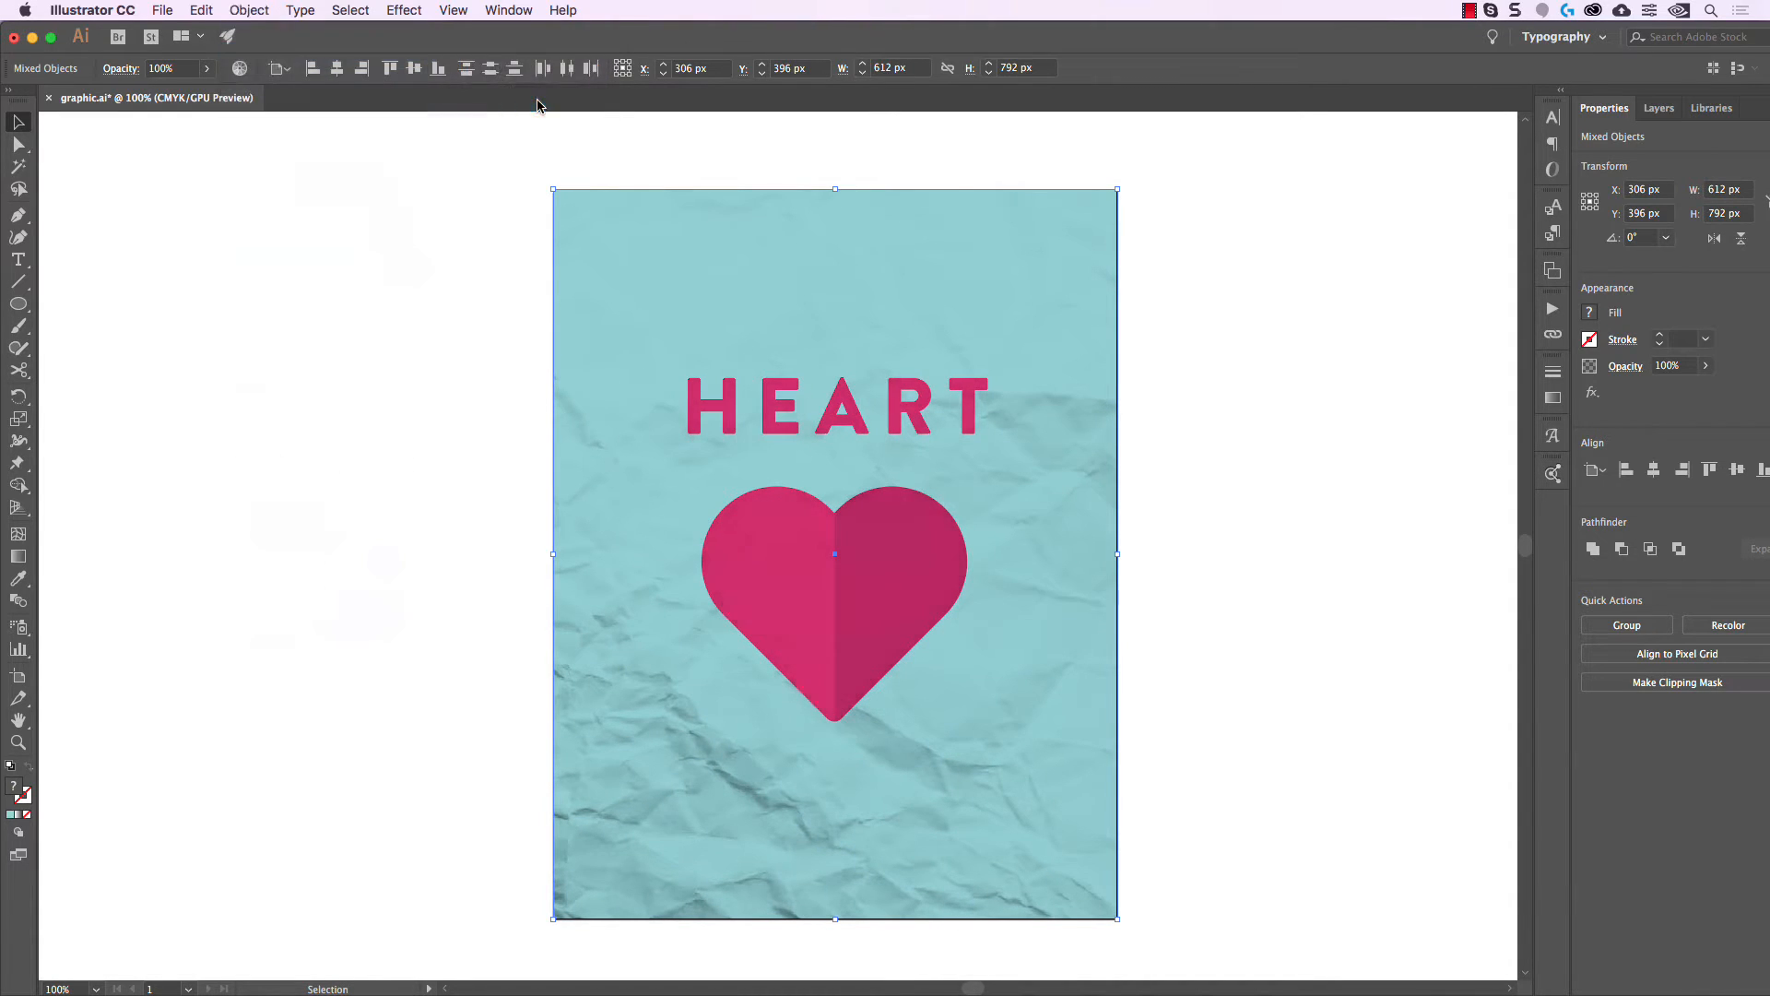
left_click(1201, 411)
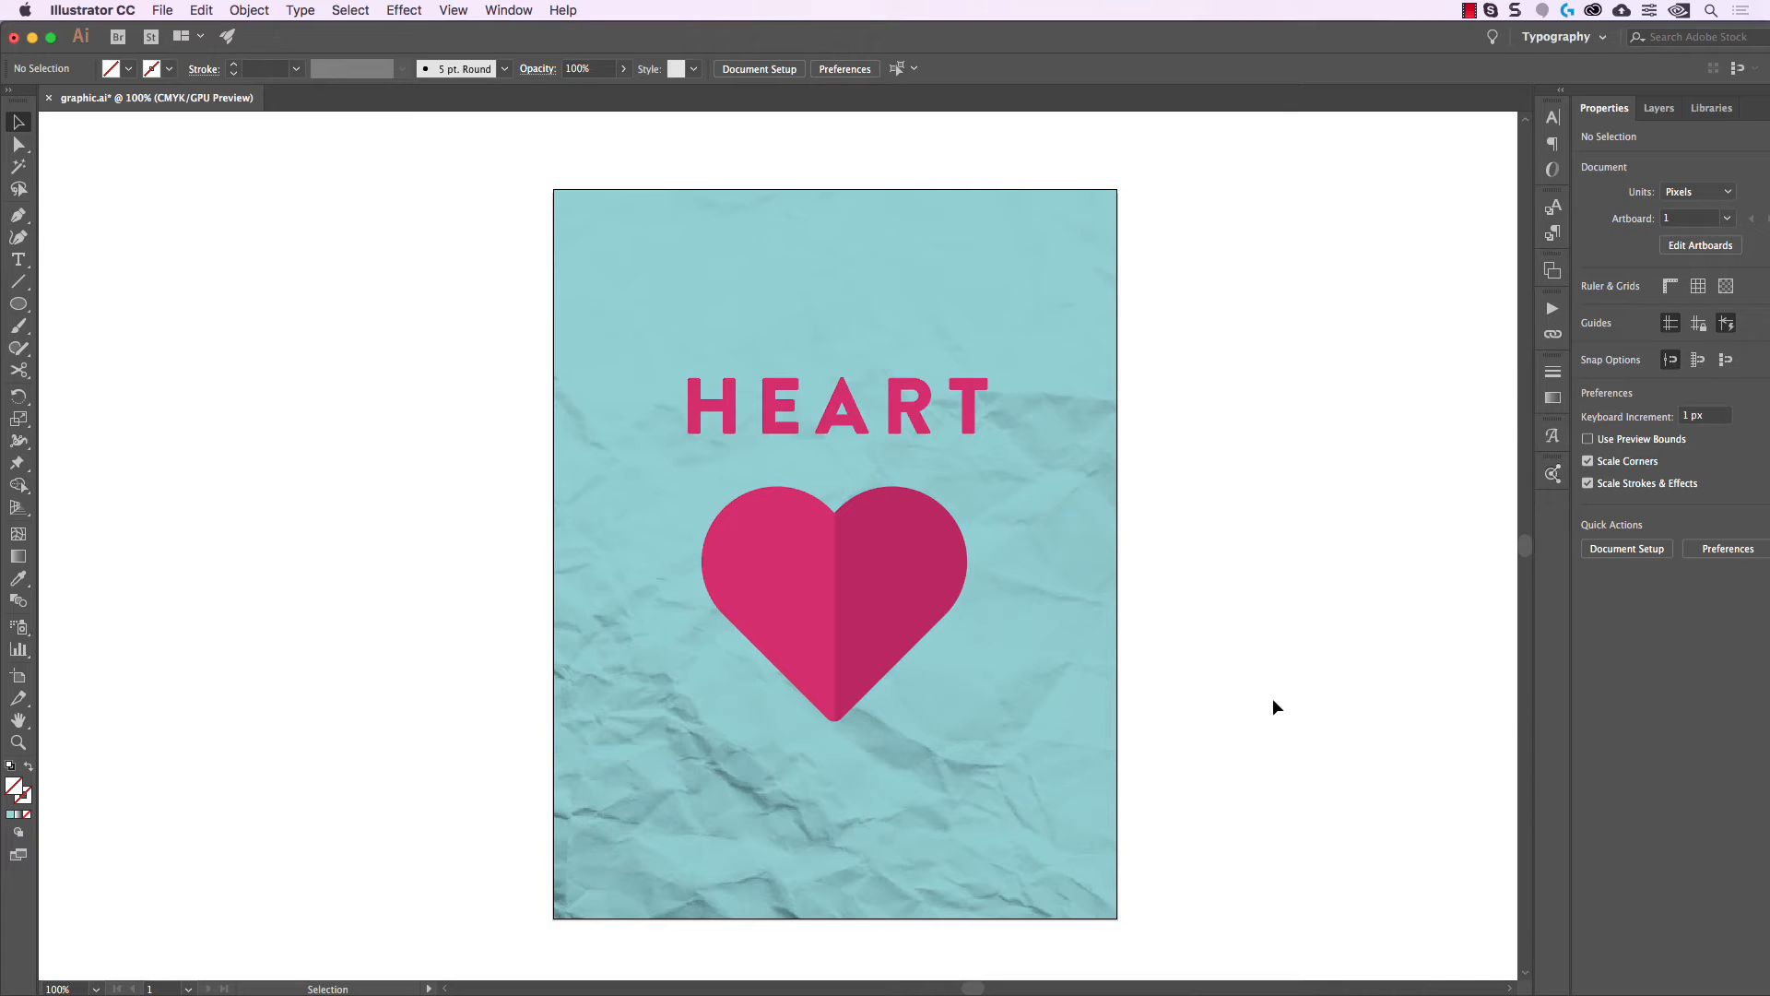
scroll(1272, 706, "down", 2)
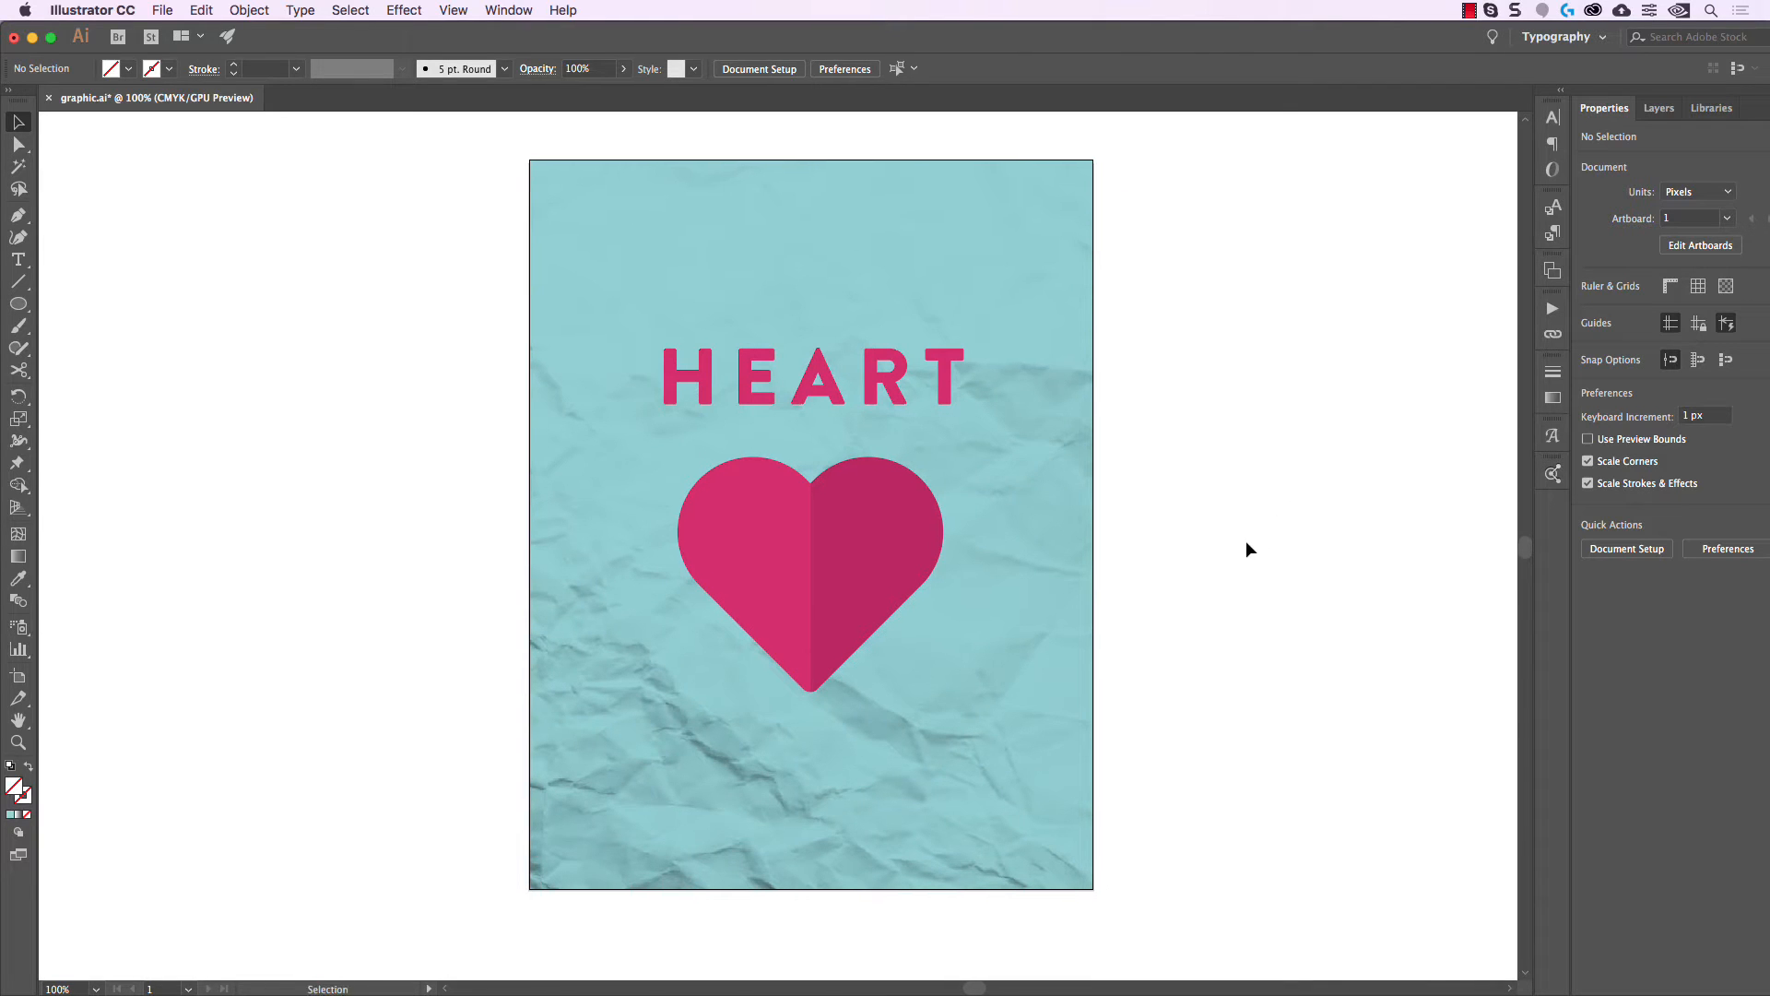
Set the opacity of the clipped paper texture to 50% and deselect it.
left_click(594, 825)
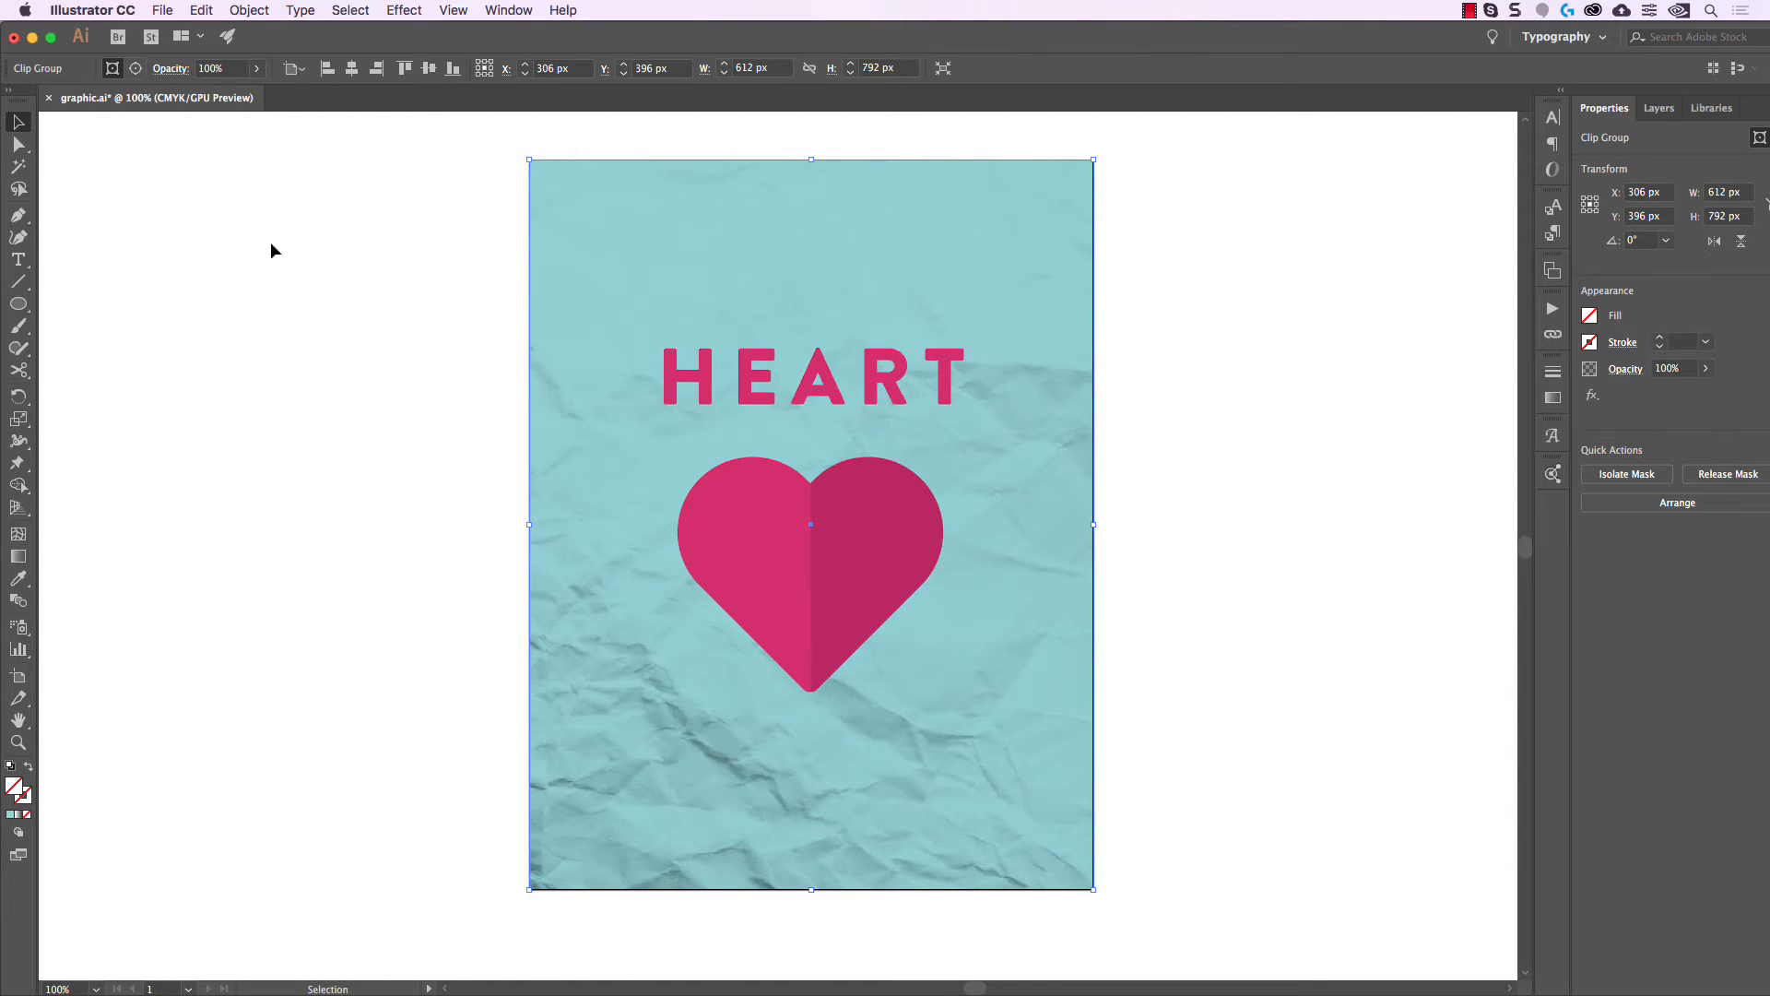
left_click(230, 68)
type("50")
key("Return")
left_click(396, 585)
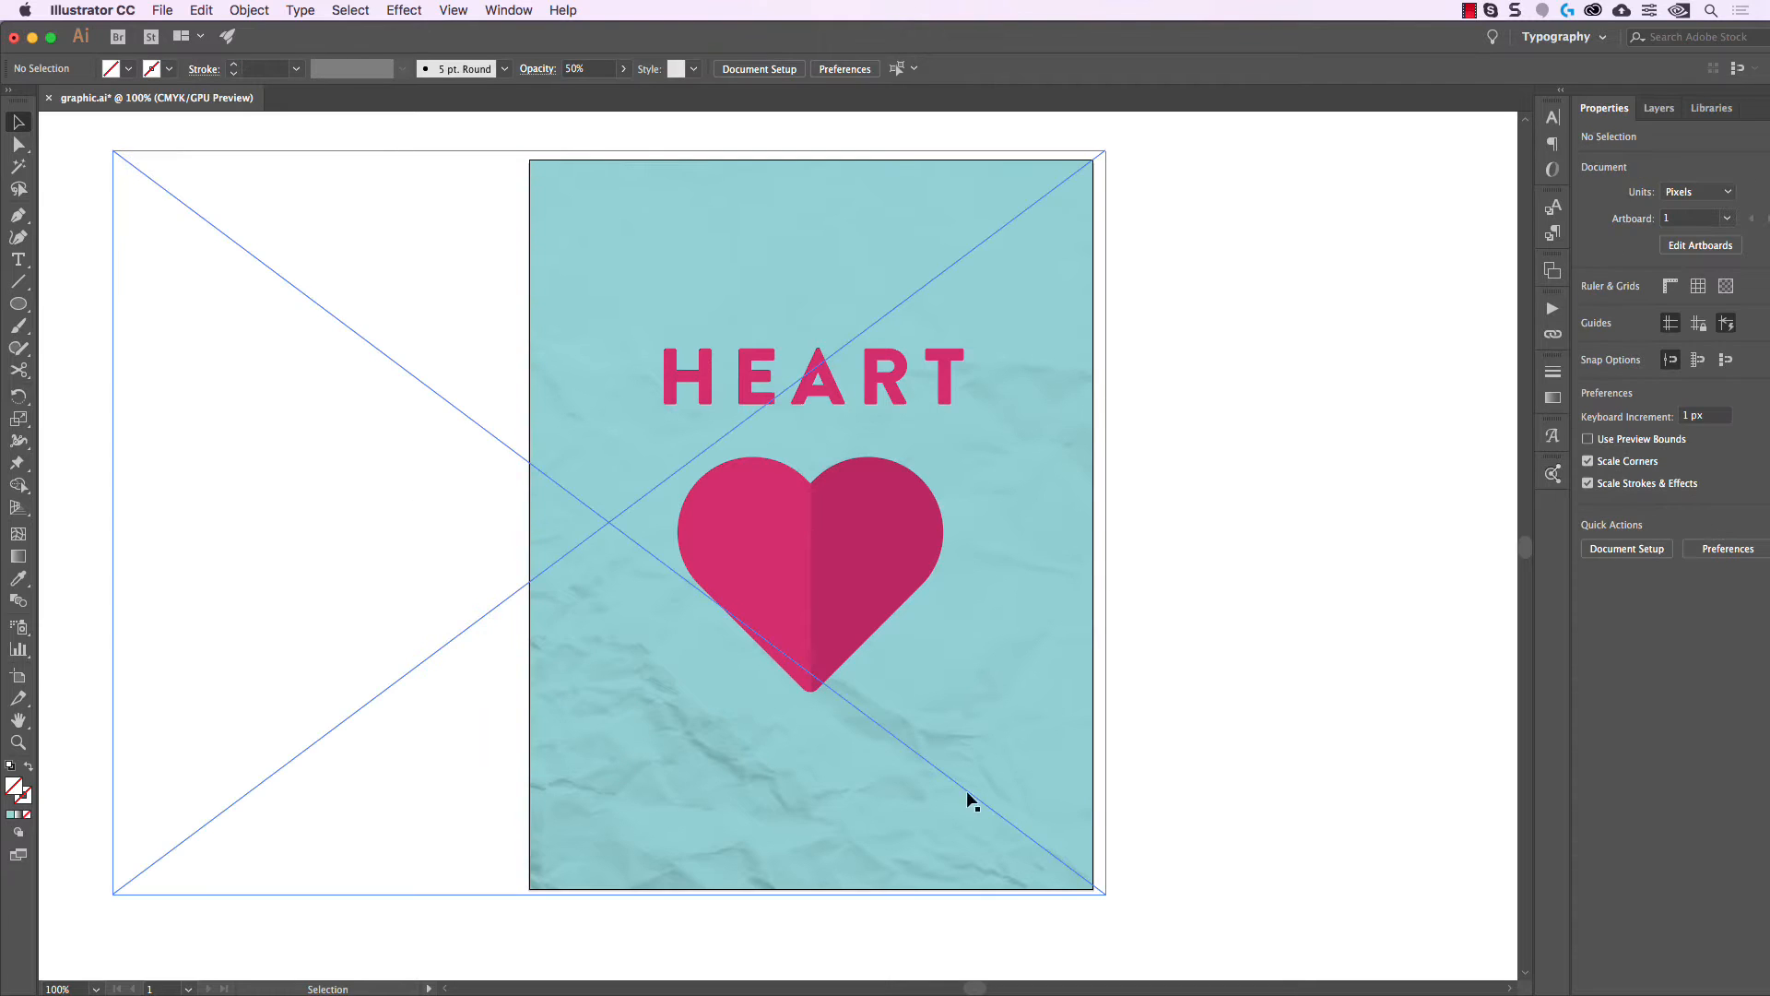
scroll(1222, 636, "right", 2)
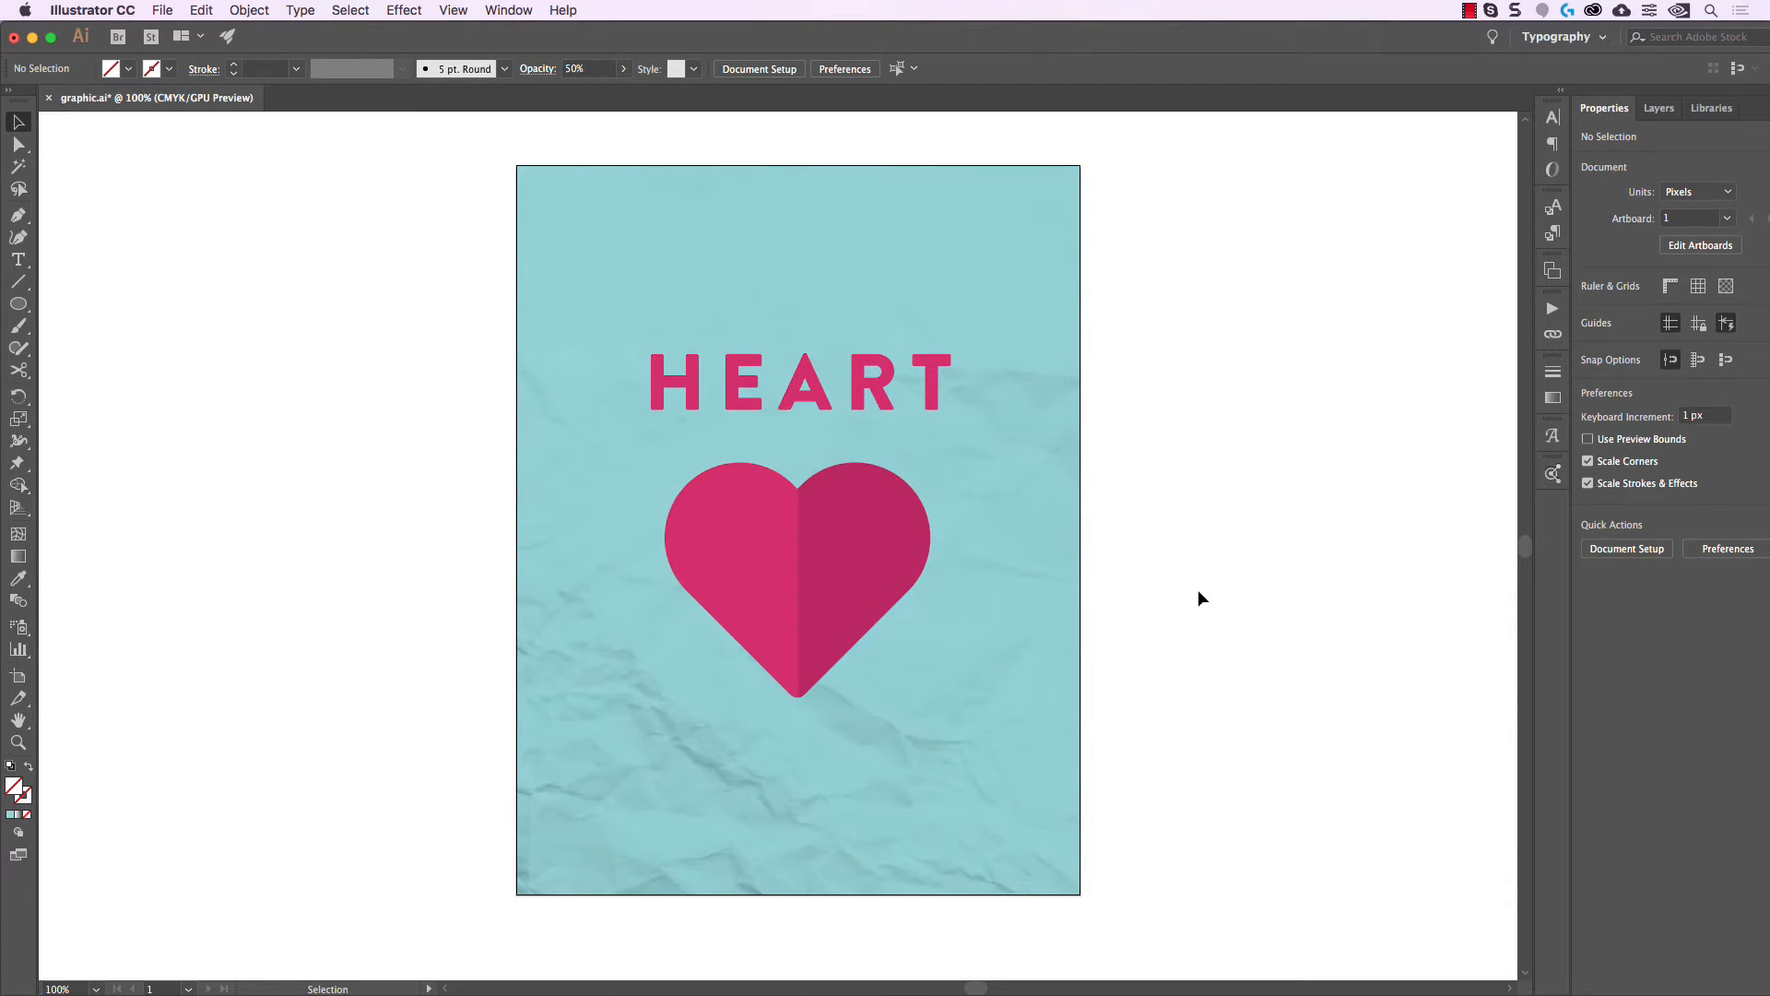
left_click(555, 587)
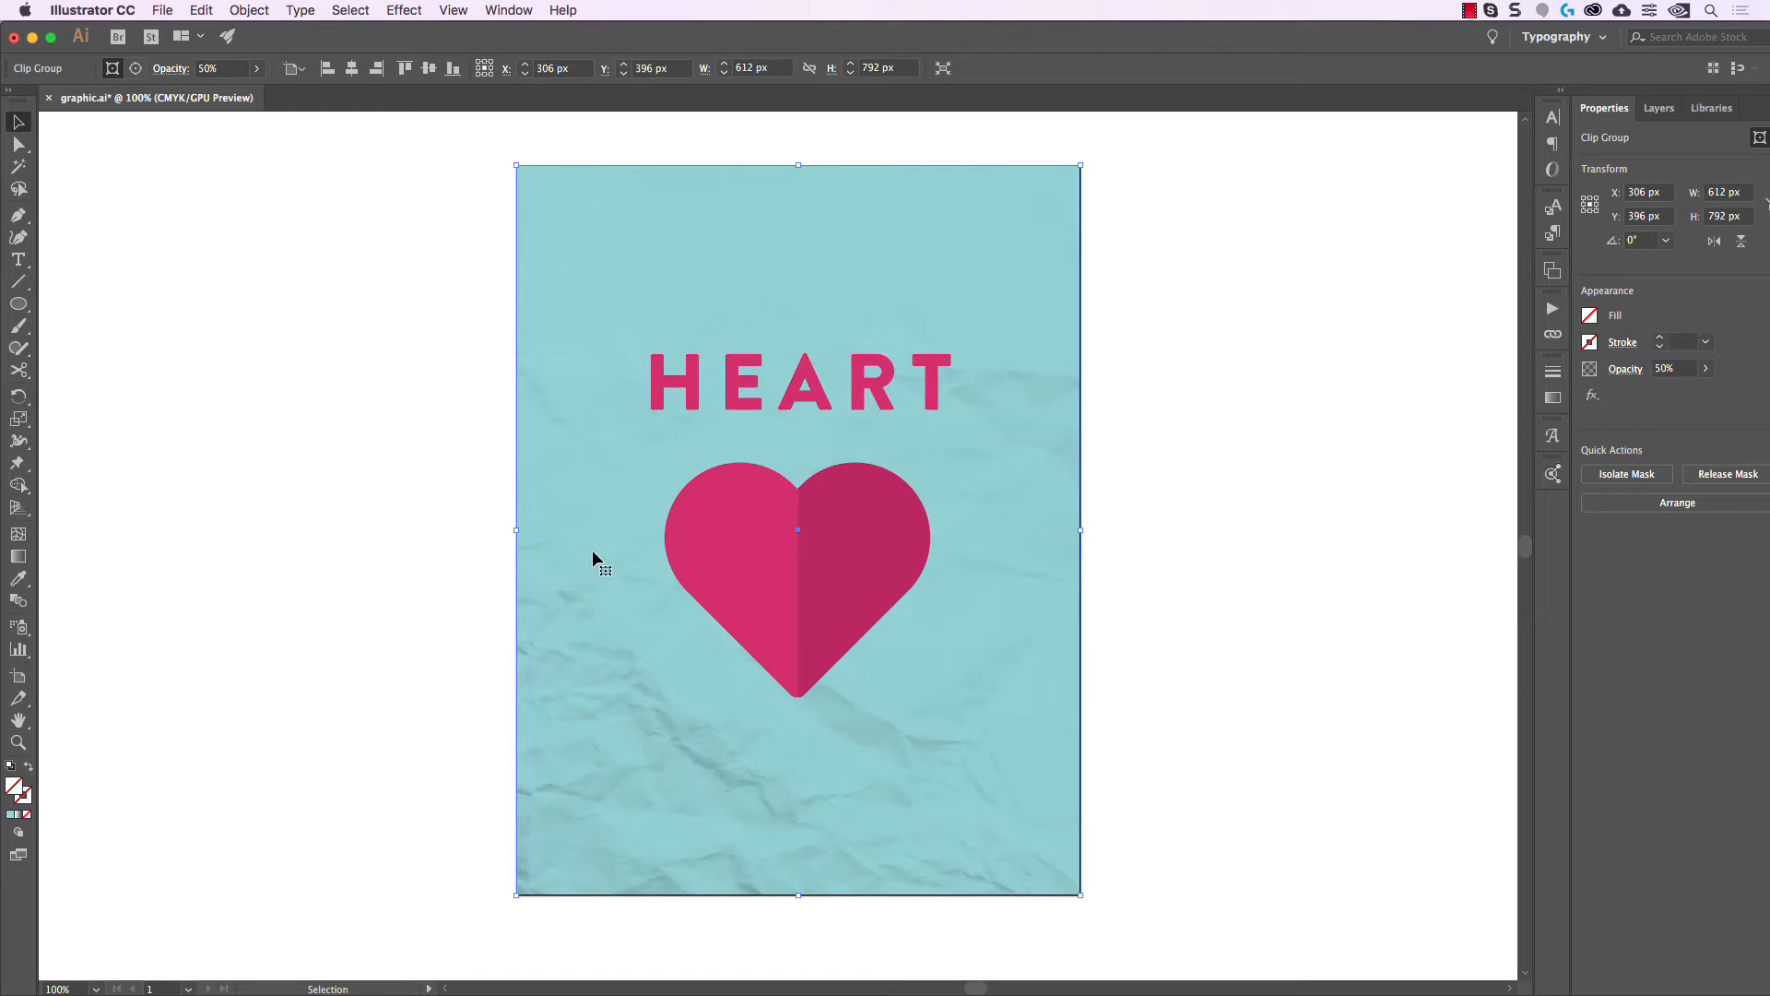
left_click(1288, 458)
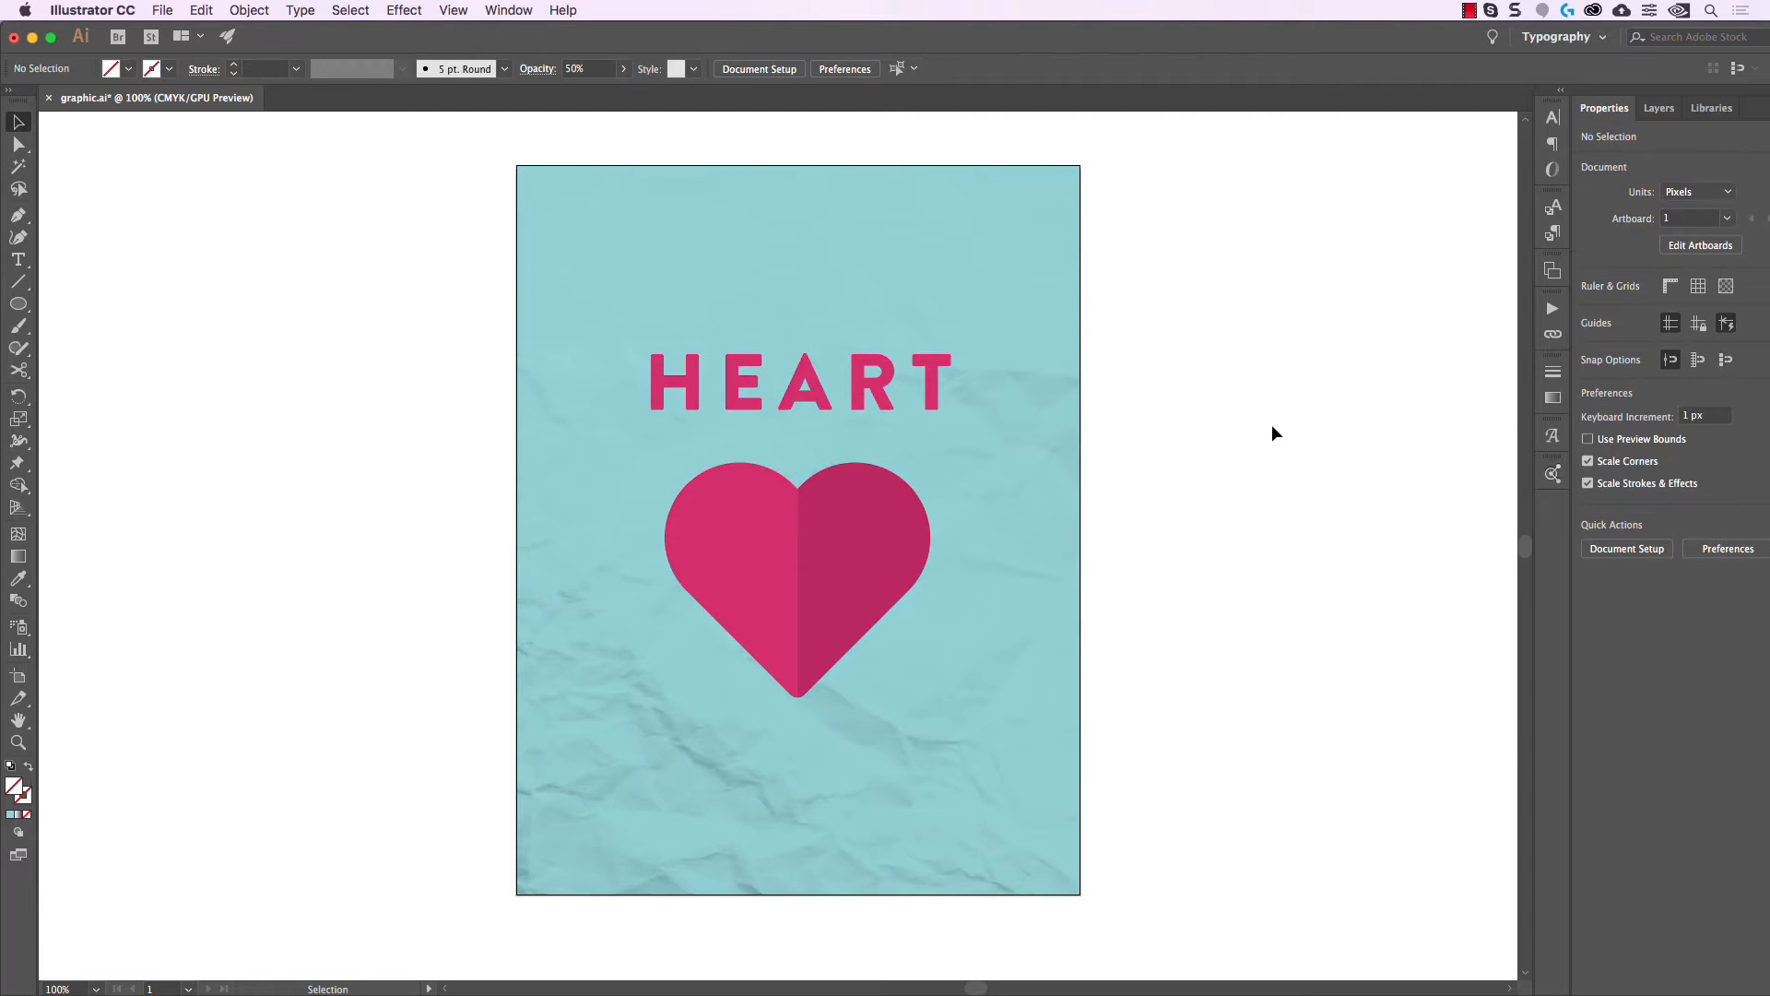
left_click_drag(1270, 425, 1285, 407)
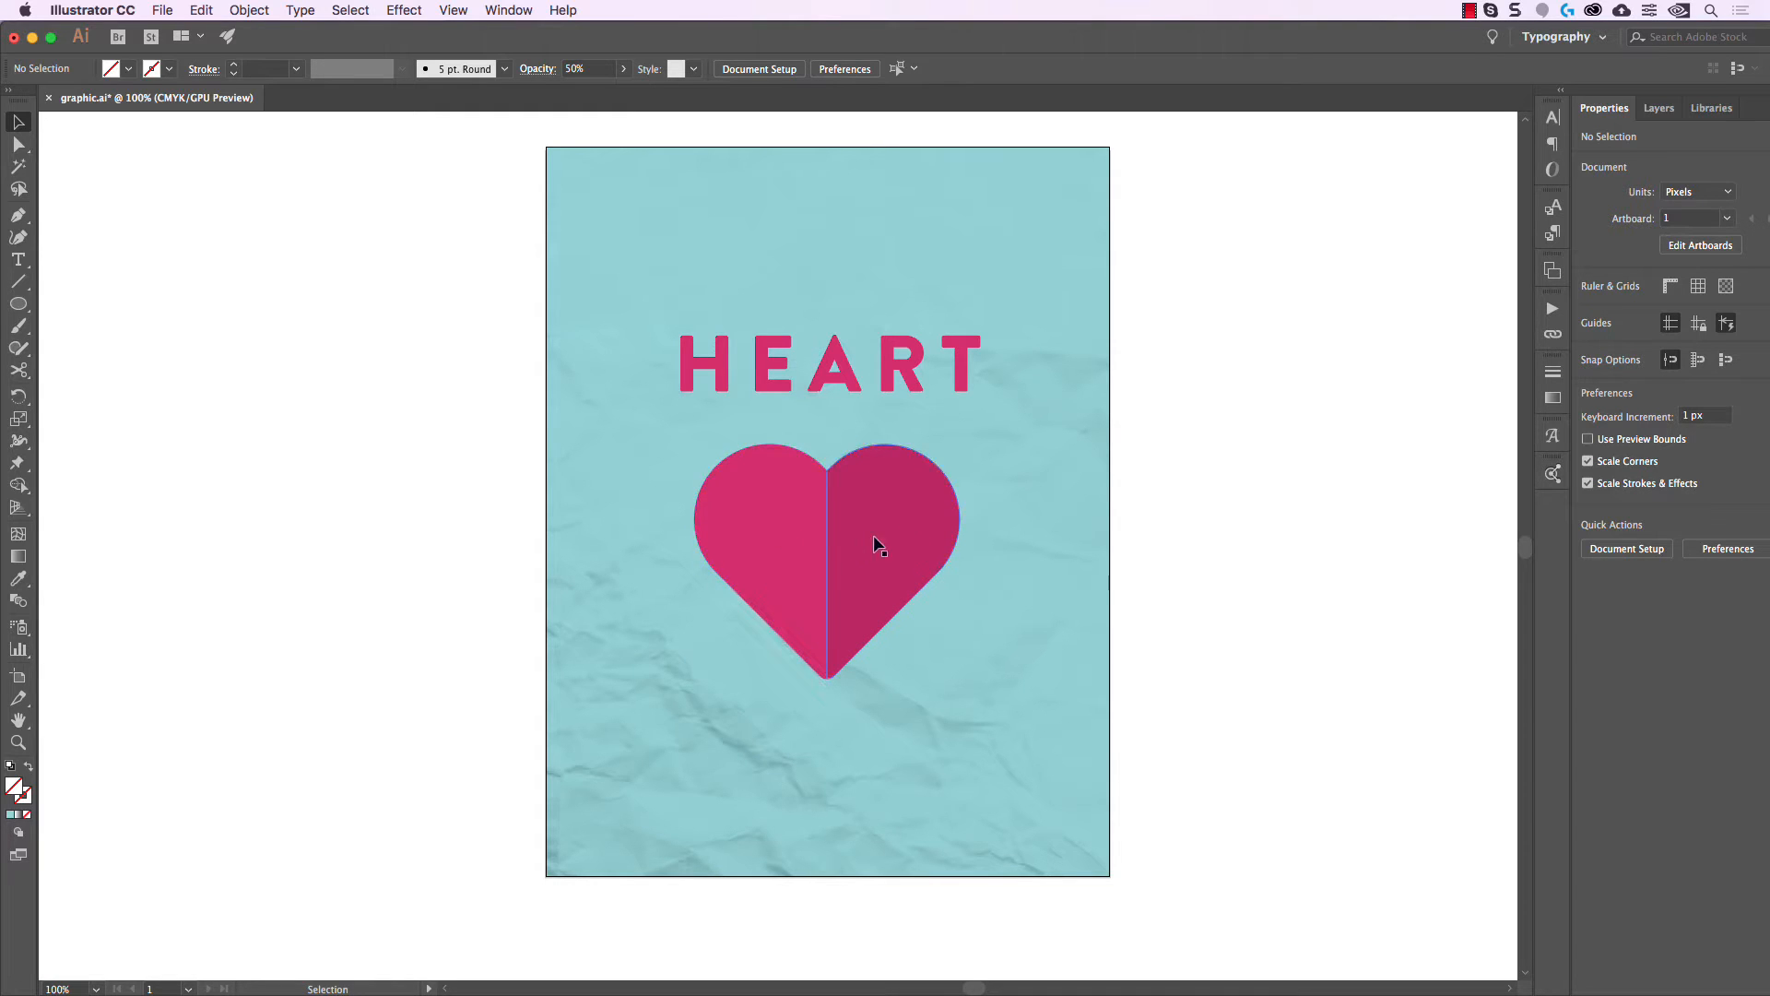
left_click_drag(1208, 449, 1189, 457)
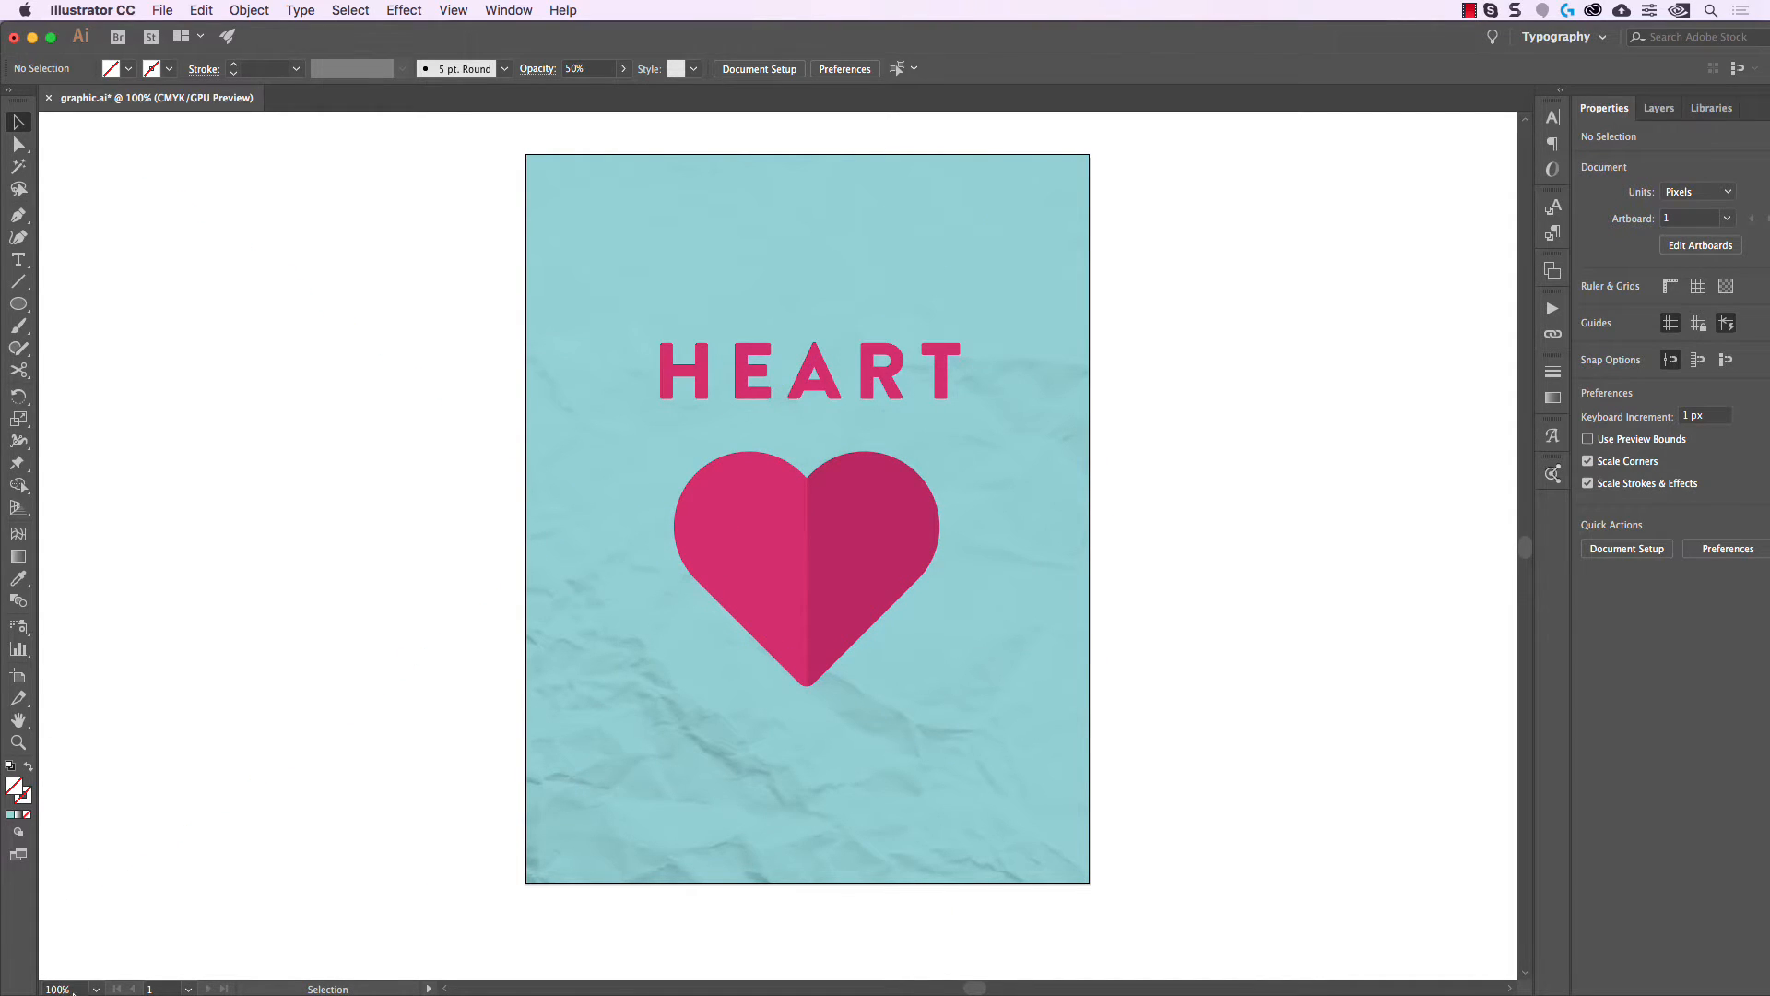
Place a second copy of Paper Texture.jpg from the Texture Demo folder into graphic.ai.
left_click(47, 960)
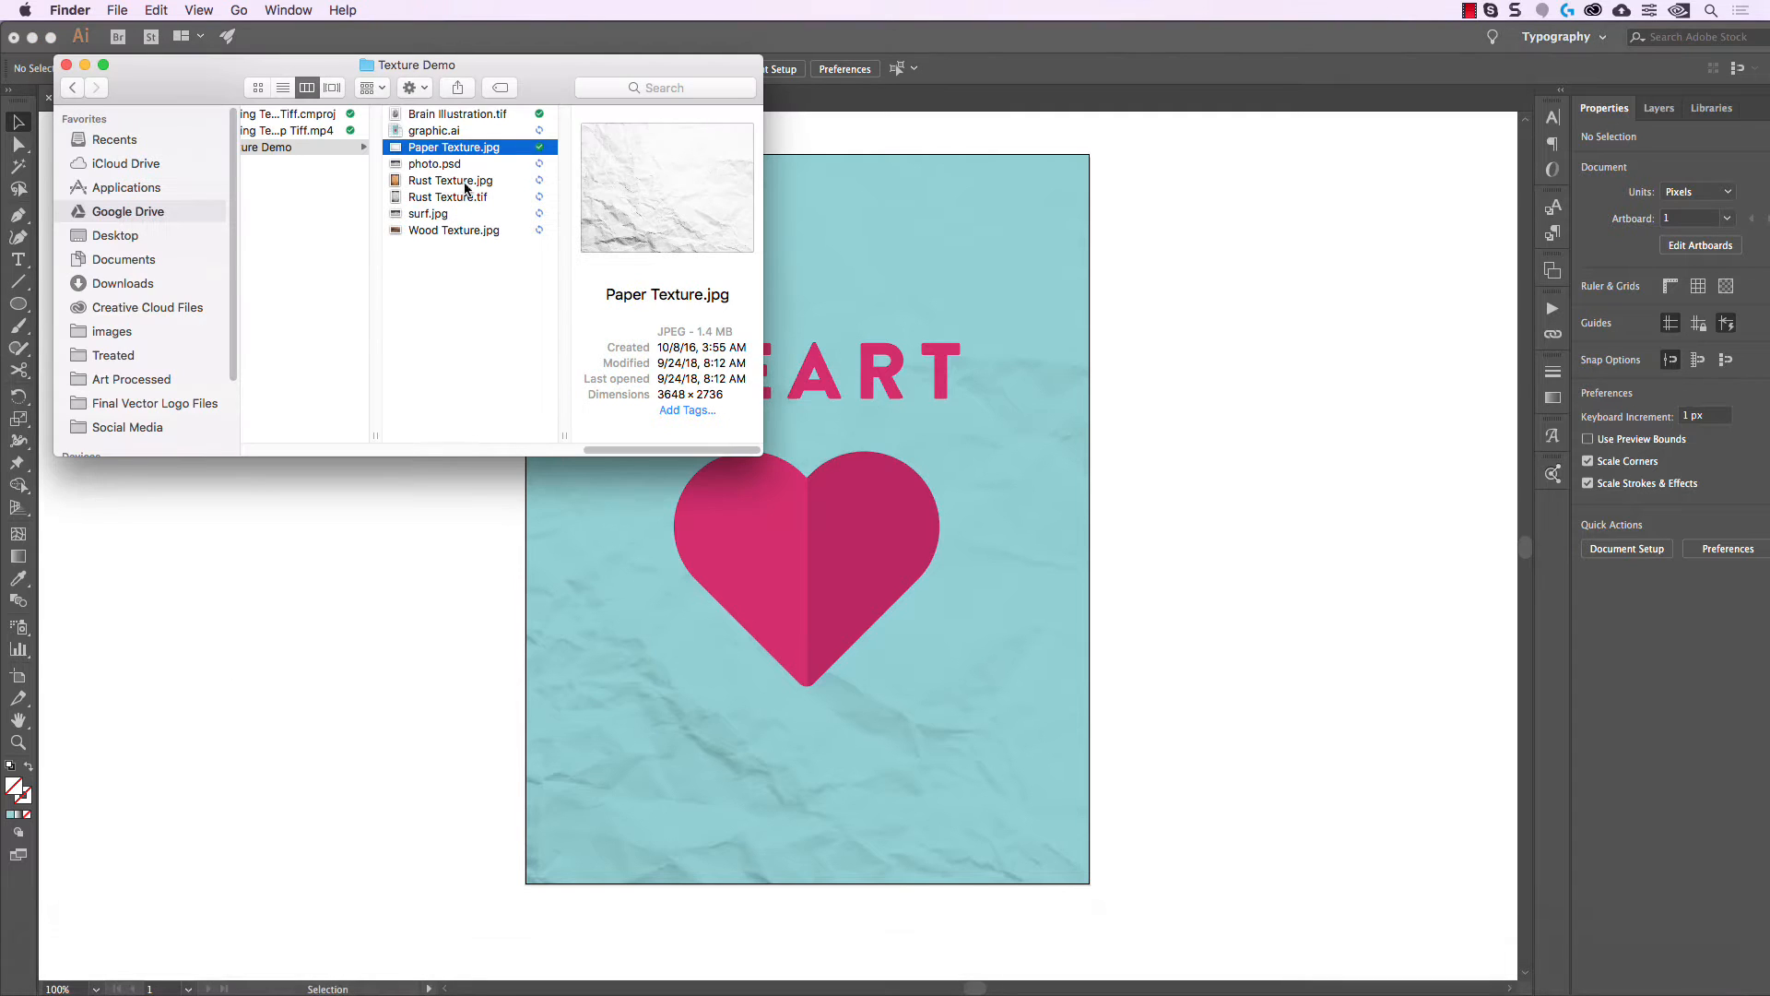
left_click_drag(444, 151, 1221, 356)
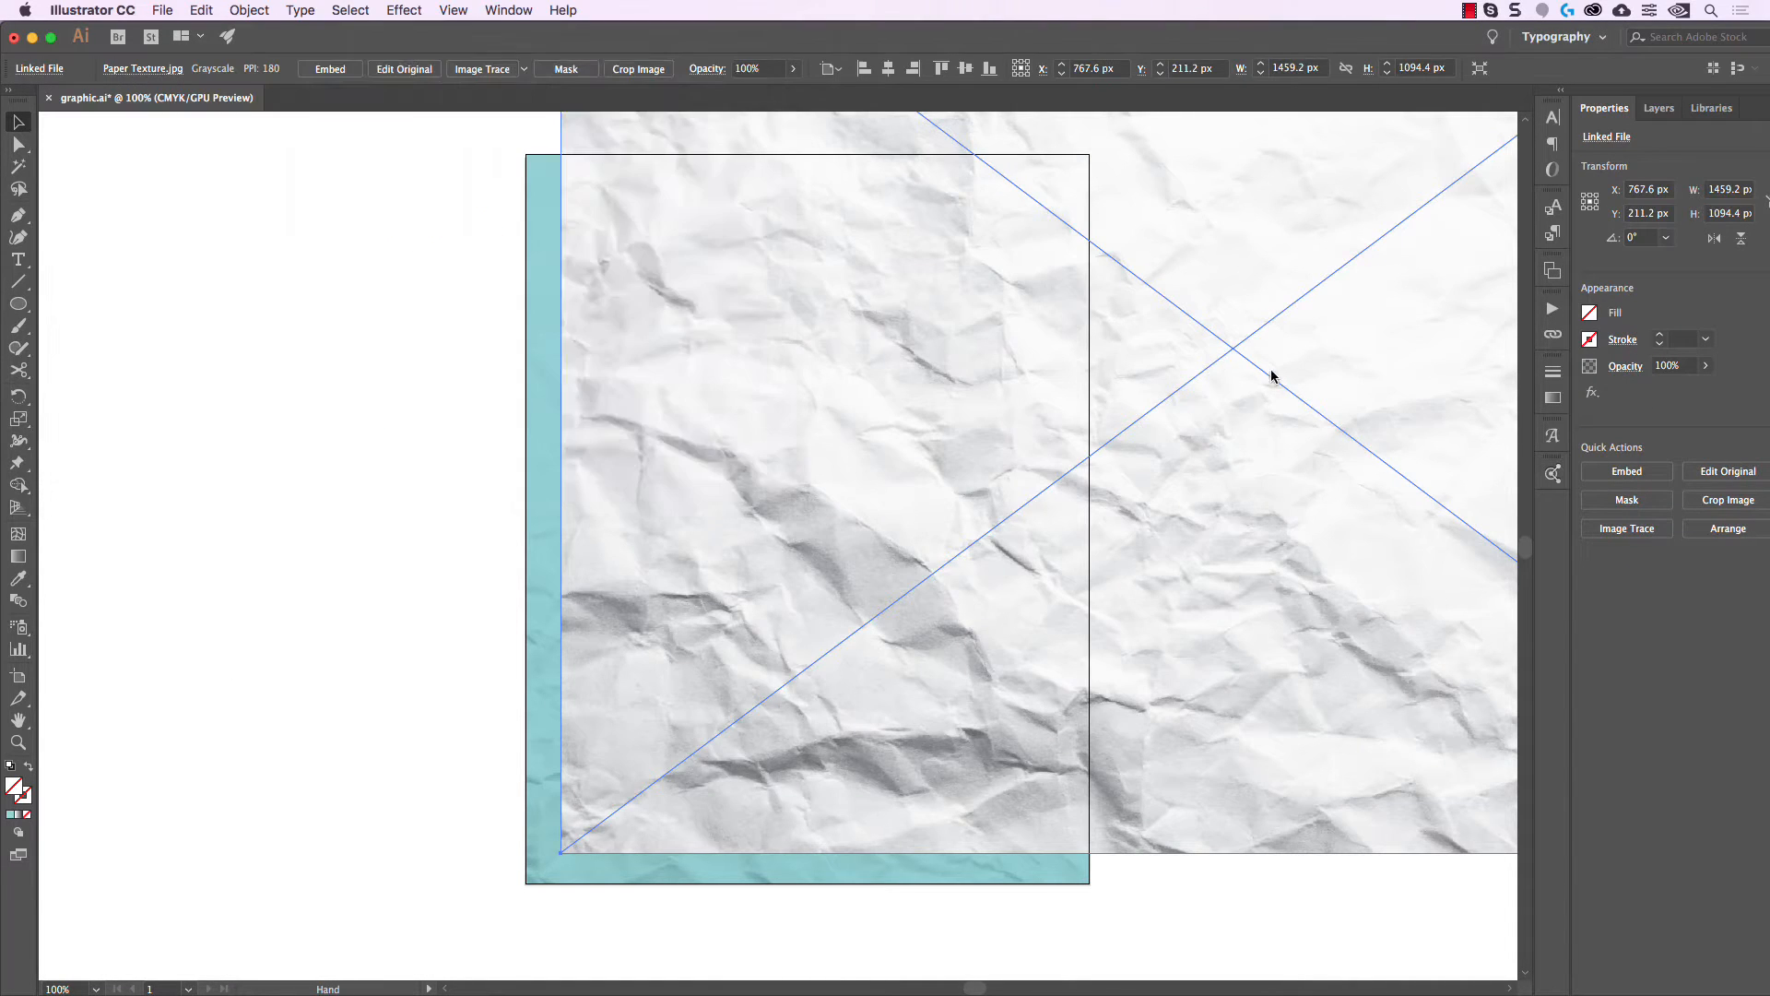
key("space")
left_click(317, 72)
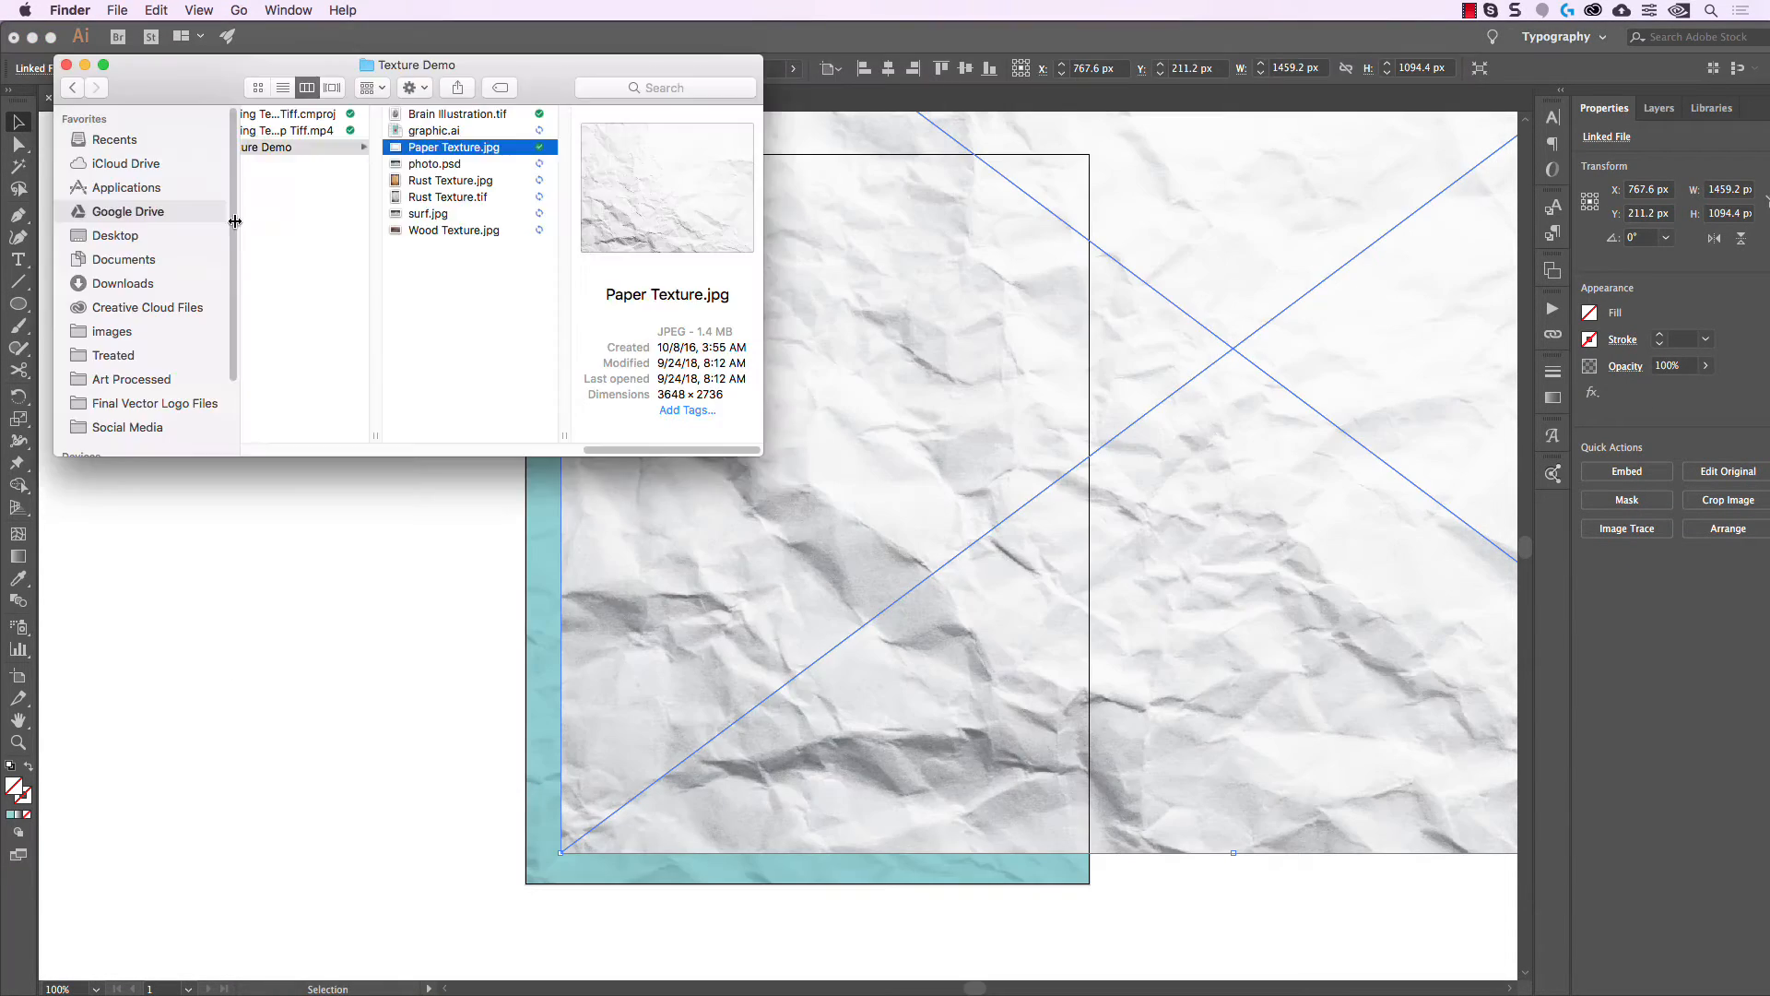
left_click(274, 318)
left_click(354, 524)
key("space")
Move the new paper texture over the middle of the poster and scale it down proportionally to about 618 × 464 px.
left_click_drag(863, 521, 756, 538)
scroll(1007, 547, "down", 2)
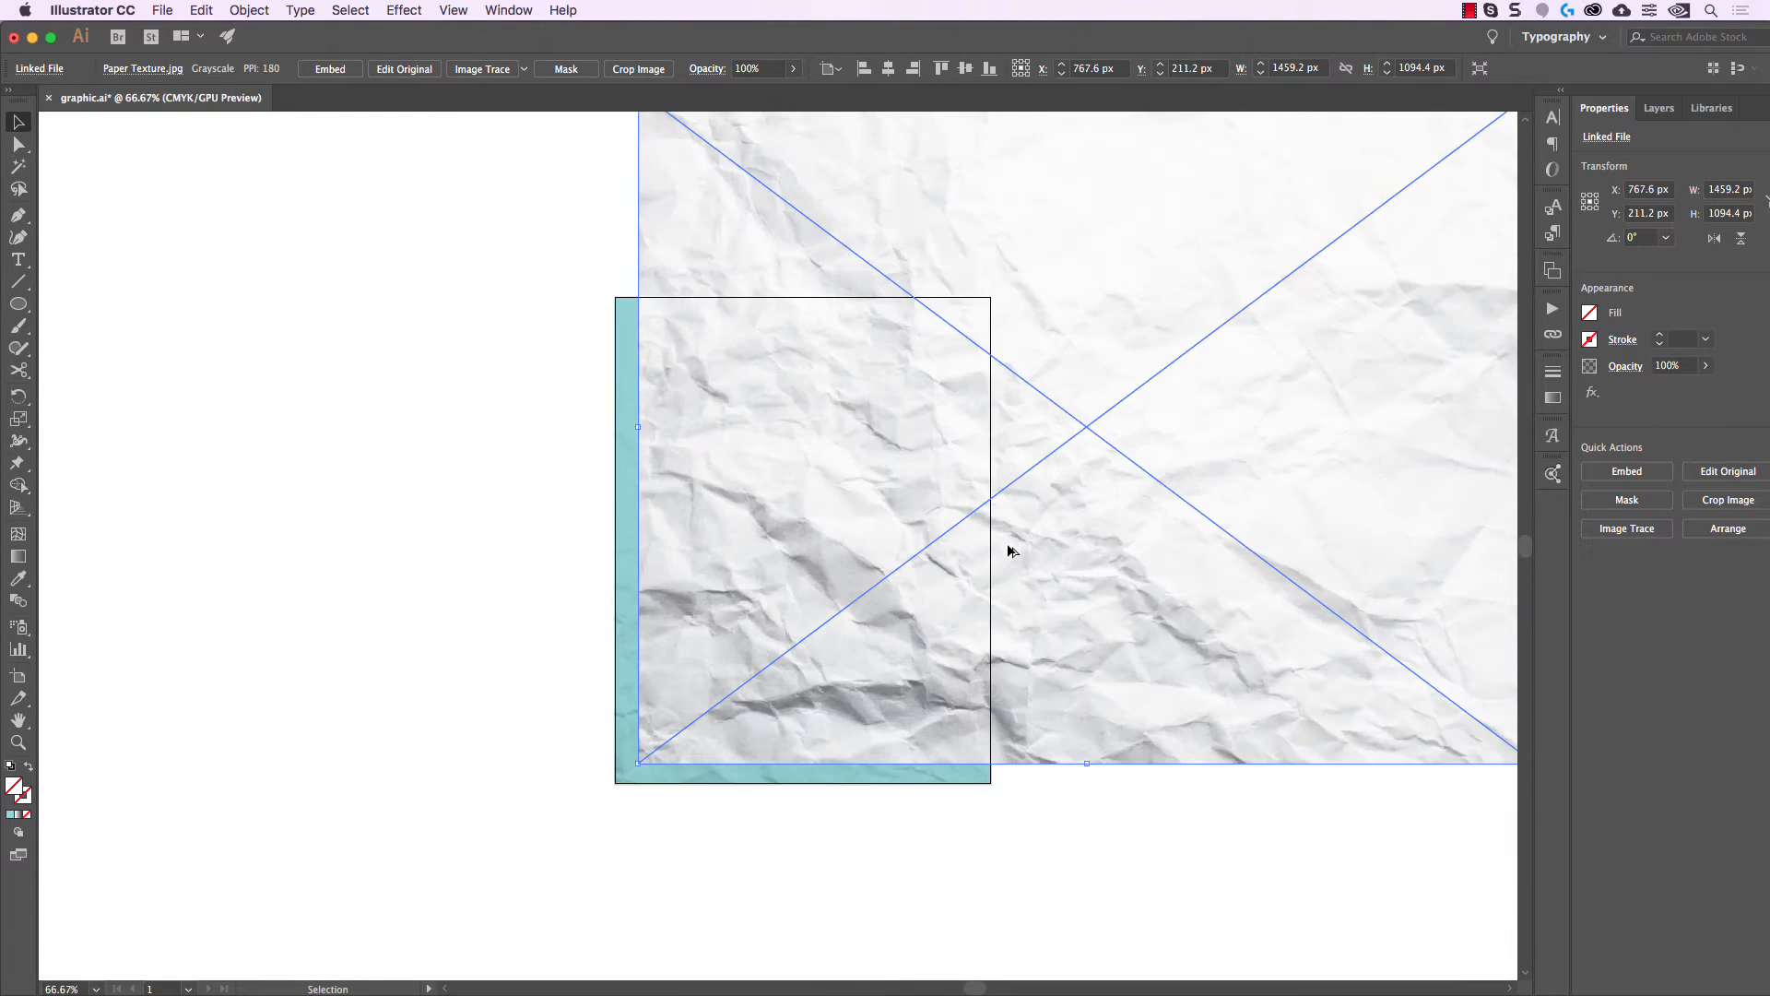
key("space")
left_click_drag(1027, 544, 972, 559)
left_click_drag(1164, 404, 977, 533)
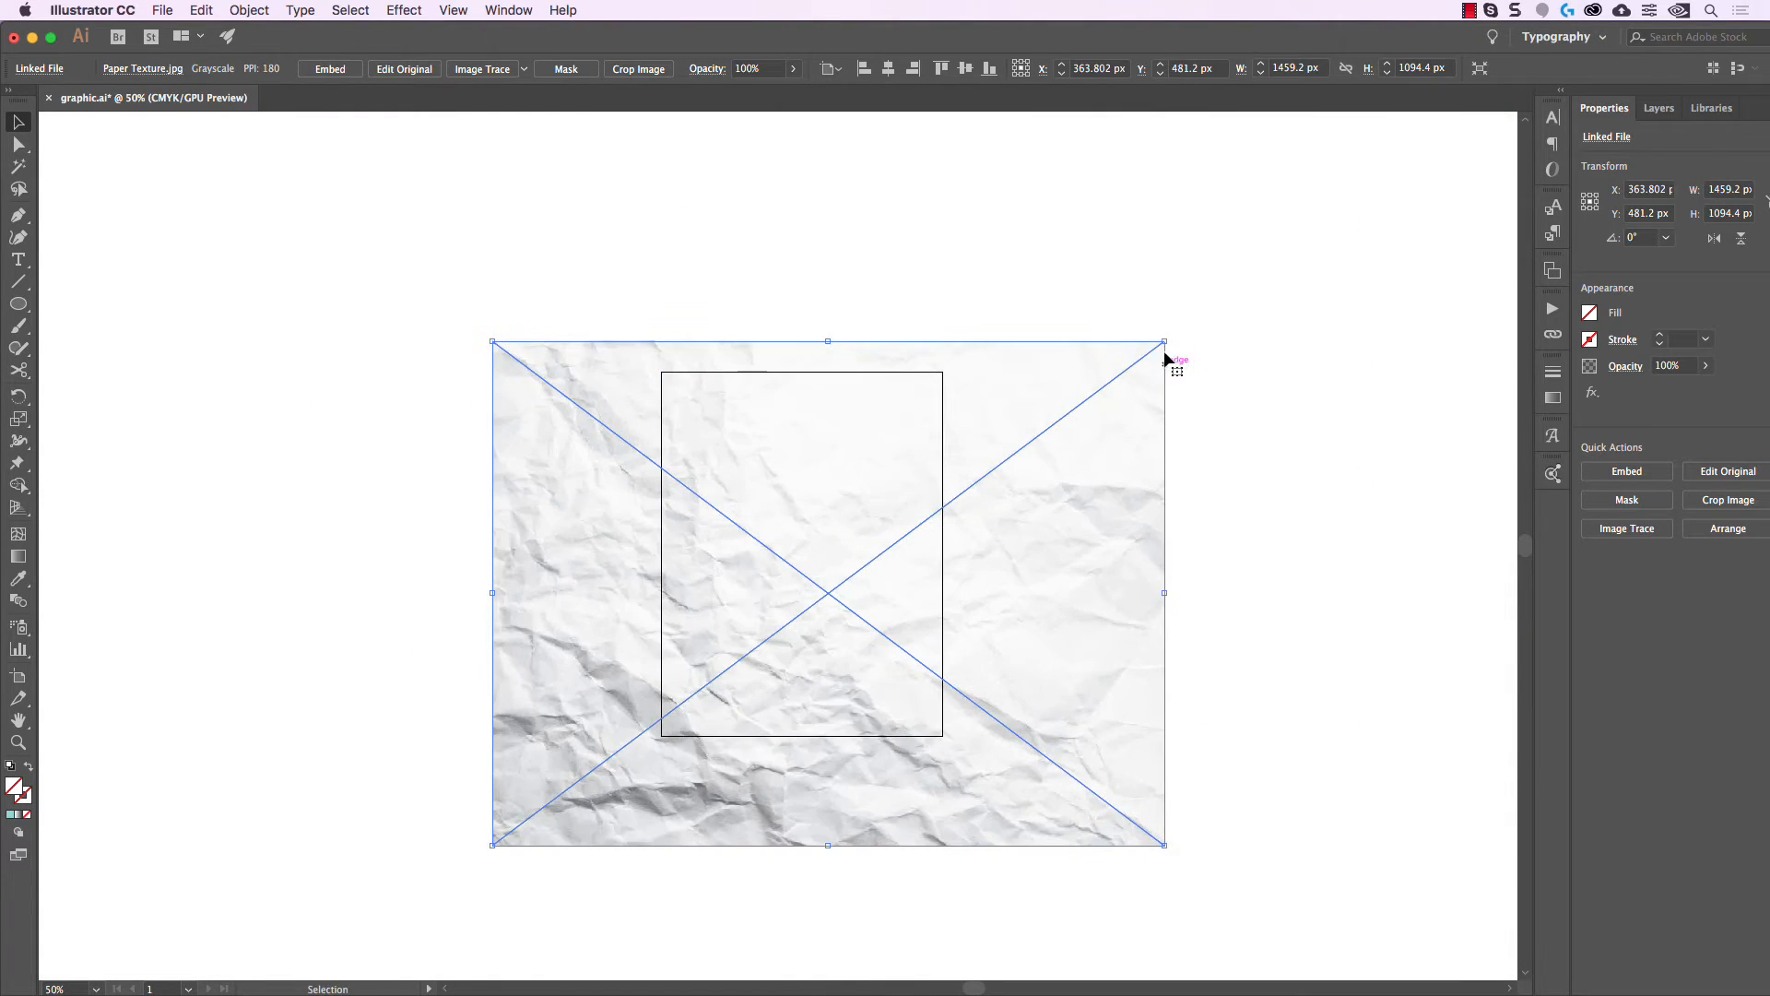
left_click_drag(1165, 341, 970, 474)
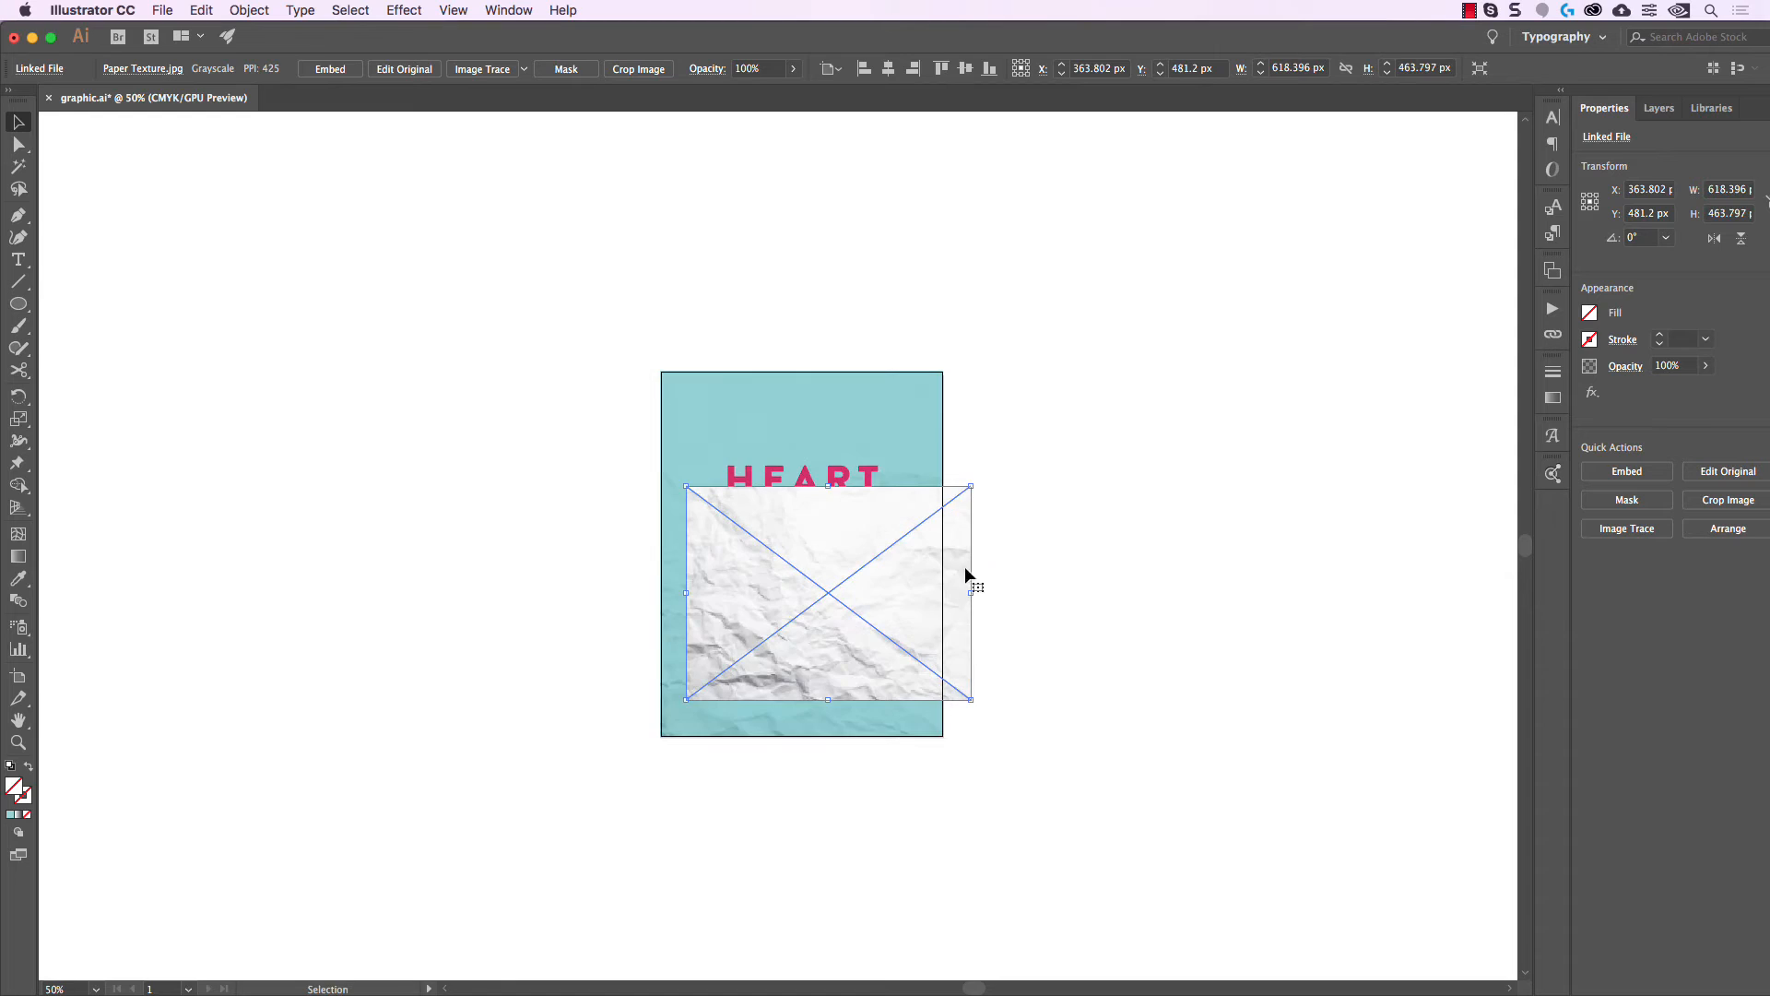
Move the smaller paper texture to the poster's lower right corner, overlapping the heart's tip and extending past the bottom edge, and deselect it.
scroll(956, 588, "up", 1)
key("space")
left_click_drag(963, 578, 1105, 547)
left_click_drag(1112, 527, 1263, 582)
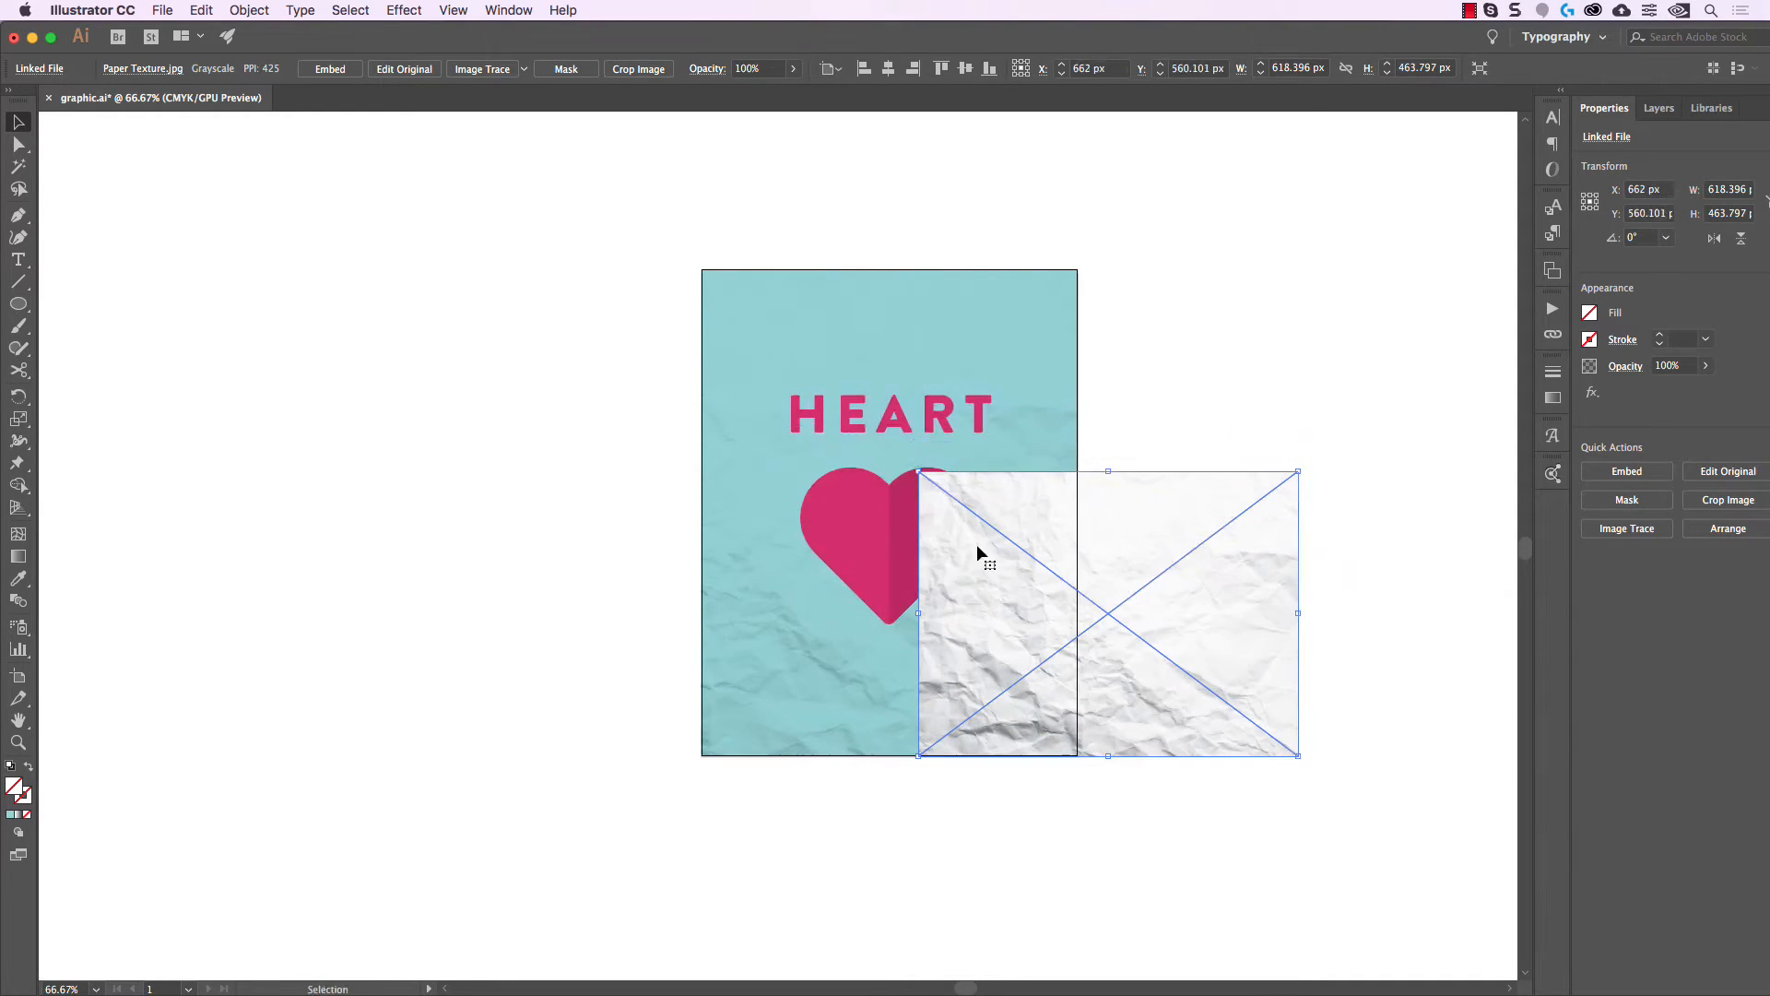
left_click_drag(1096, 563, 996, 543)
left_click(1226, 404)
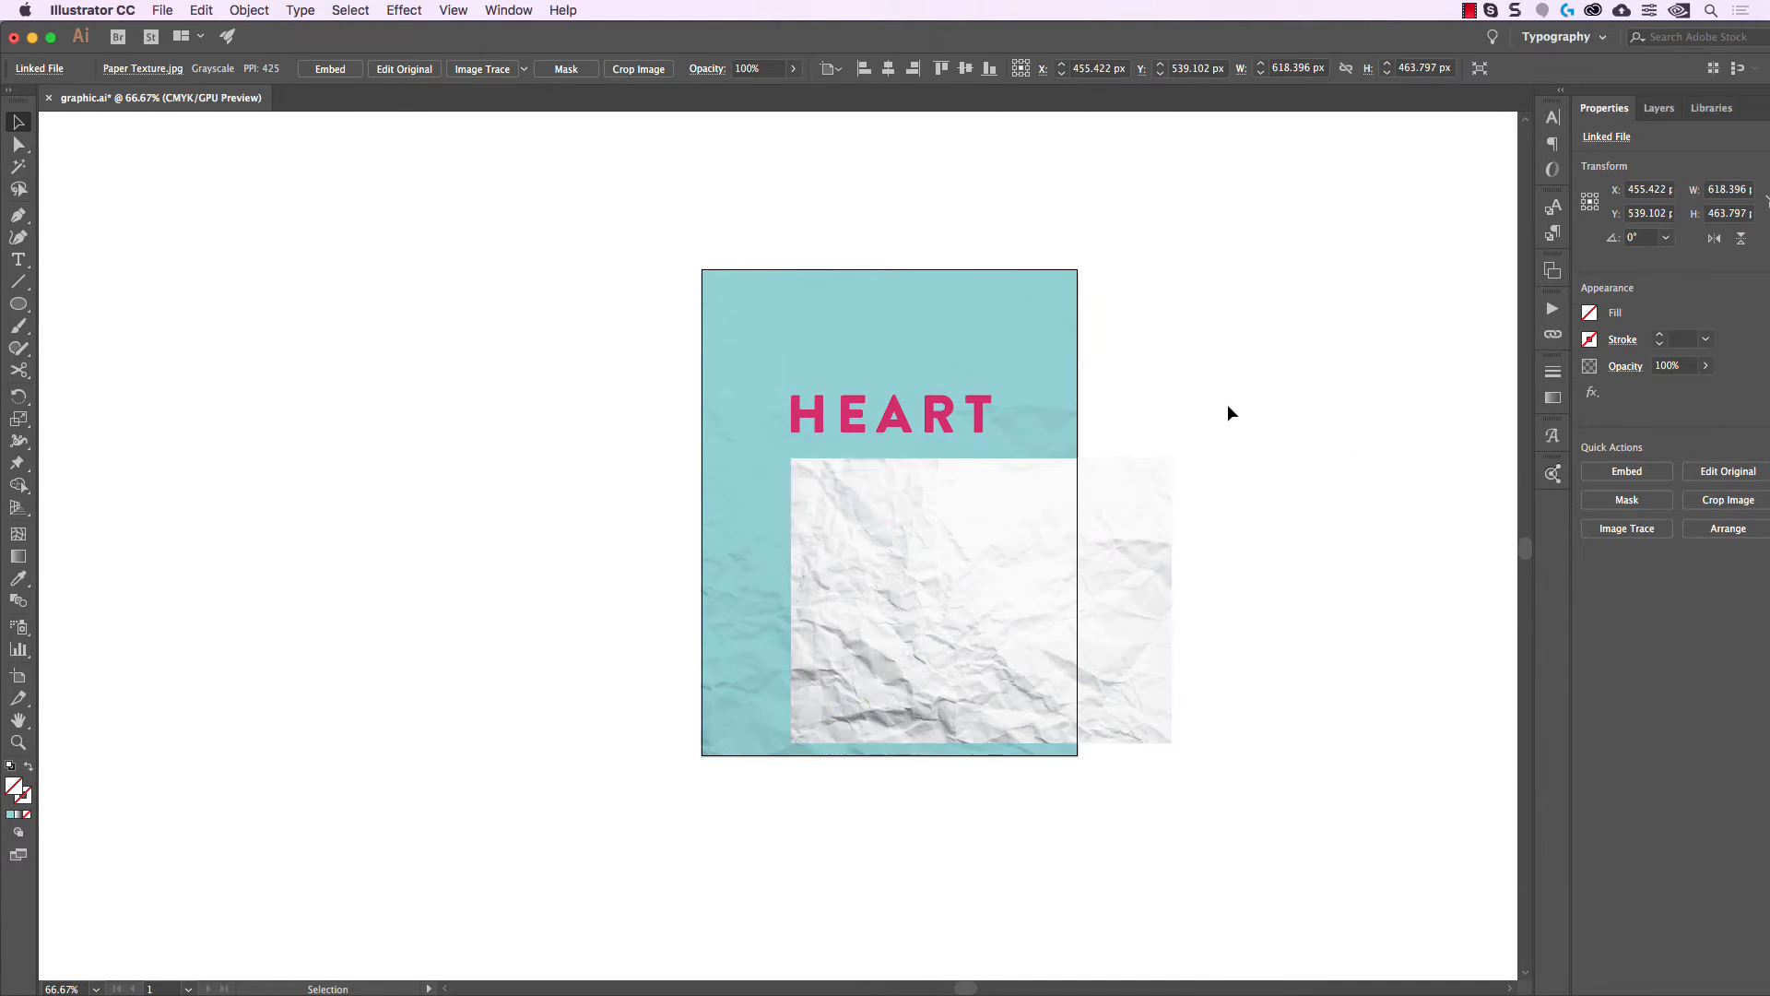
left_click_drag(1126, 512, 1133, 636)
left_click(1120, 551)
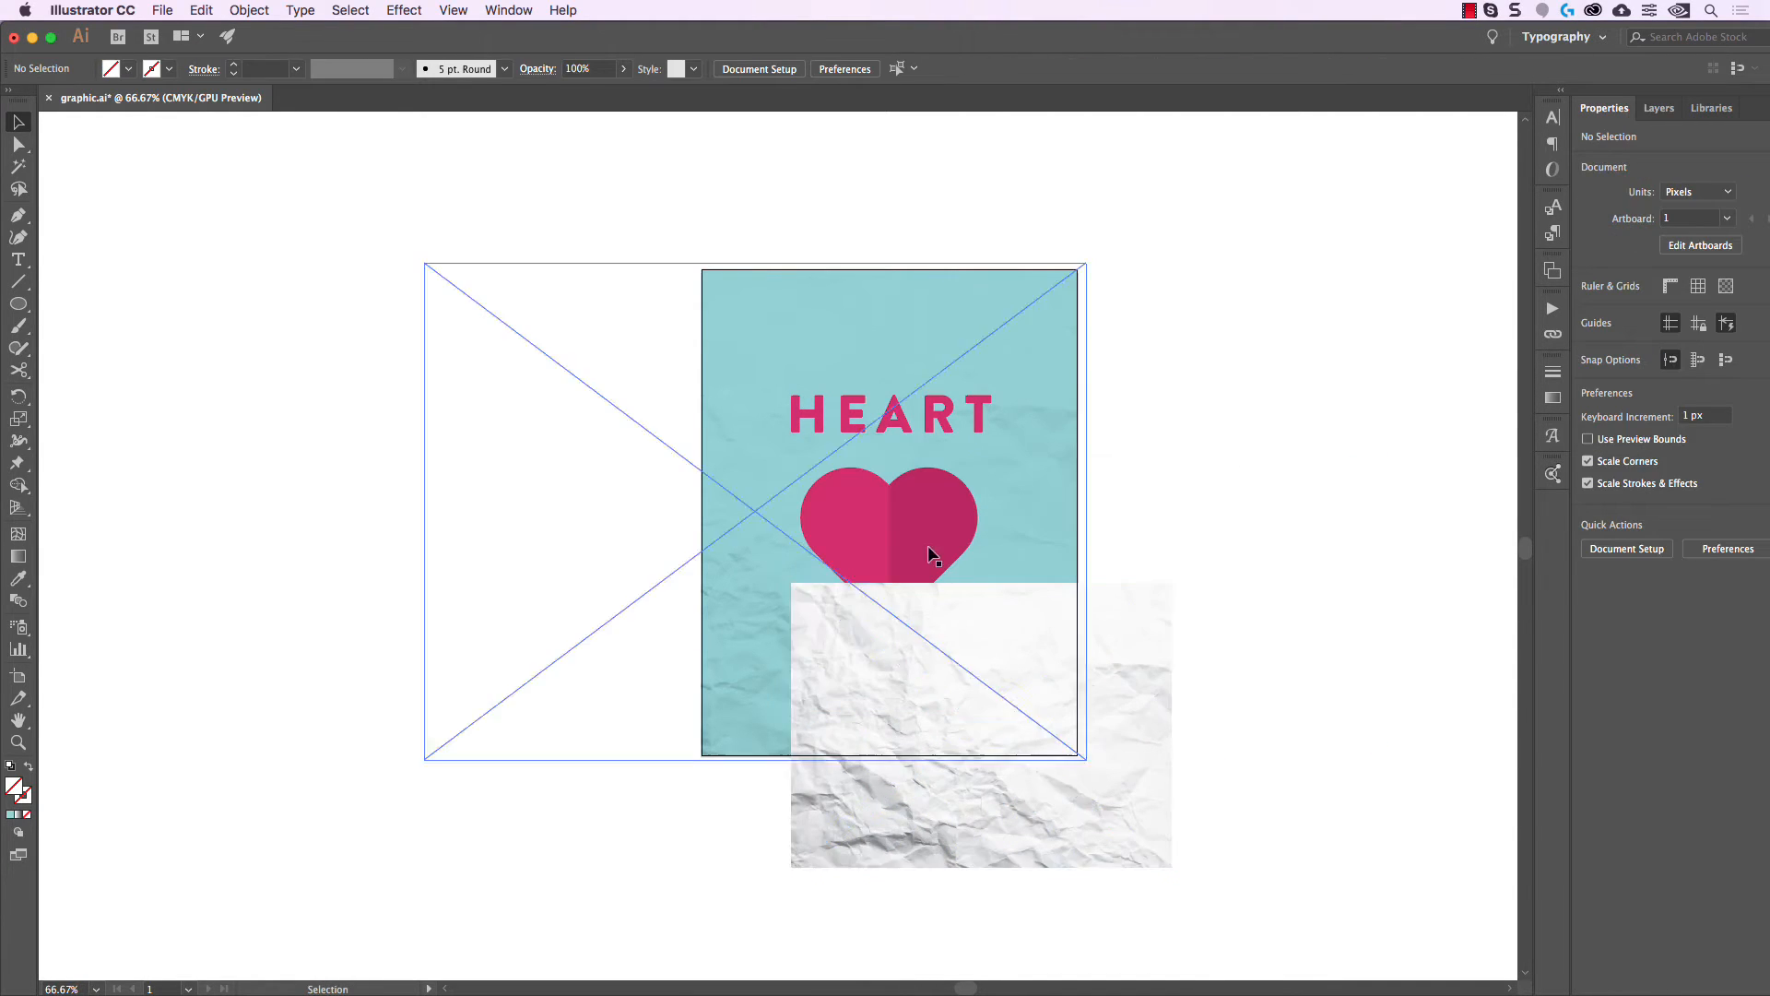
Copy both halves of the heart and paste the copies in place, in front of the smaller paper texture.
left_click(911, 516)
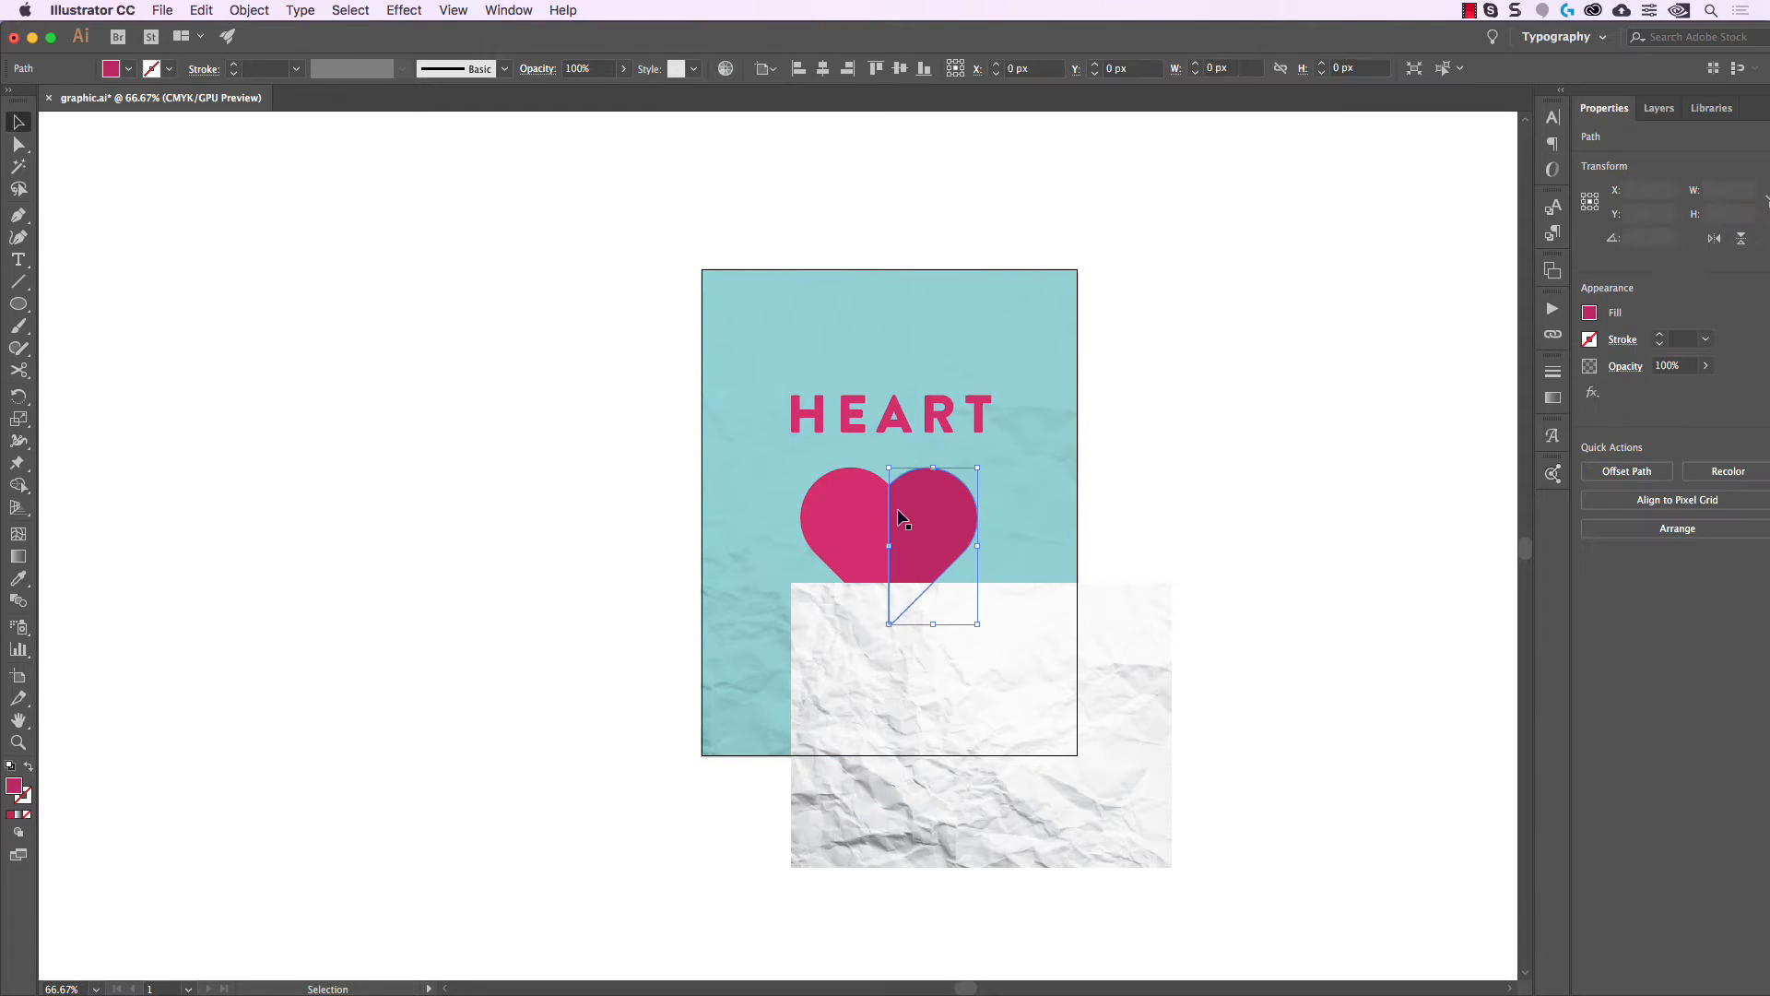
left_click(849, 510, "shift")
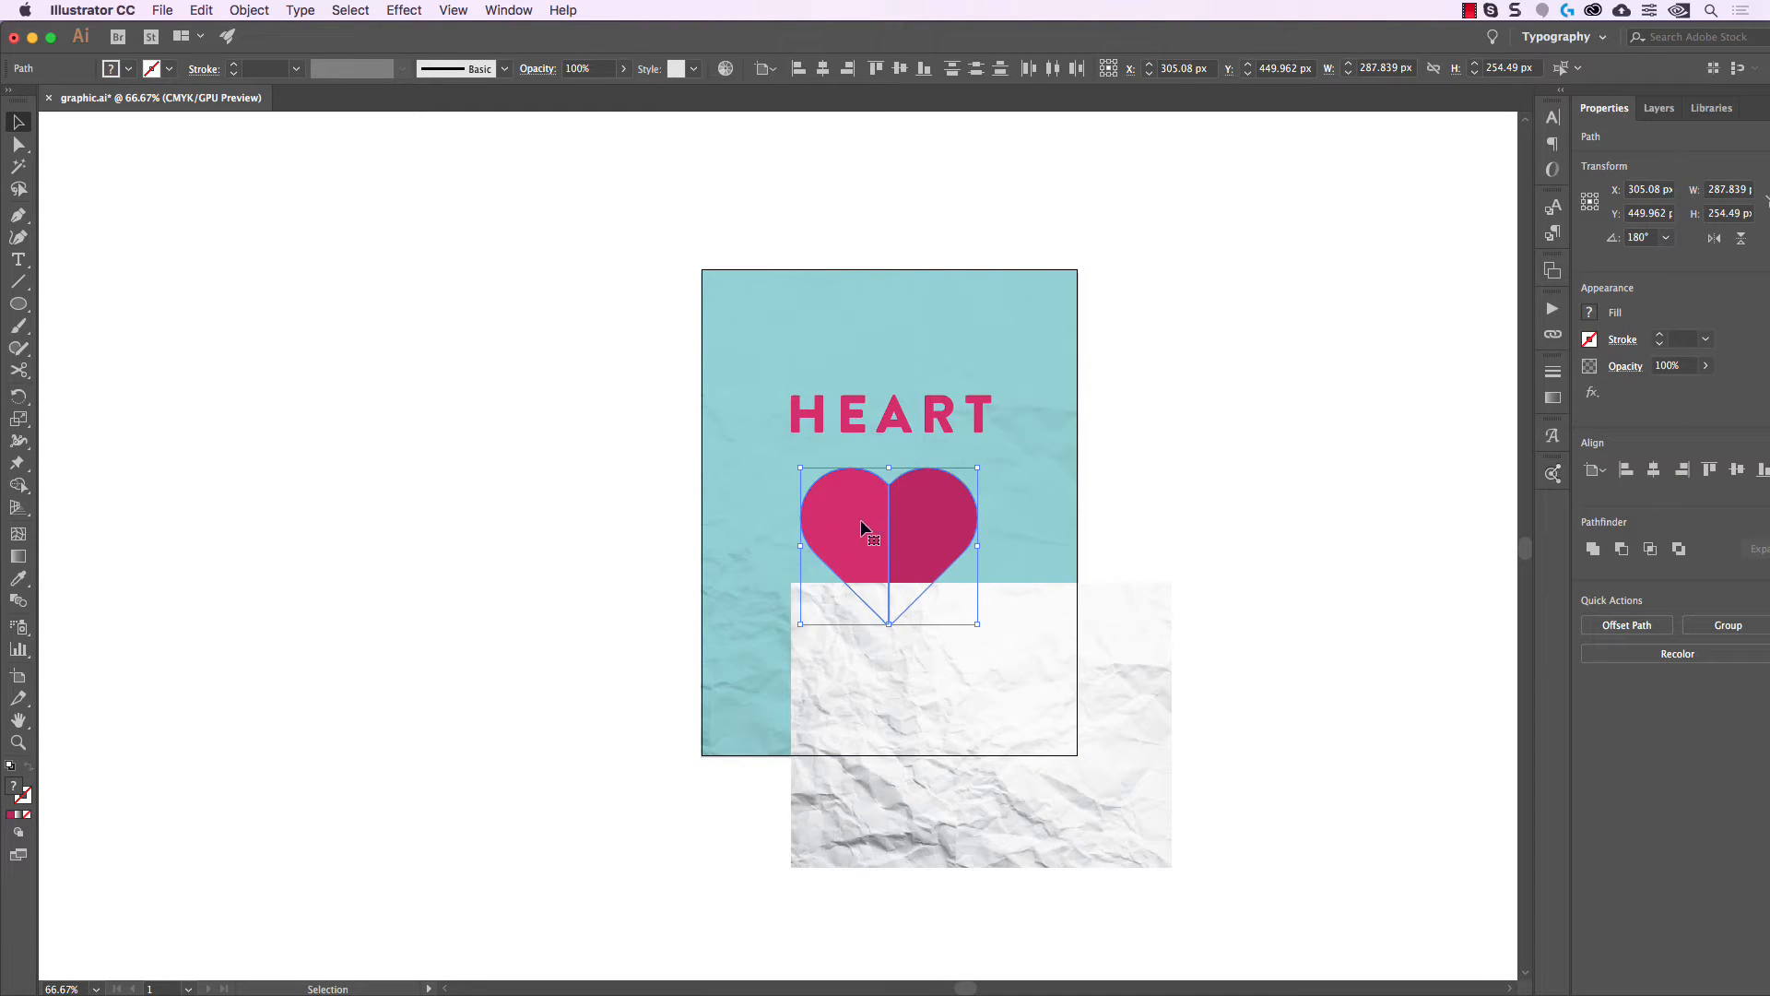
left_click(201, 10)
left_click(212, 96)
left_click(201, 10)
left_click(238, 168)
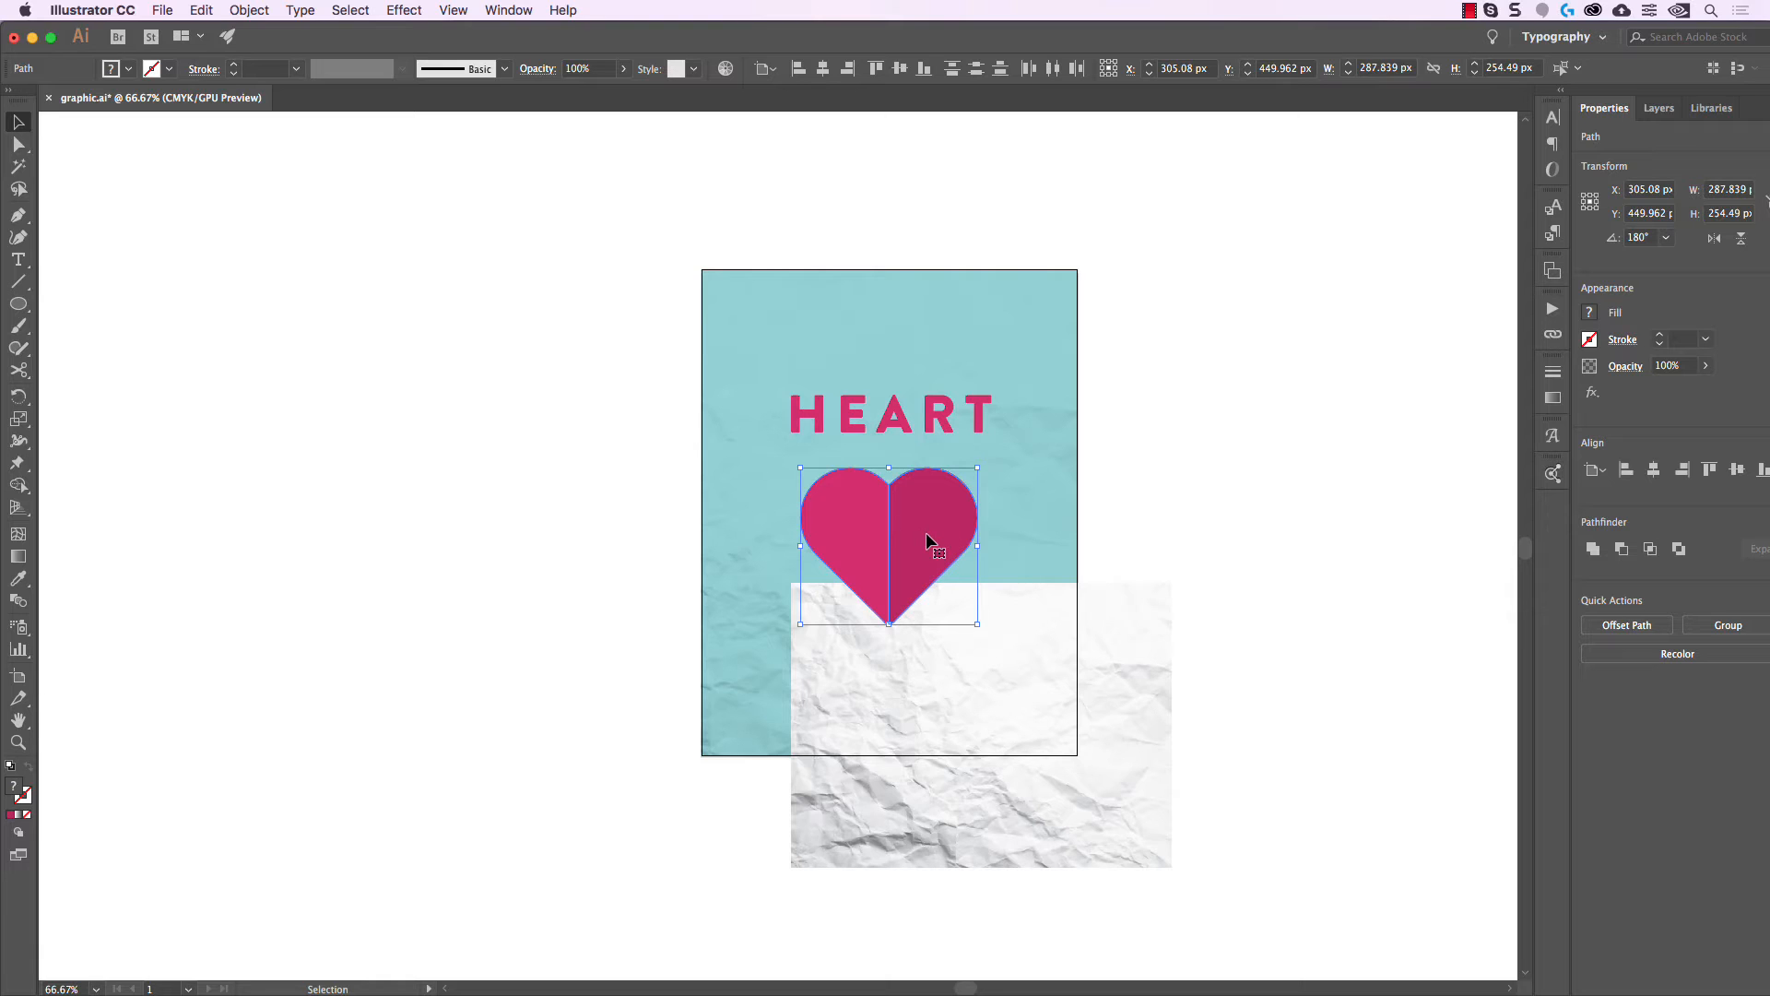
Unite the two pasted heart halves into one single heart shape, keeping it directly over the original heart.
scroll(925, 529, "up", 2)
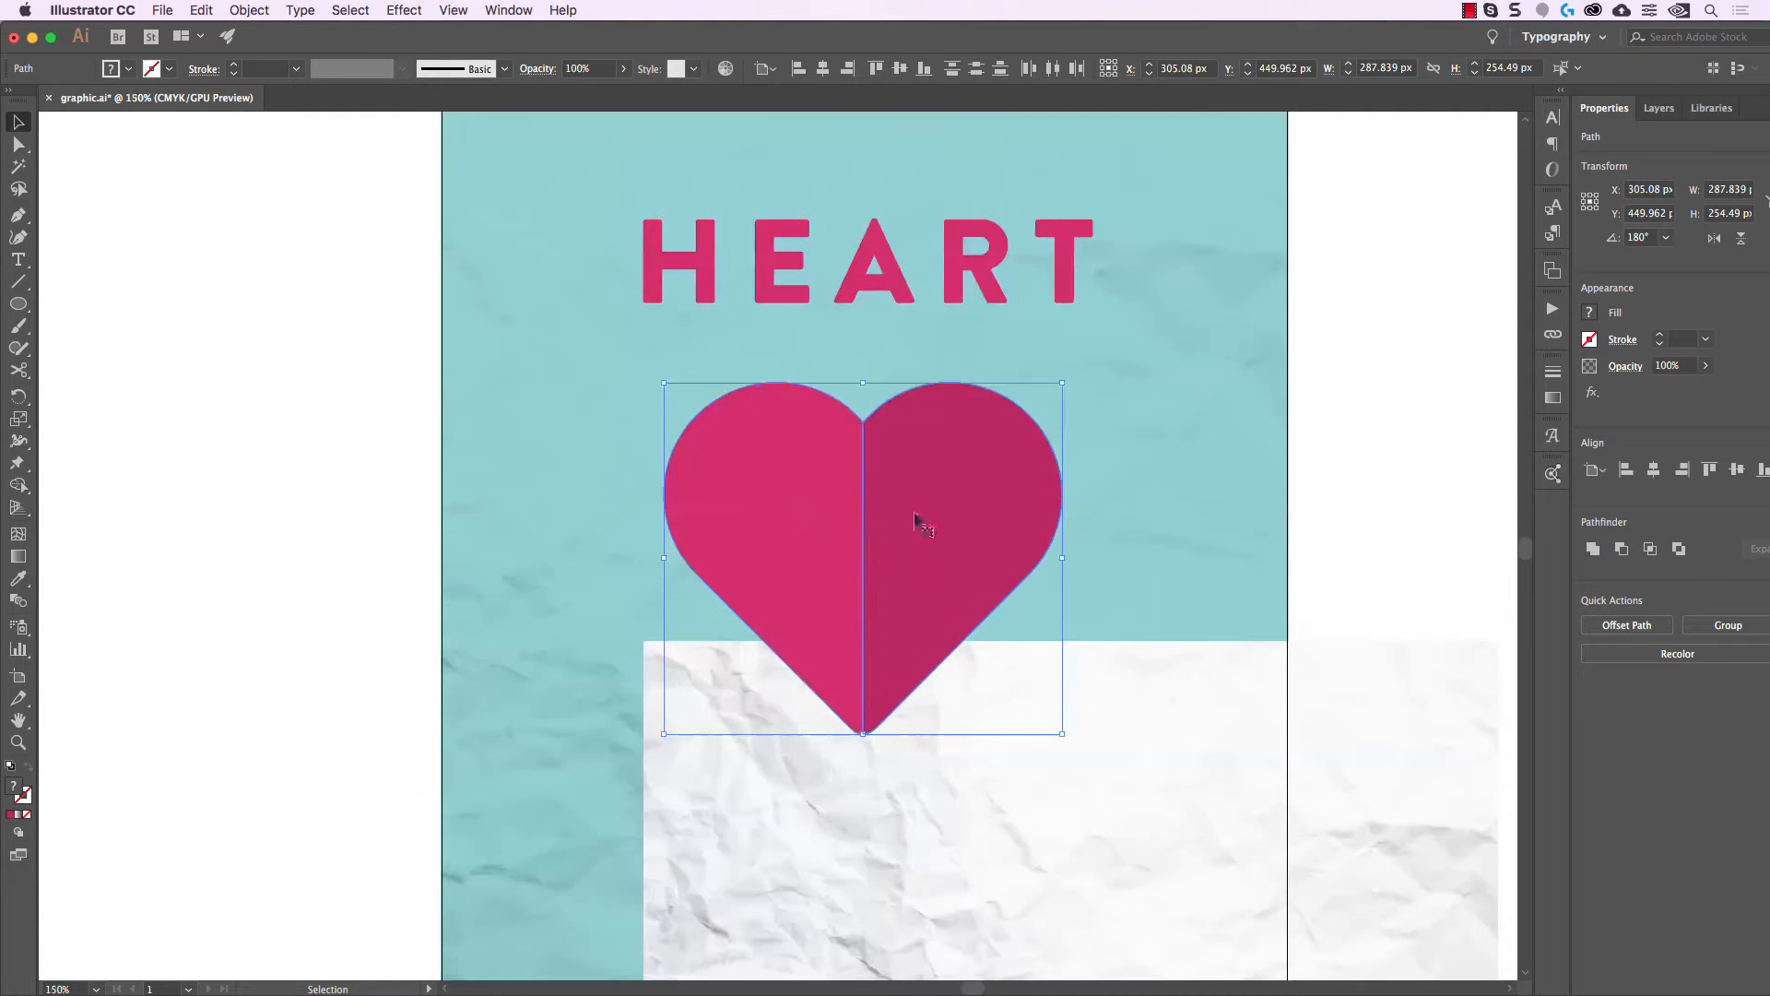
scroll(889, 528, "down", 1)
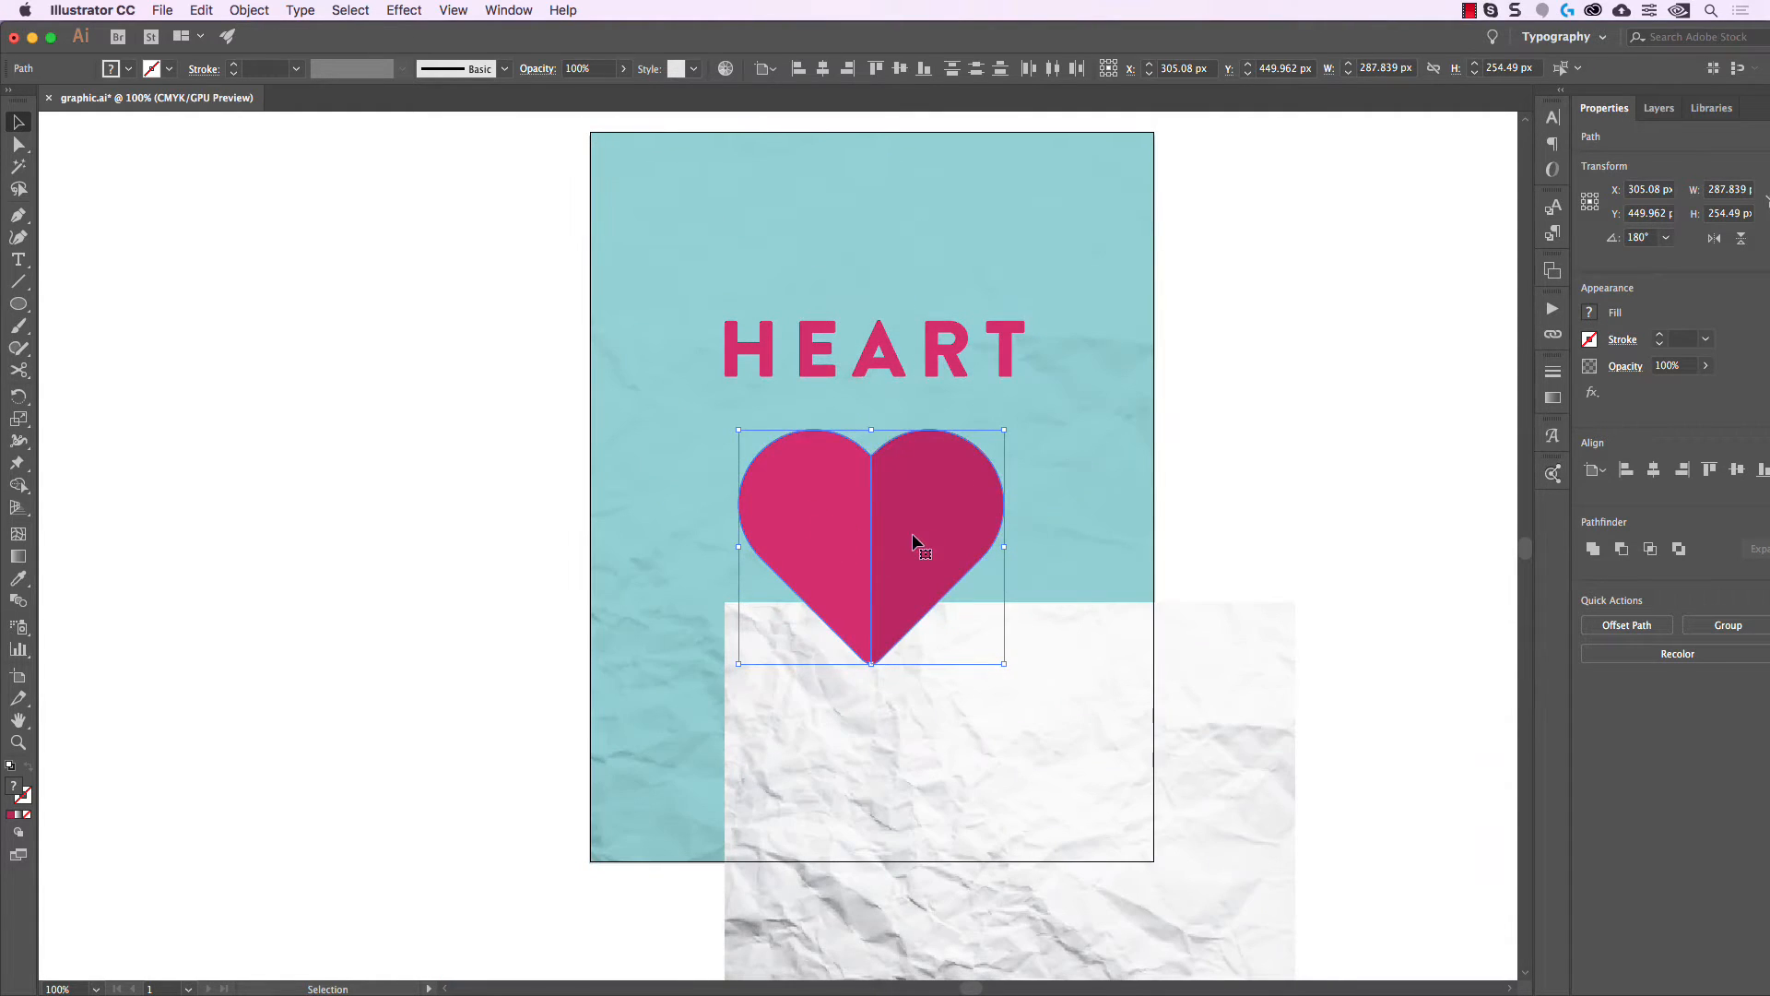
scroll(908, 521, "down", 1)
scroll(908, 521, "right", 1)
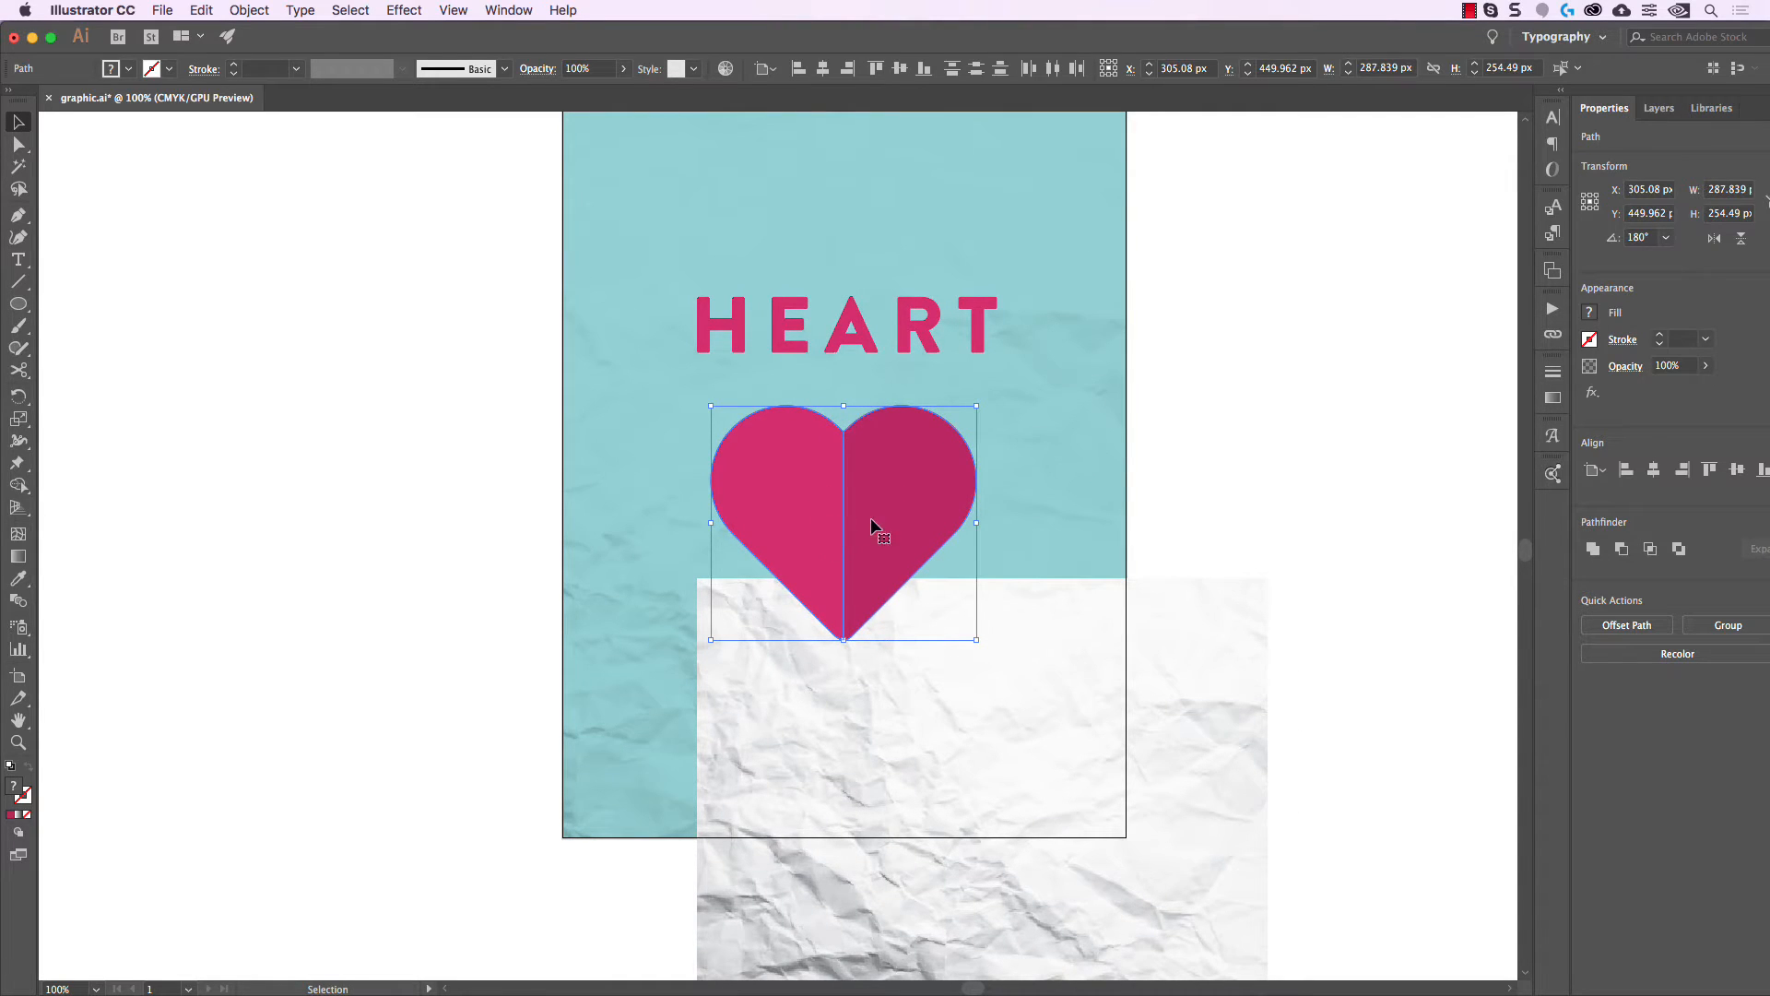
left_click(1596, 551)
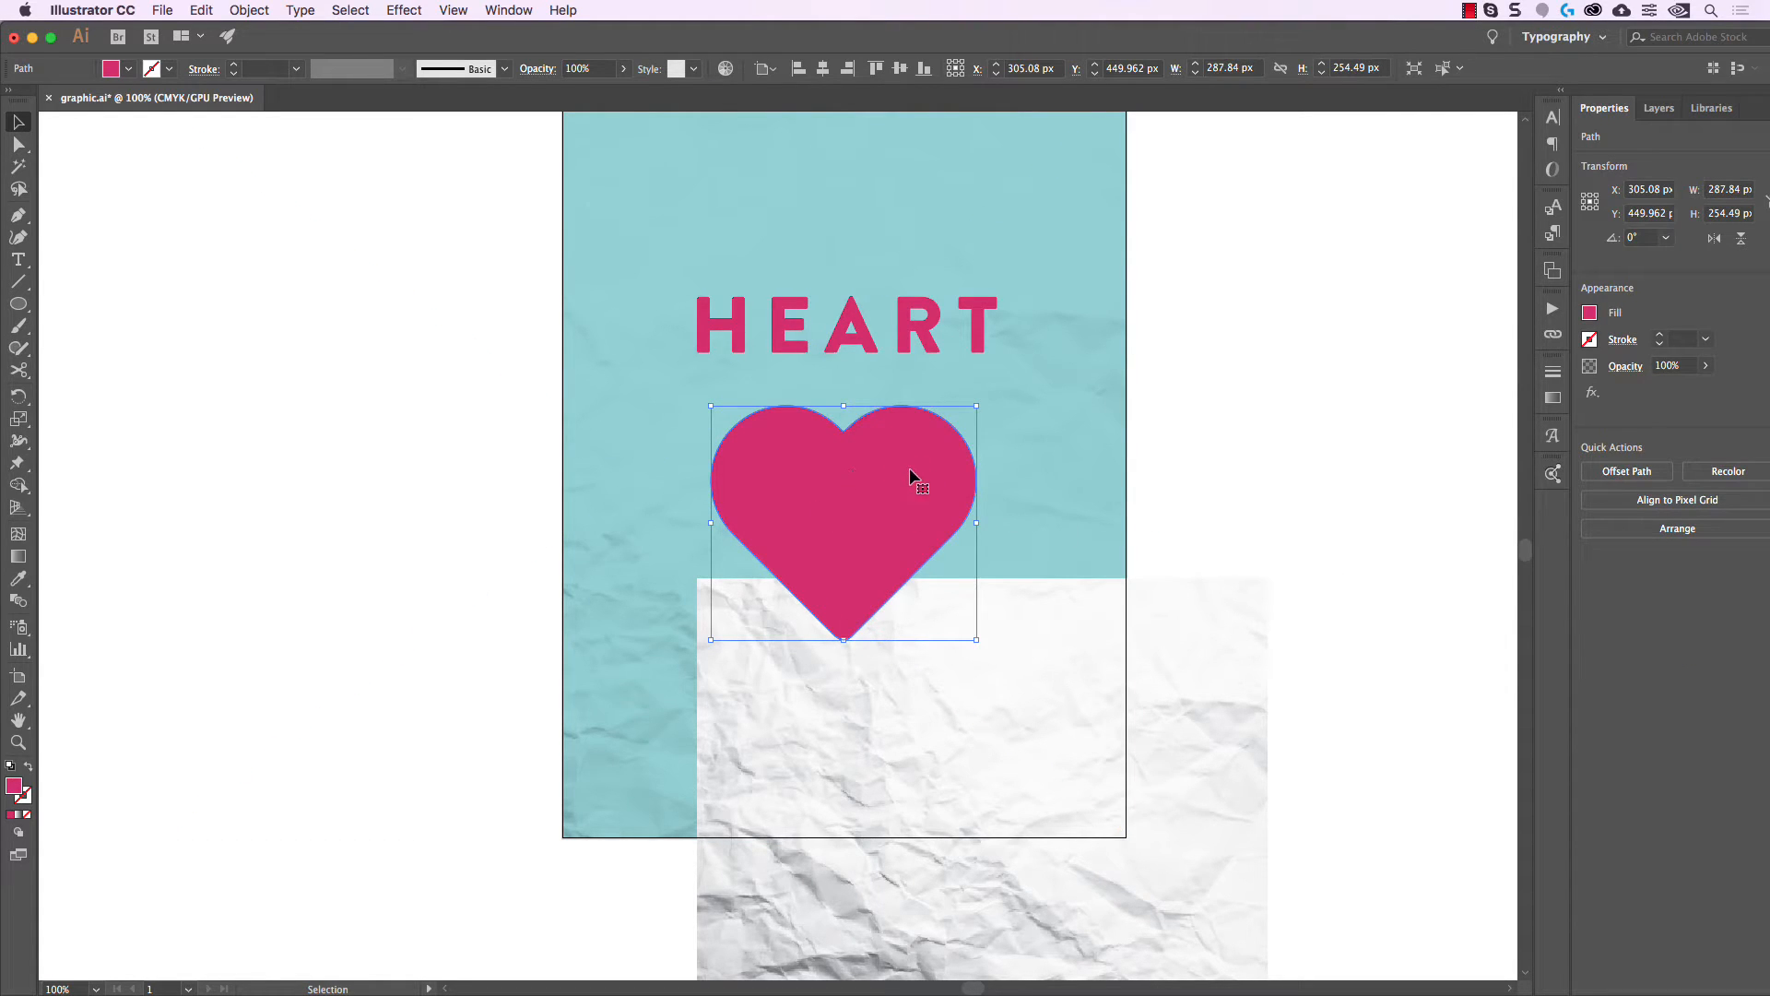
left_click_drag(909, 467, 1146, 467)
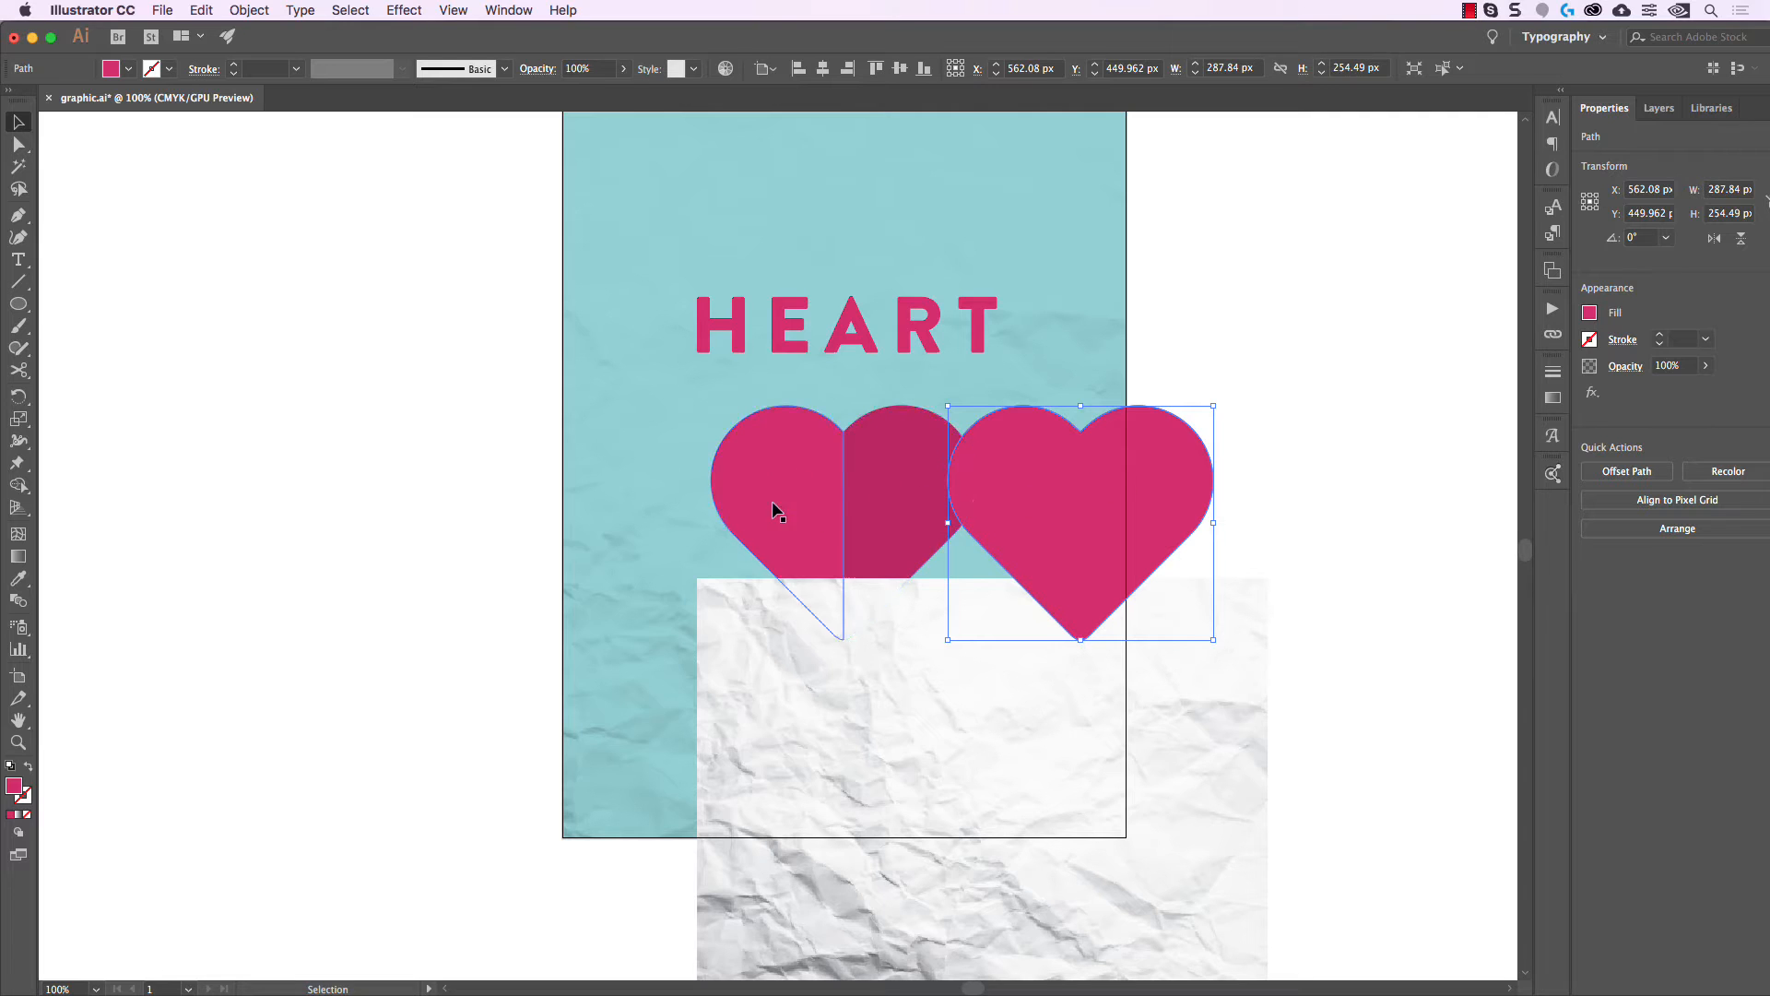
key("ctrl+z")
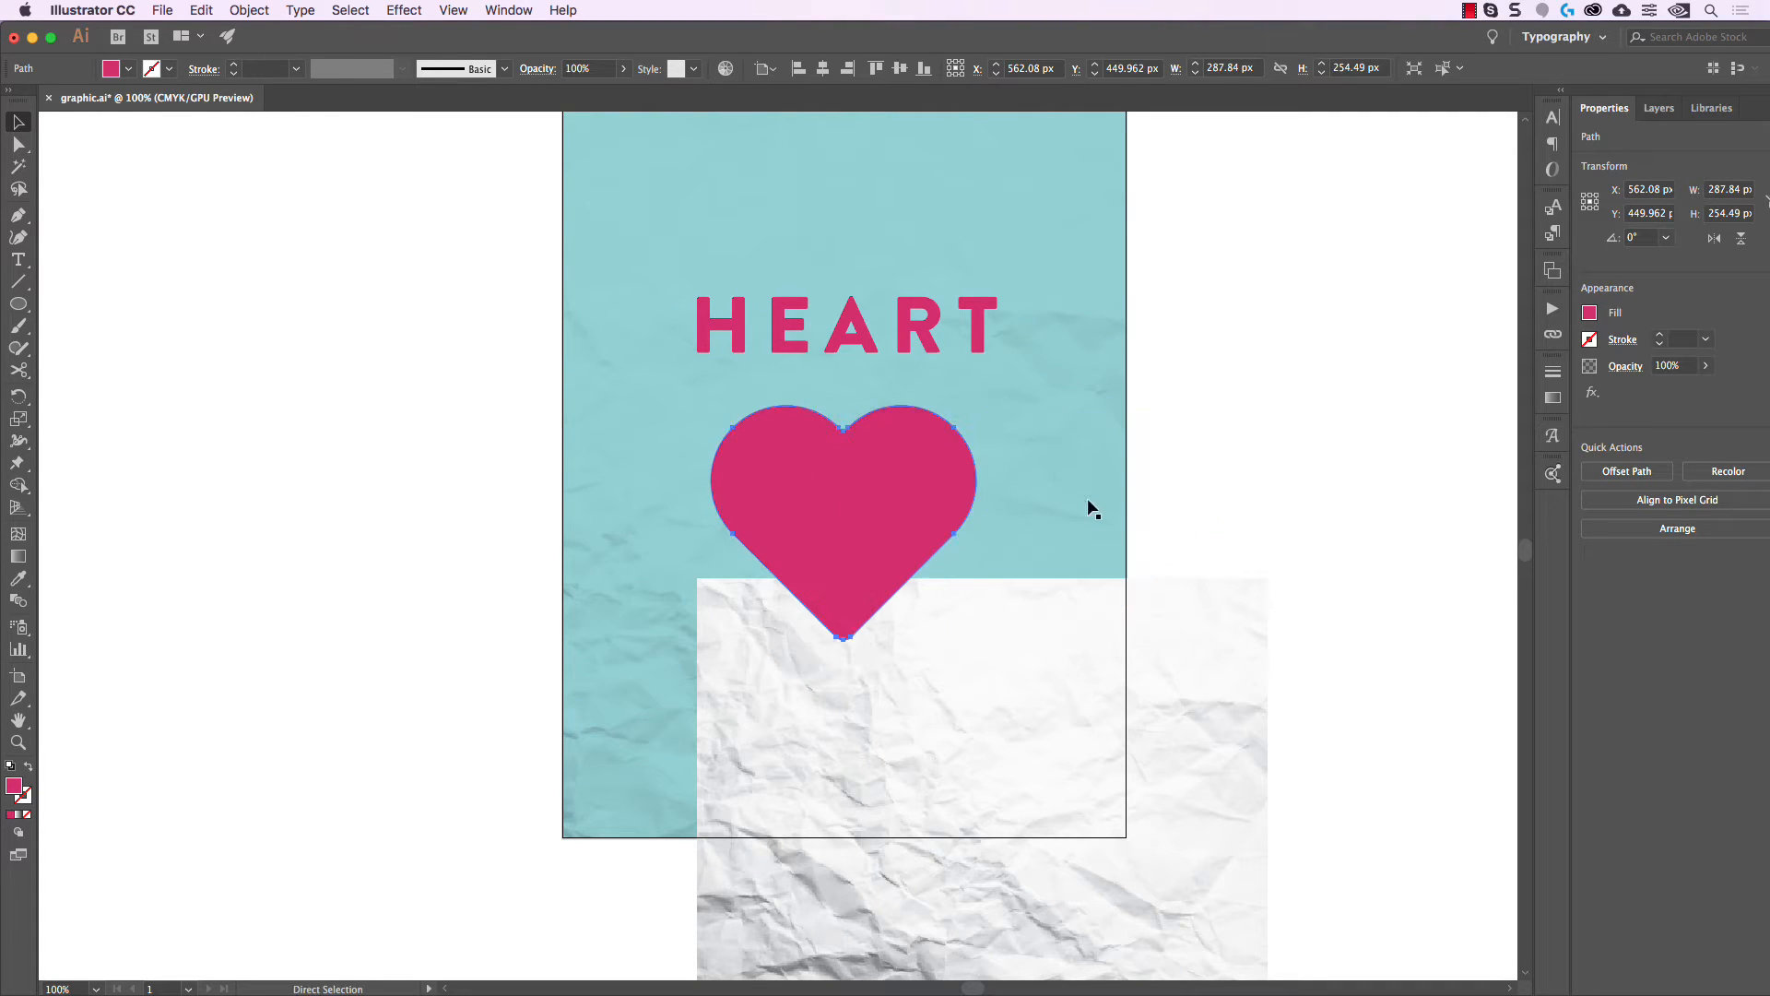
Move the smaller paper texture up so it lies behind the whole united heart, and clip it with that heart shape.
left_click_drag(1257, 696, 1219, 505)
left_click(1294, 510)
left_click(927, 498)
left_click(1098, 517, "shift")
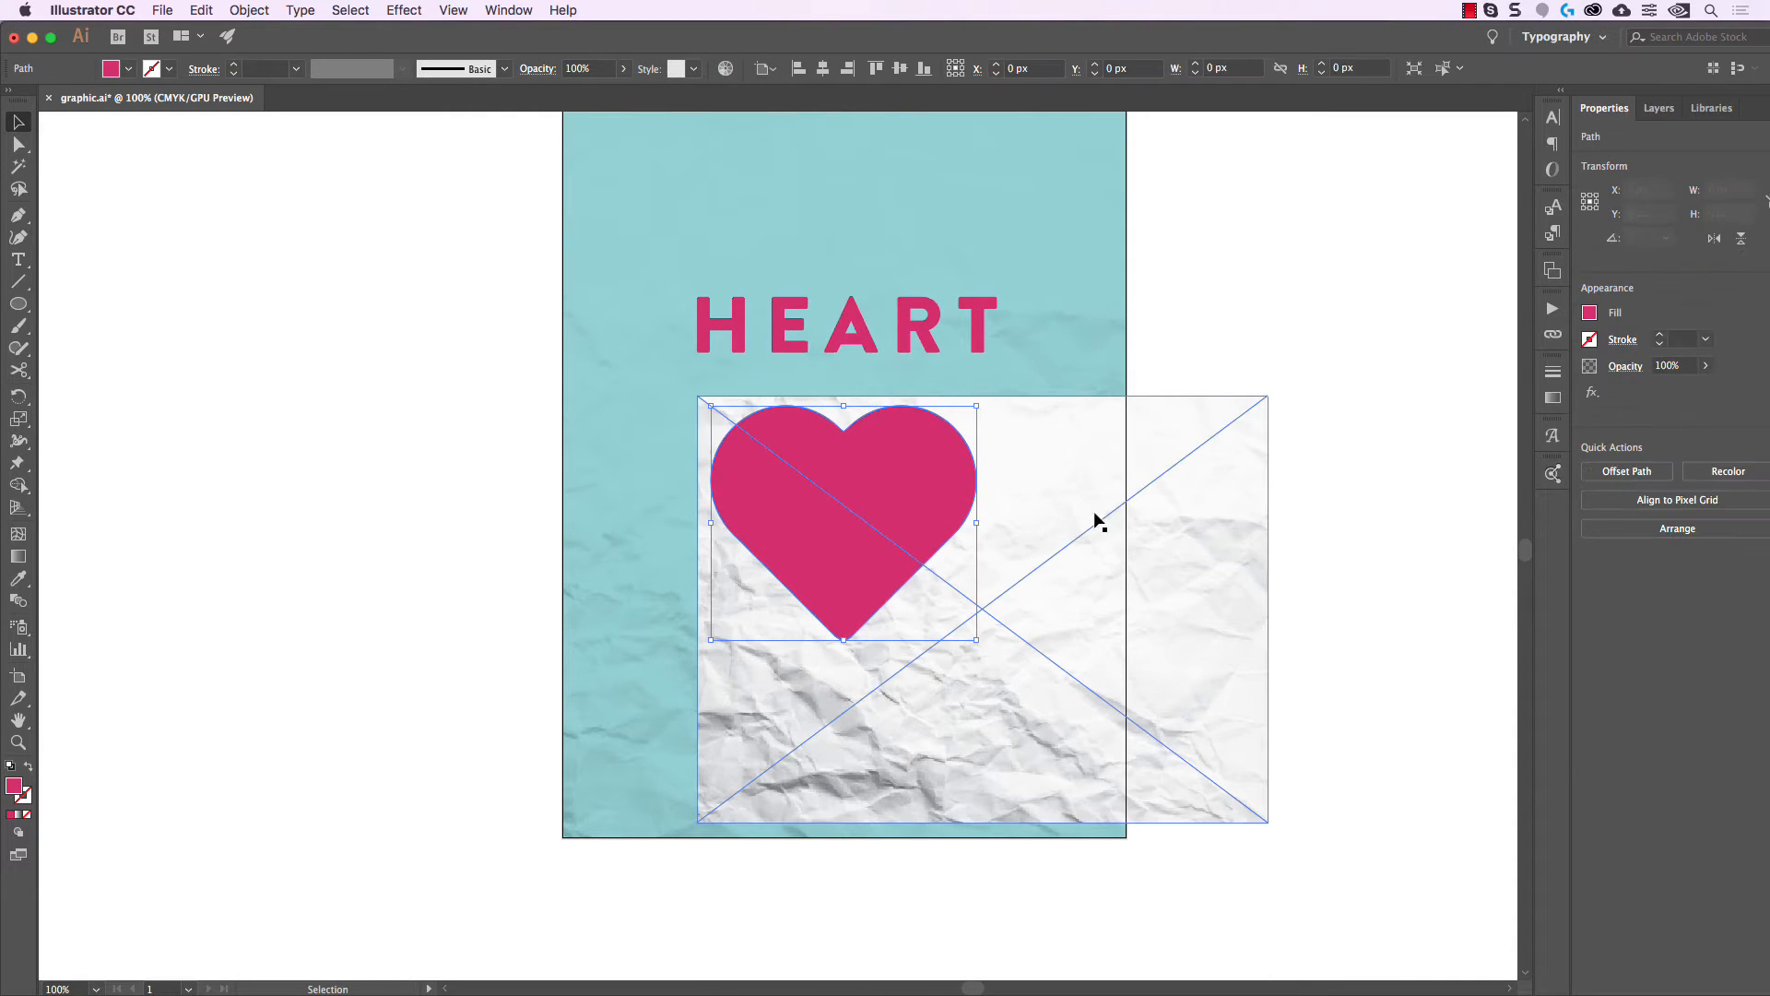
right_click(1178, 622)
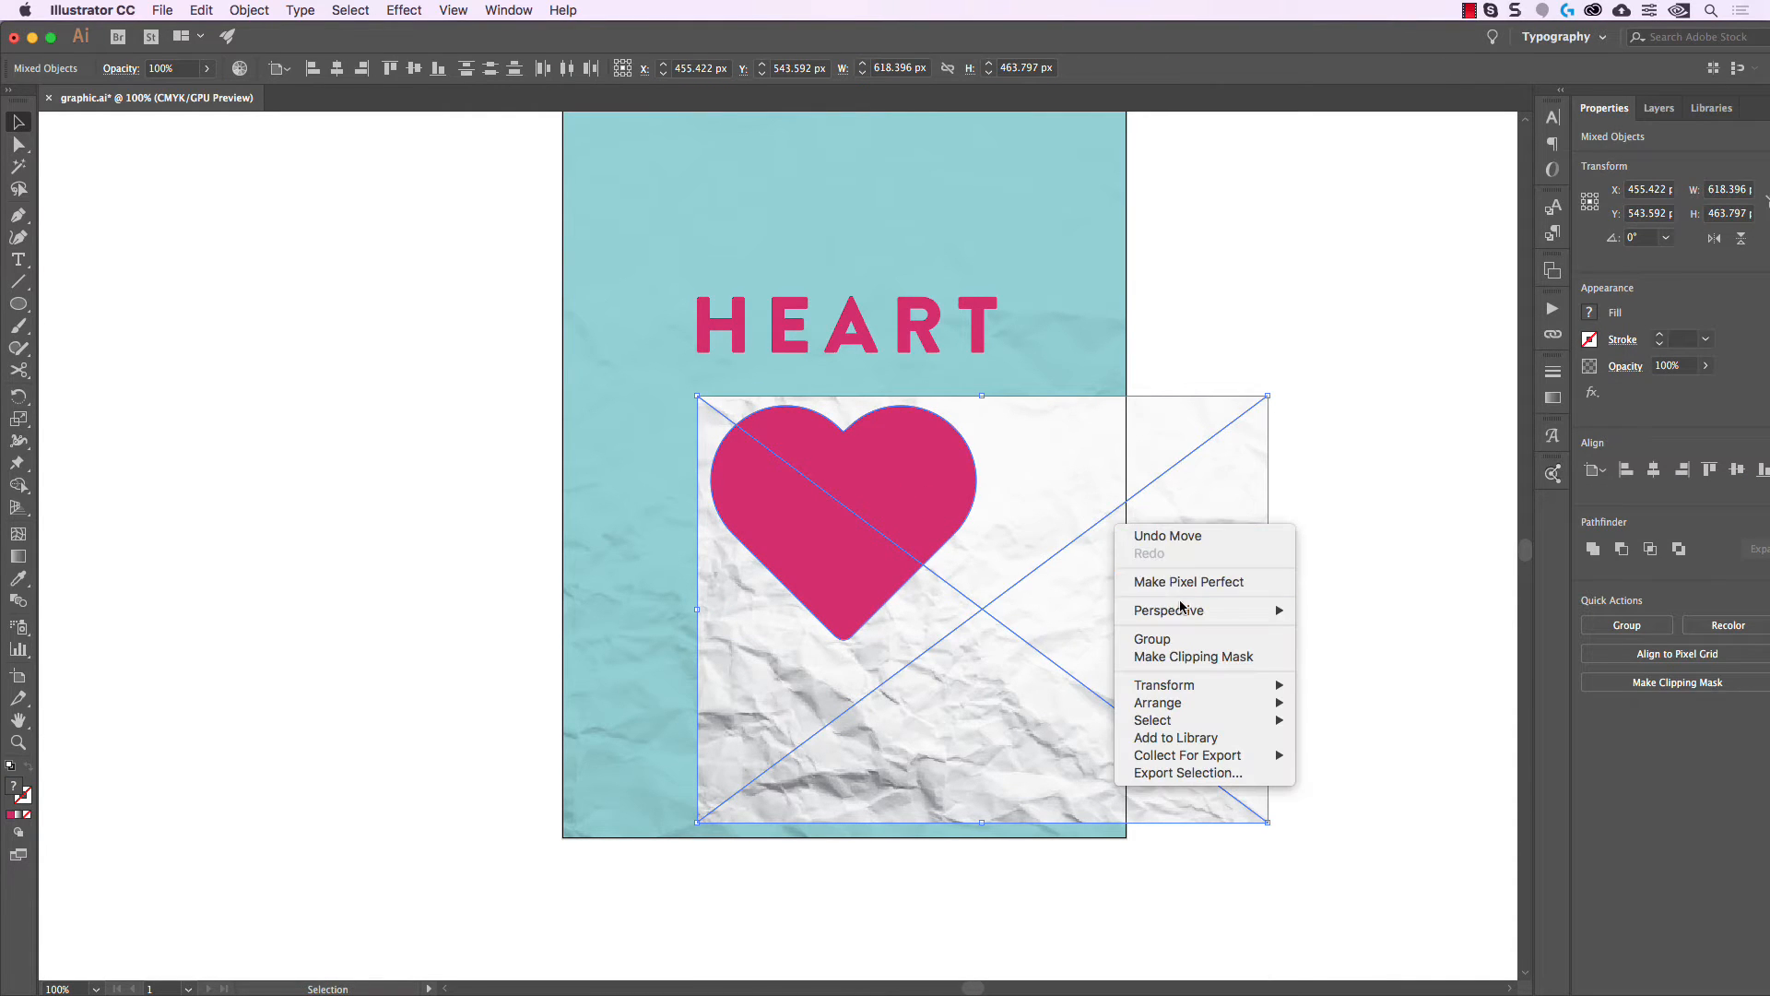
left_click(1189, 655)
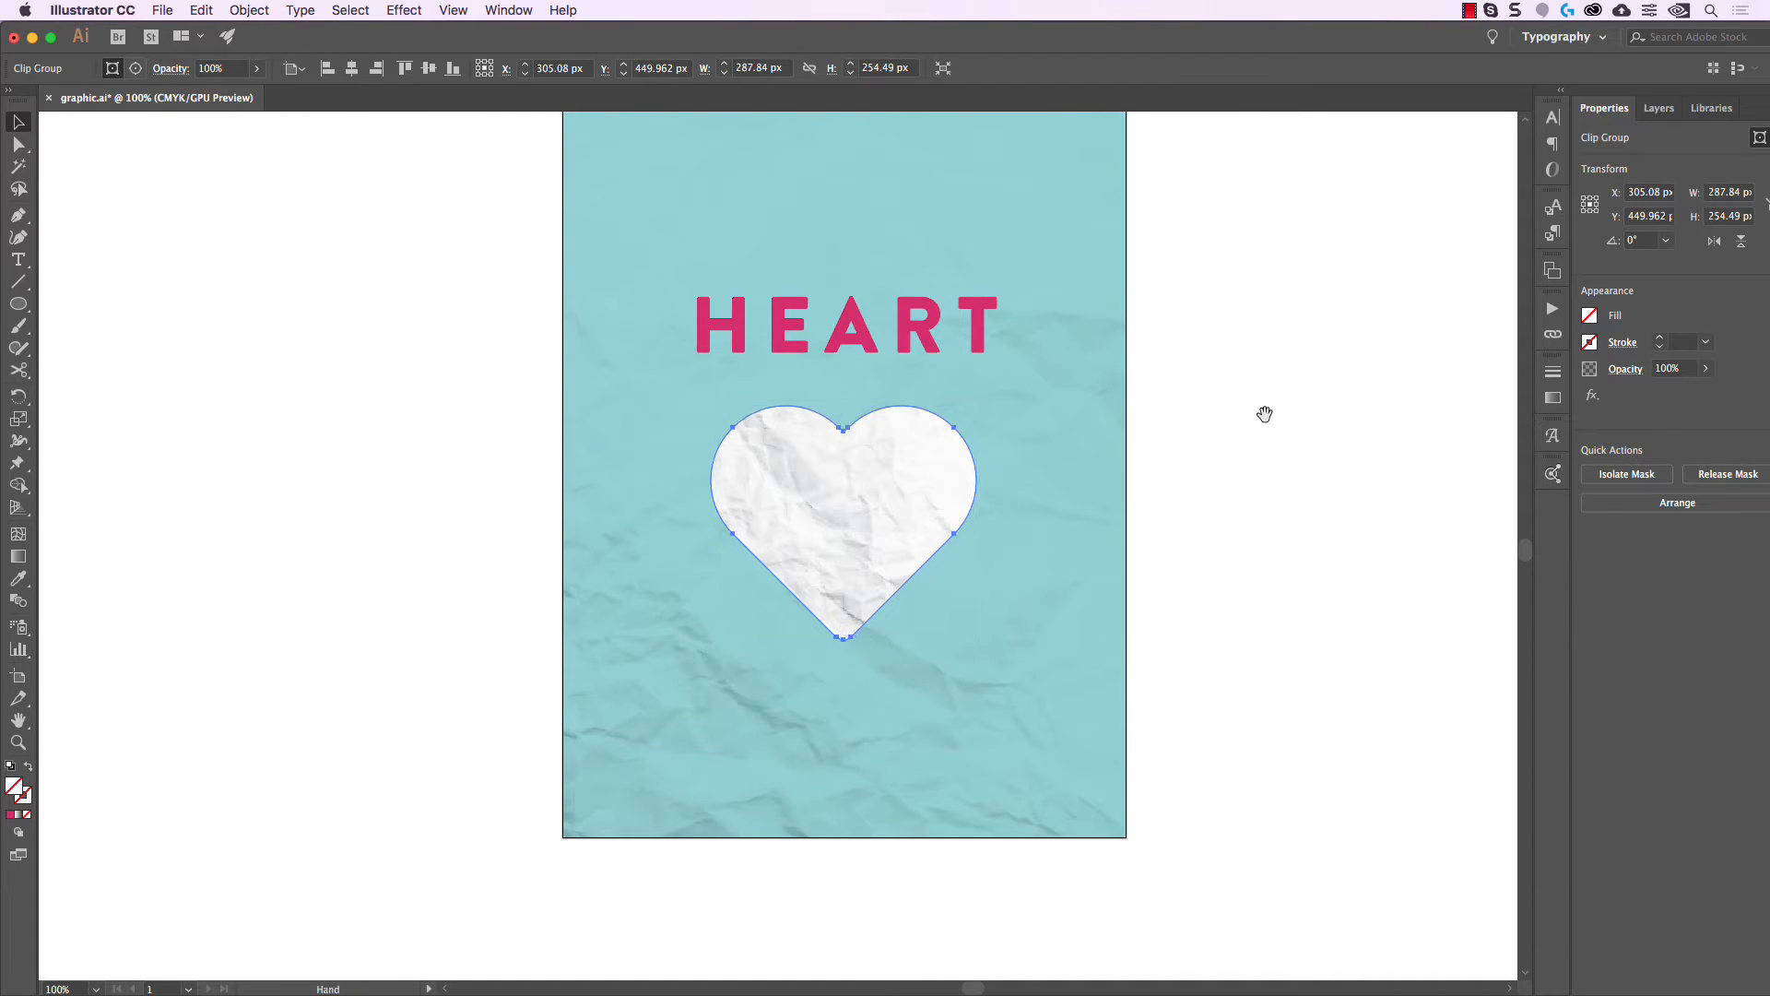
Set the blending mode of the heart-shaped paper texture to Multiply and deselect it.
left_click_drag(1264, 411, 1227, 446)
left_click(170, 68)
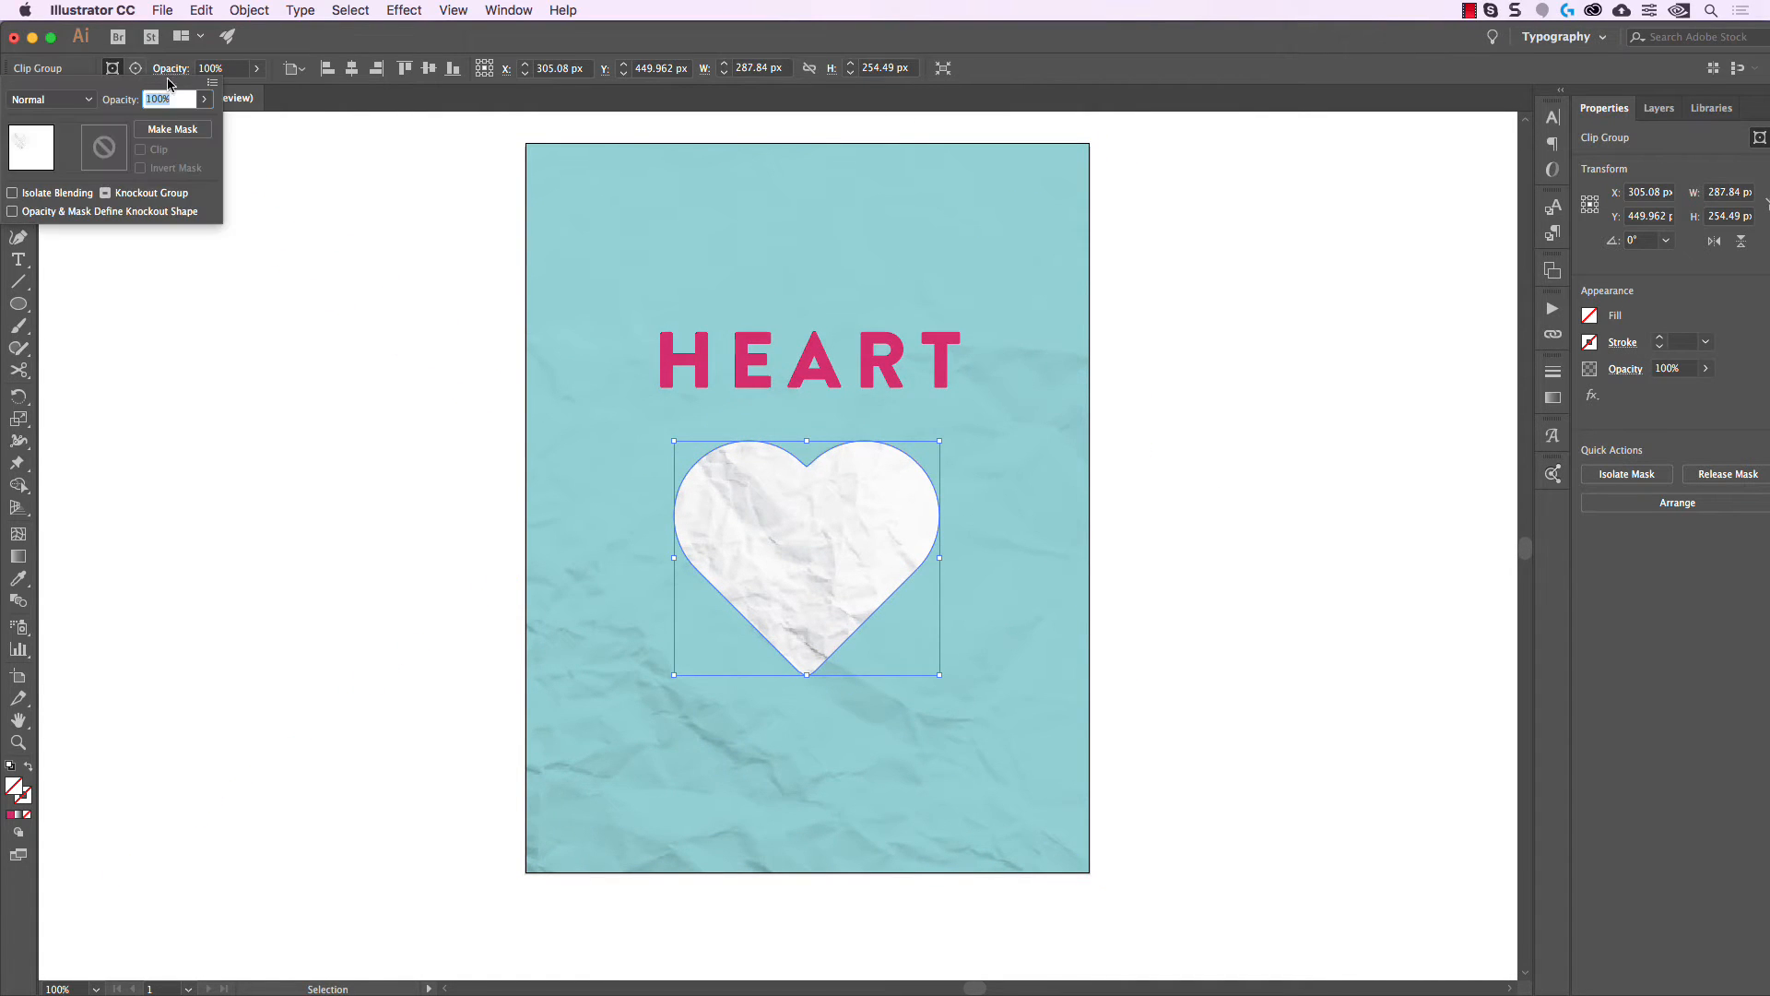
left_click(50, 100)
left_click(52, 168)
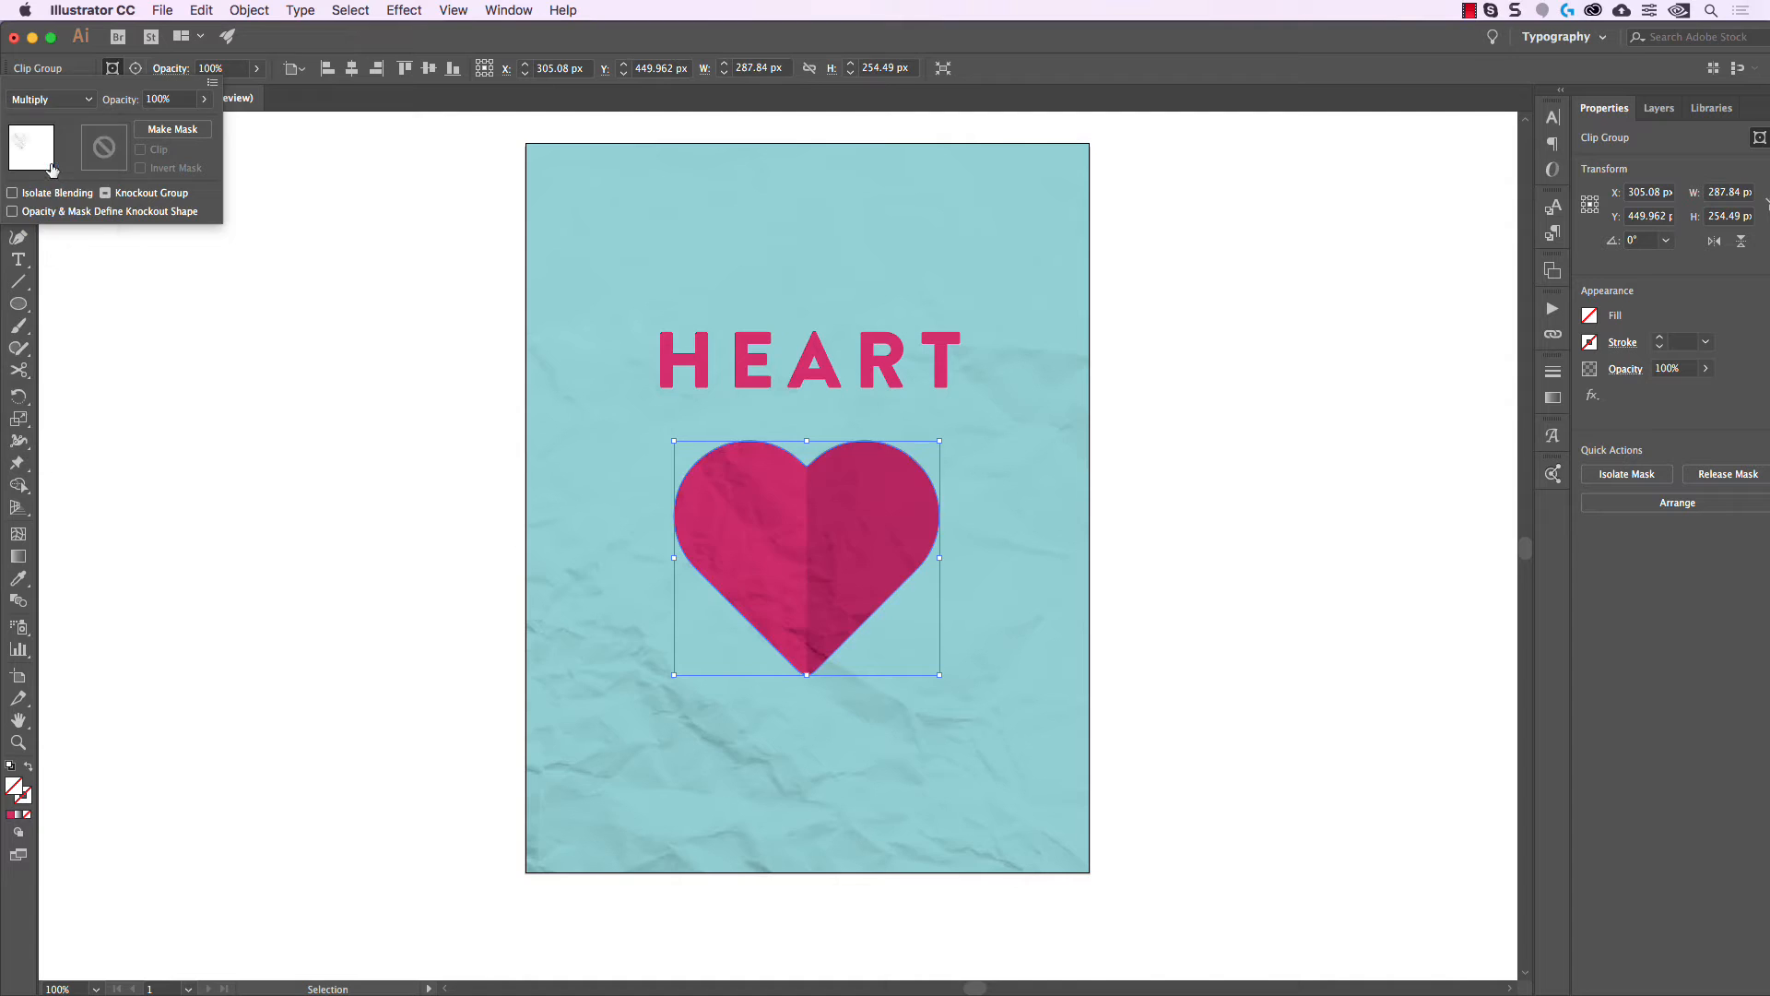
left_click(290, 539)
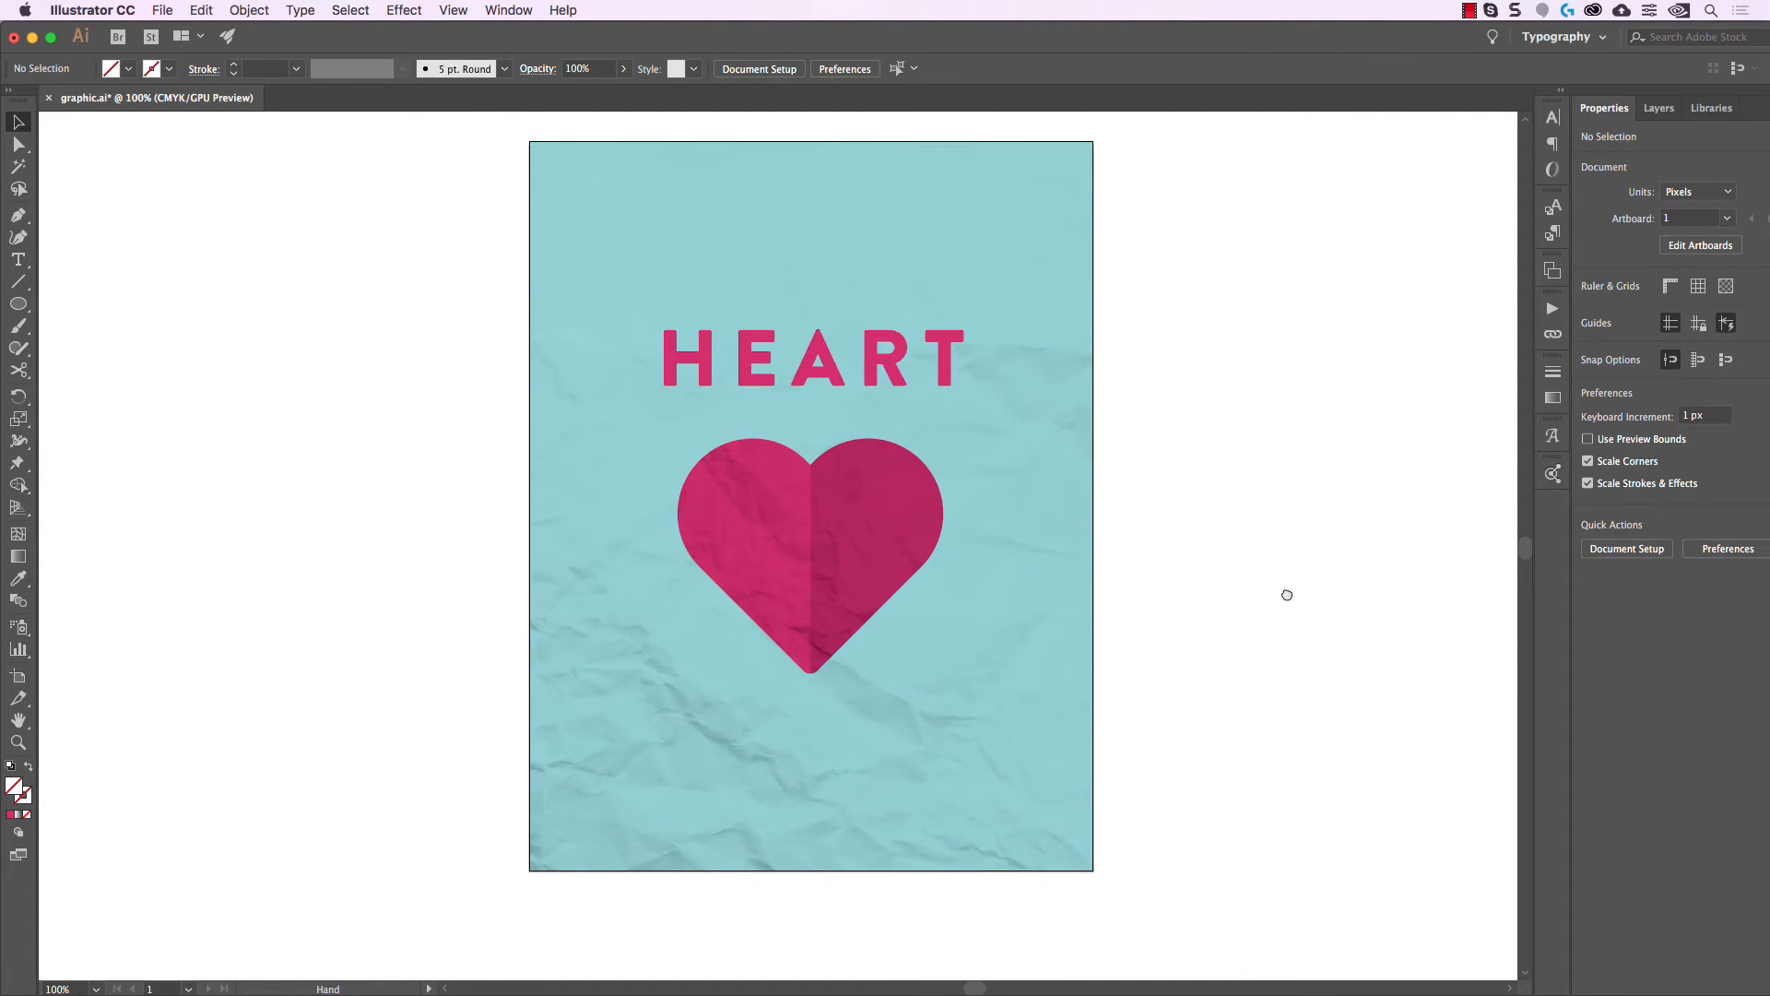
Examine the multiplied paper texture on the heart close up and in relation to the whole poster.
scroll(1282, 592, "left", 2)
scroll(1233, 545, "up", 1)
left_click_drag(1243, 528, 1350, 514)
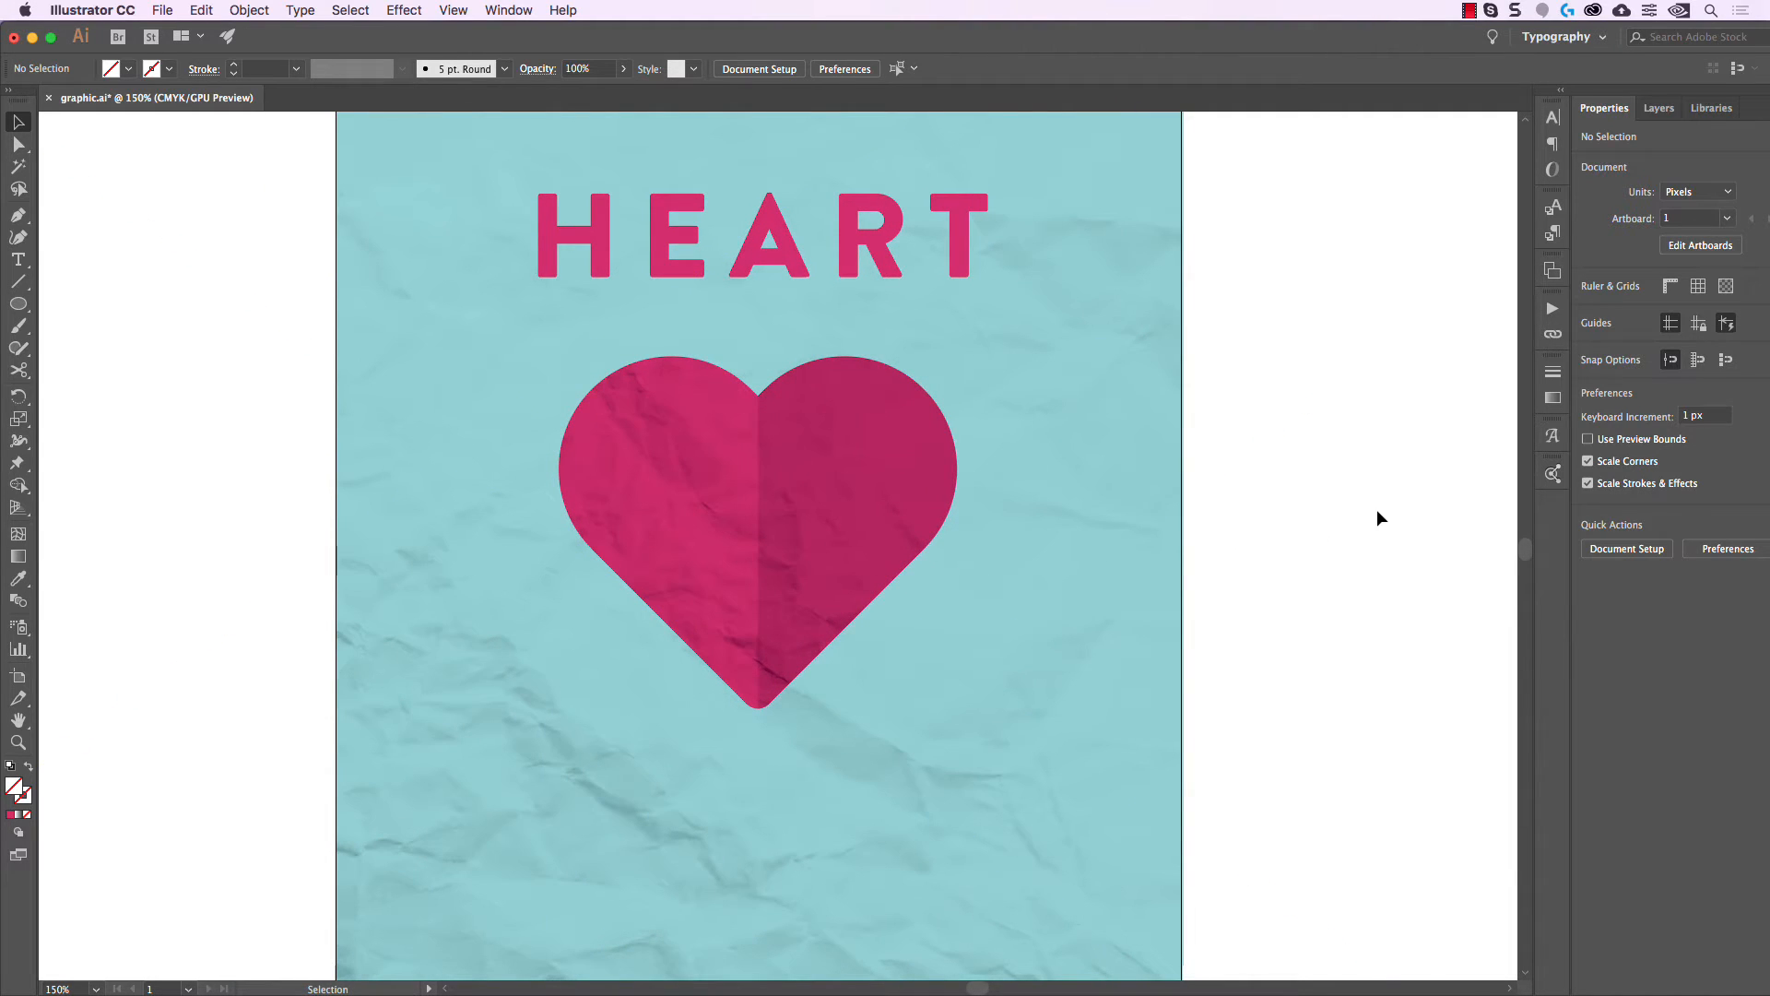
scroll(1376, 508, "down", 1)
left_click_drag(1337, 516, 1293, 549)
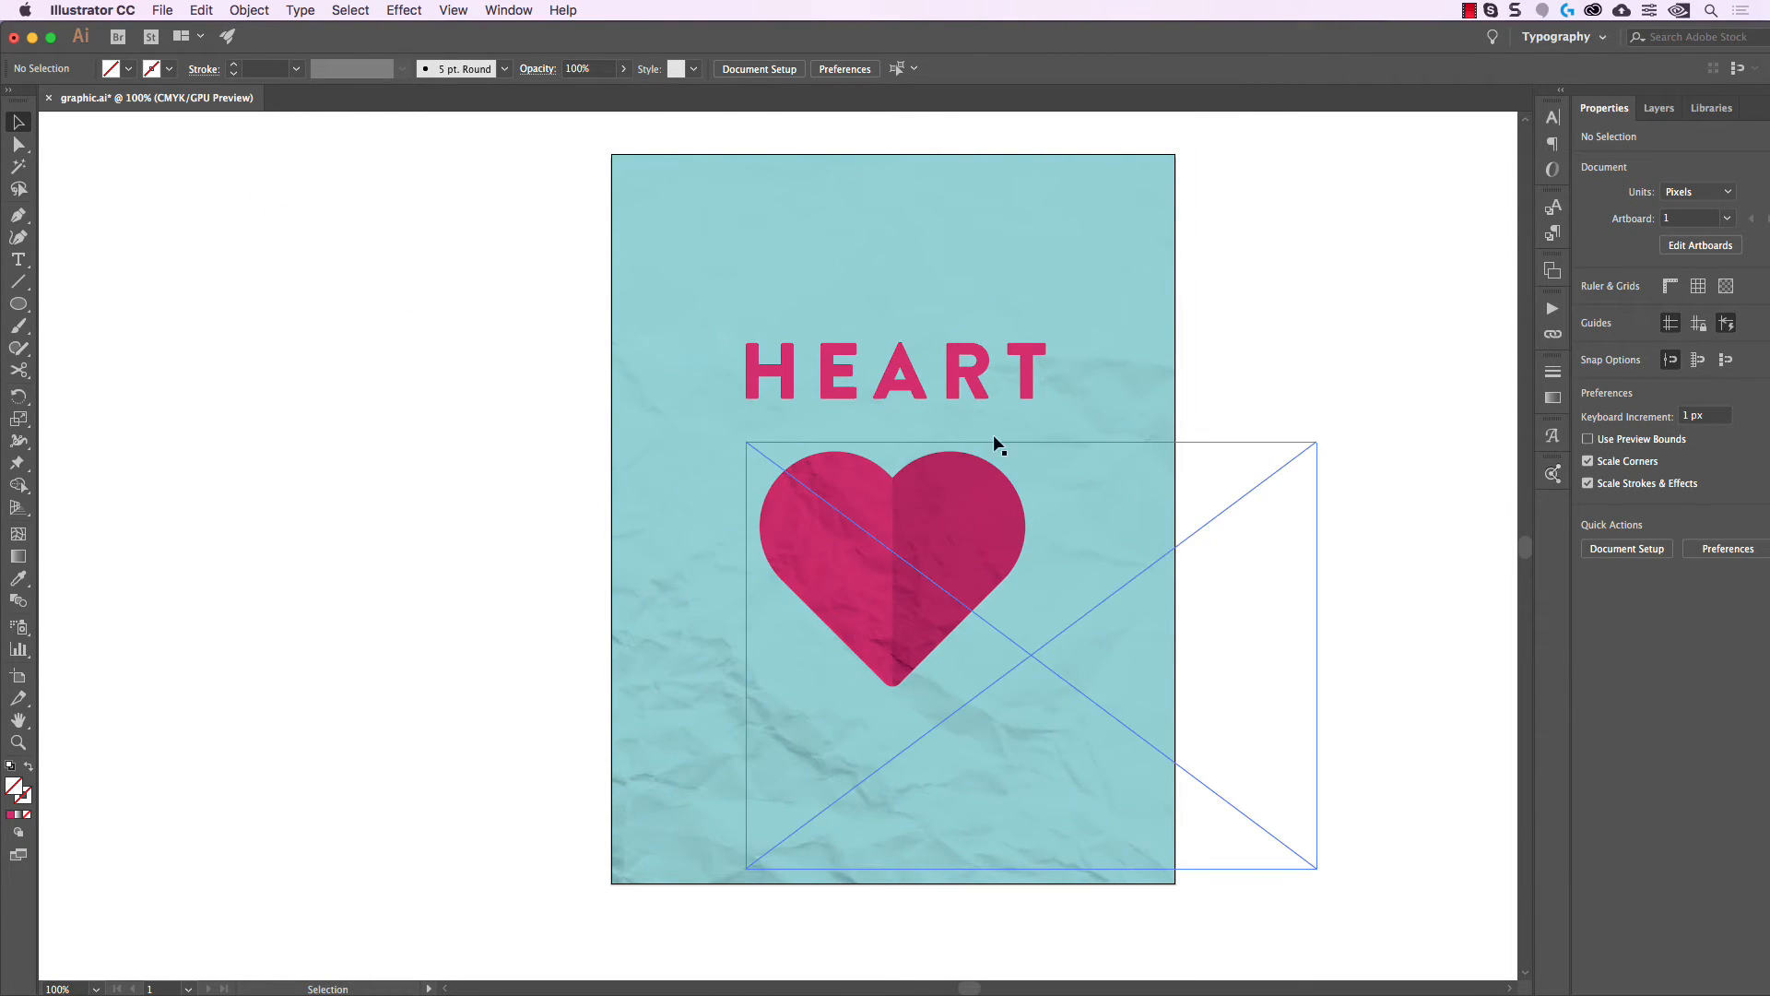
left_click_drag(1282, 479, 1253, 458)
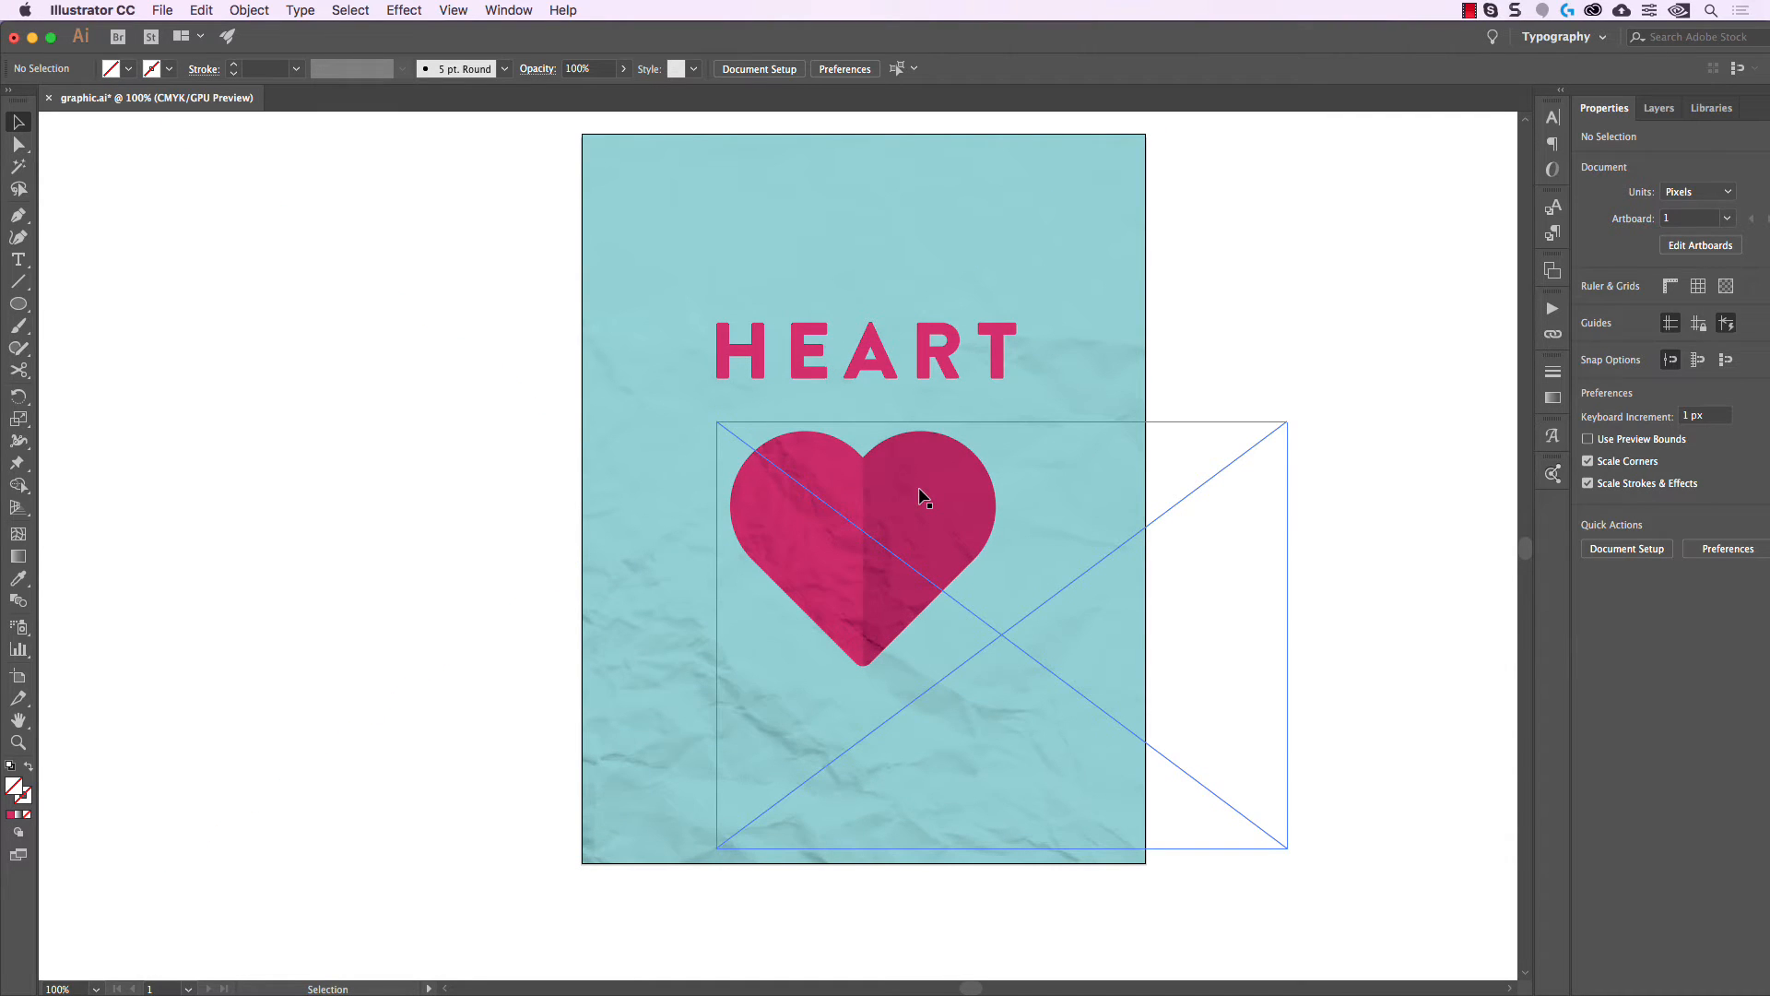
scroll(968, 480, "up", 1)
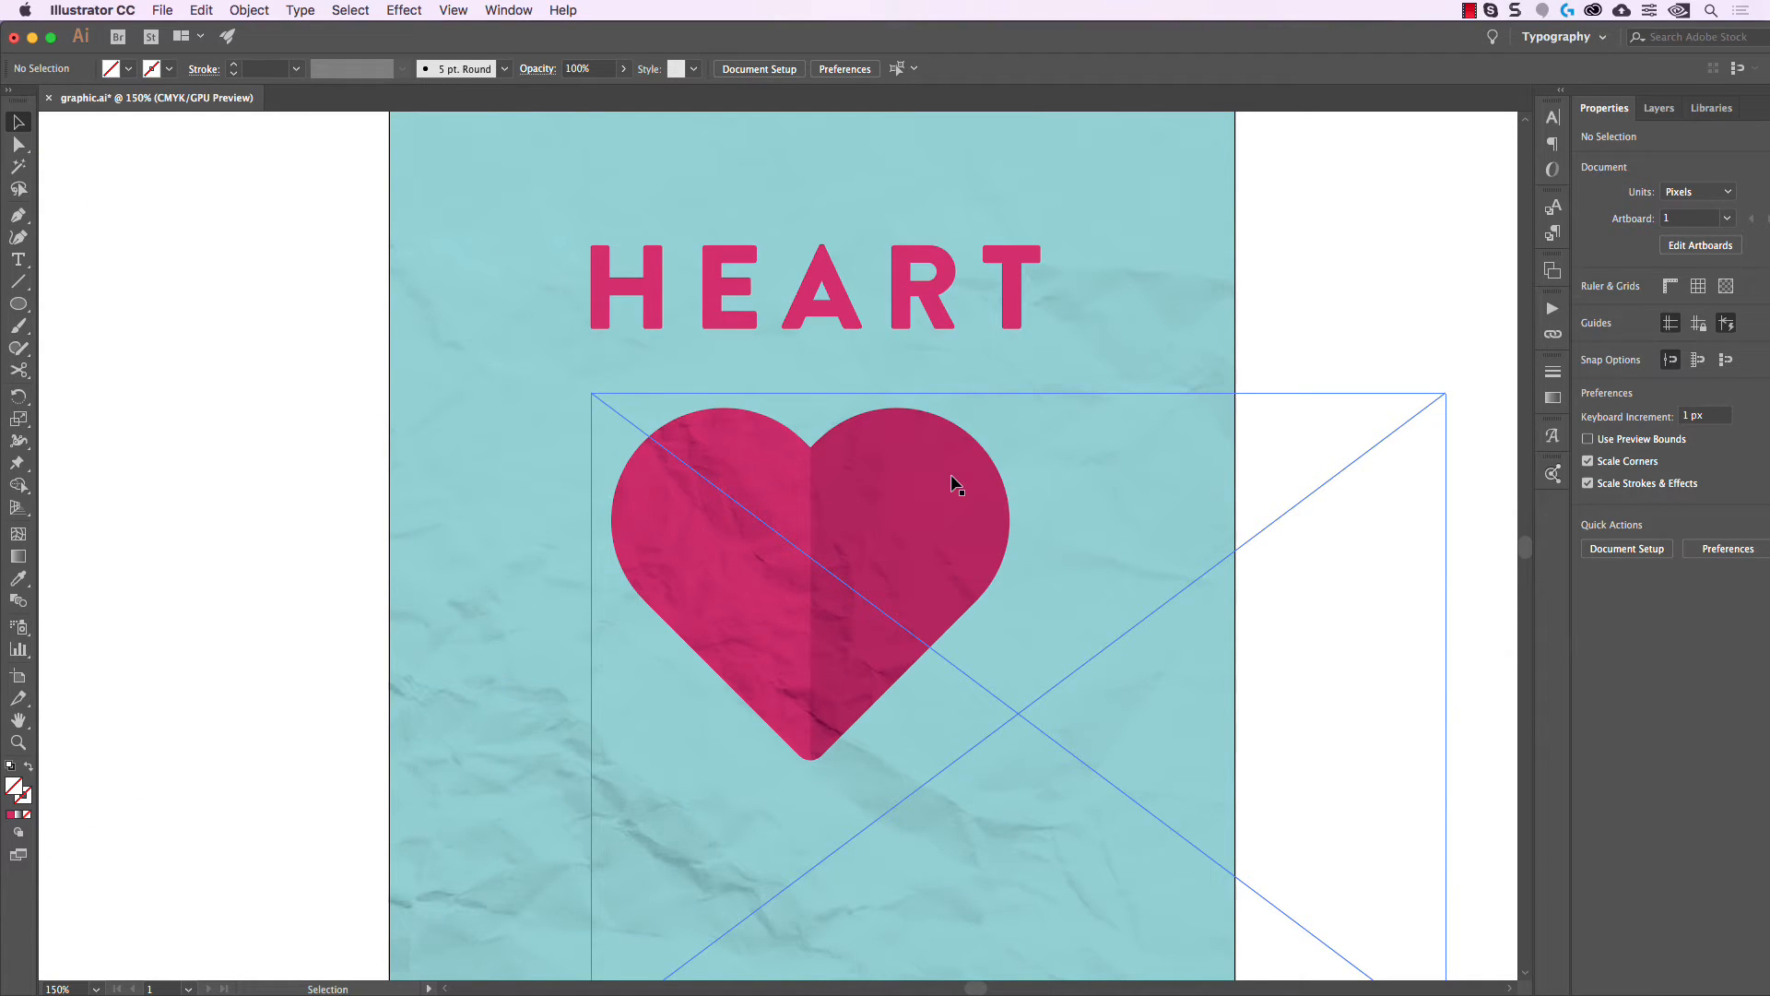
scroll(1434, 345, "down", 1)
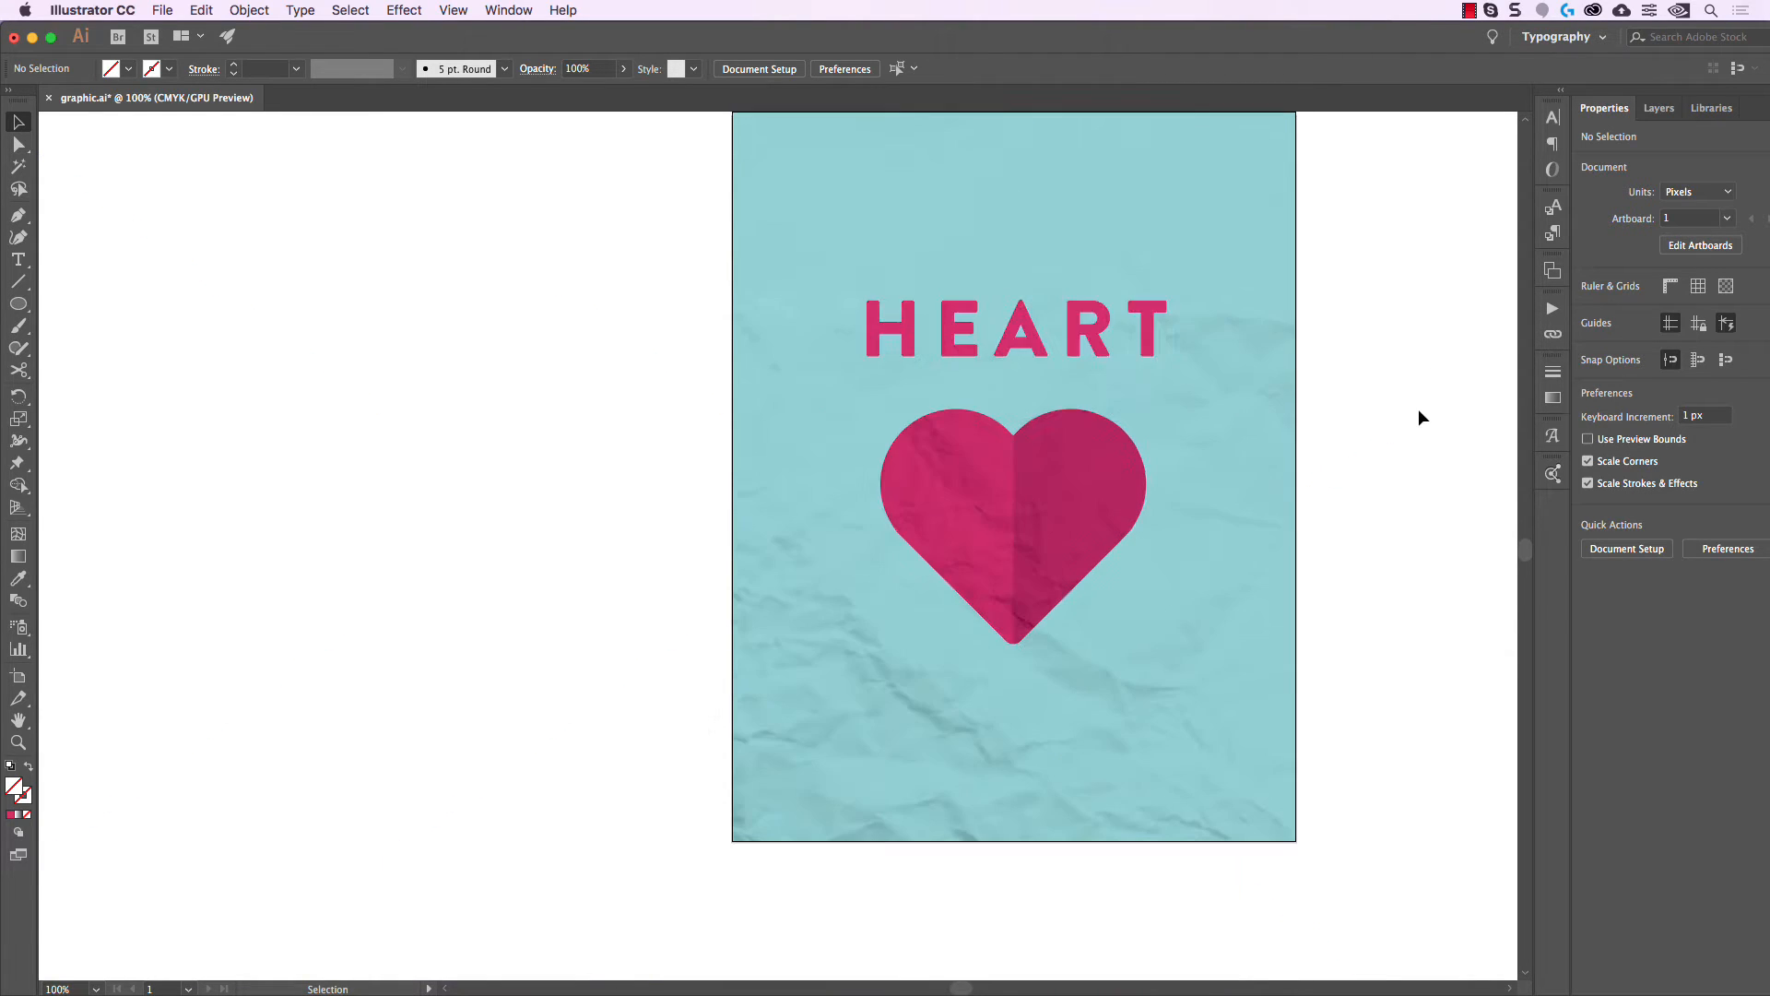
scroll(1418, 408, "right", 2)
scroll(1399, 446, "down", 1)
scroll(1281, 479, "right", 2)
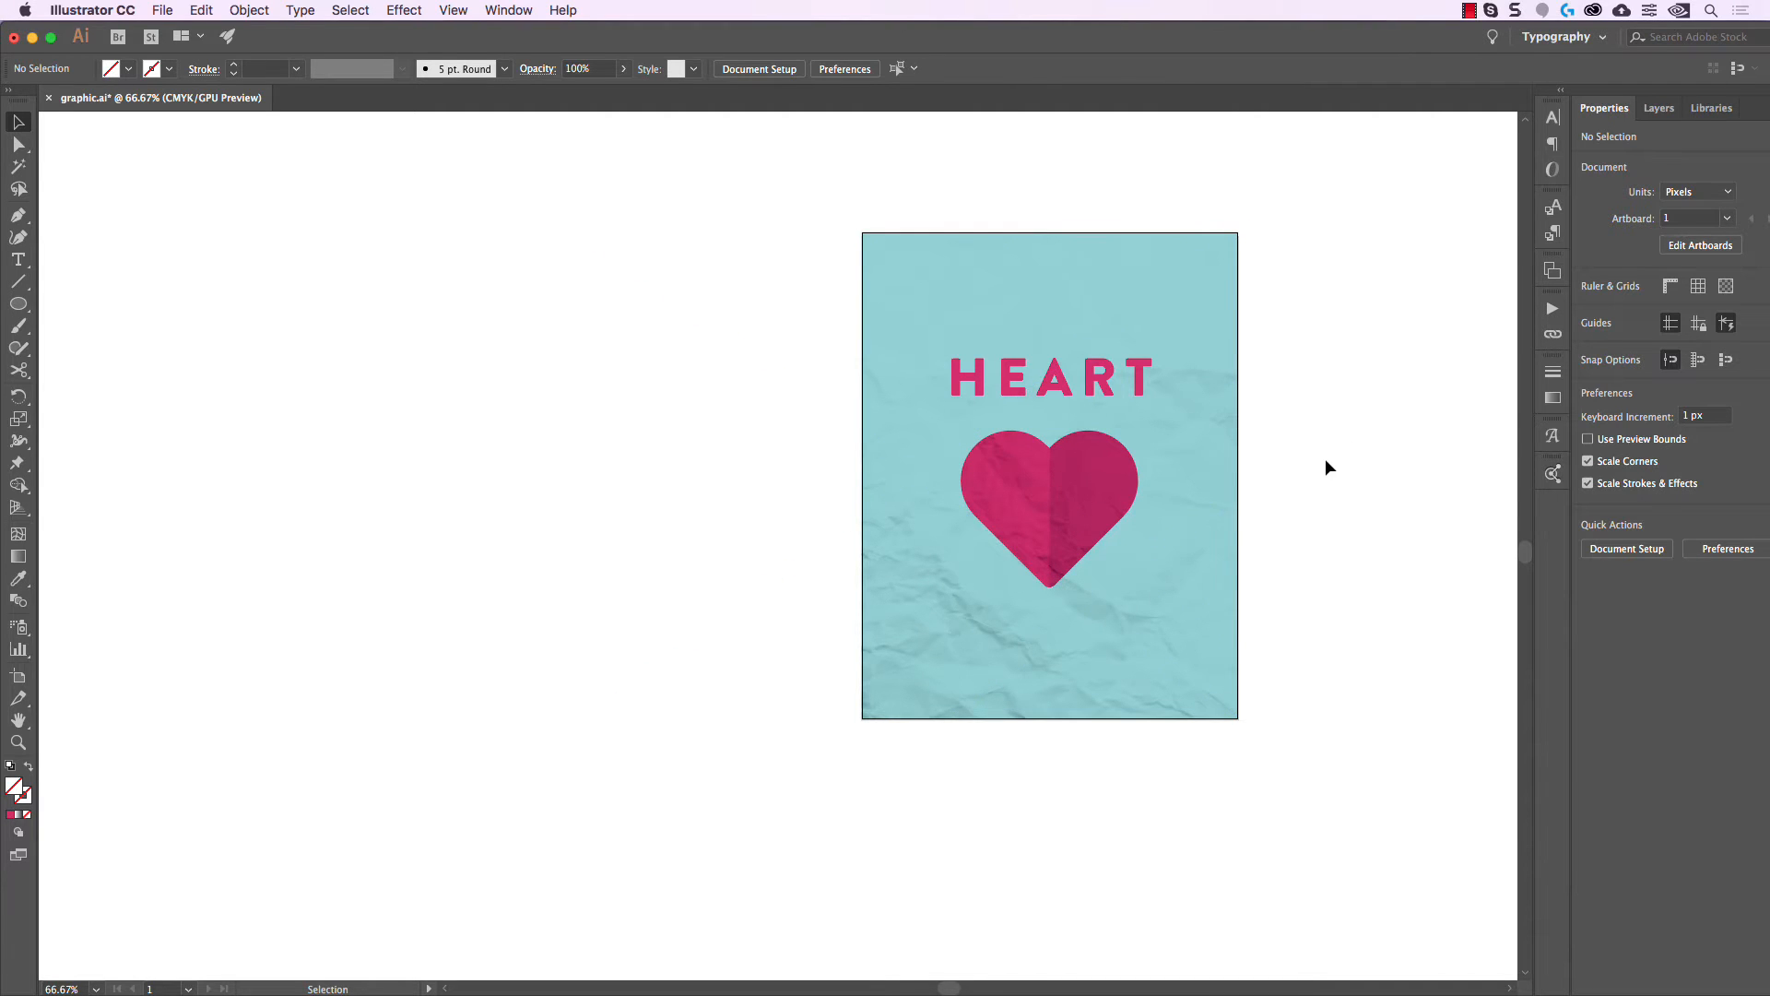
Group the two heart halves with their clipped paper texture, leaving out the poster background.
left_click(1114, 486)
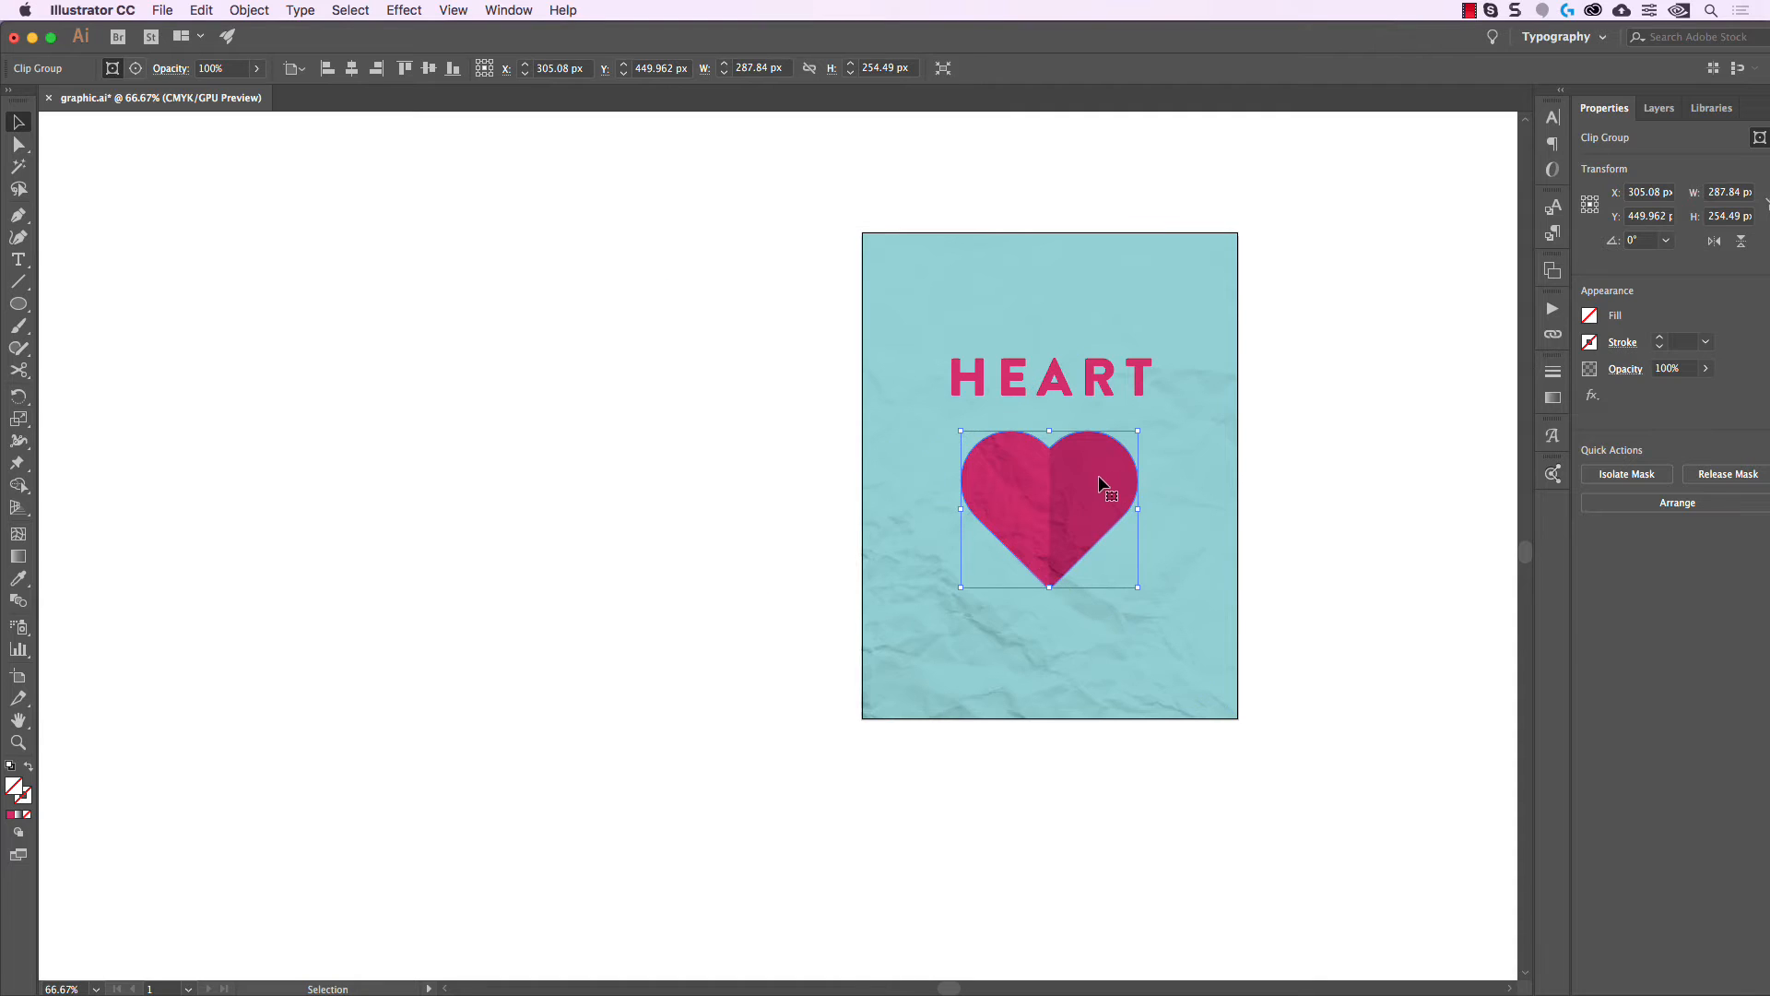
left_click_drag(1293, 444, 867, 574)
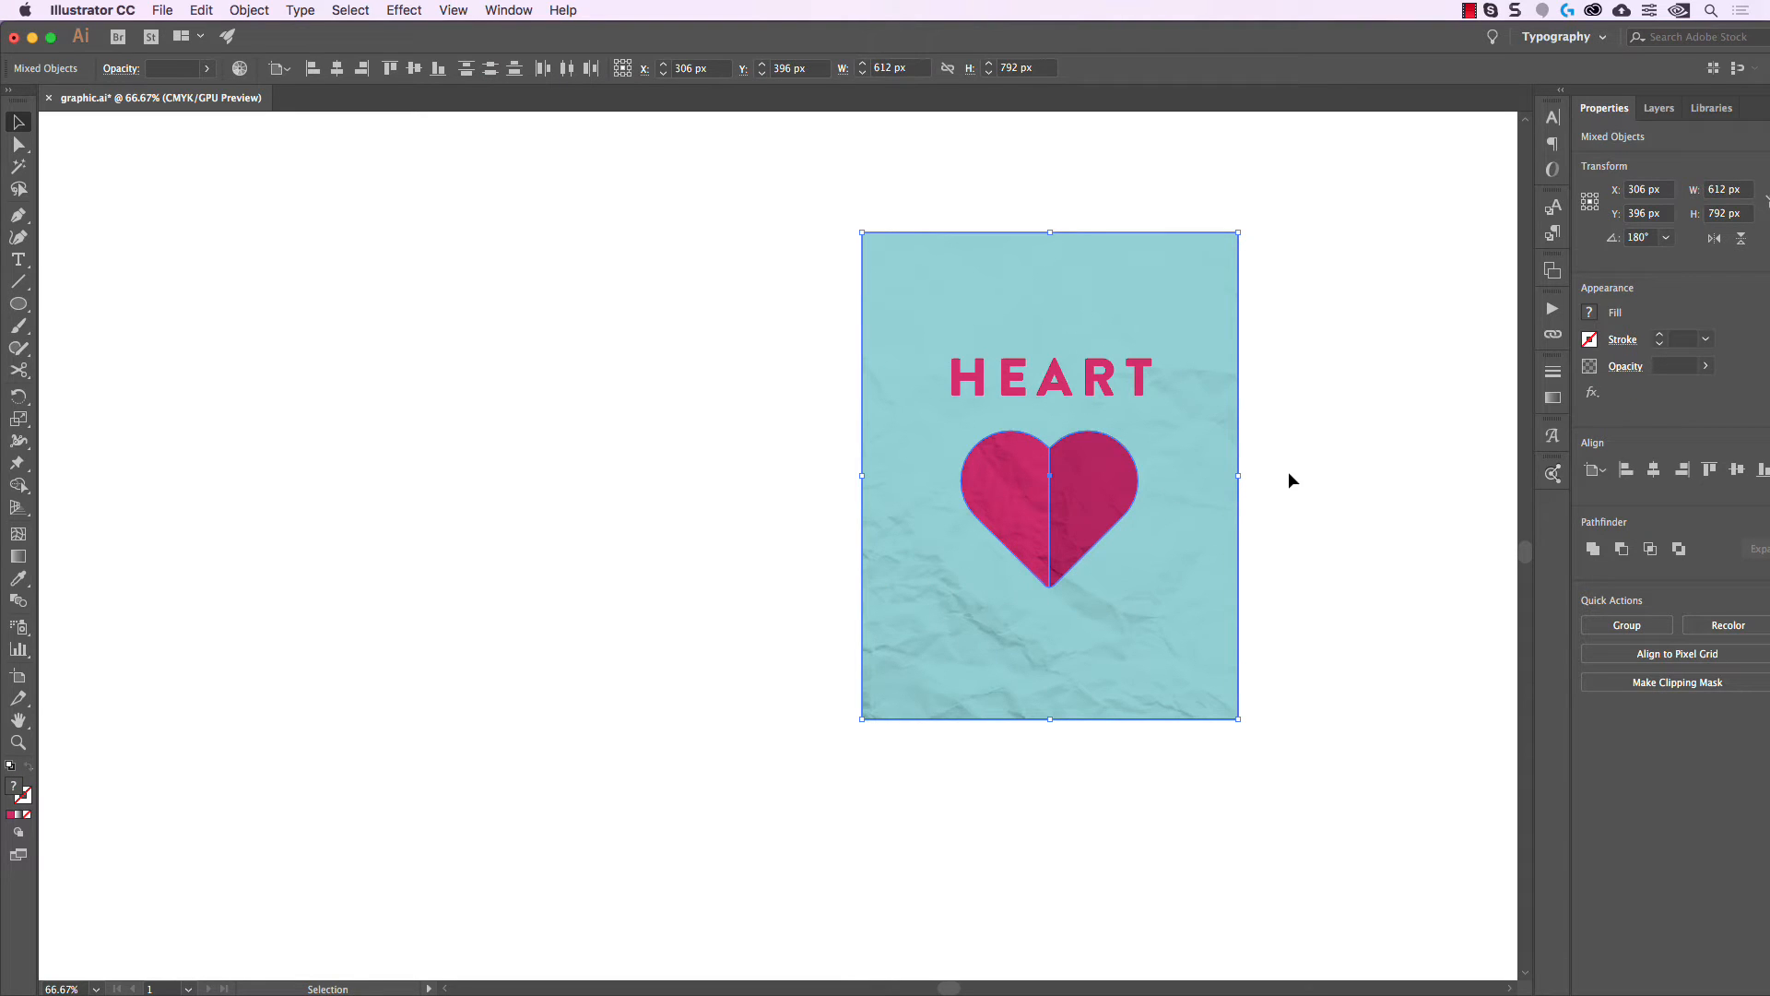
left_click_drag(1282, 445, 1196, 515)
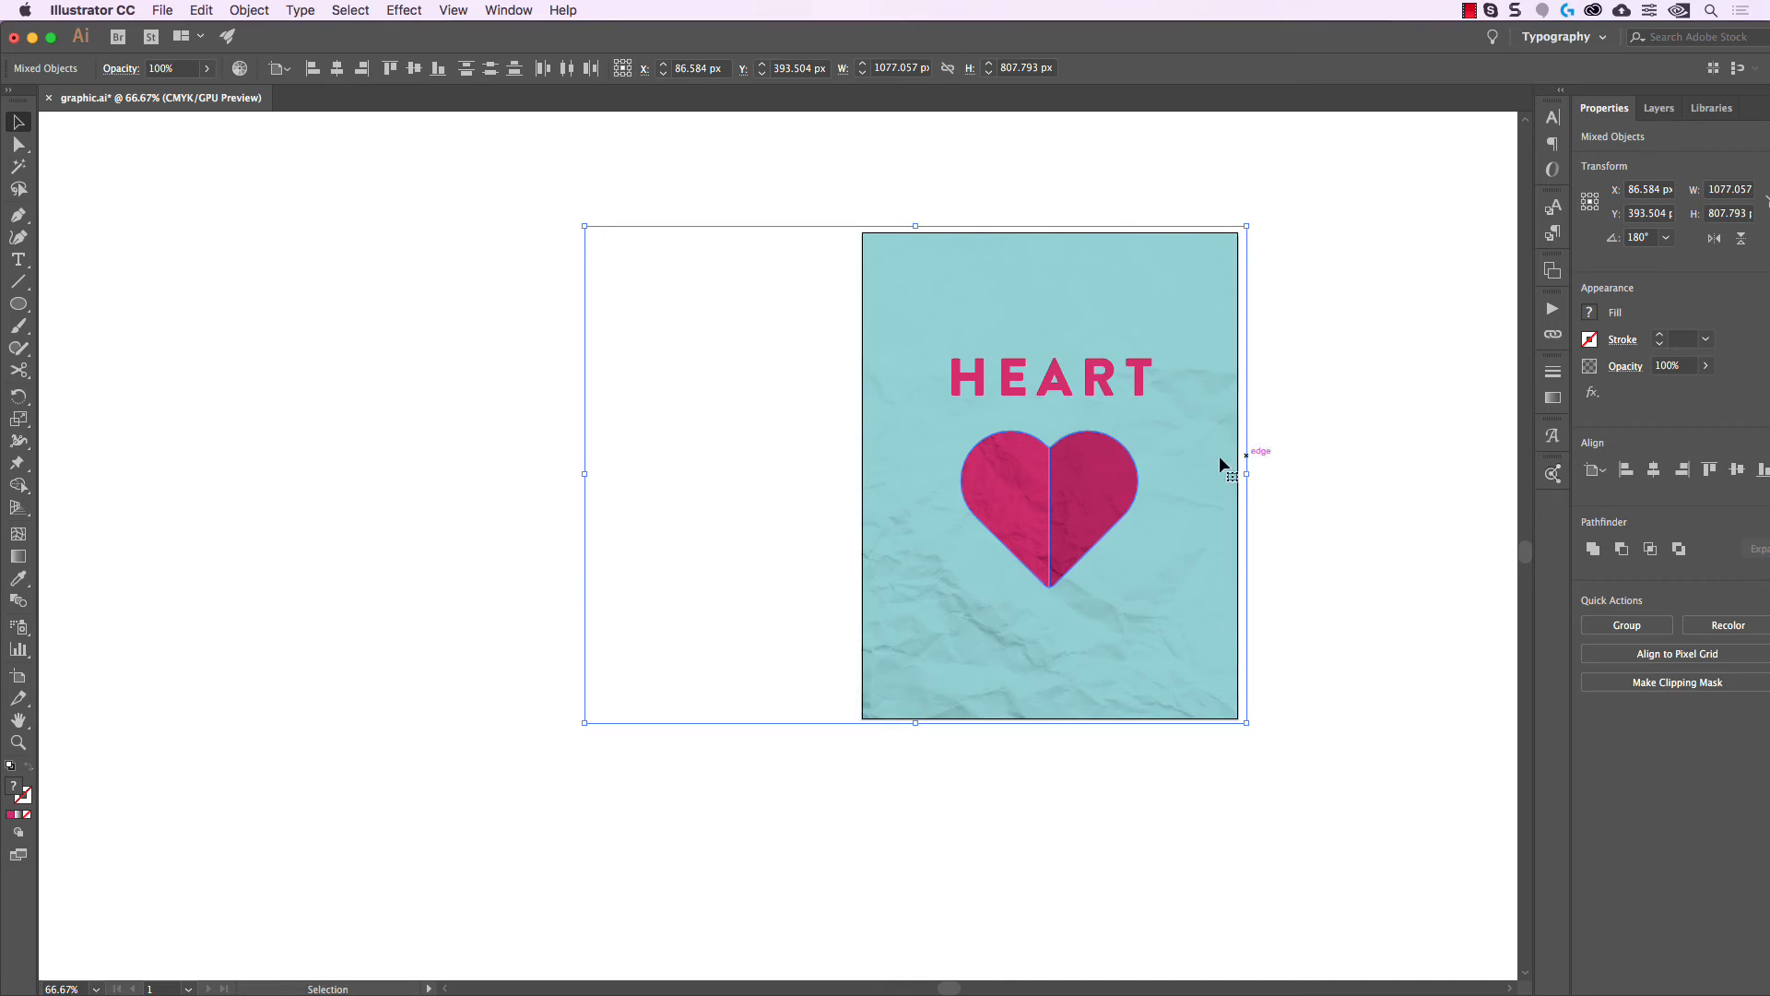
right_click(1084, 480)
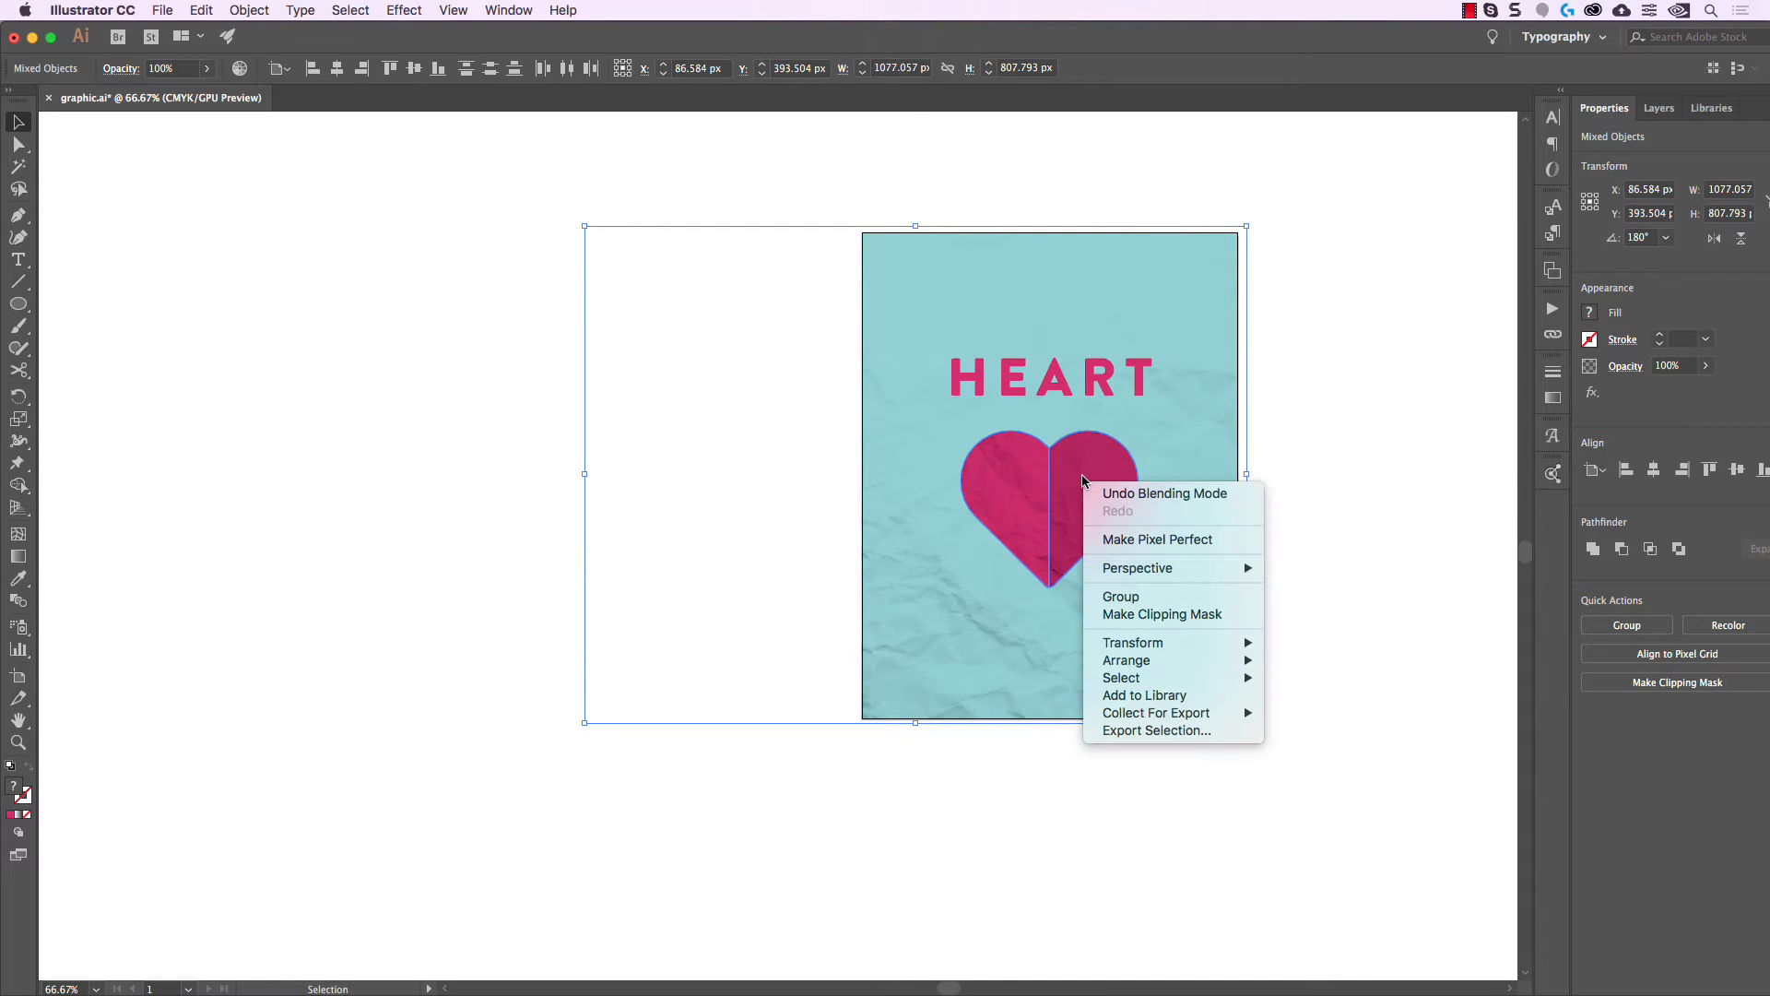
left_click(1187, 597)
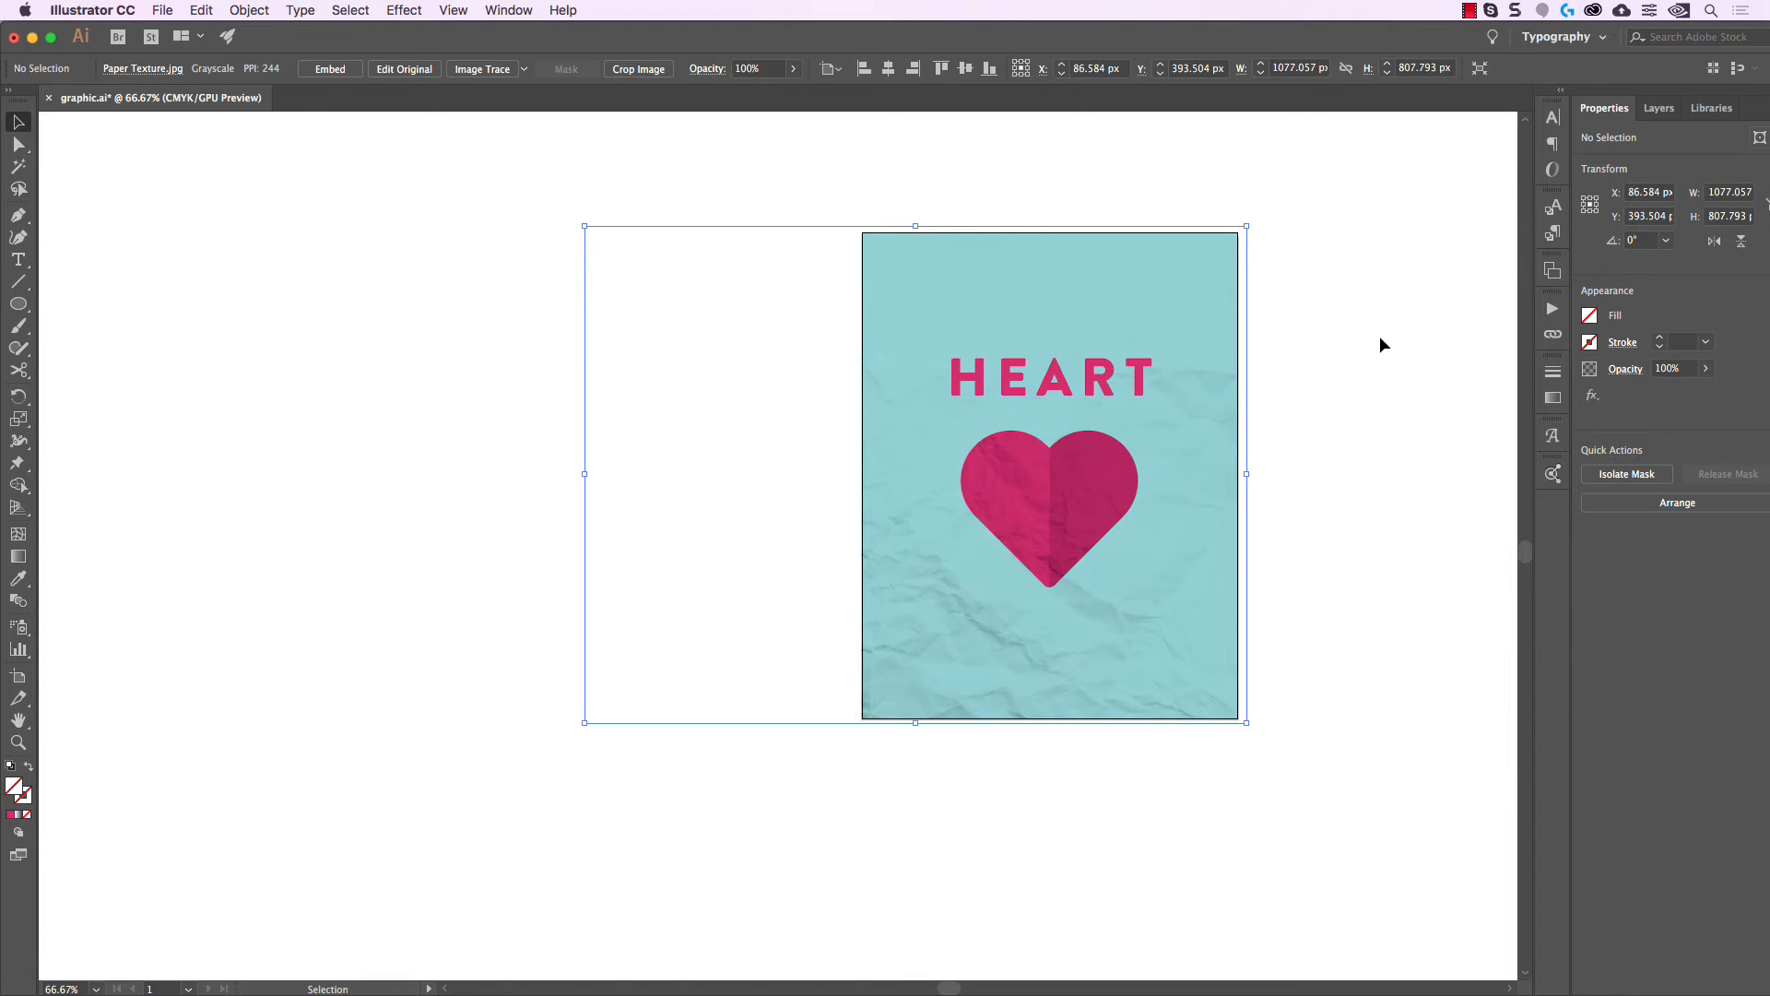
Try moving the grouped heart off the poster onto the empty canvas, and undo the moves.
left_click(1340, 494)
left_click_drag(1067, 522, 617, 523)
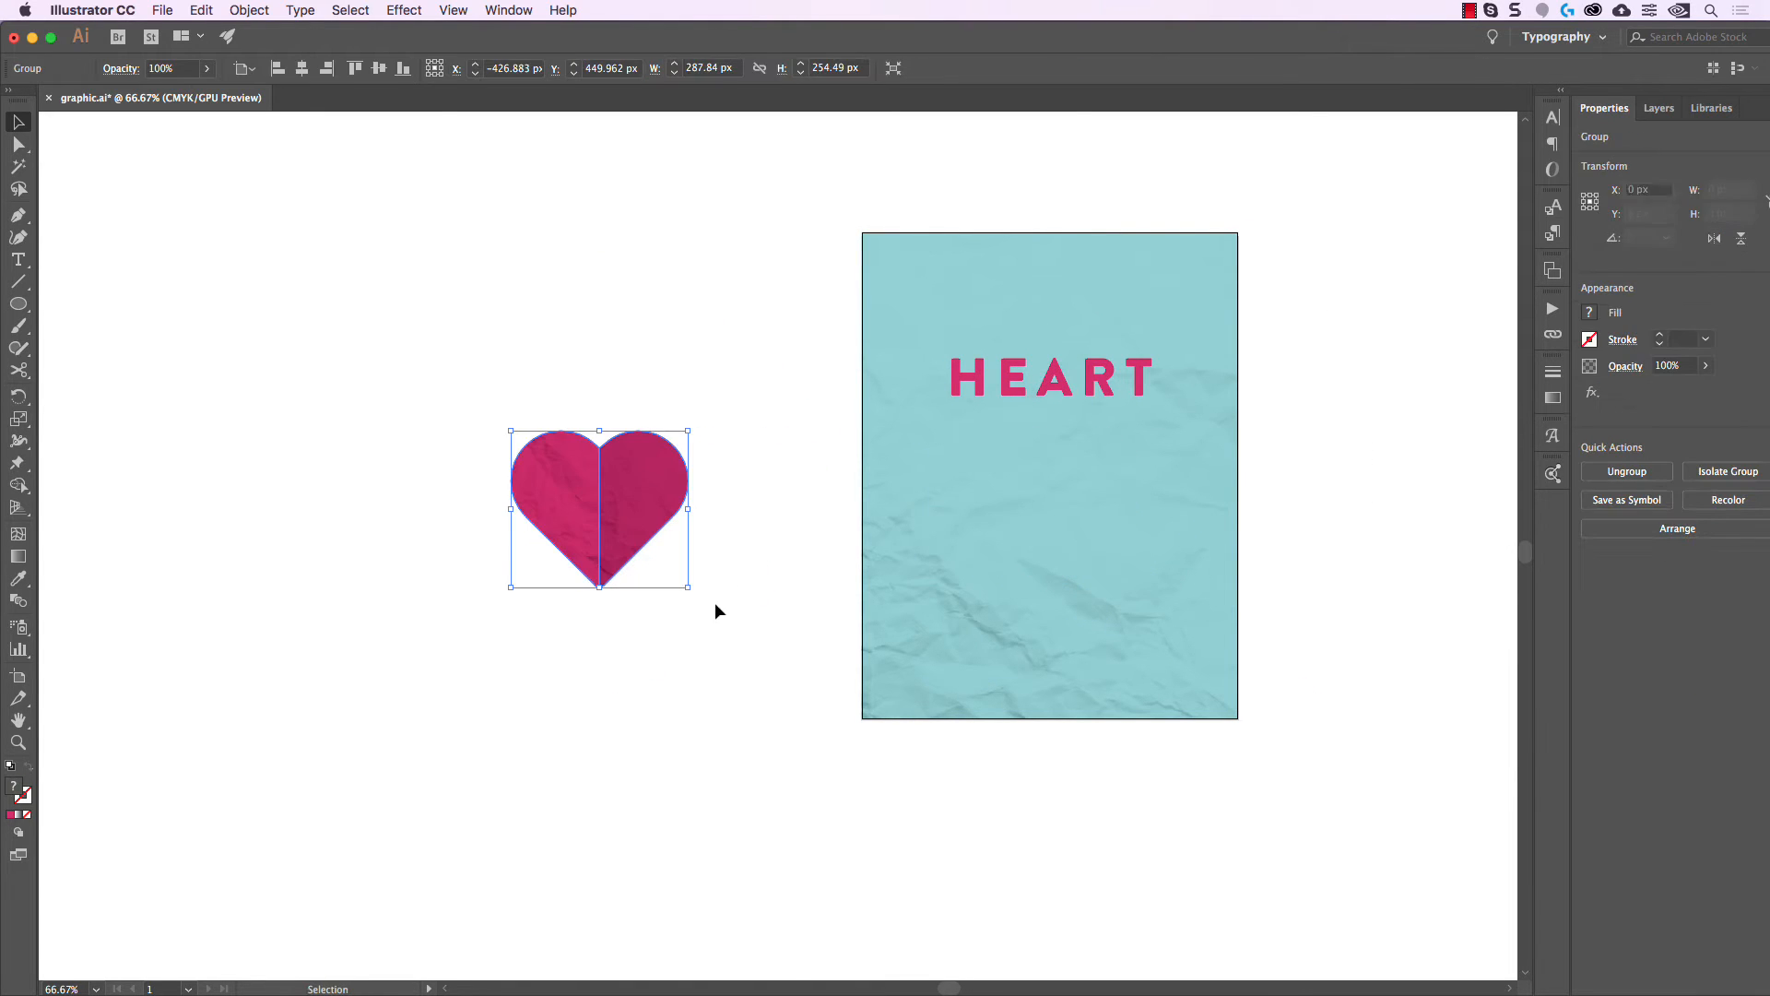
left_click(751, 683)
left_click(683, 502)
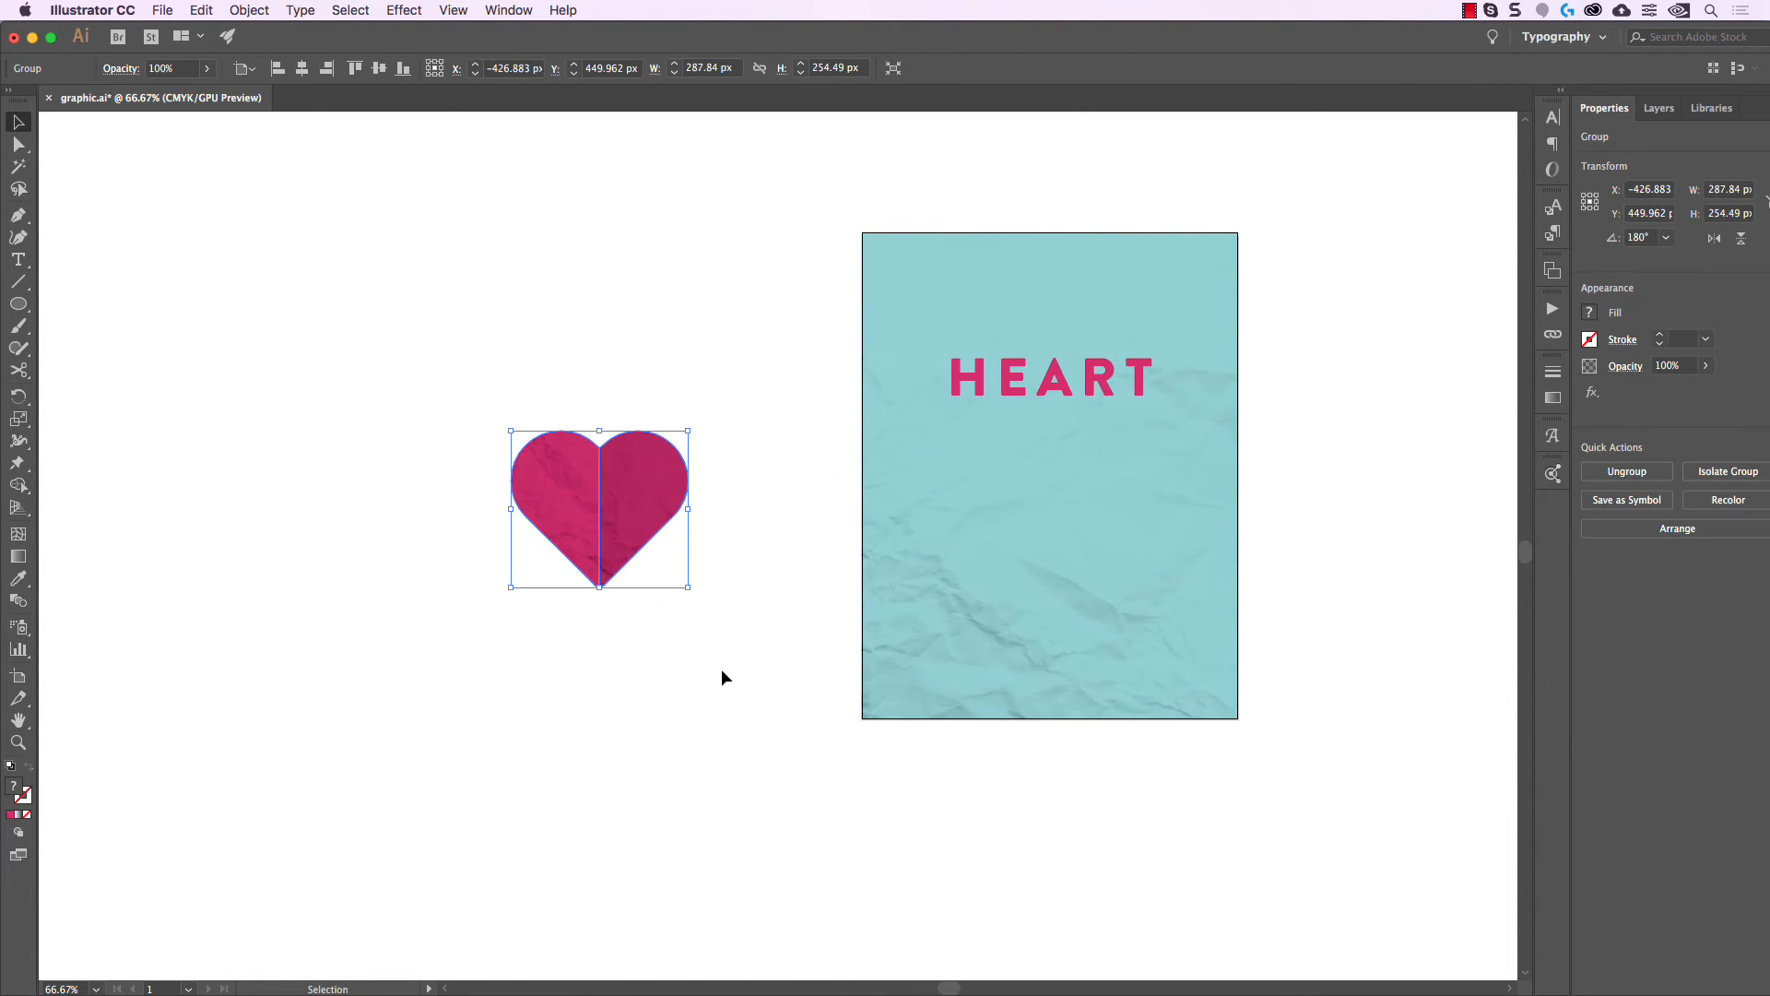
key("ctrl+z")
key("ctrl+z")
key("ctrl+z")
key("ctrl+z")
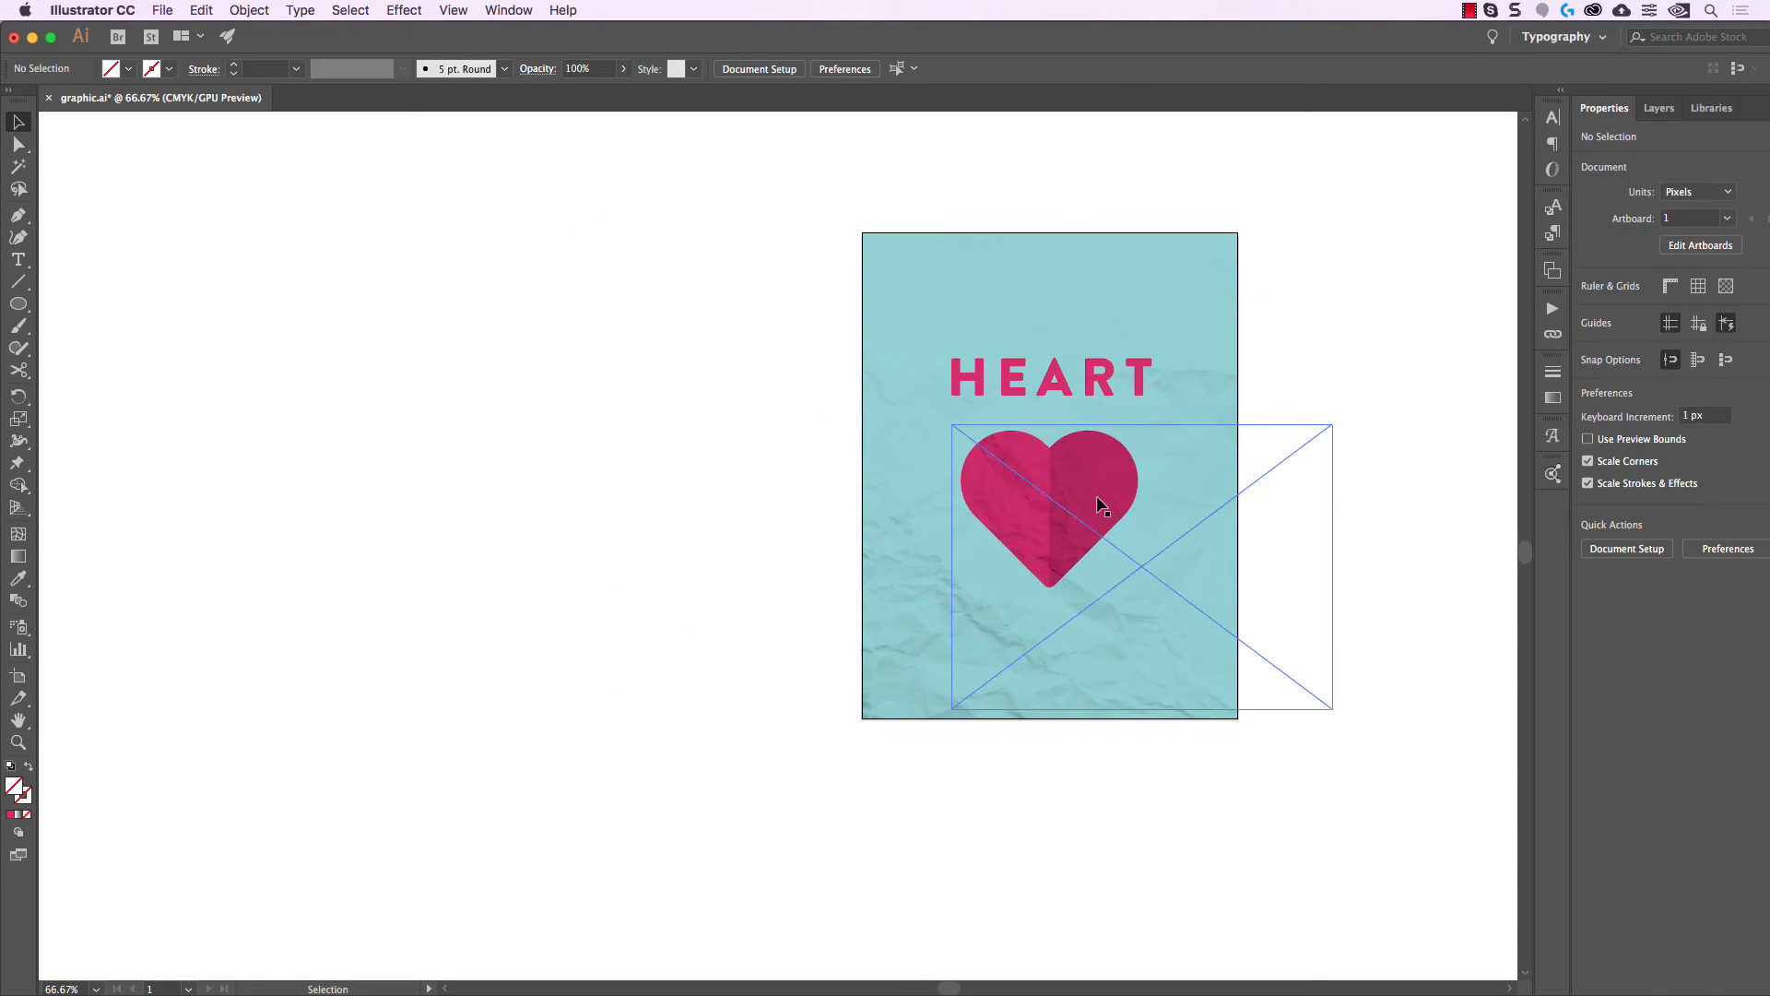
left_click_drag(1102, 505, 706, 484)
left_click(788, 677)
key("ctrl+z")
key("ctrl+z")
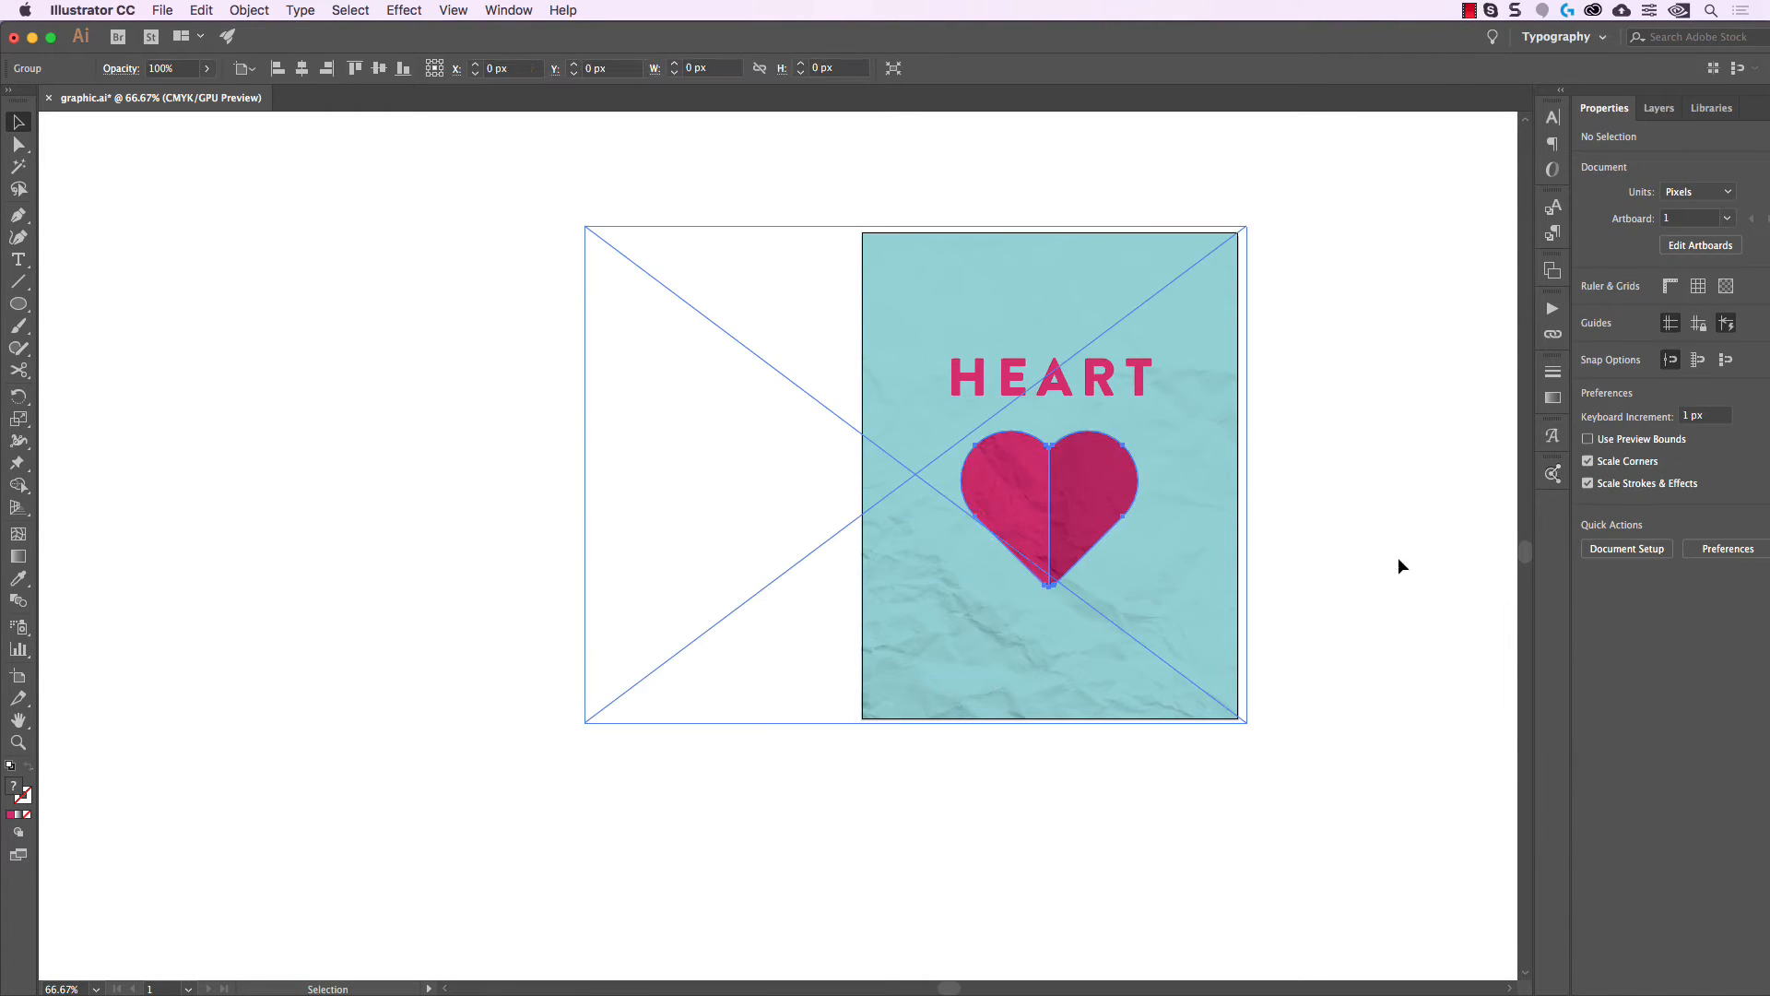
Set the blending mode of the whole heart group to Multiply over the textured background and deselect it.
left_click(1398, 553)
left_click_drag(1362, 505, 1439, 509)
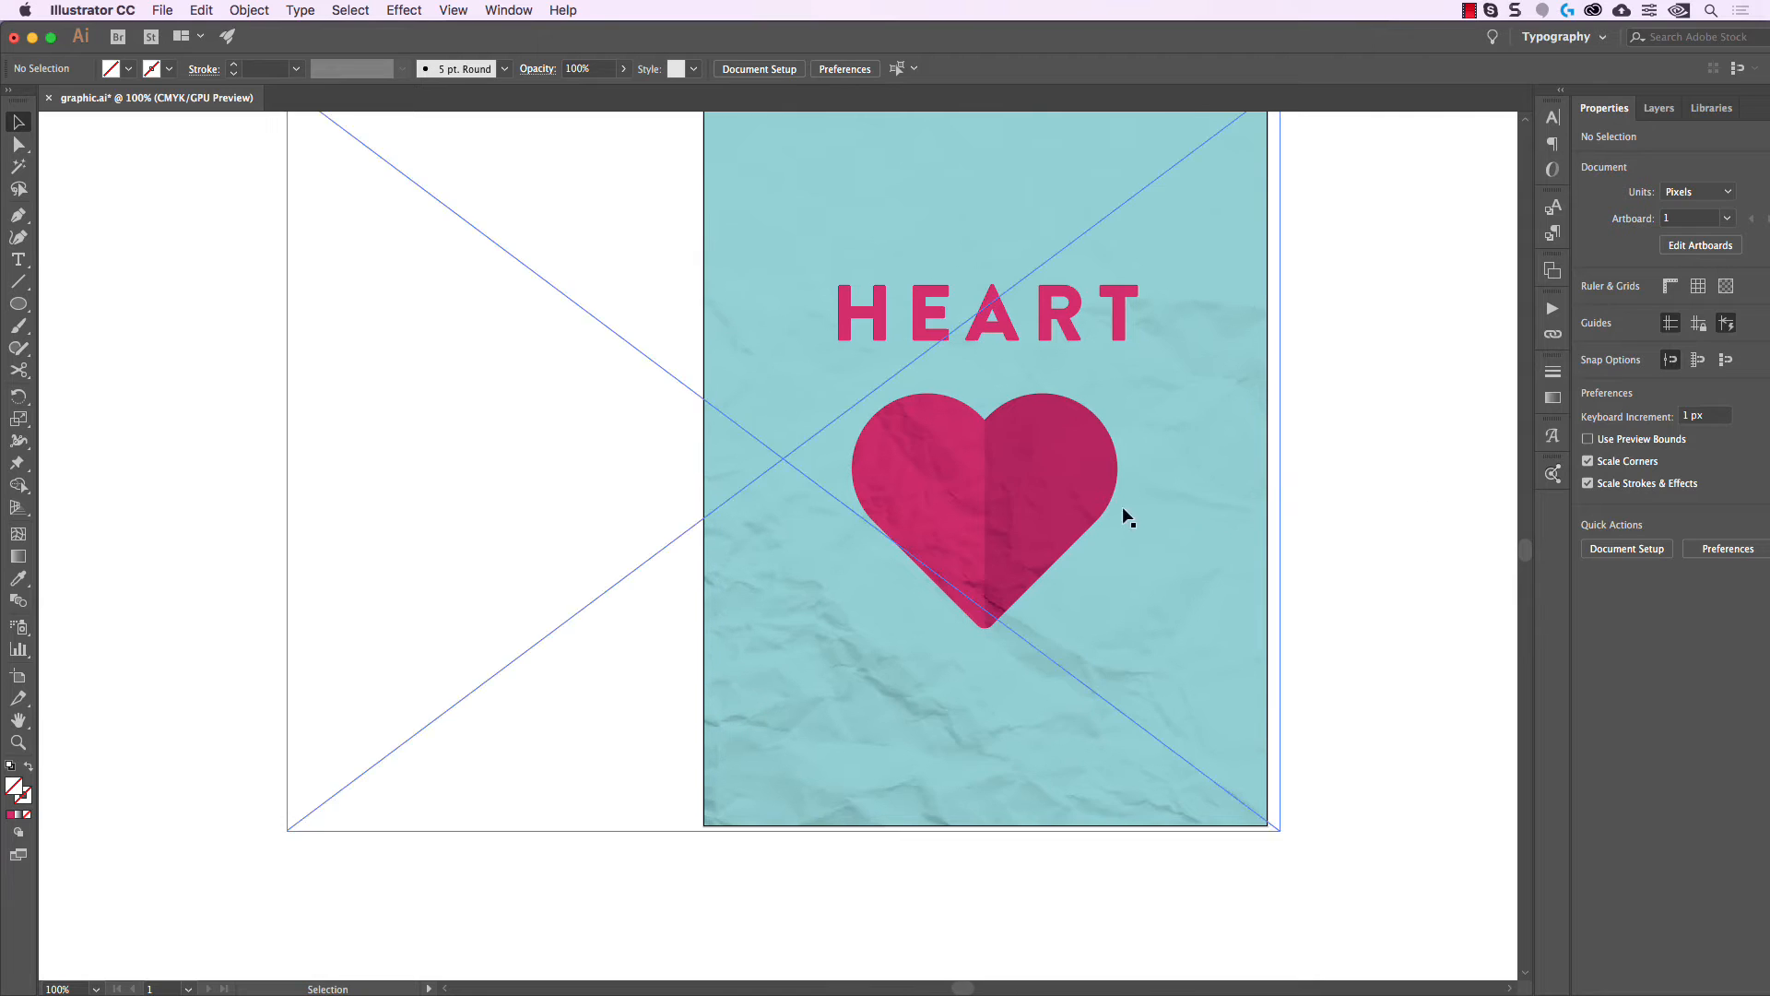
left_click(1039, 448)
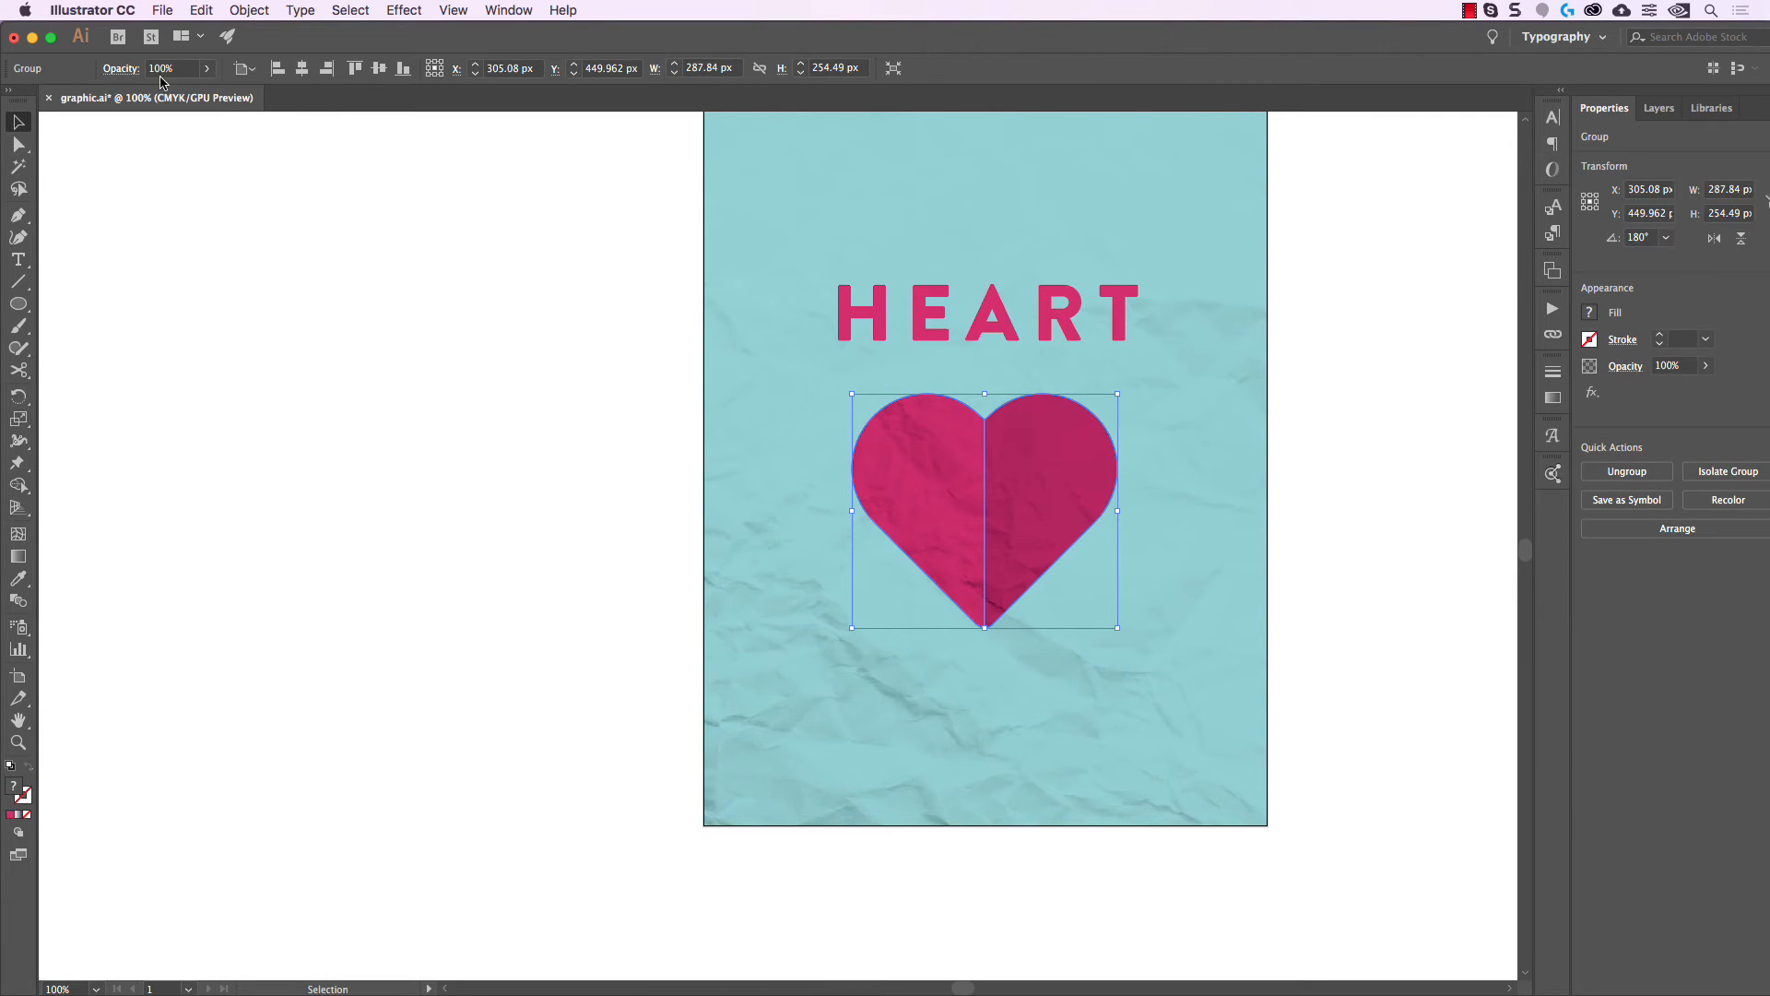
left_click(128, 69)
left_click(51, 99)
left_click(60, 166)
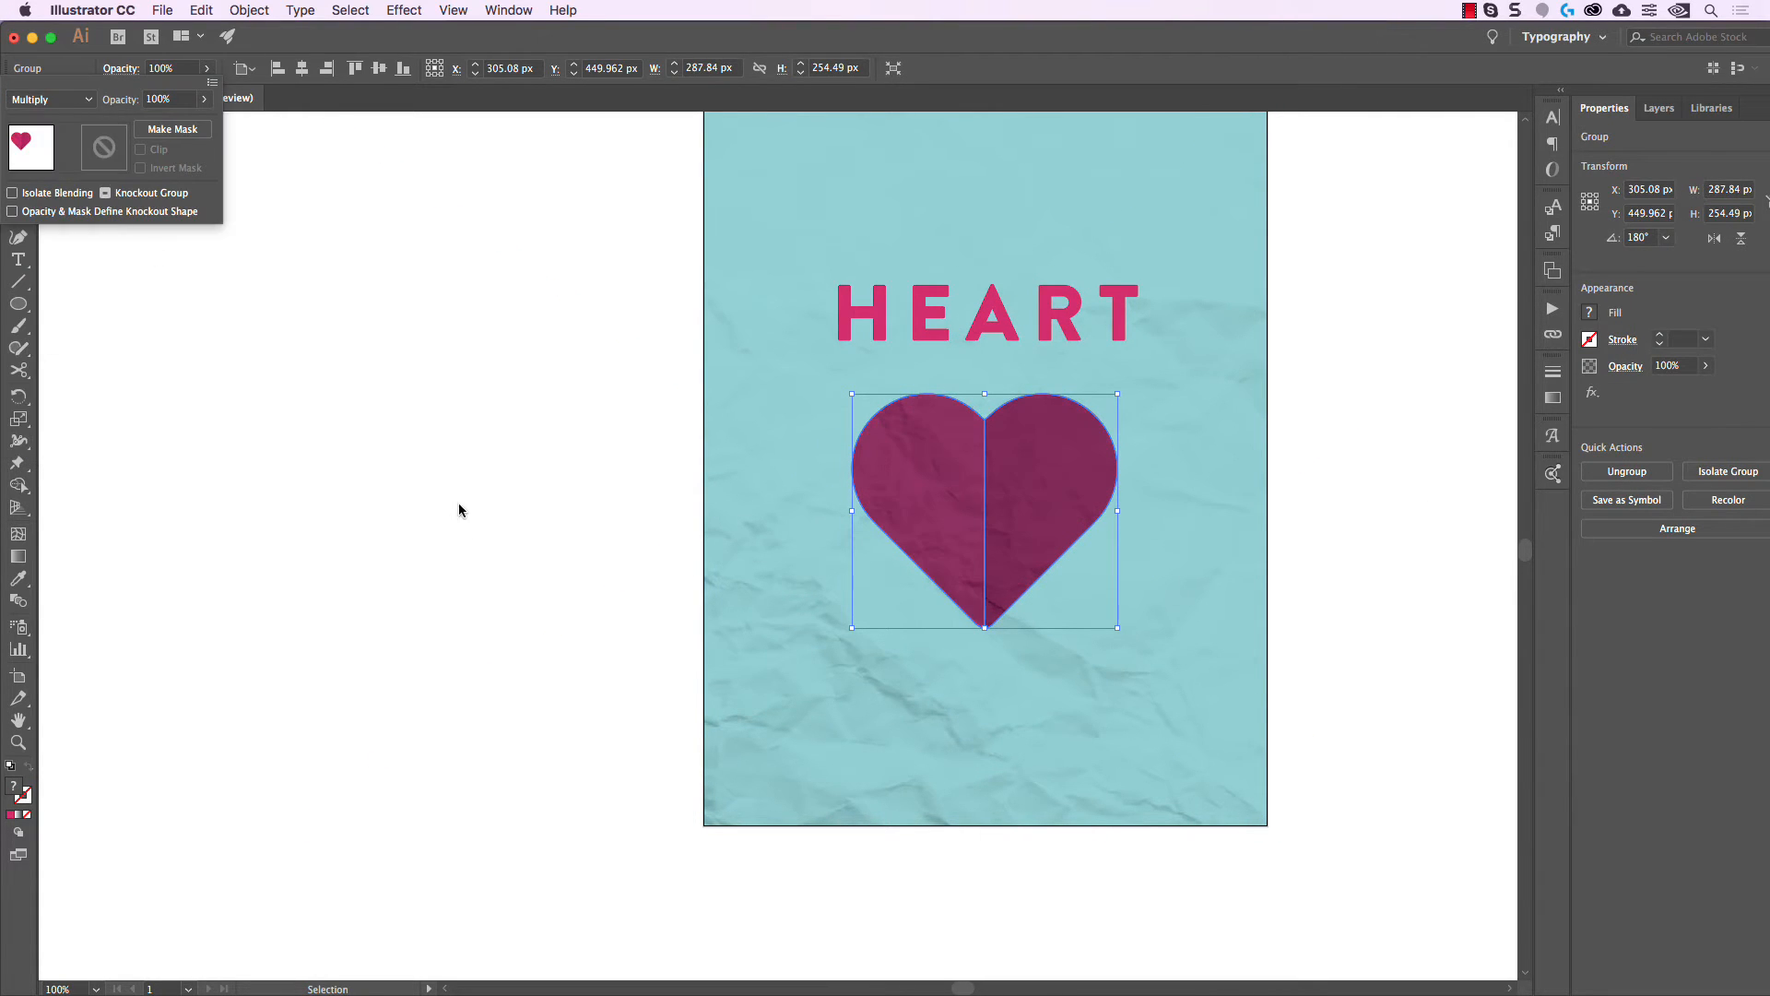
left_click(459, 507)
left_click(460, 391)
left_click_drag(459, 395, 413, 457)
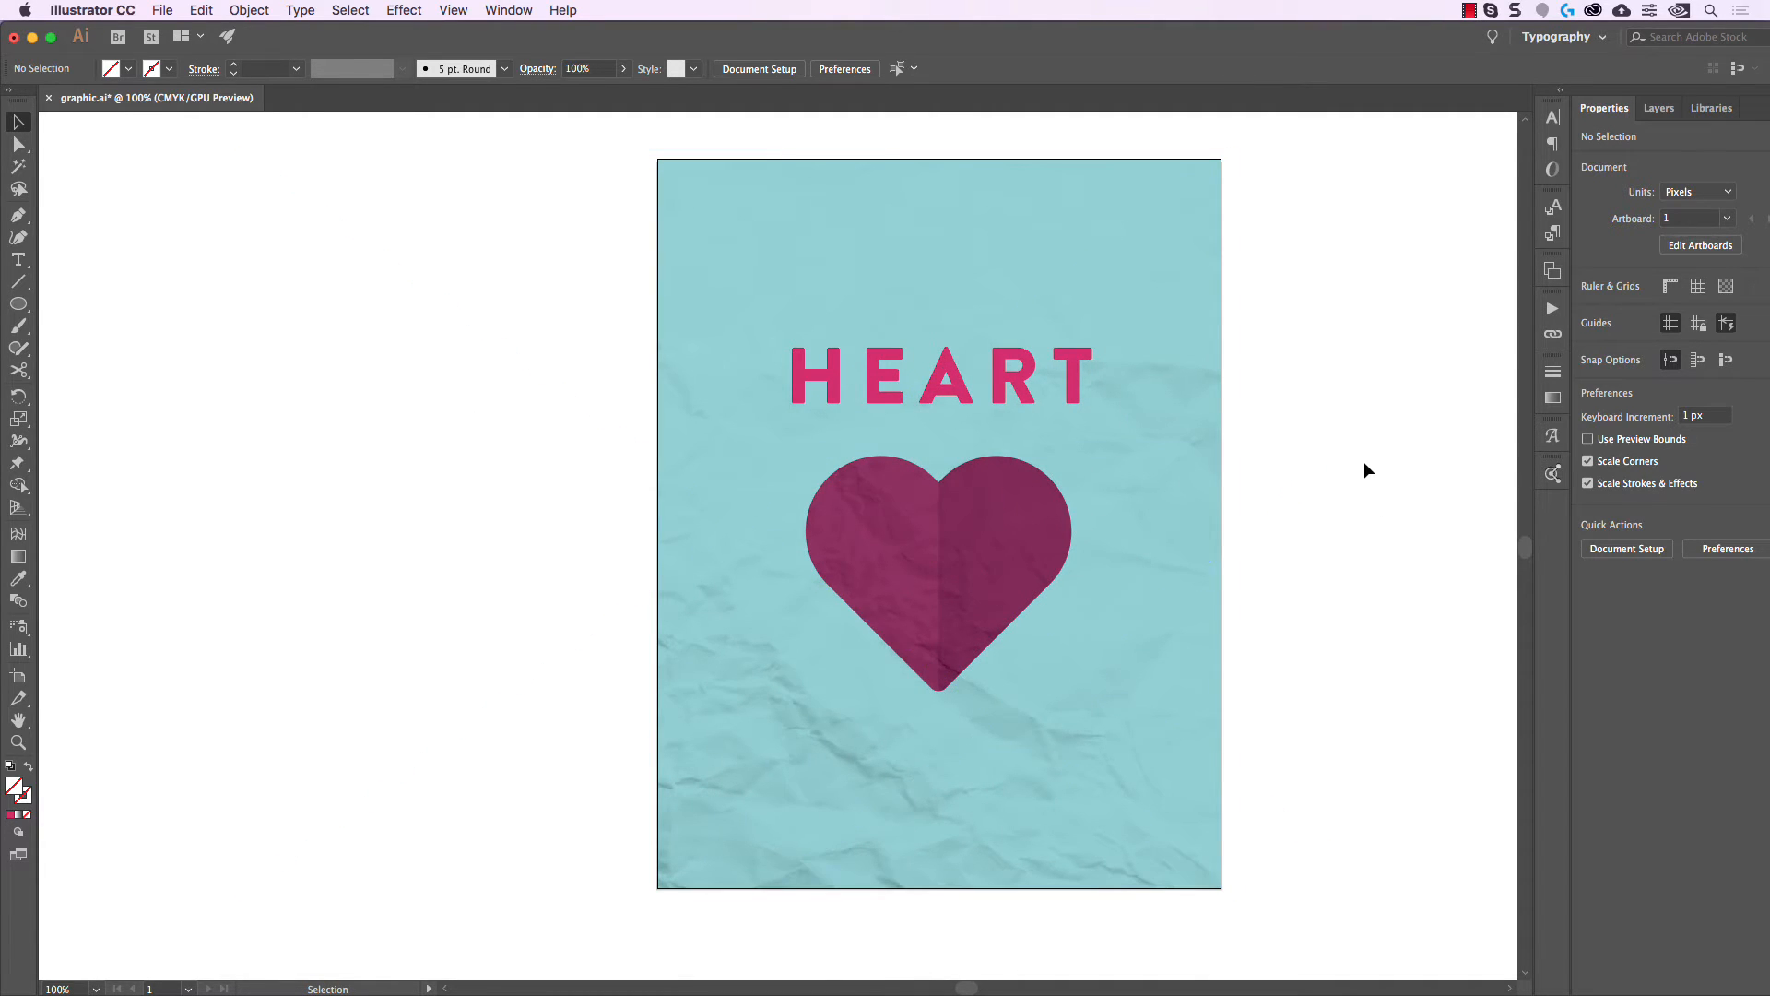
scroll(1011, 576, "up", 2)
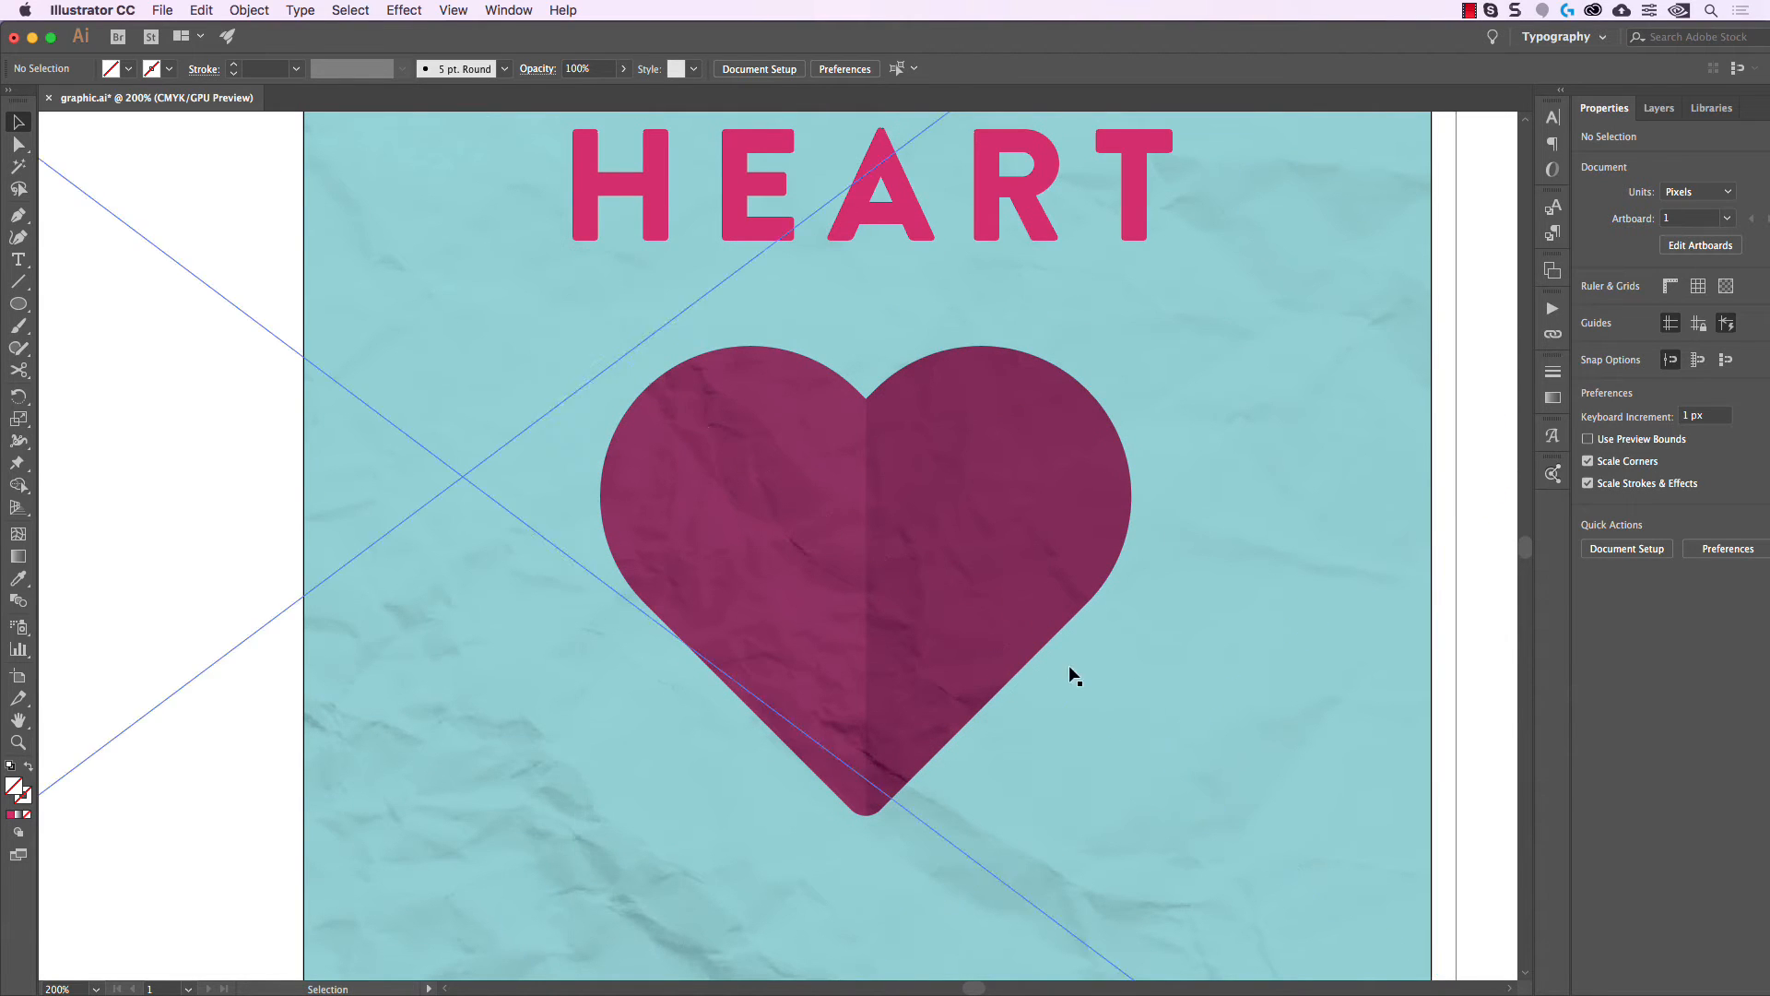
Enlarge the heart group proportionally about its centre to about 487 by 430 px and deselect it.
scroll(1070, 661, "down", 1)
scroll(1070, 661, "down", 1)
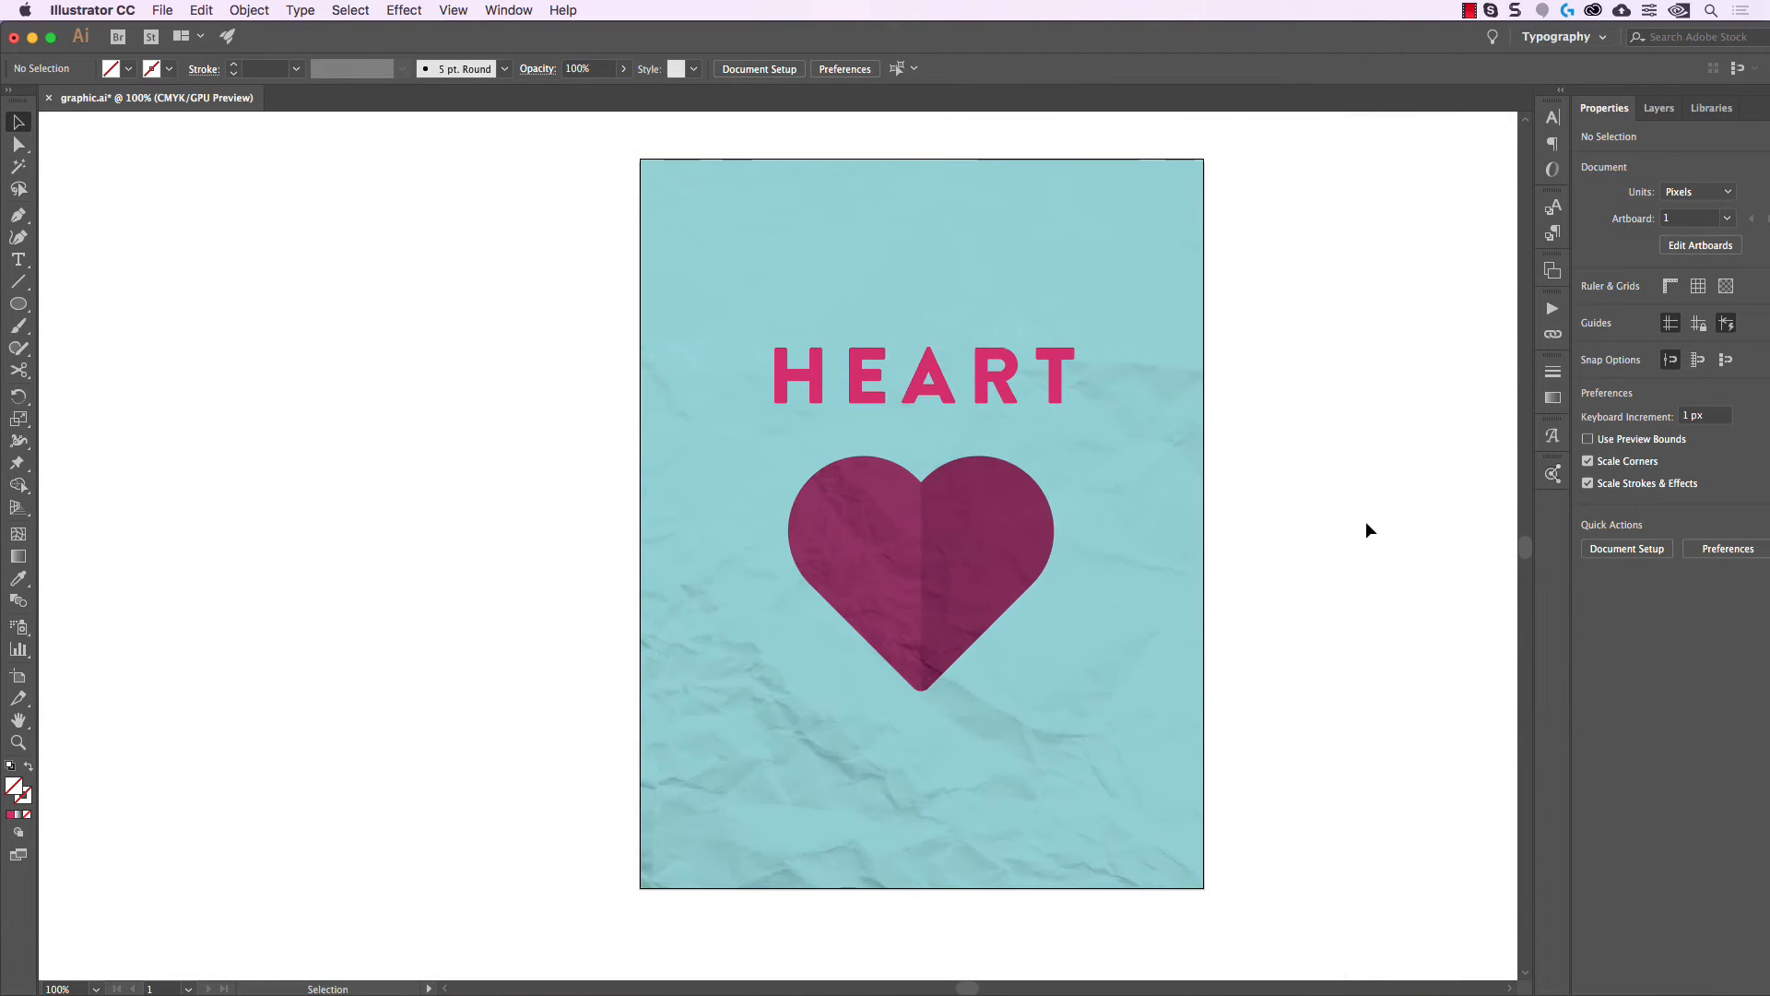
left_click_drag(1369, 437, 1331, 448)
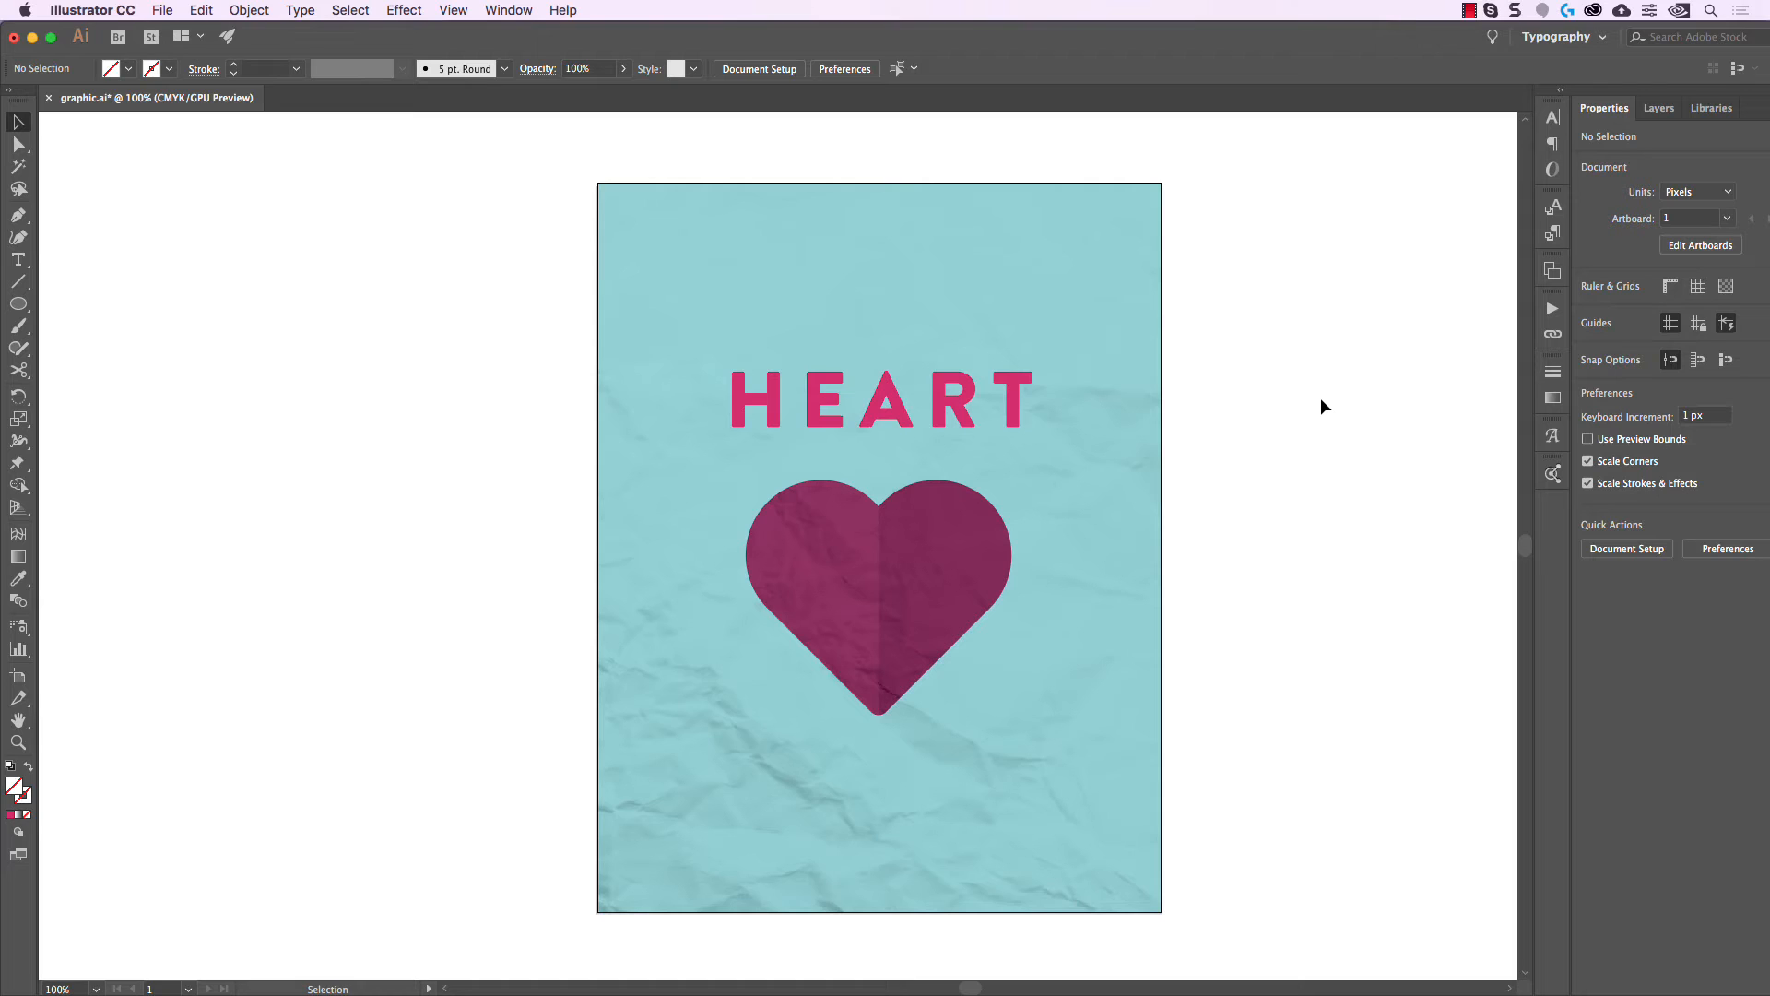
left_click(944, 545)
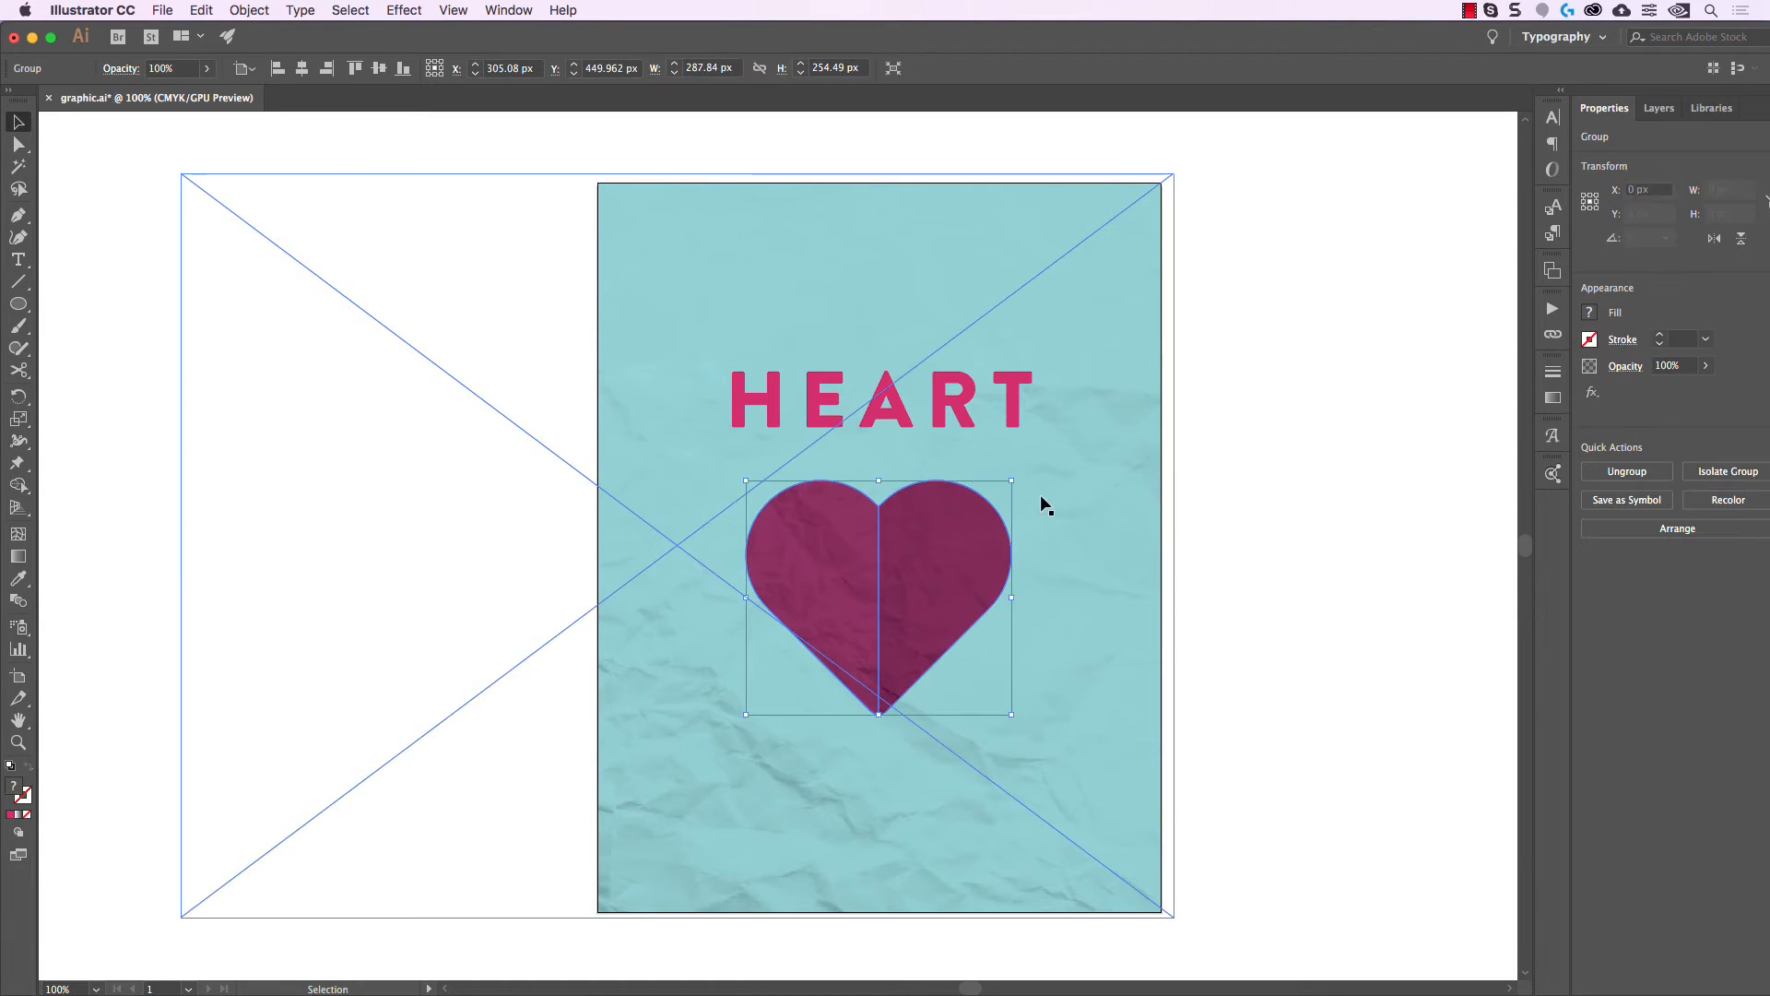
left_click_drag(1012, 480, 1056, 429)
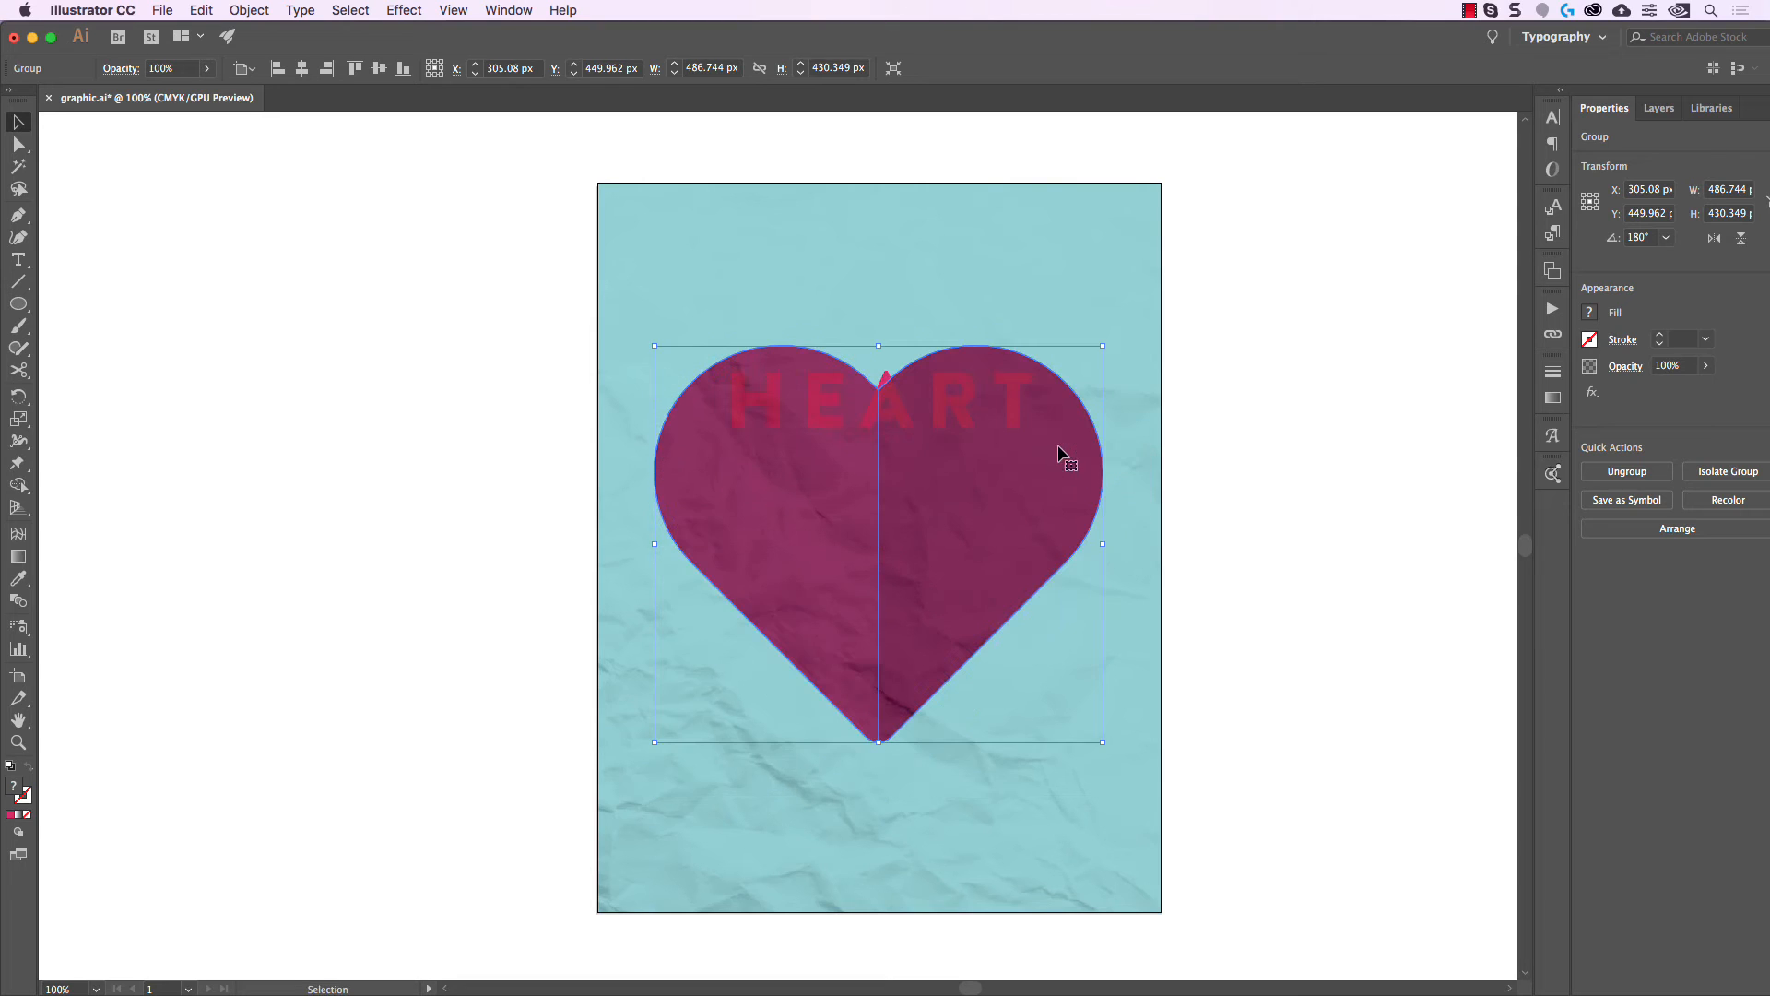
key("super+shift+a")
Fill the HEART lettering with white.
left_click(1016, 383)
left_click(883, 378)
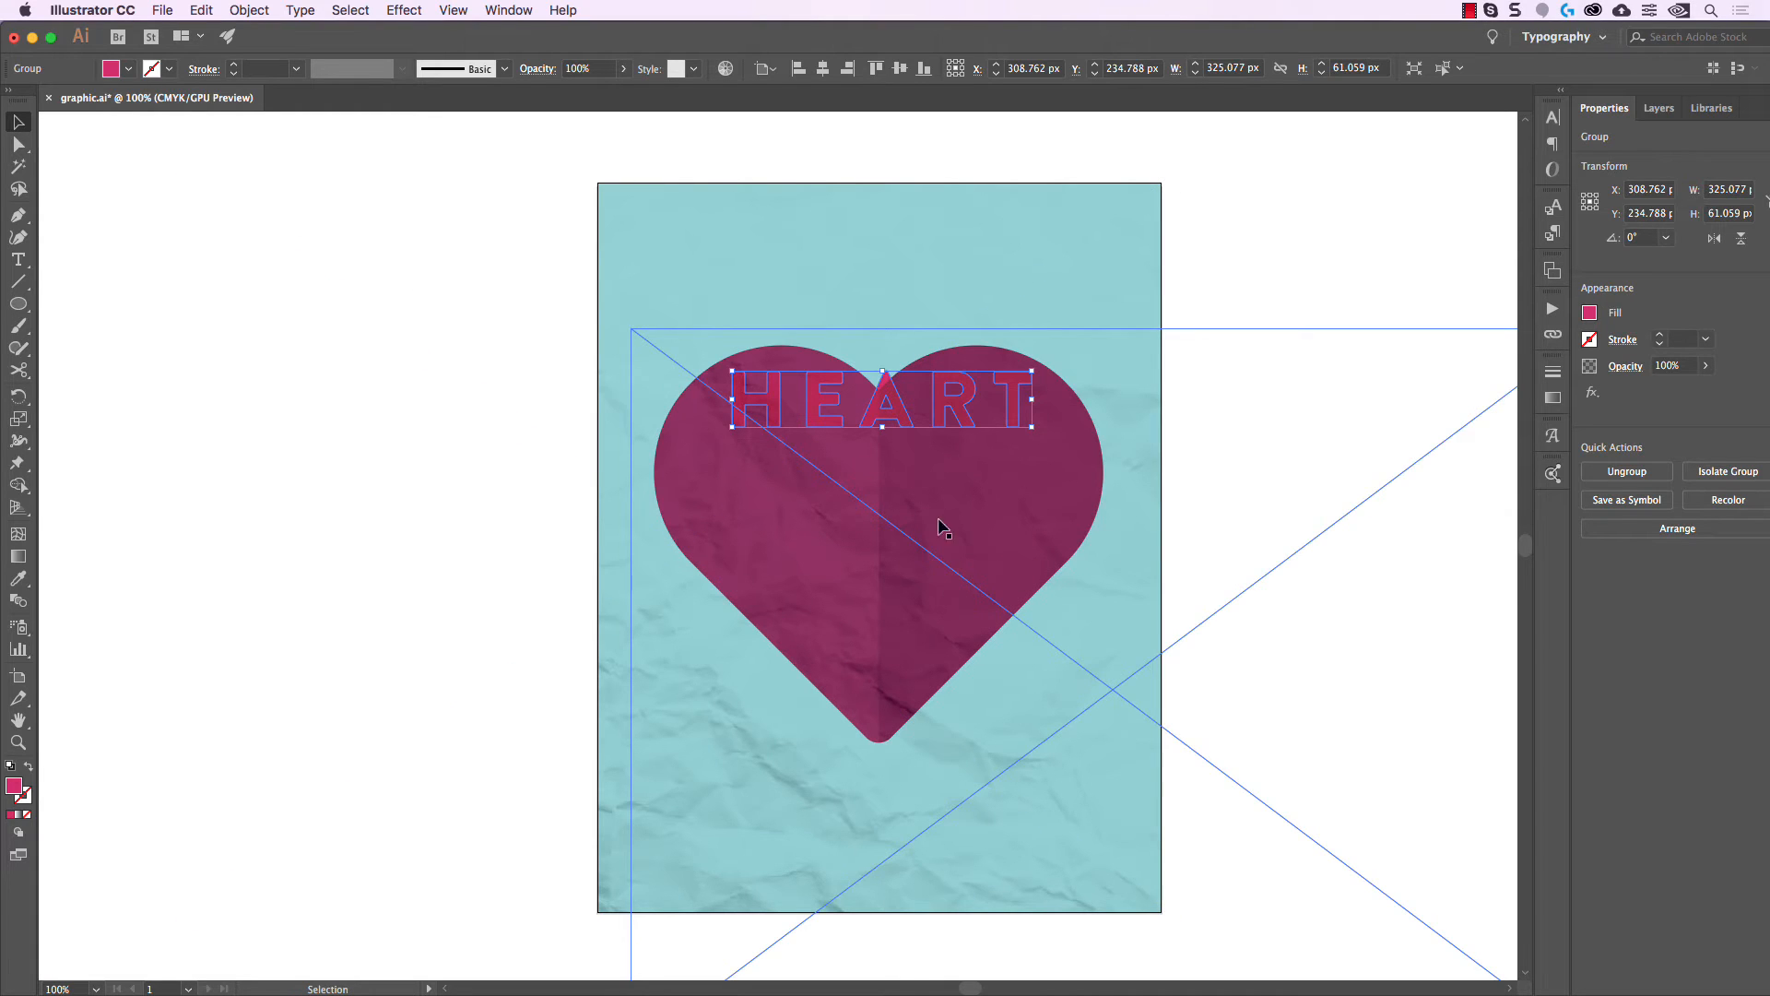
left_click(111, 70)
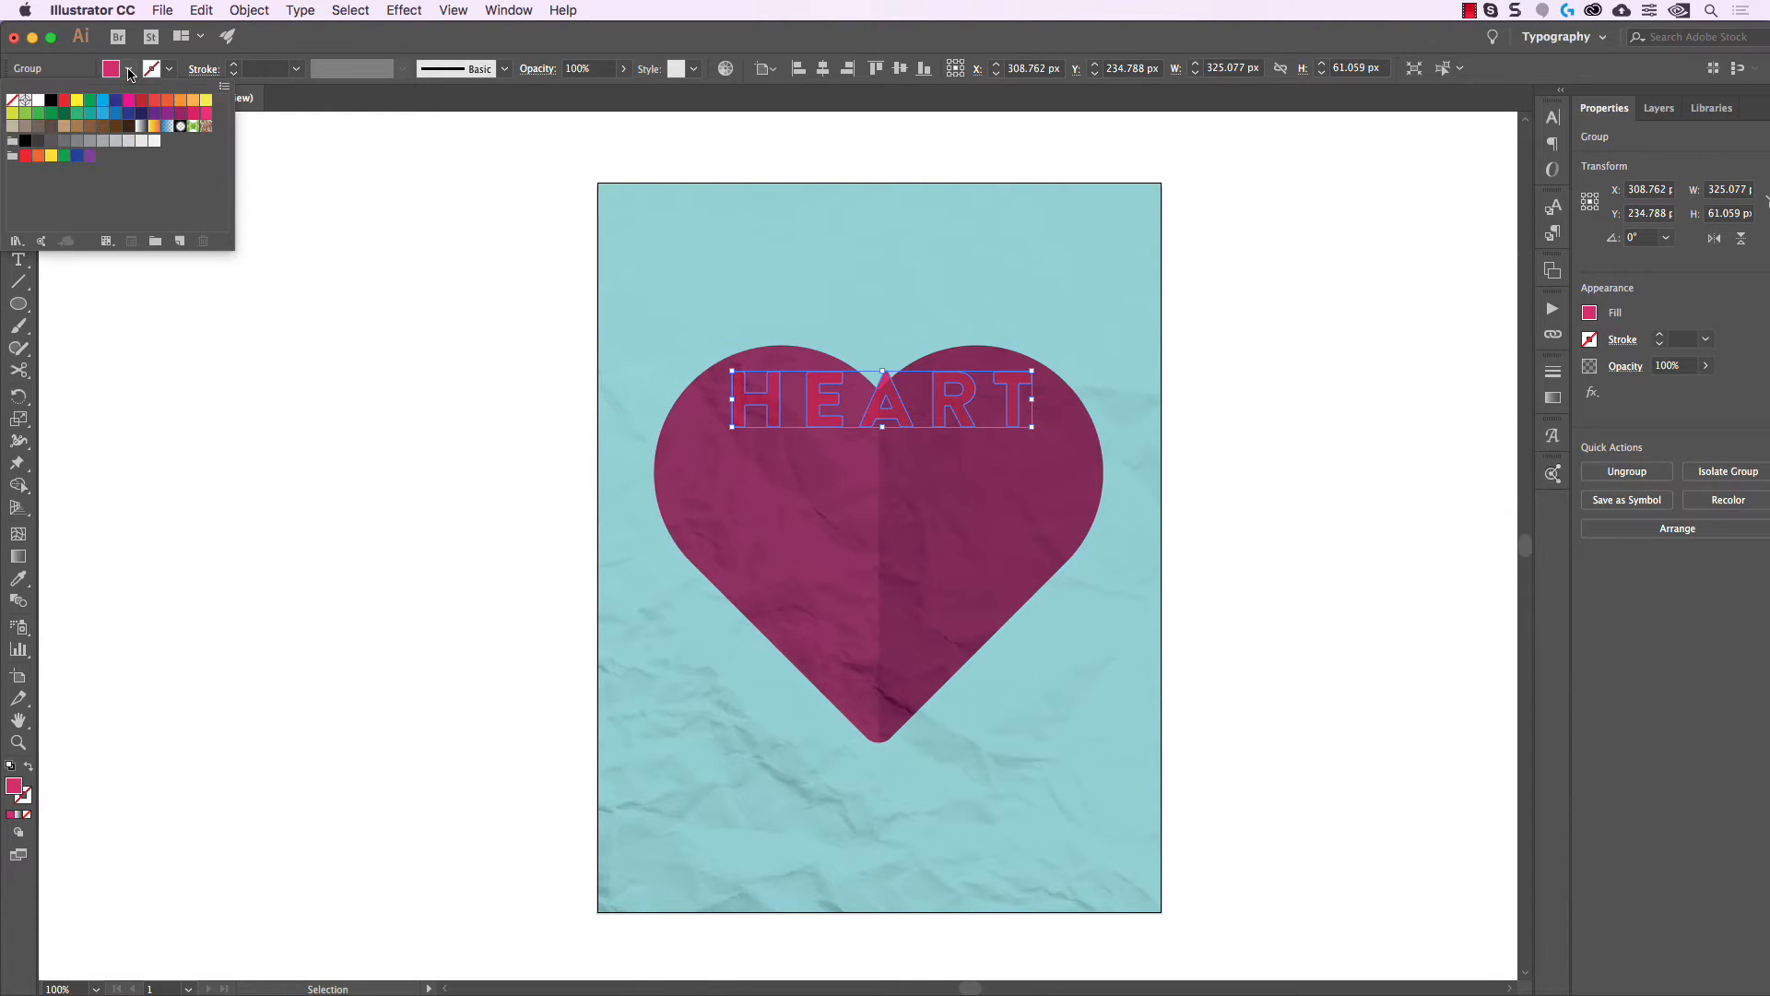
left_click(35, 100)
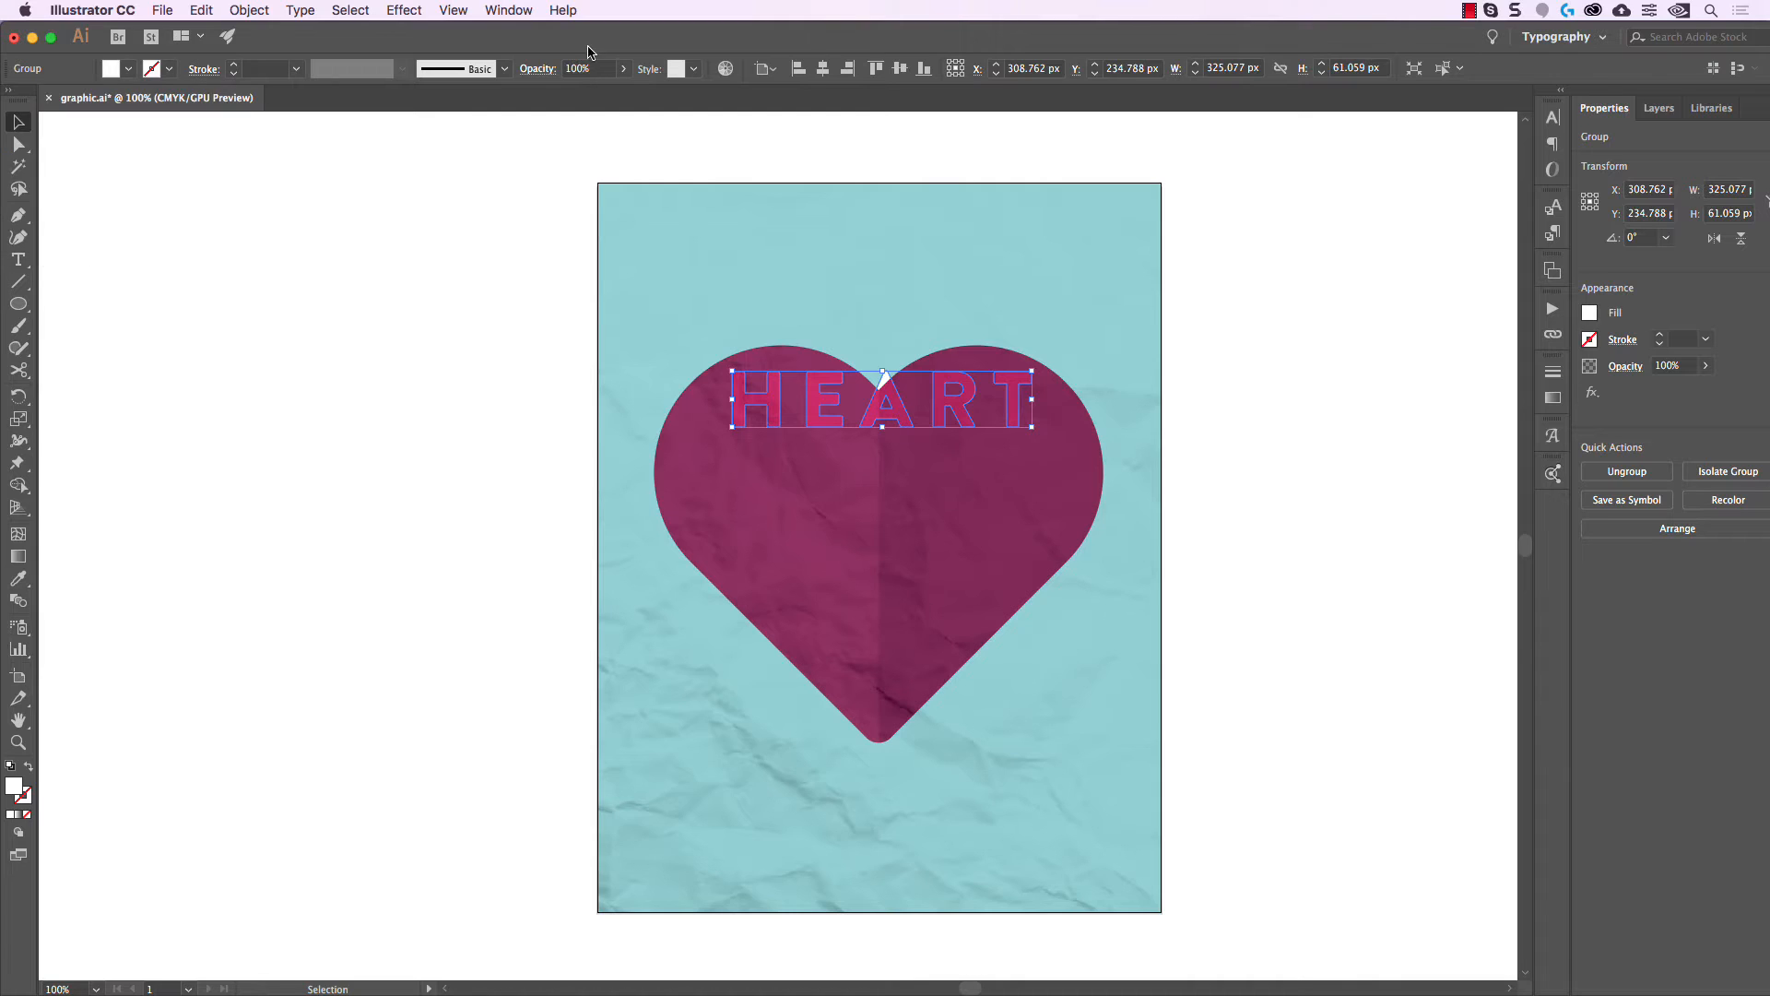
Bring the HEART lettering to the front and move it down into the middle of the heart.
left_click(267, 12)
mouse_move(277, 50)
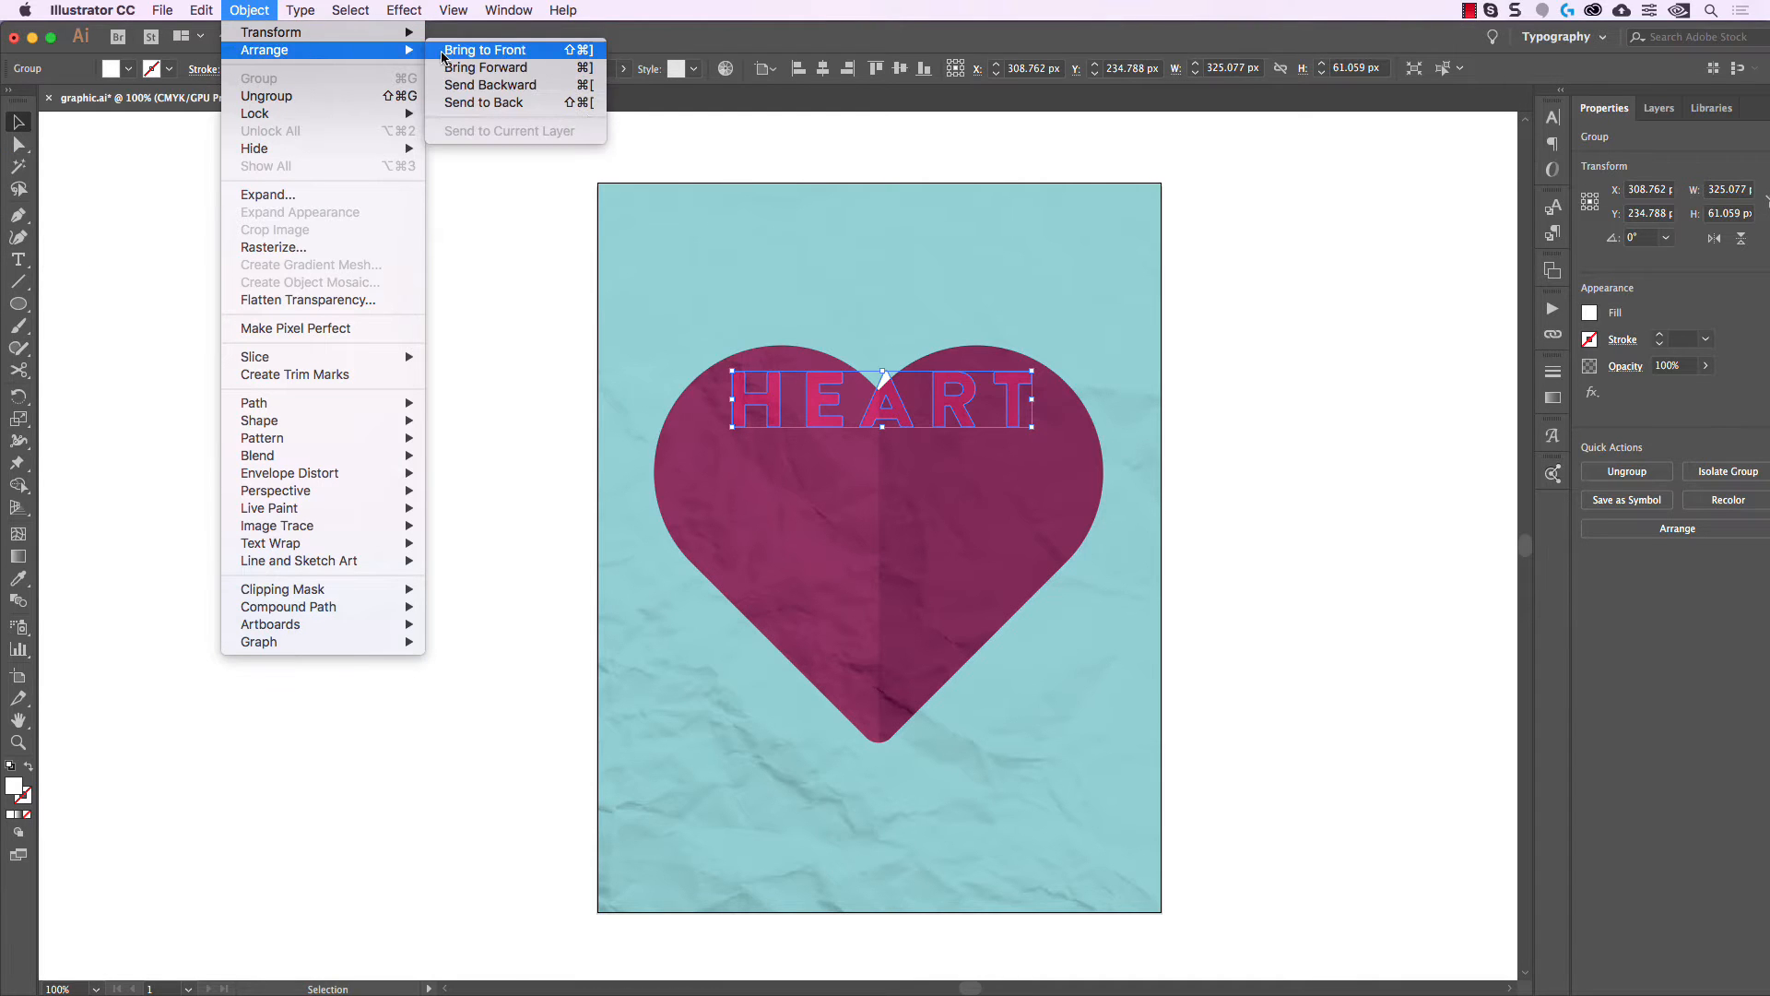
left_click(508, 58)
left_click_drag(1017, 402, 1018, 506)
left_click(1258, 369)
scroll(1286, 323, "right", 1)
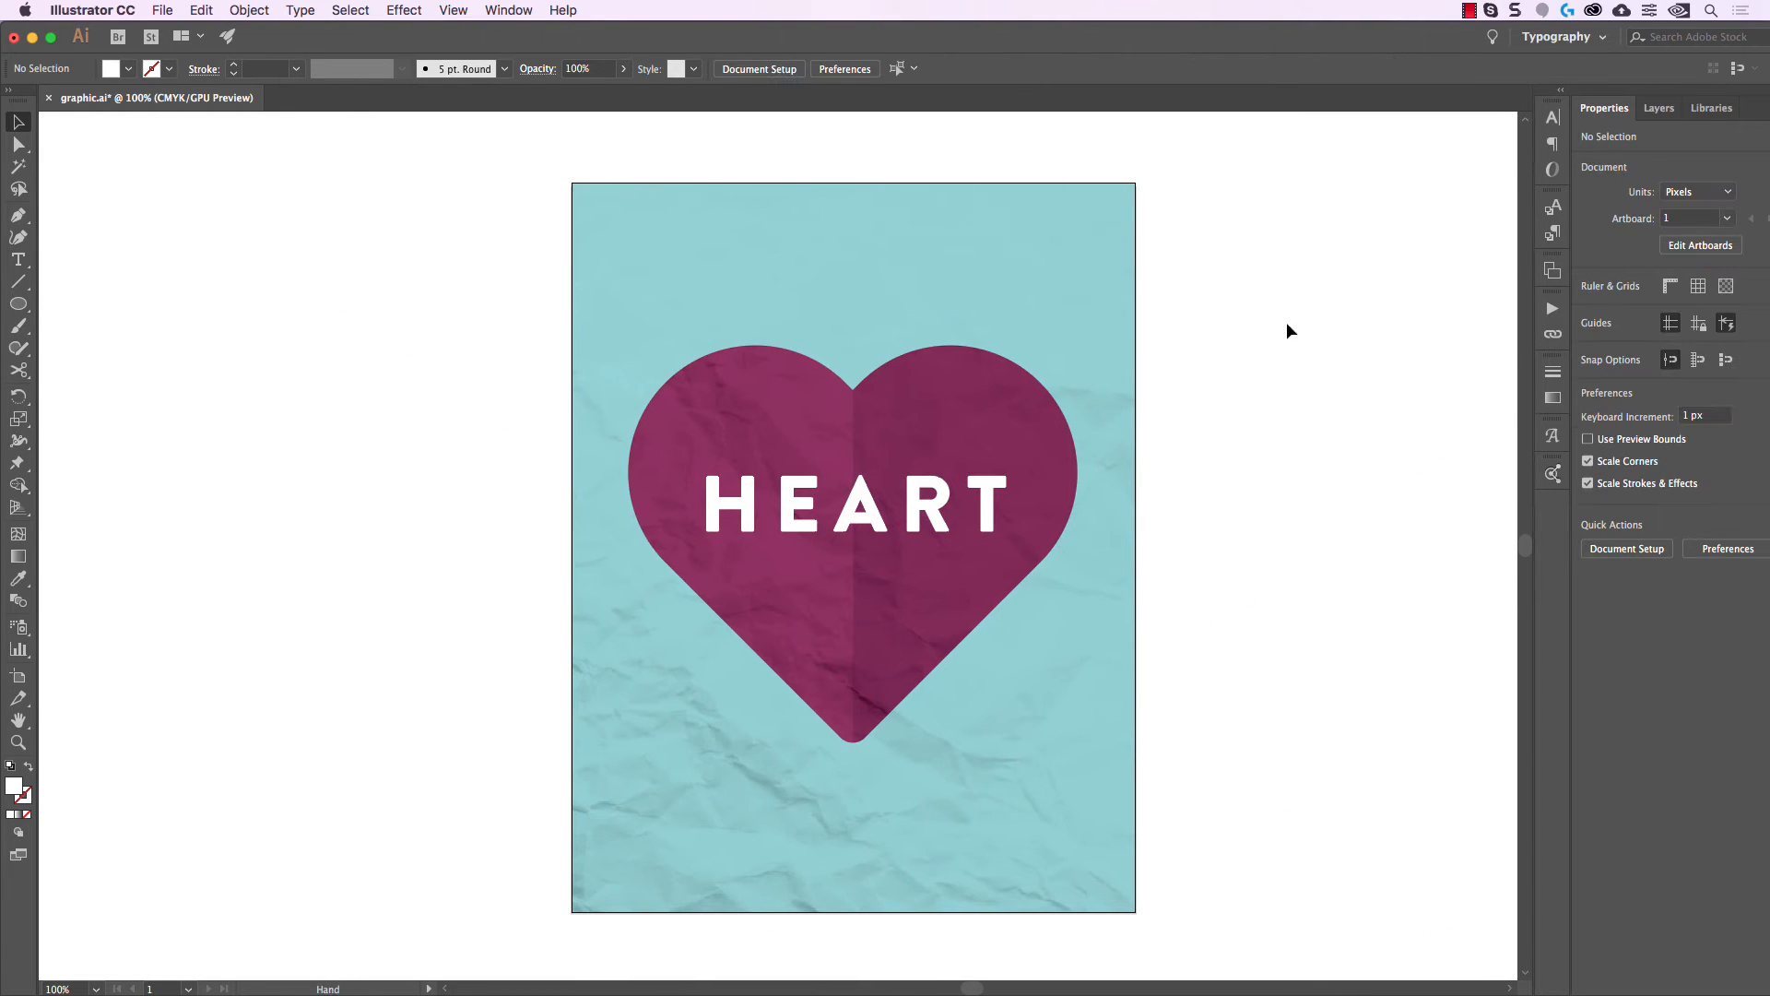
Scale the HEART lettering up proportionally about its centre to about 360 px wide and nudge it slightly upward.
scroll(1274, 390, "down", 1, "alt")
scroll(1203, 411, "left", 1)
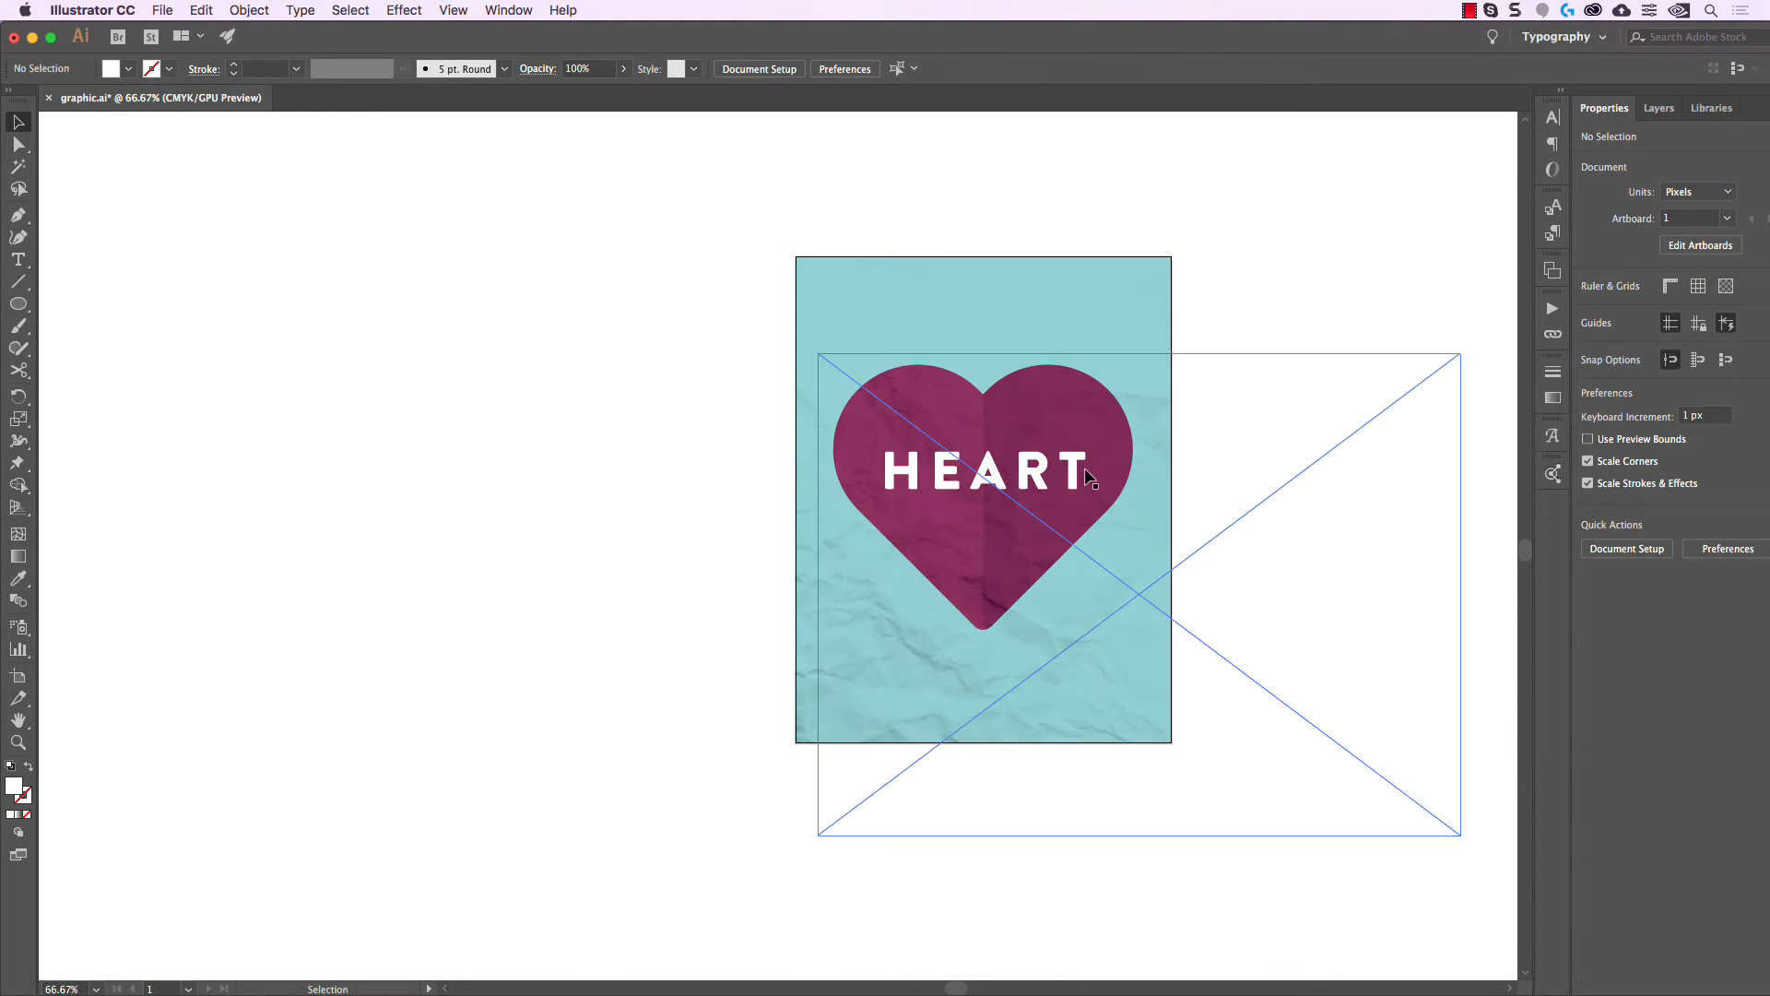
scroll(1088, 475, "up", 1, "alt")
scroll(1208, 467, "right", 1)
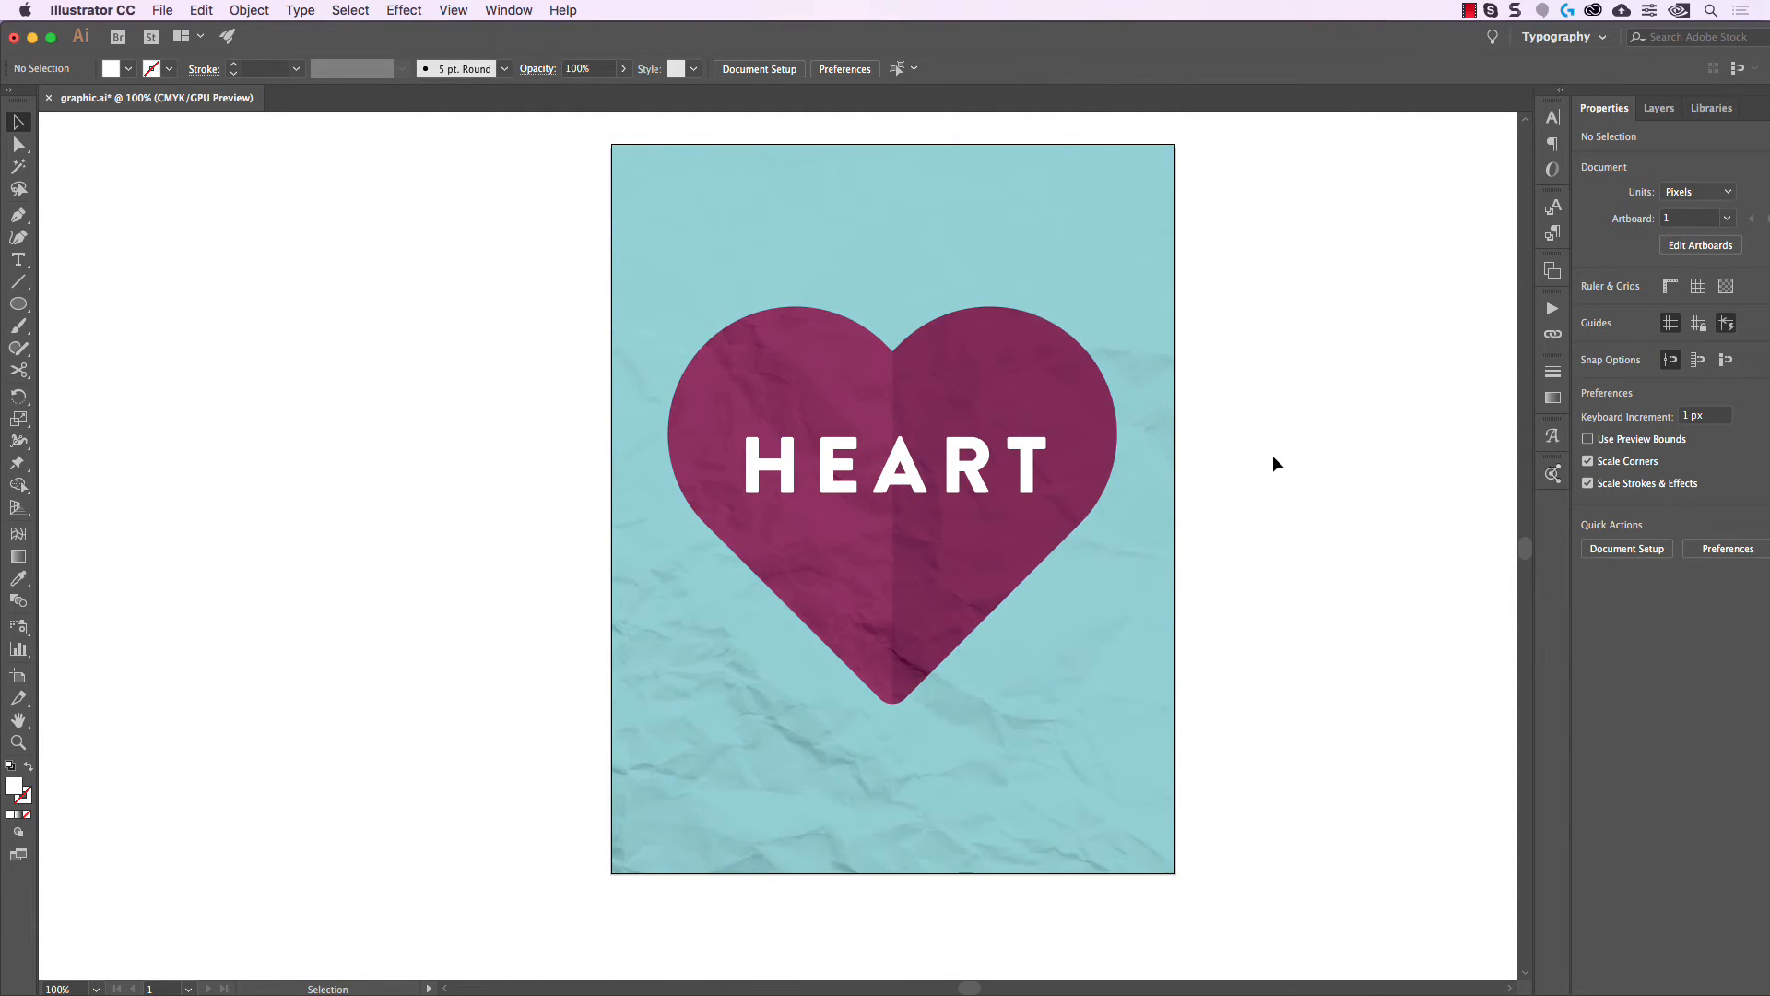
scroll(1199, 480, "right", 1)
scroll(1199, 480, "up", 1)
left_click(1010, 475)
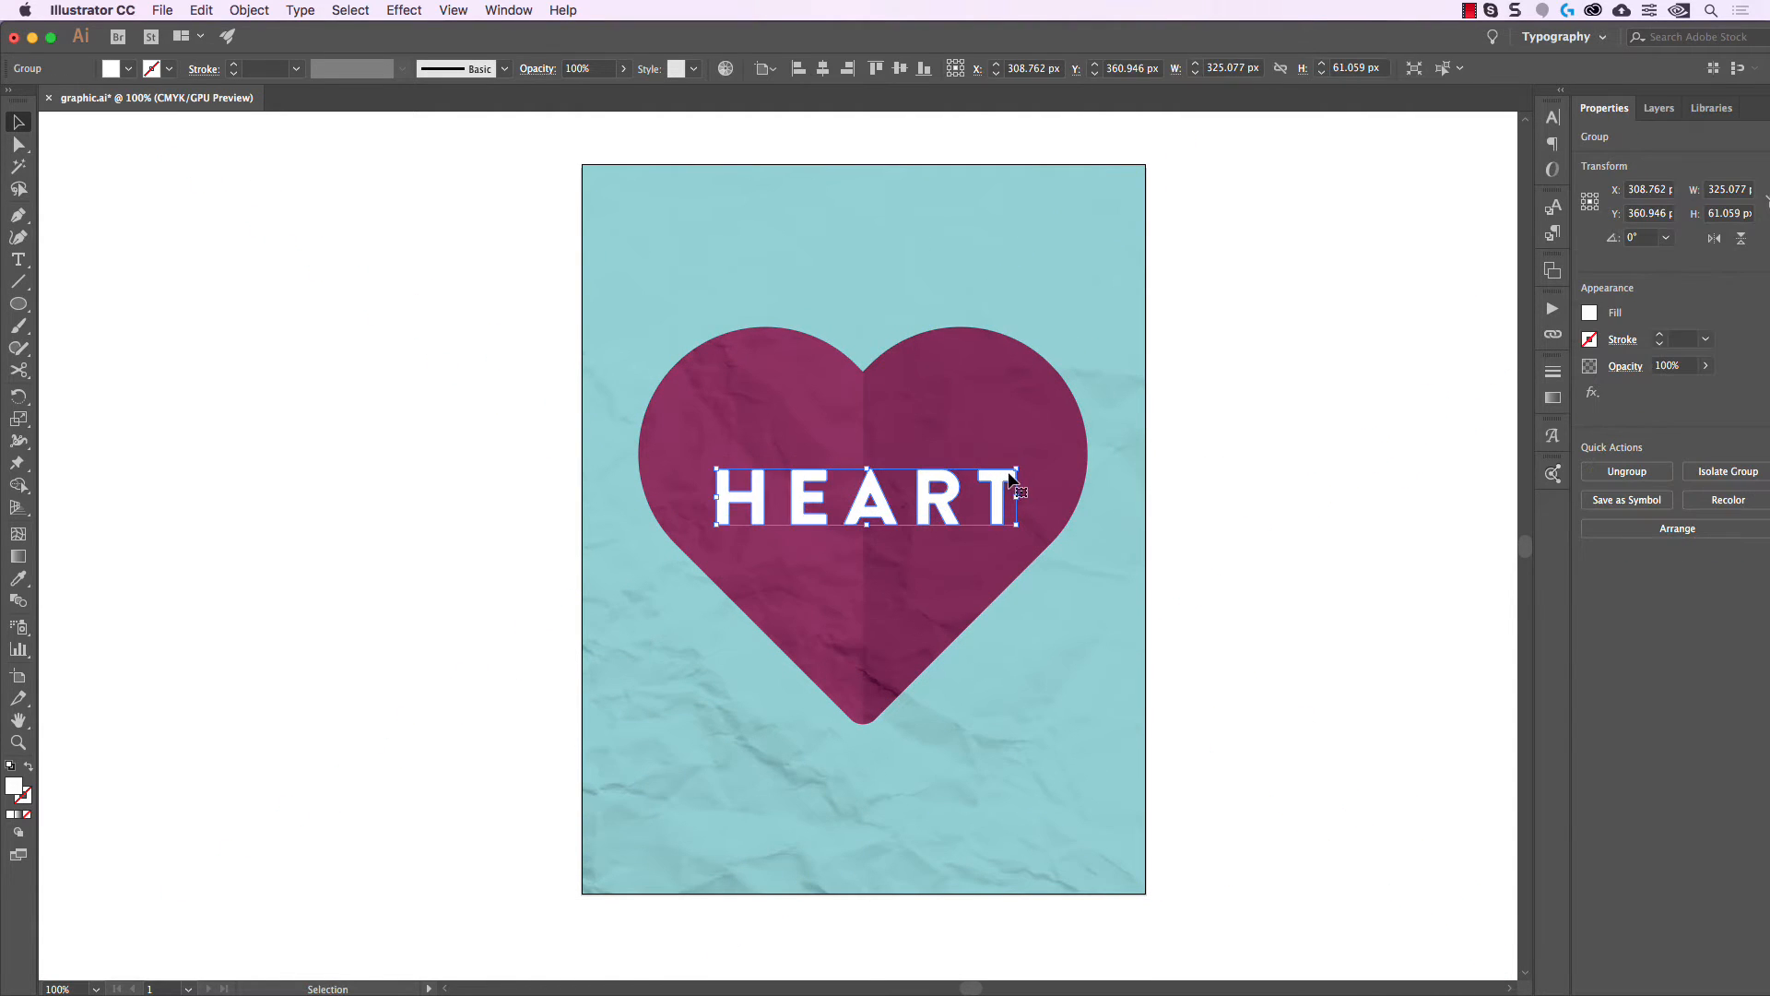
left_click_drag(1015, 469, 1033, 464, "alt+shift")
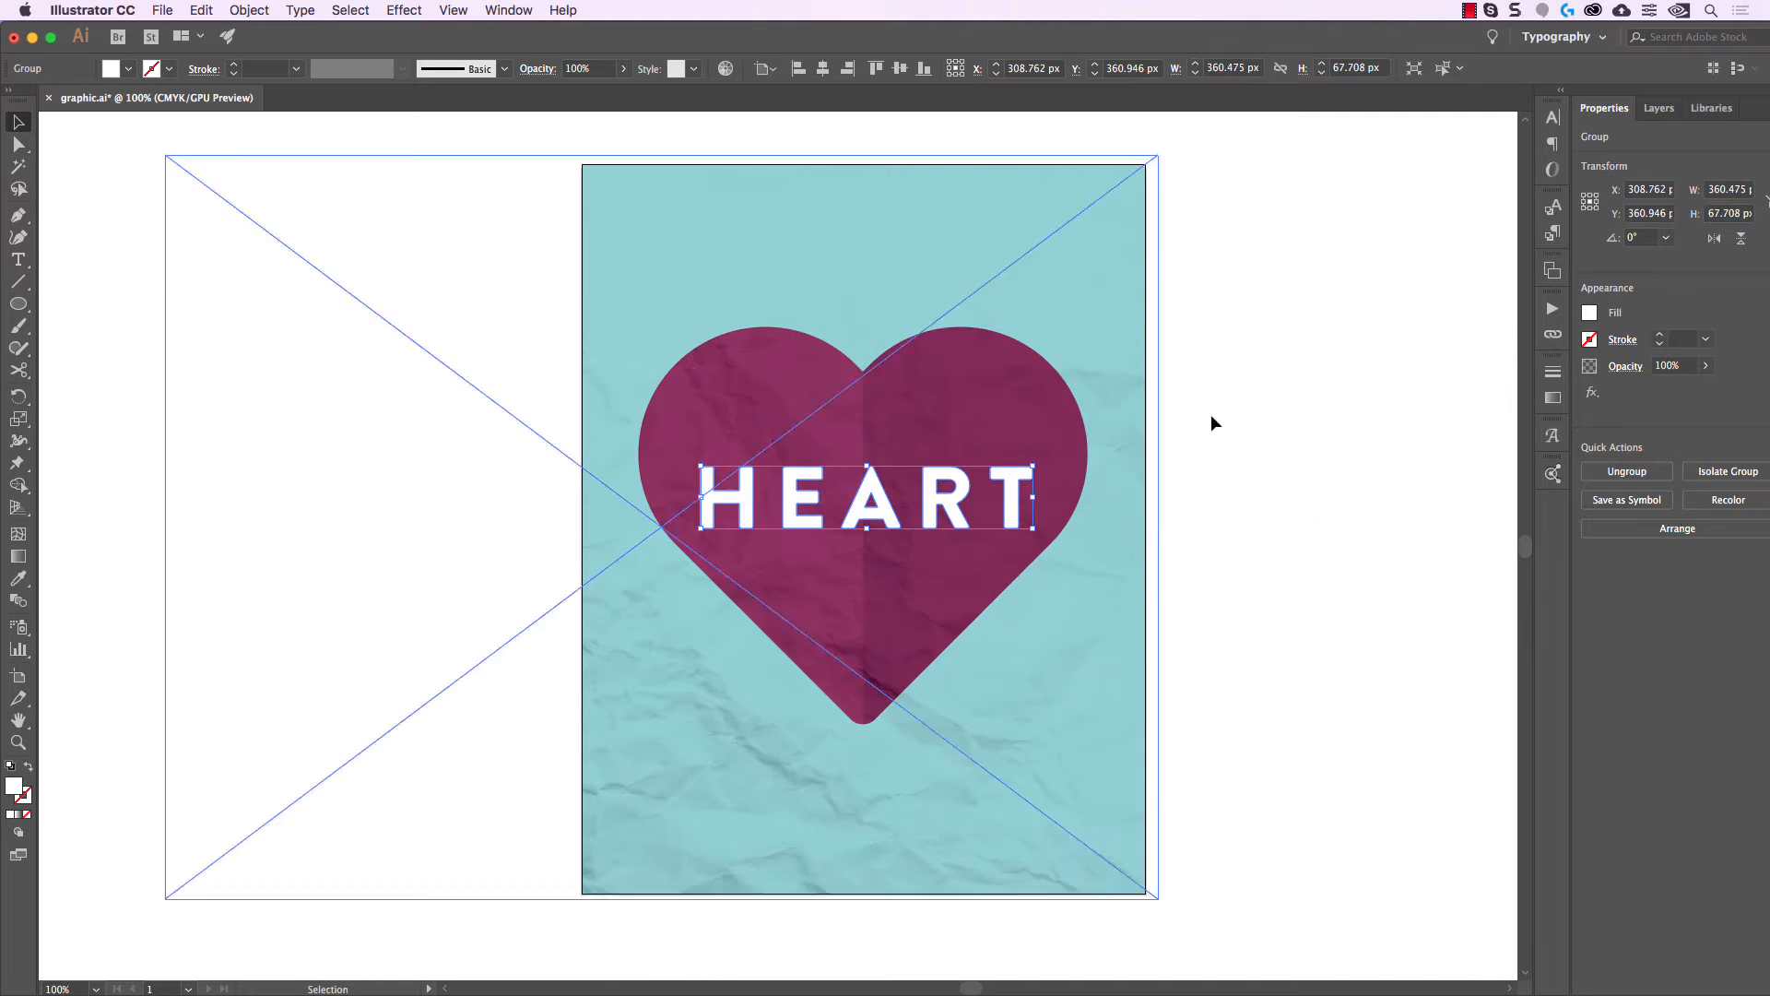
left_click(1313, 251)
left_click_drag(1313, 252, 1265, 298)
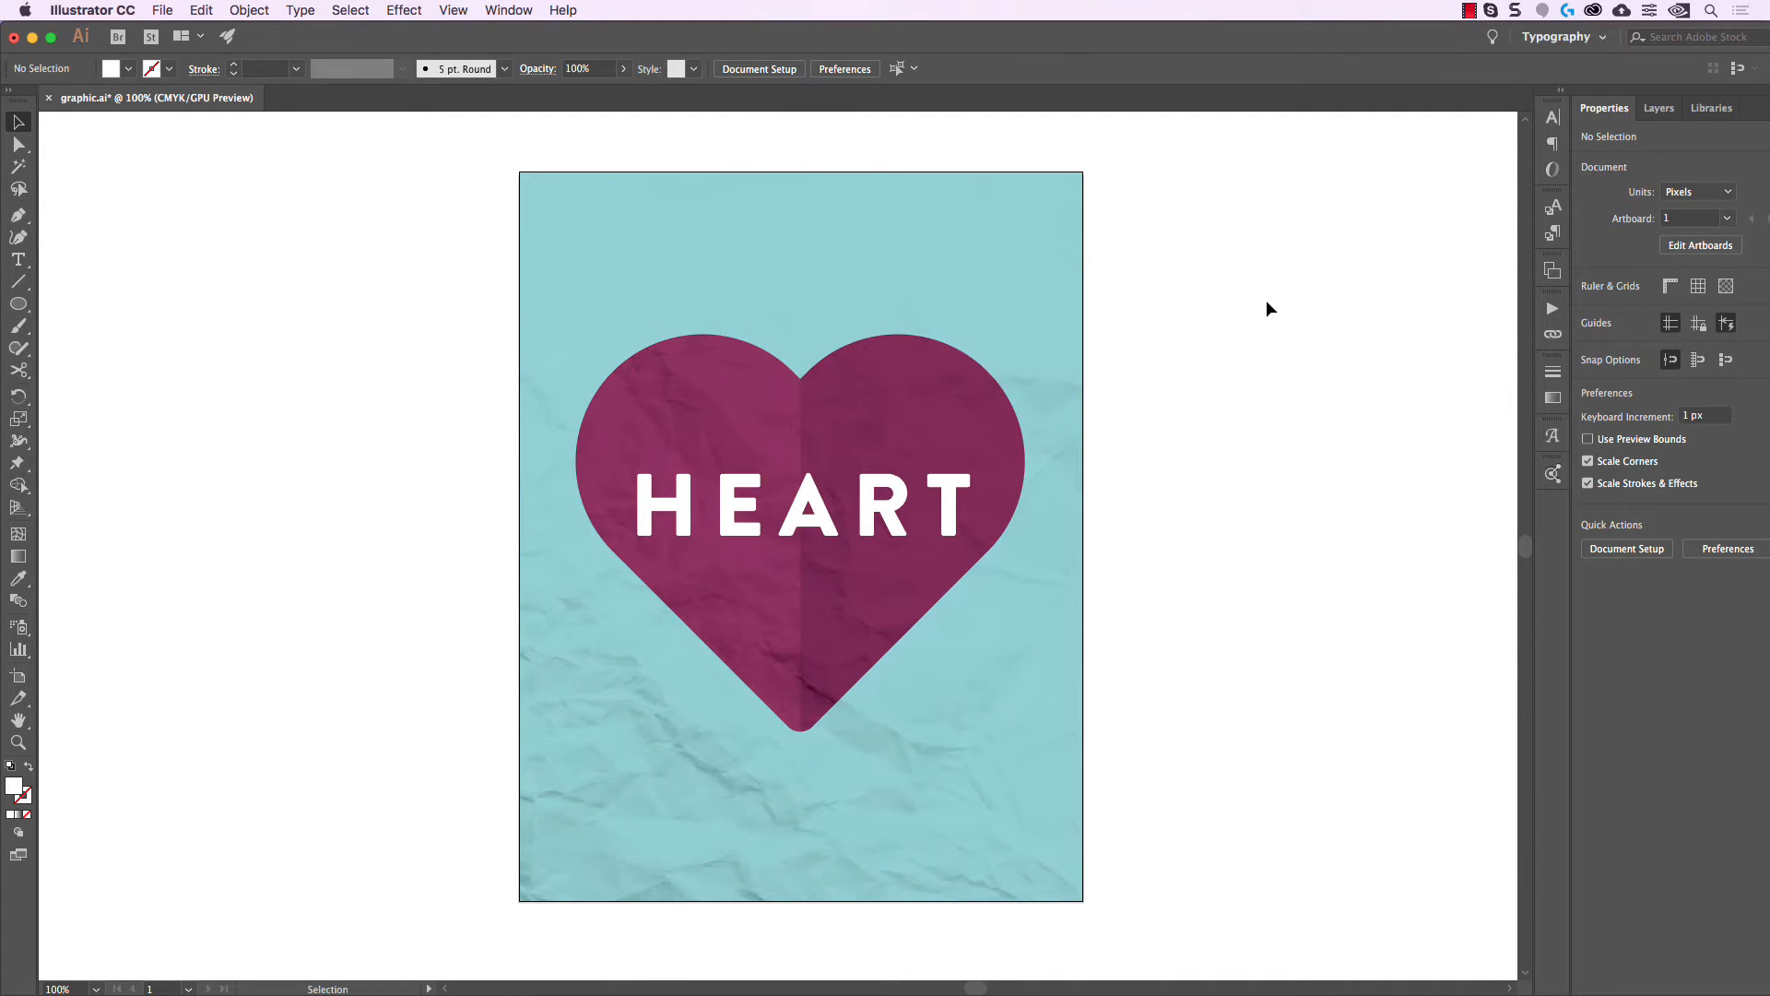
left_click_drag(950, 510, 949, 506)
left_click(1114, 466)
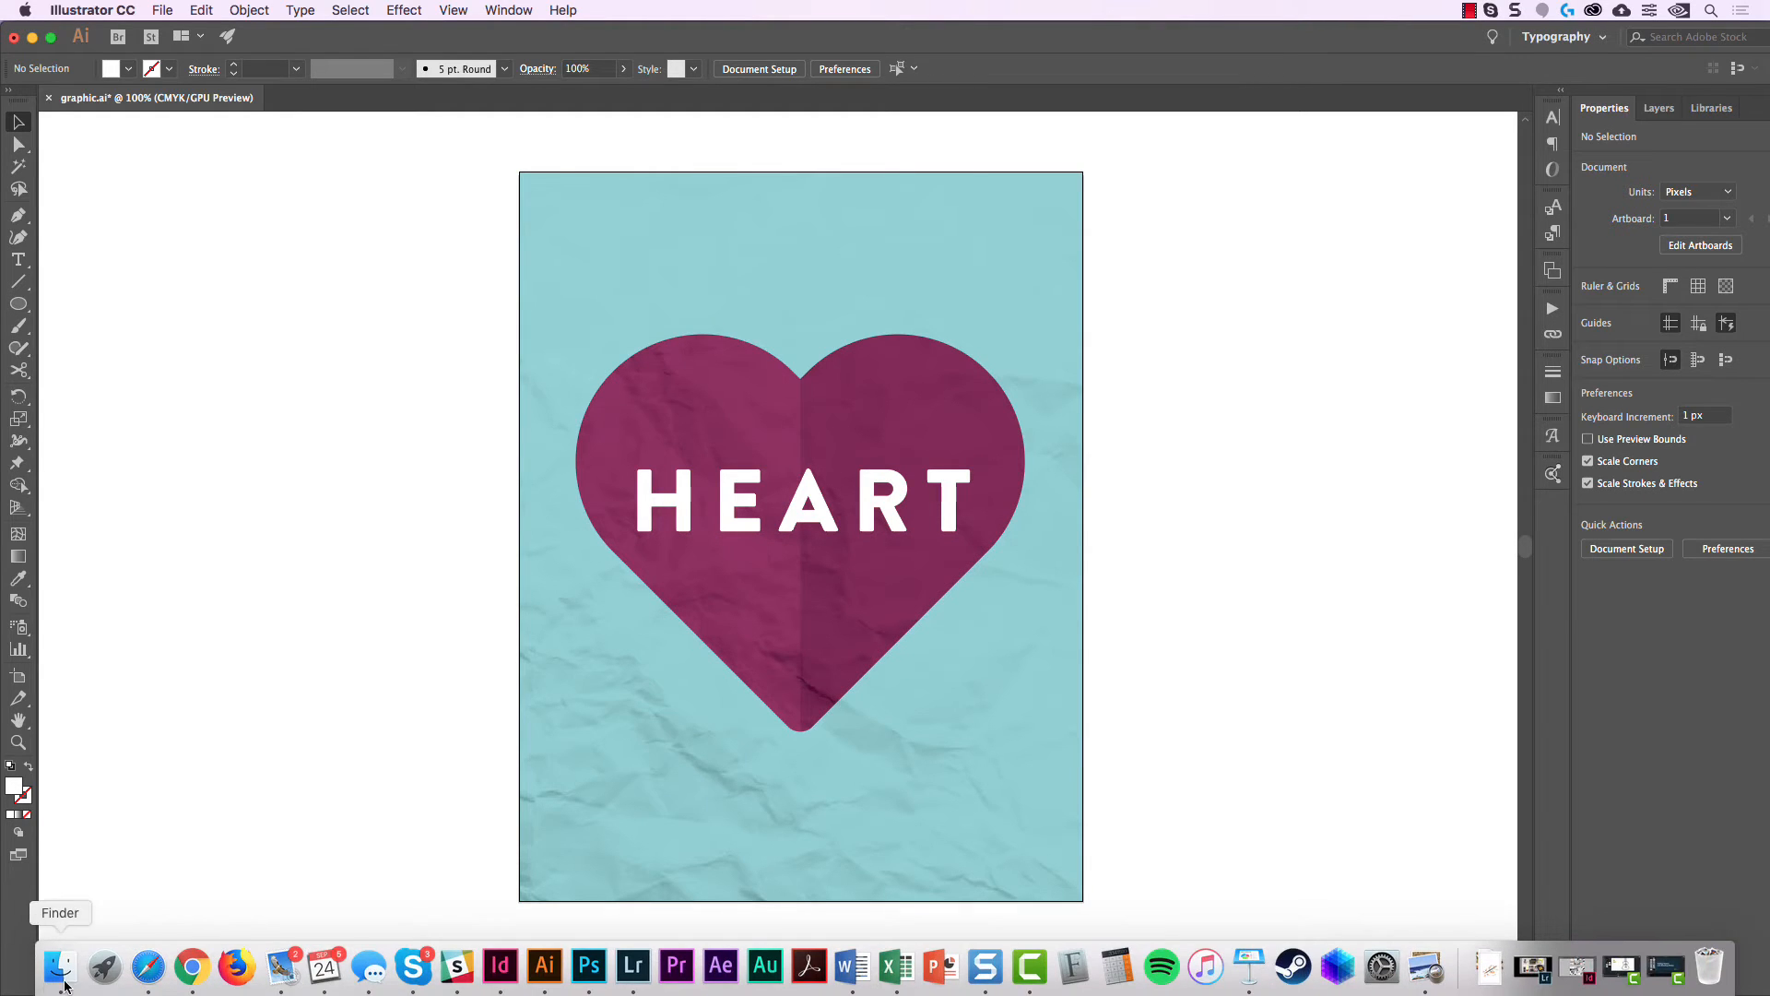
Place Brain Illustration.tif from the Texture Demo folder in Finder over the middle of the poster.
left_click(107, 964)
left_click(494, 147)
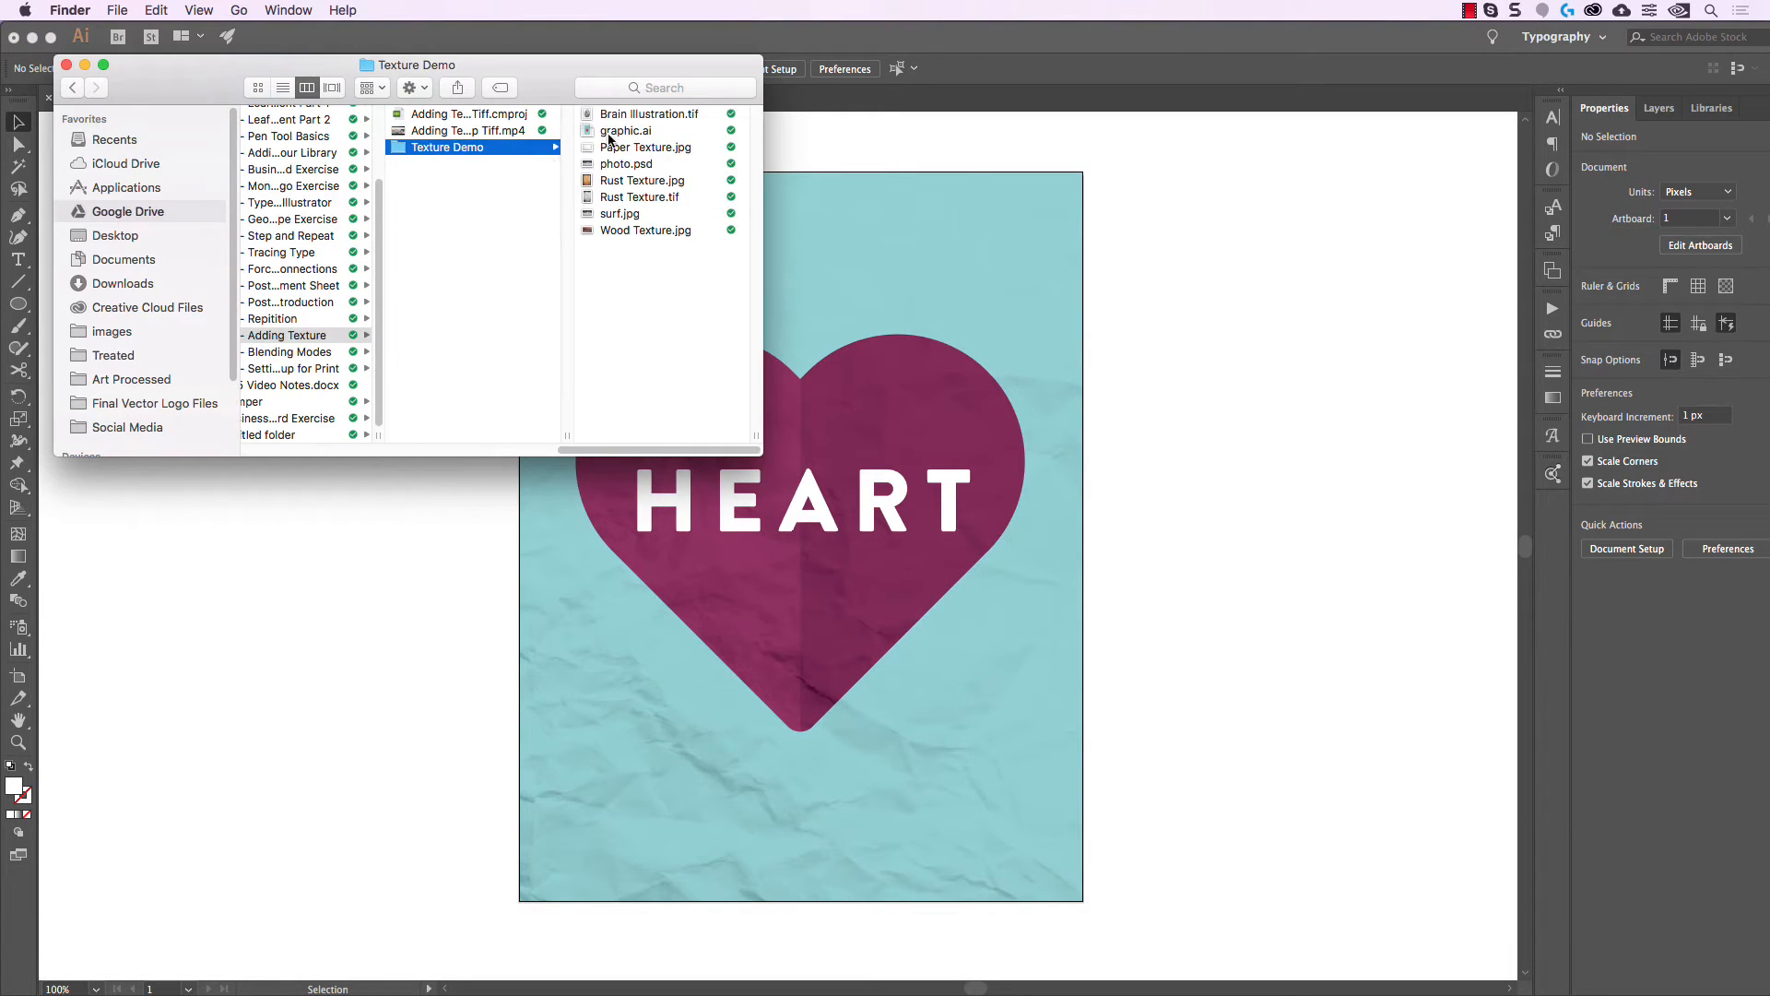
left_click(648, 113)
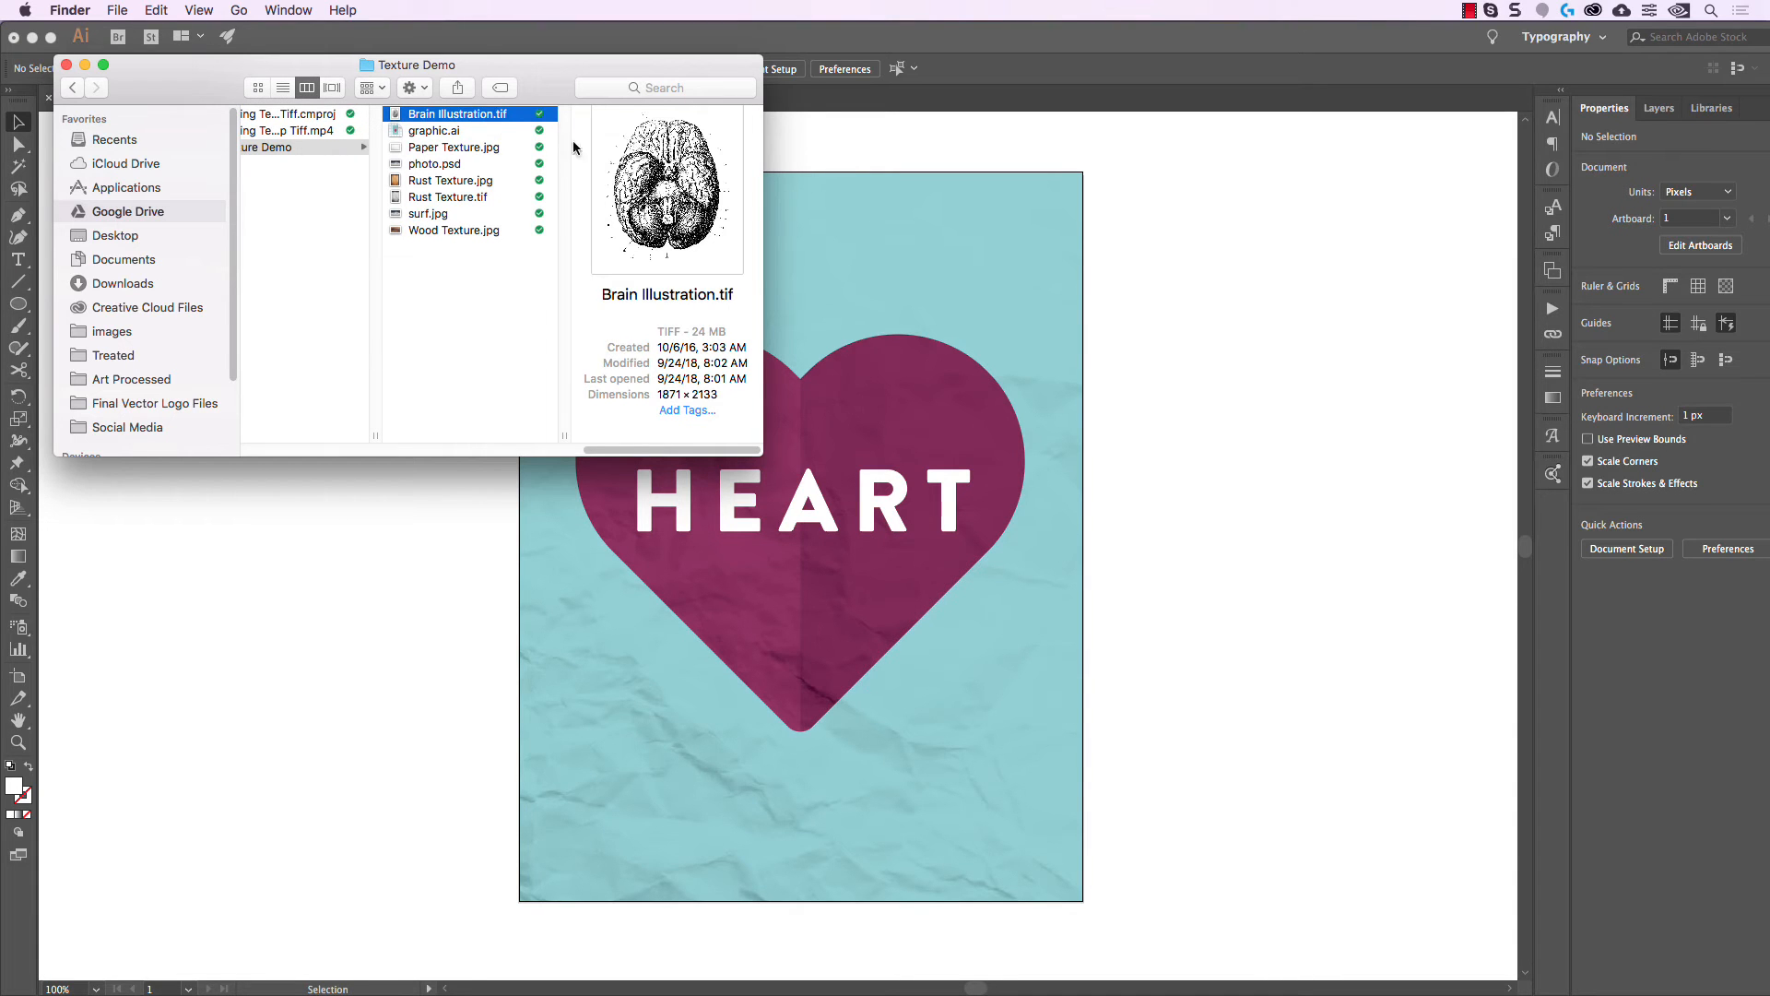
left_click_drag(460, 117, 845, 492)
left_click(1227, 344)
left_click_drag(1164, 442, 1221, 454)
left_click_drag(1062, 505, 1053, 496)
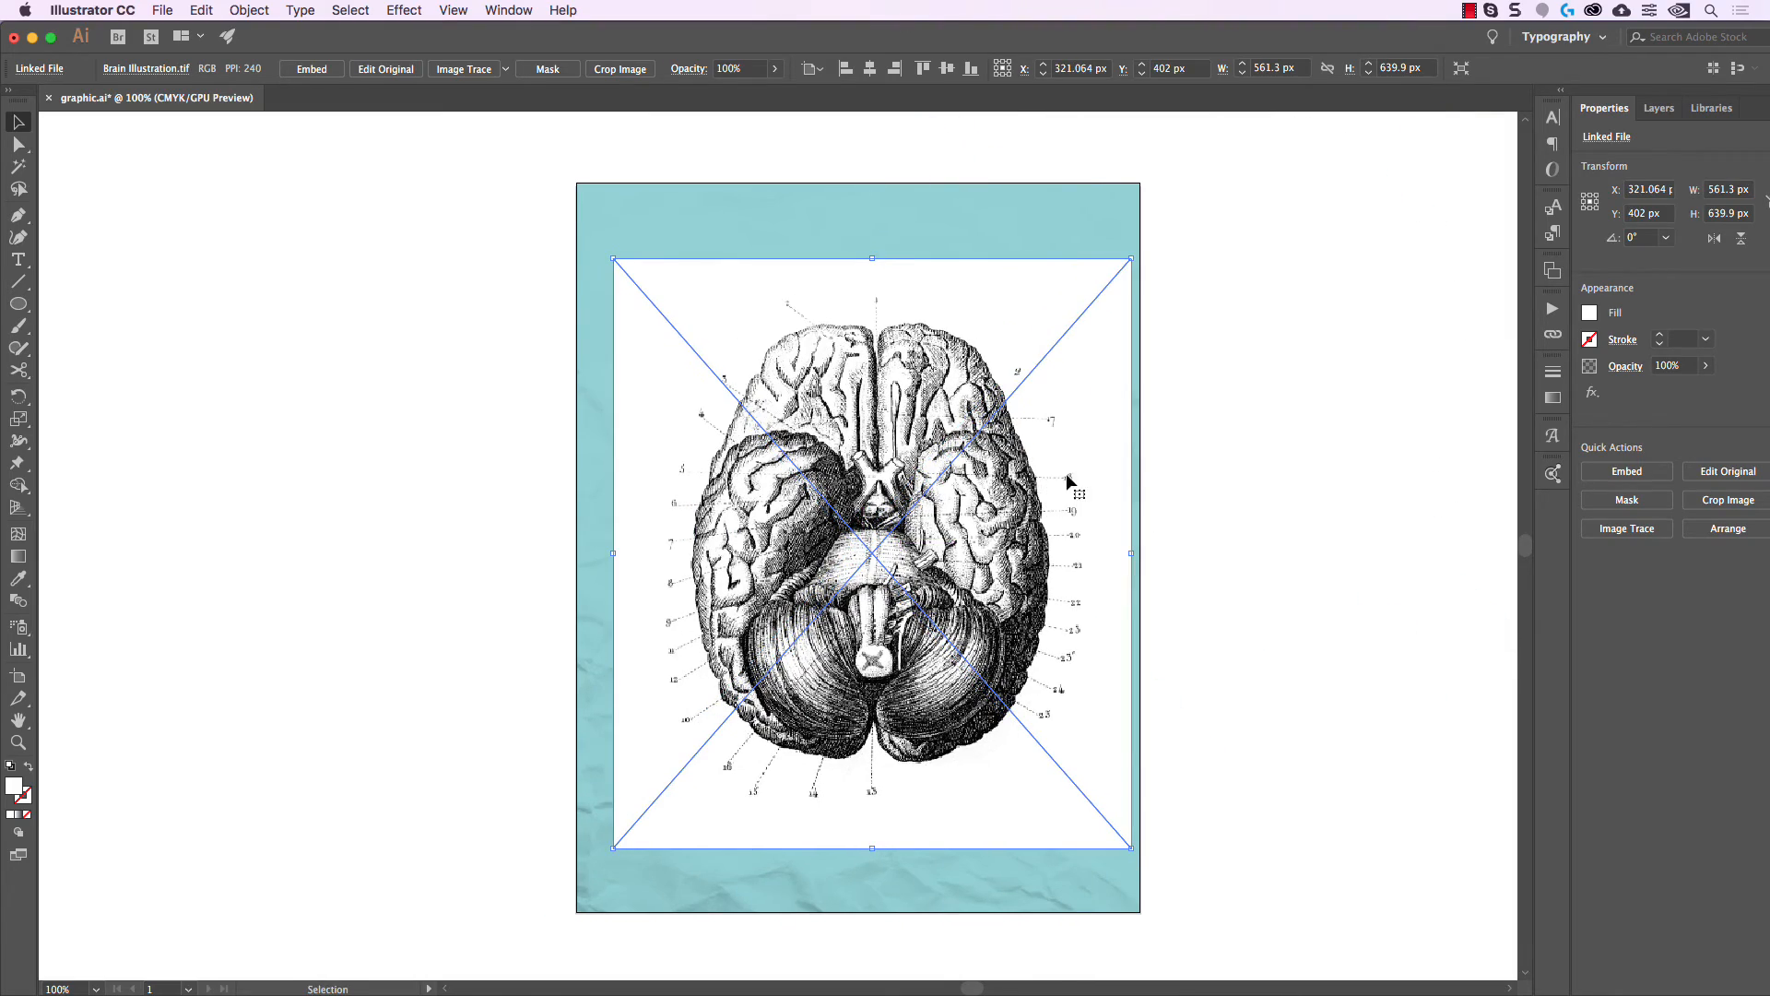
Set the brain illustration's blending mode to Multiply over the poster artwork and deselect it.
scroll(968, 456, "up", 2)
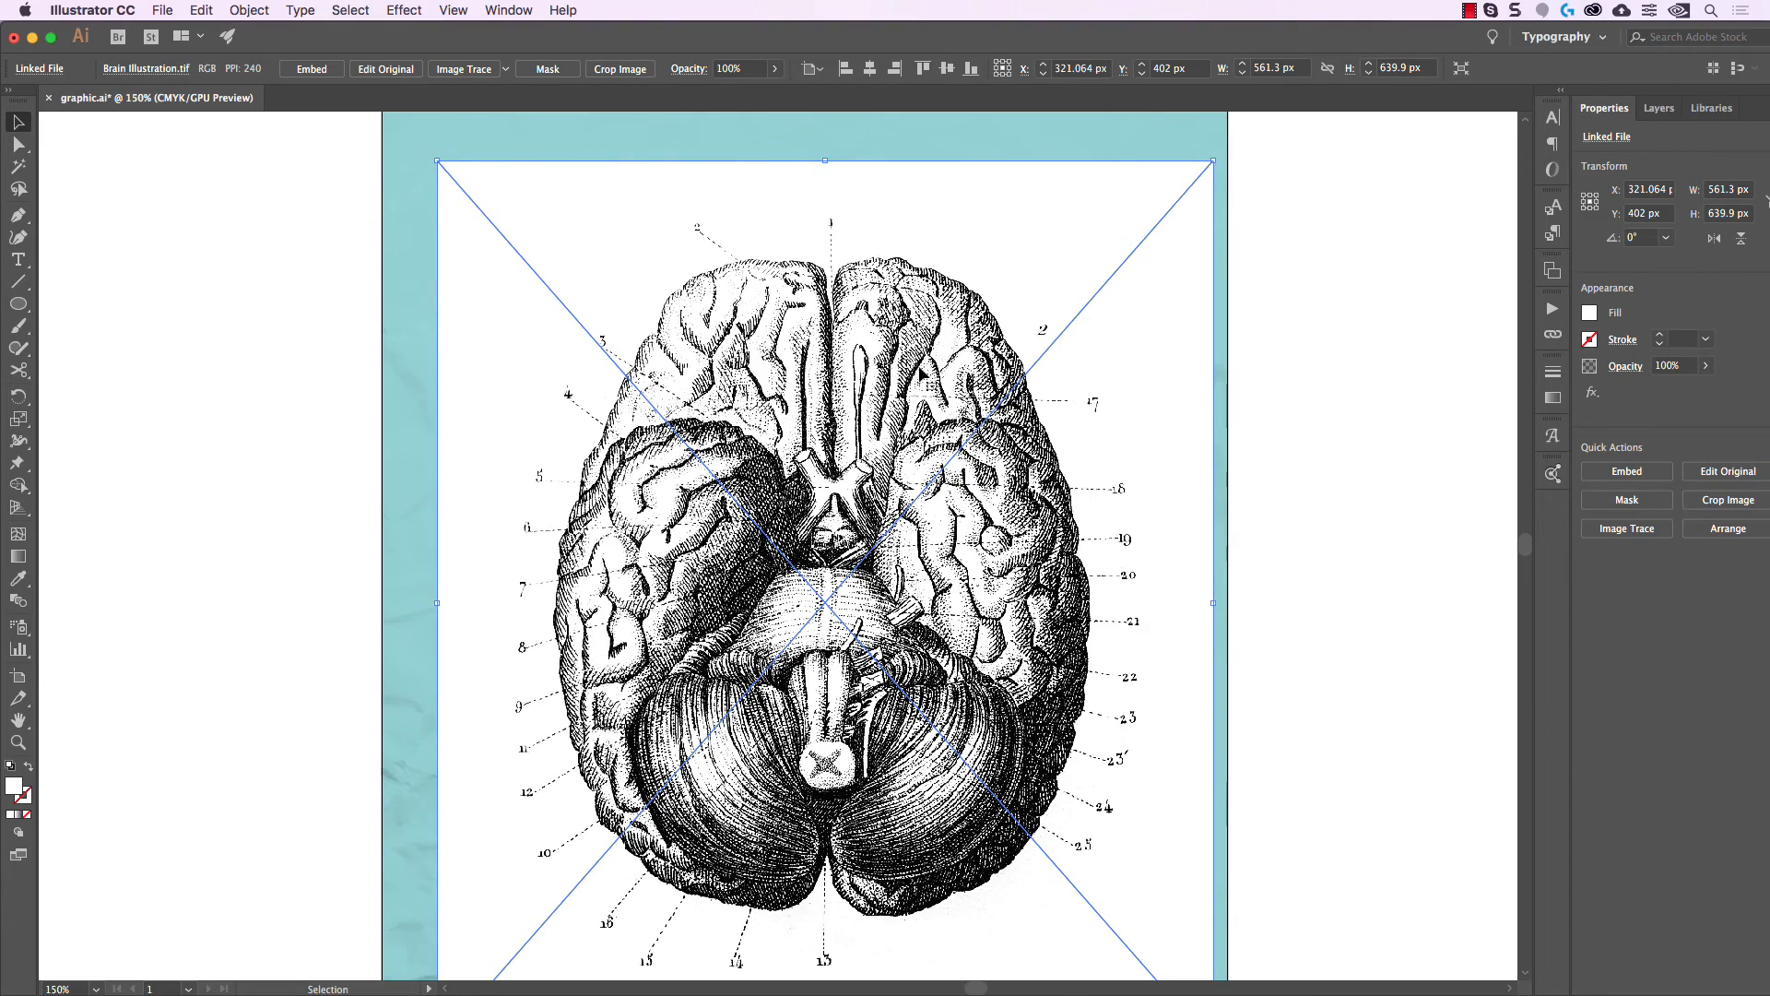
scroll(945, 367, "up", 3)
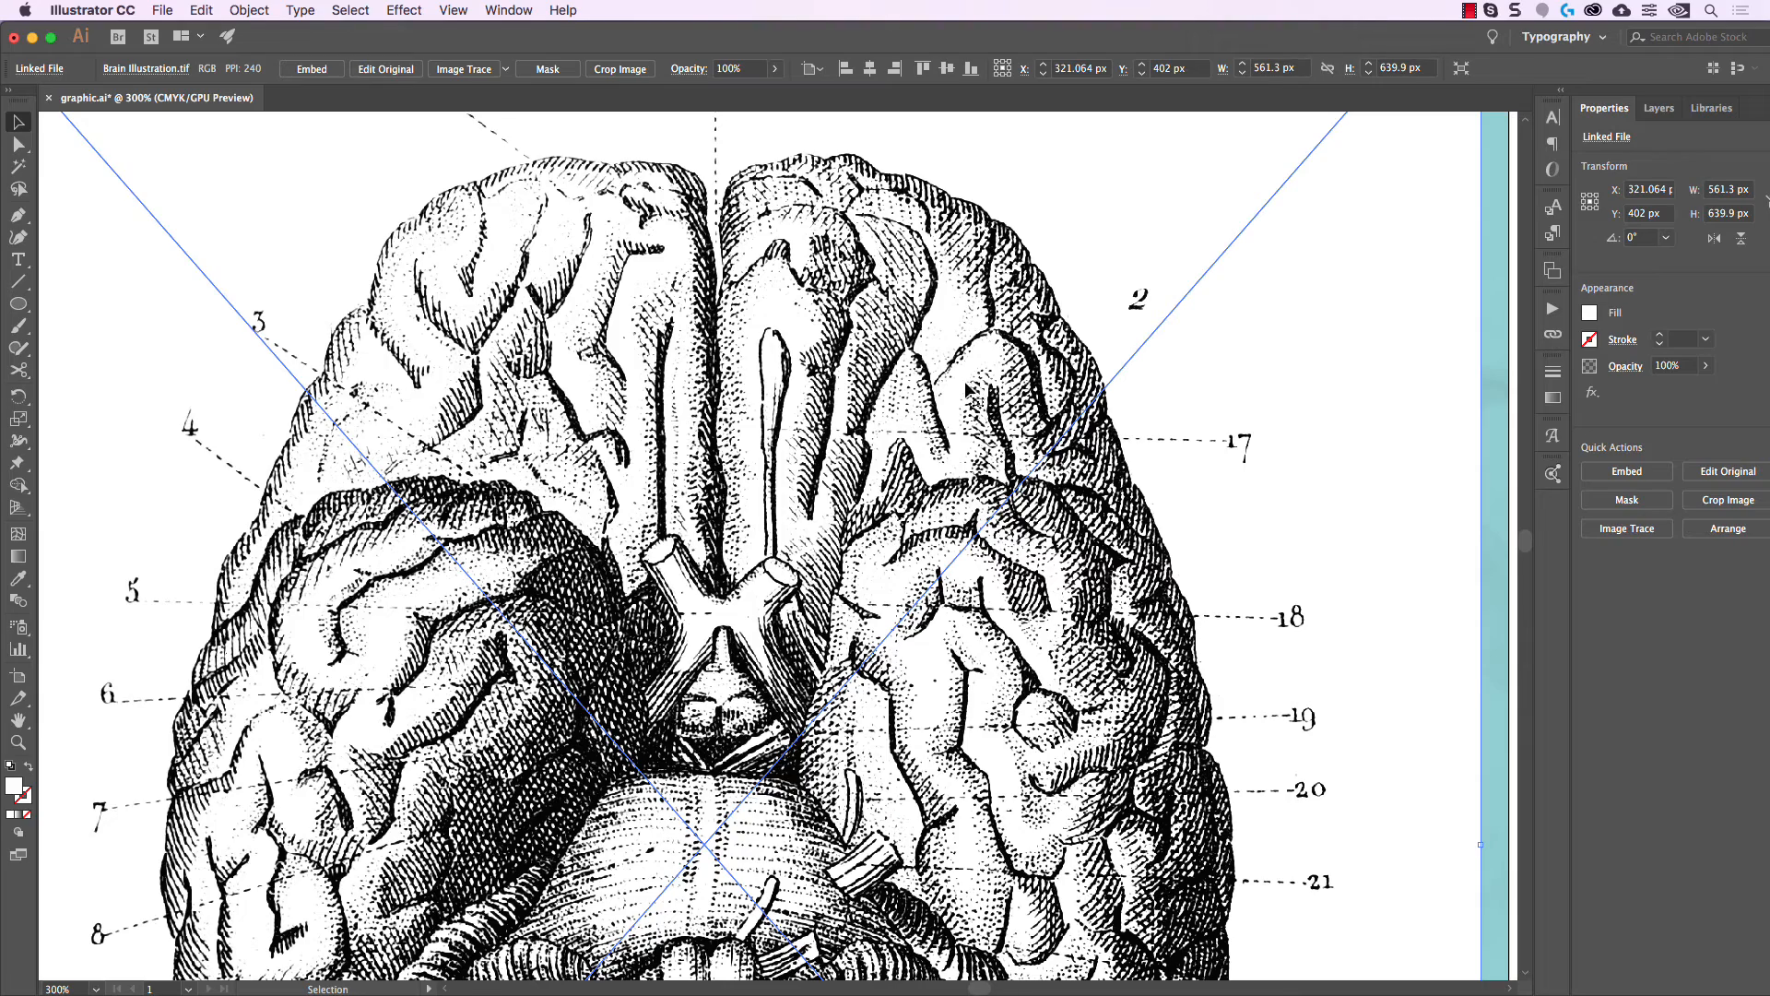
scroll(1095, 411, "up", 3)
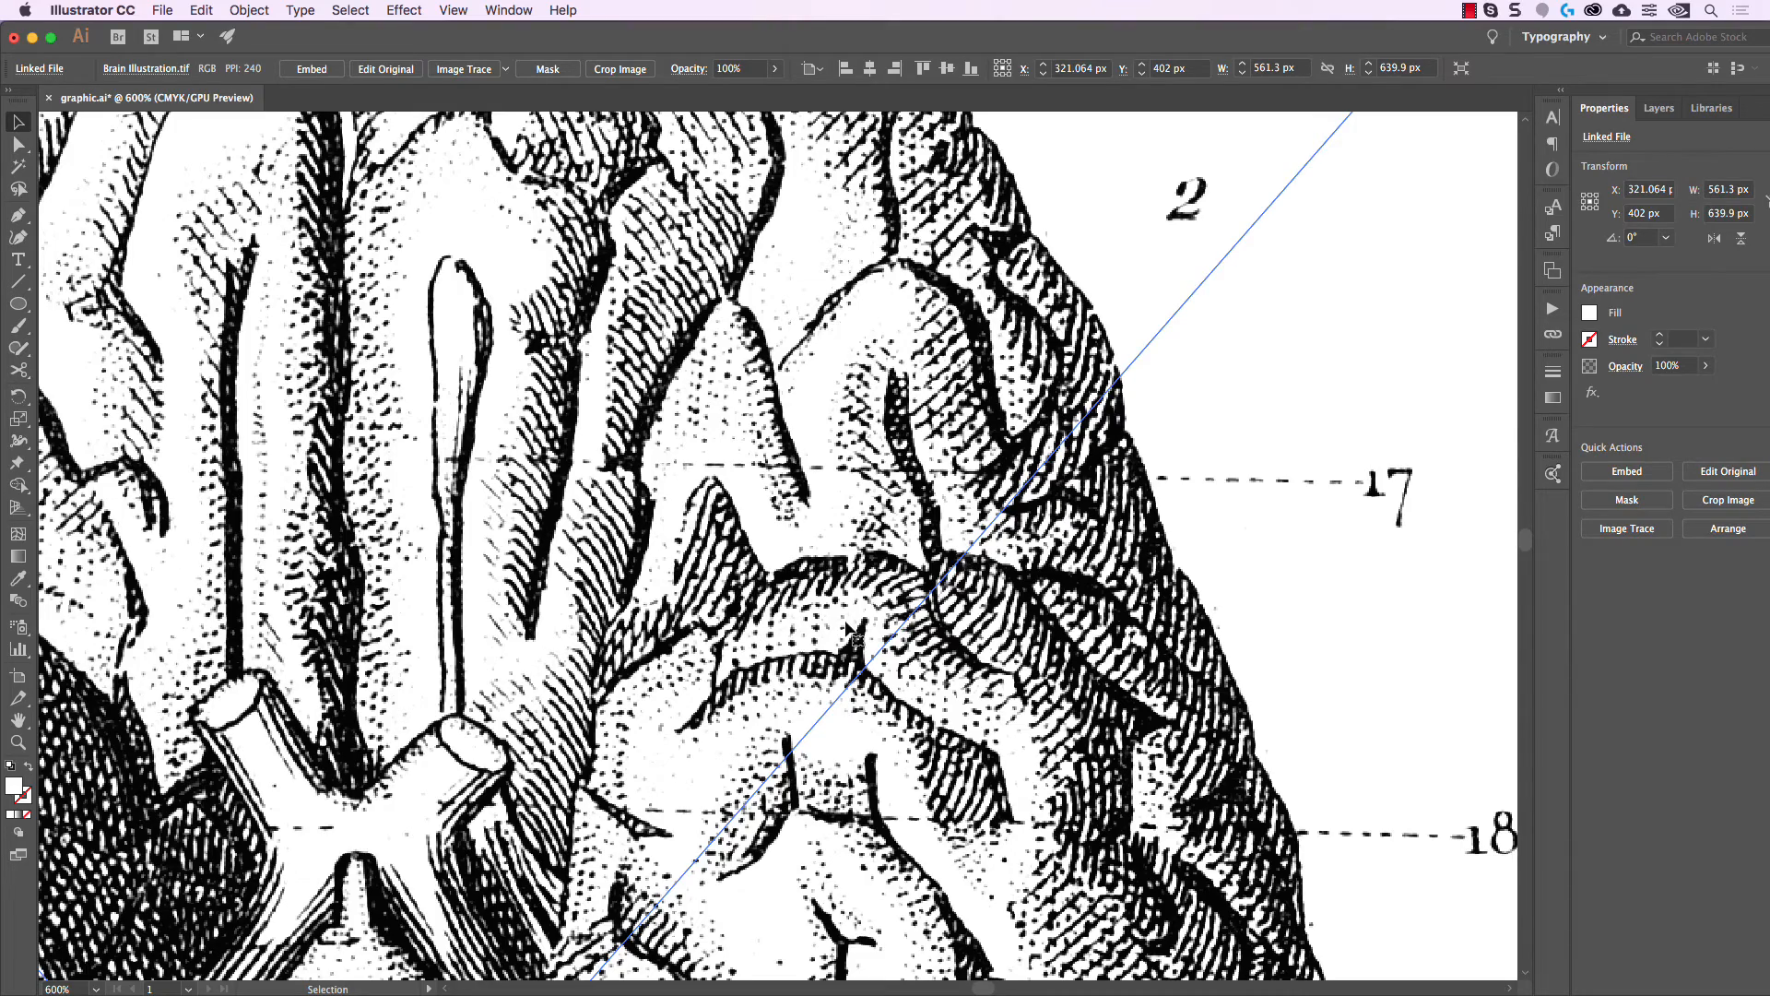
scroll(922, 616, "down", 4)
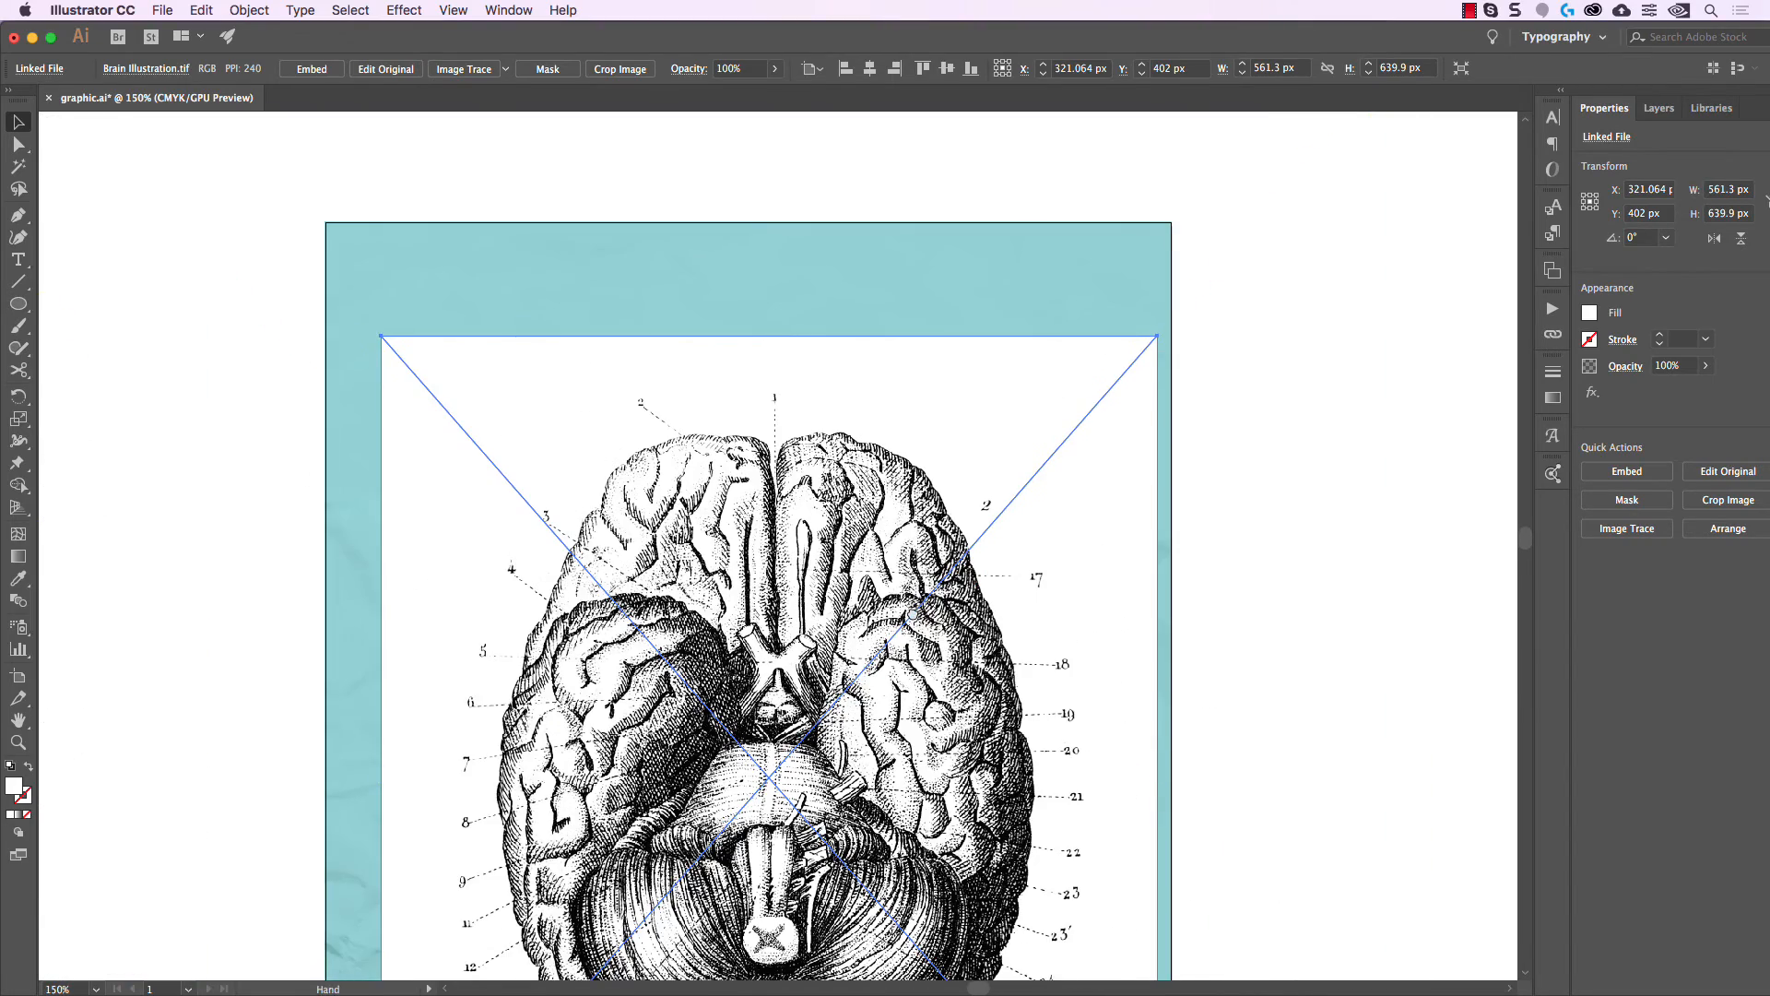
scroll(913, 614, "down", 2)
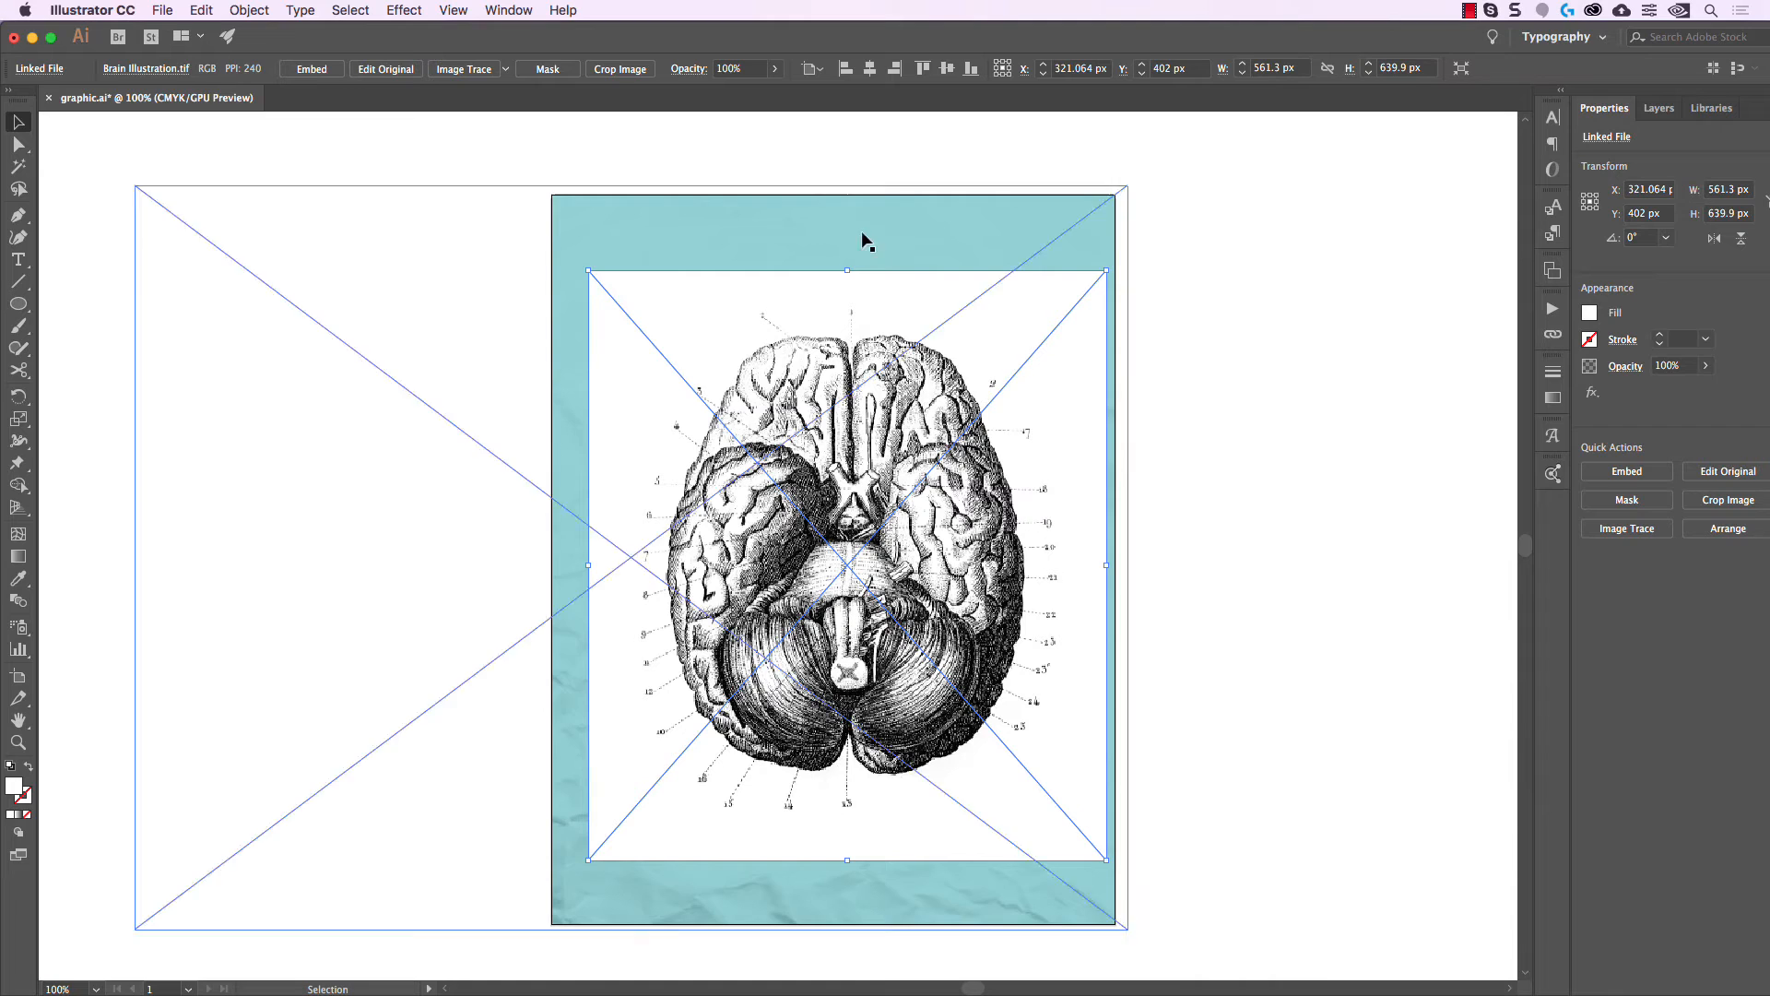
left_click(688, 68)
left_click(553, 100)
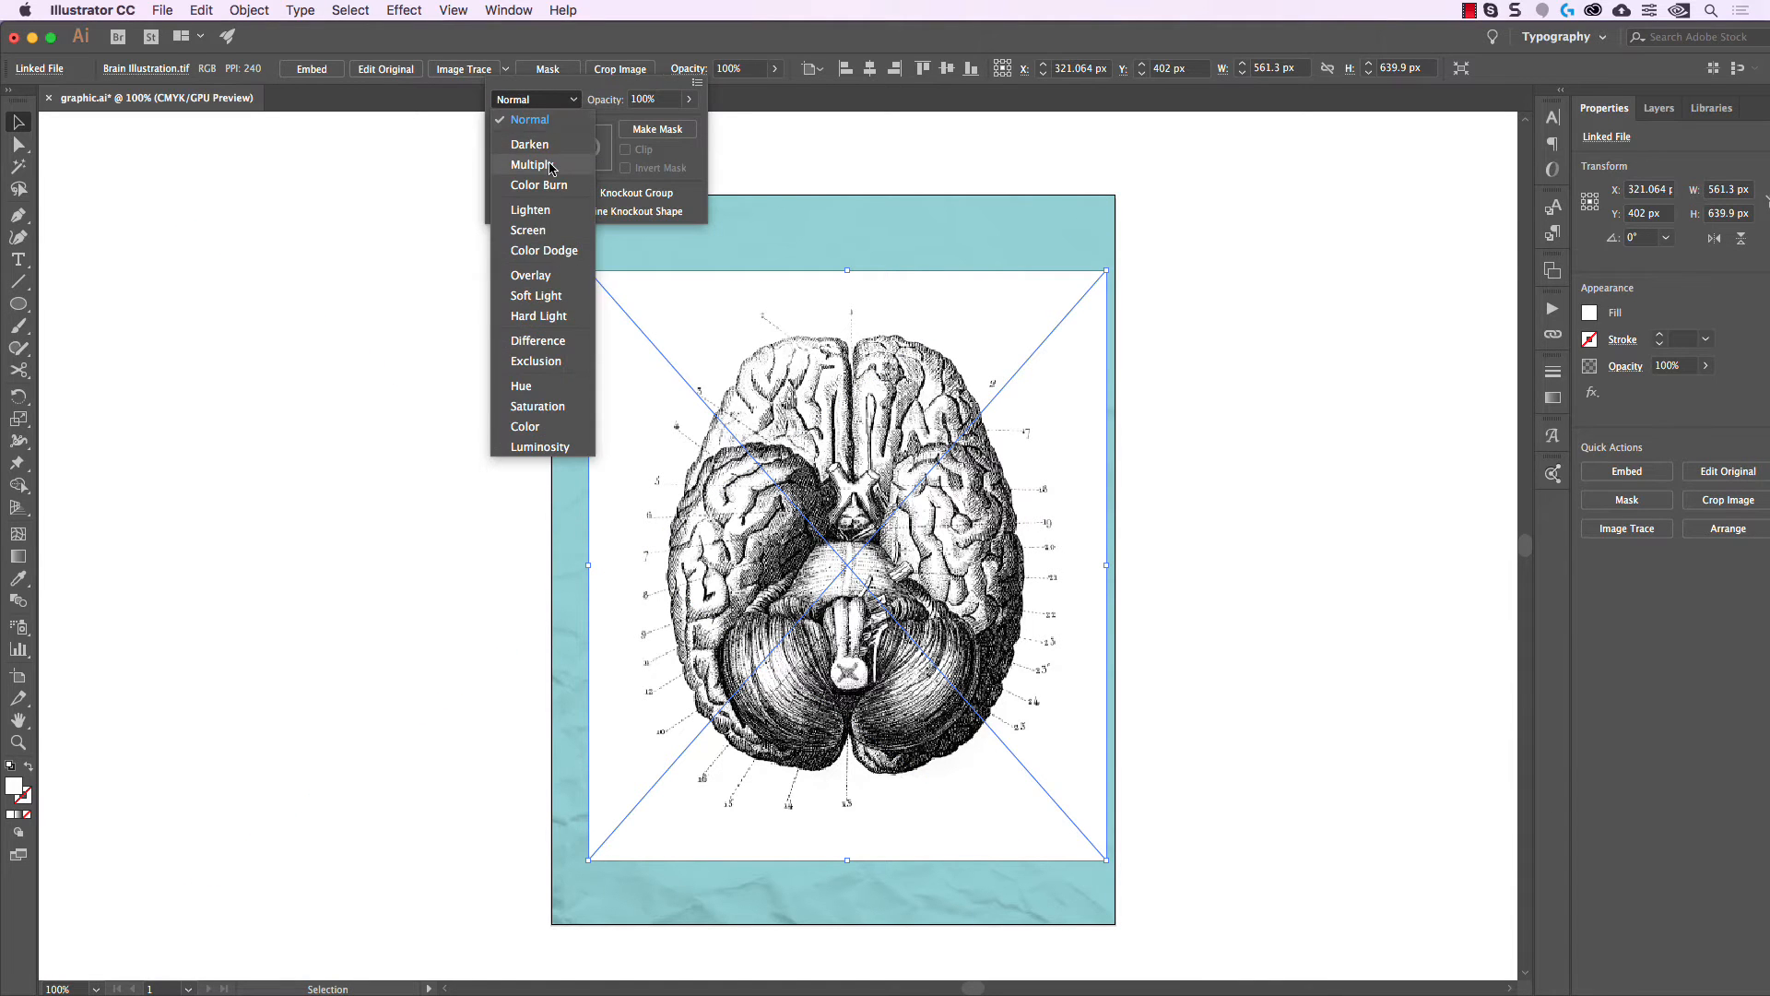
left_click(551, 166)
left_click(1320, 419)
left_click_drag(1264, 372, 1349, 421)
left_click(1343, 402)
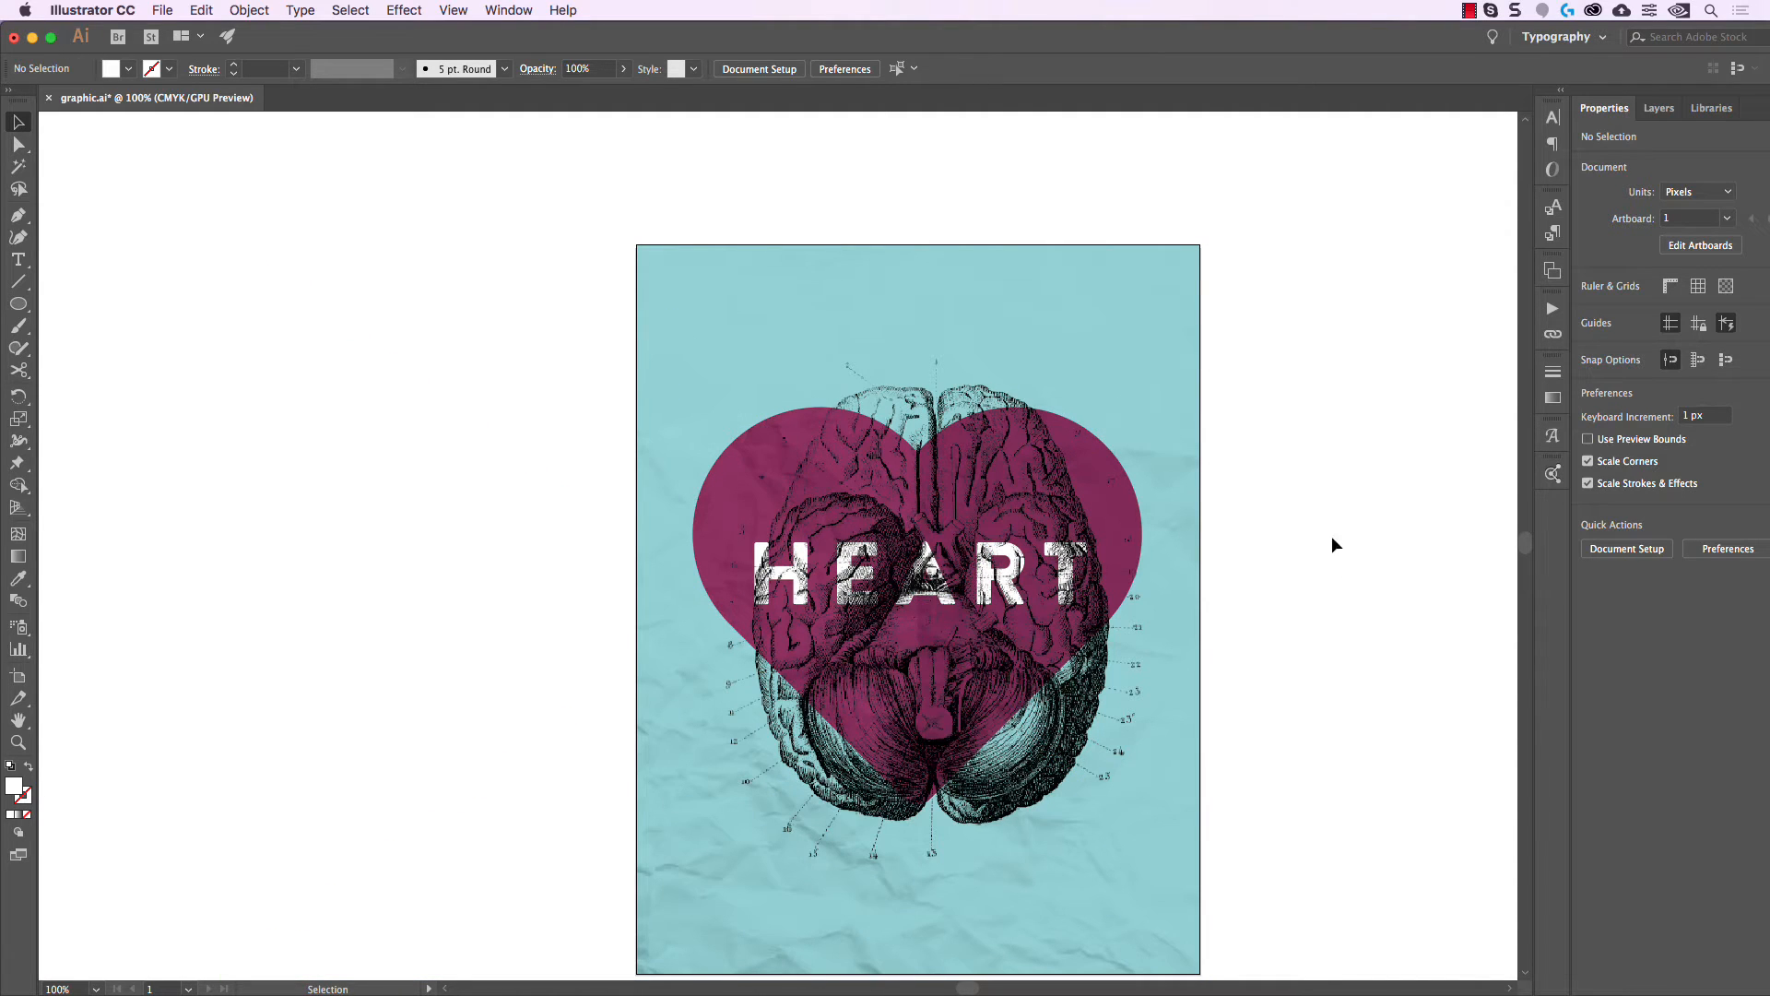
Enlarge the brain illustration proportionally to about 637 by 726 px and shift it 20 px left, roughly centring it on the poster.
scroll(1332, 534, "down", 2)
scroll(1331, 535, "right", 2)
left_click(1123, 303)
left_click_drag(1165, 289, 1195, 262)
left_click_drag(1270, 335, 1291, 324)
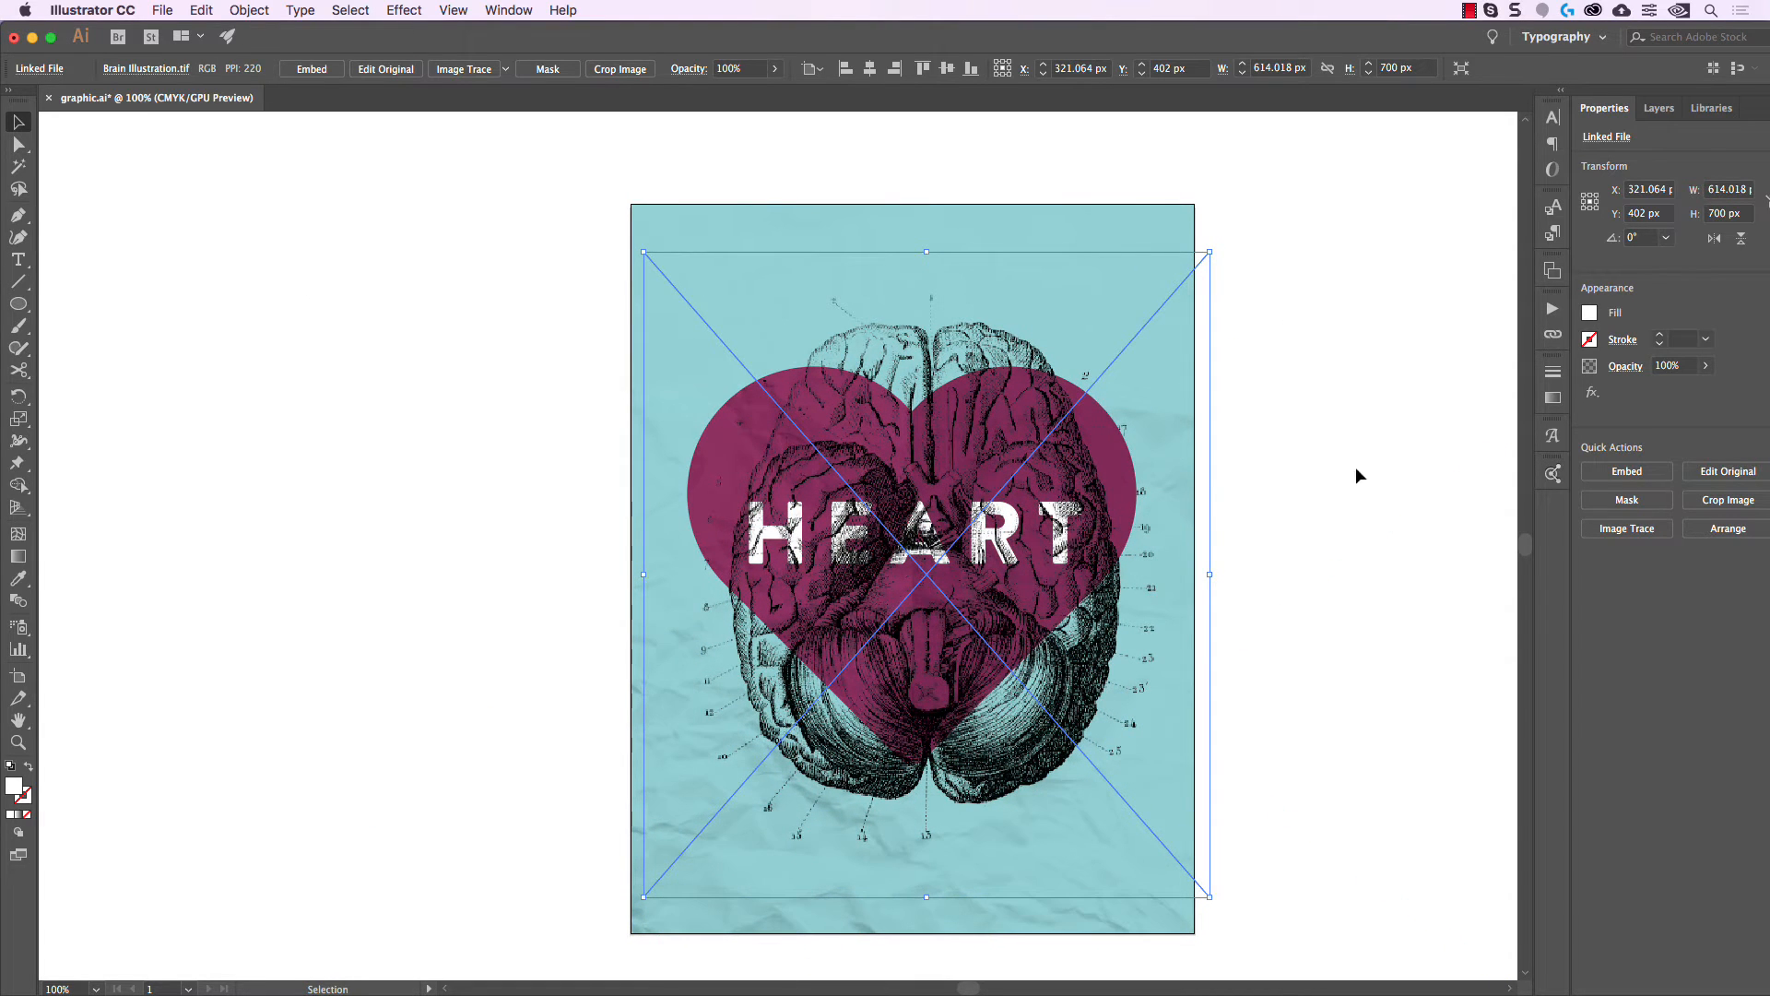
key("shift+Left")
key("shift+Left")
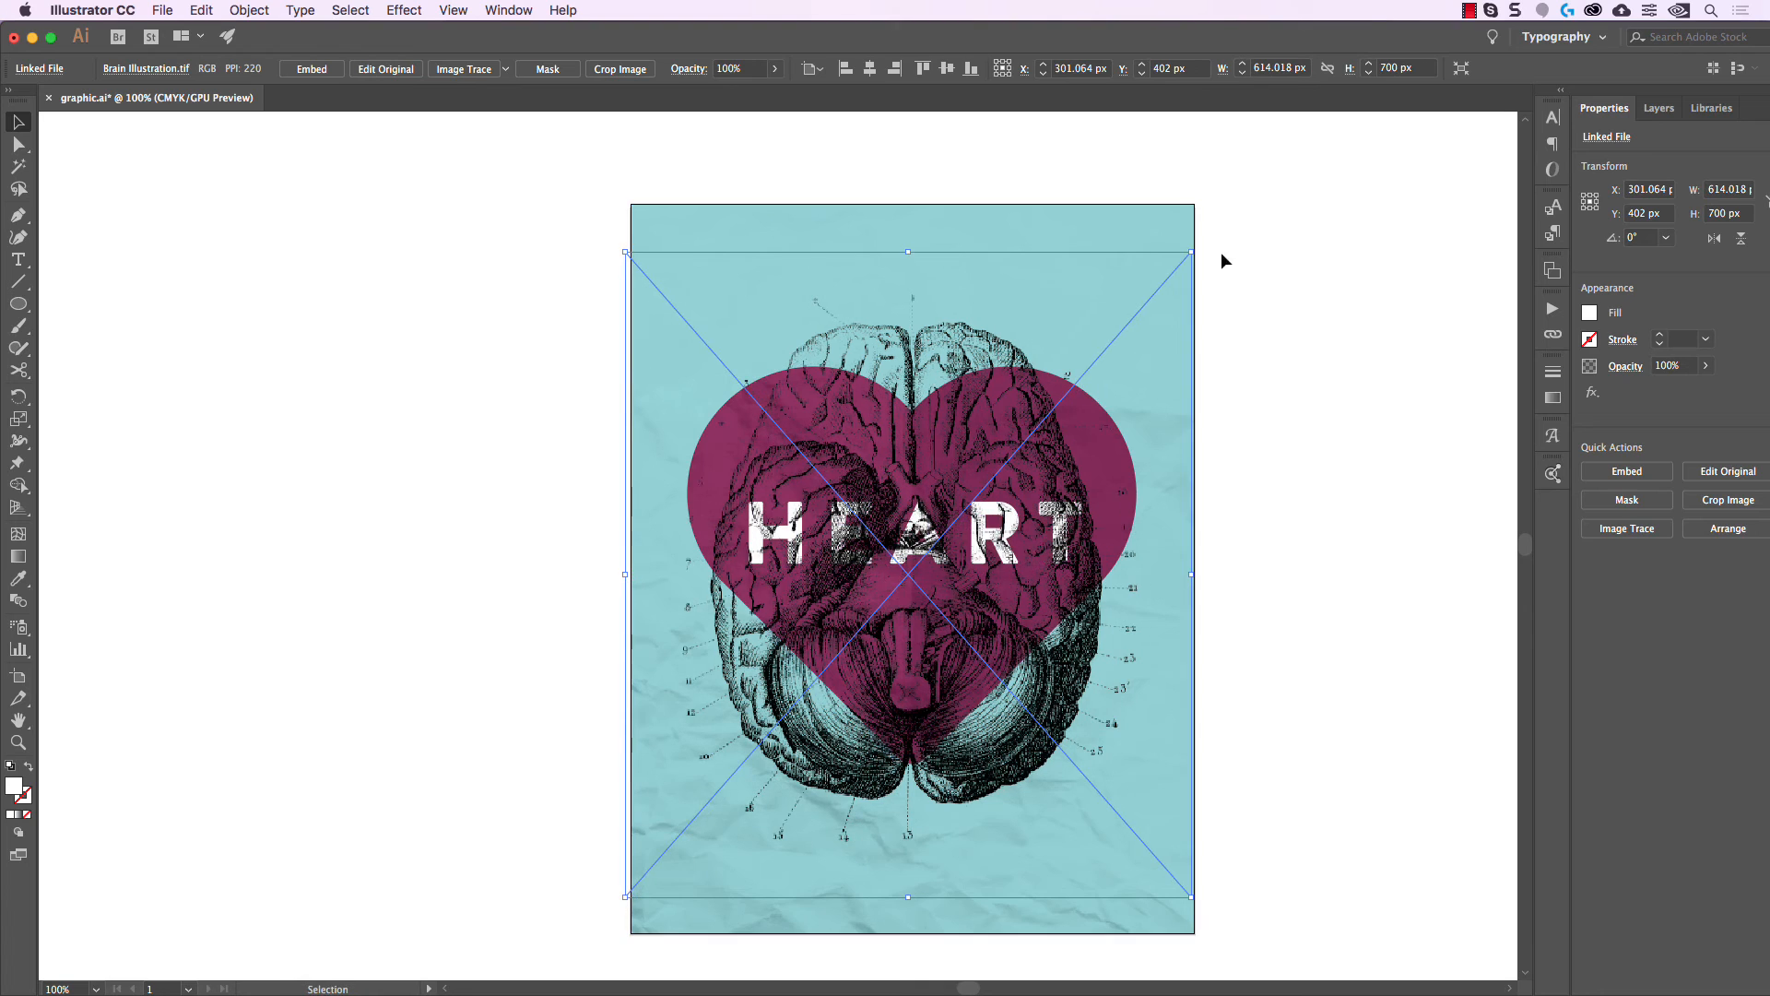
left_click_drag(1196, 250, 1203, 238)
left_click(1296, 321)
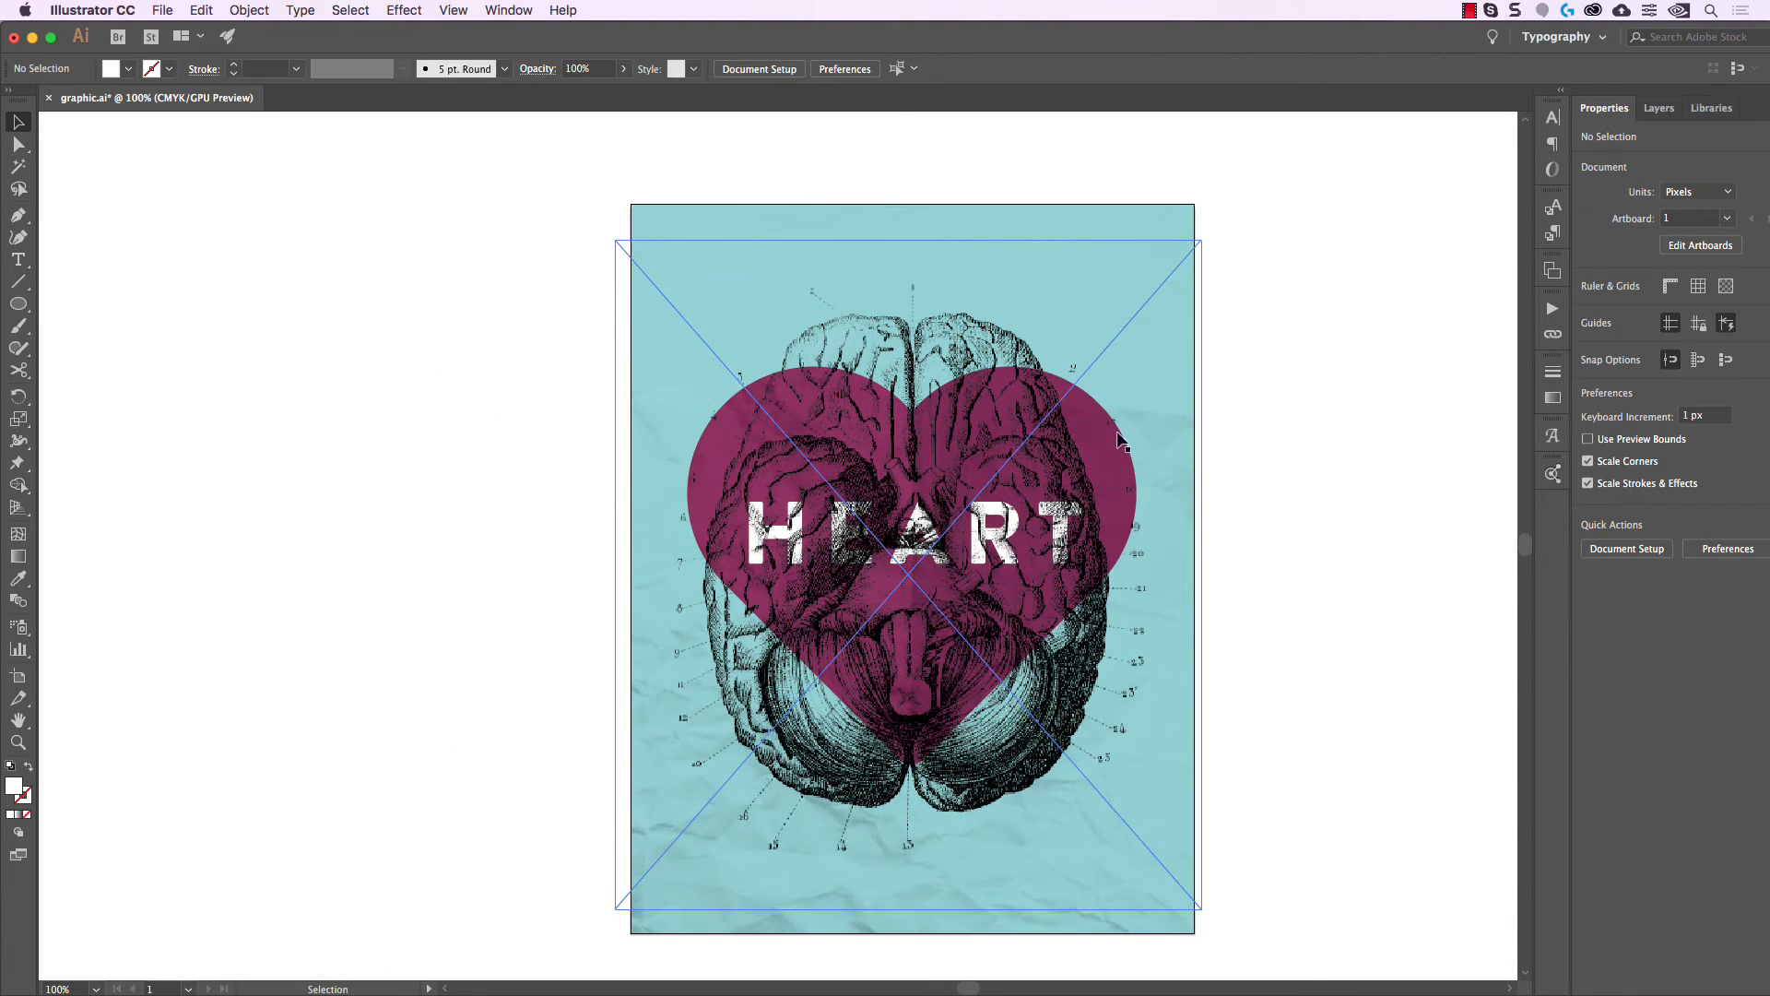
Send the brain illustration backward so it lies behind the HEART lettering.
key("super+a")
left_click(256, 9)
mouse_move(290, 57)
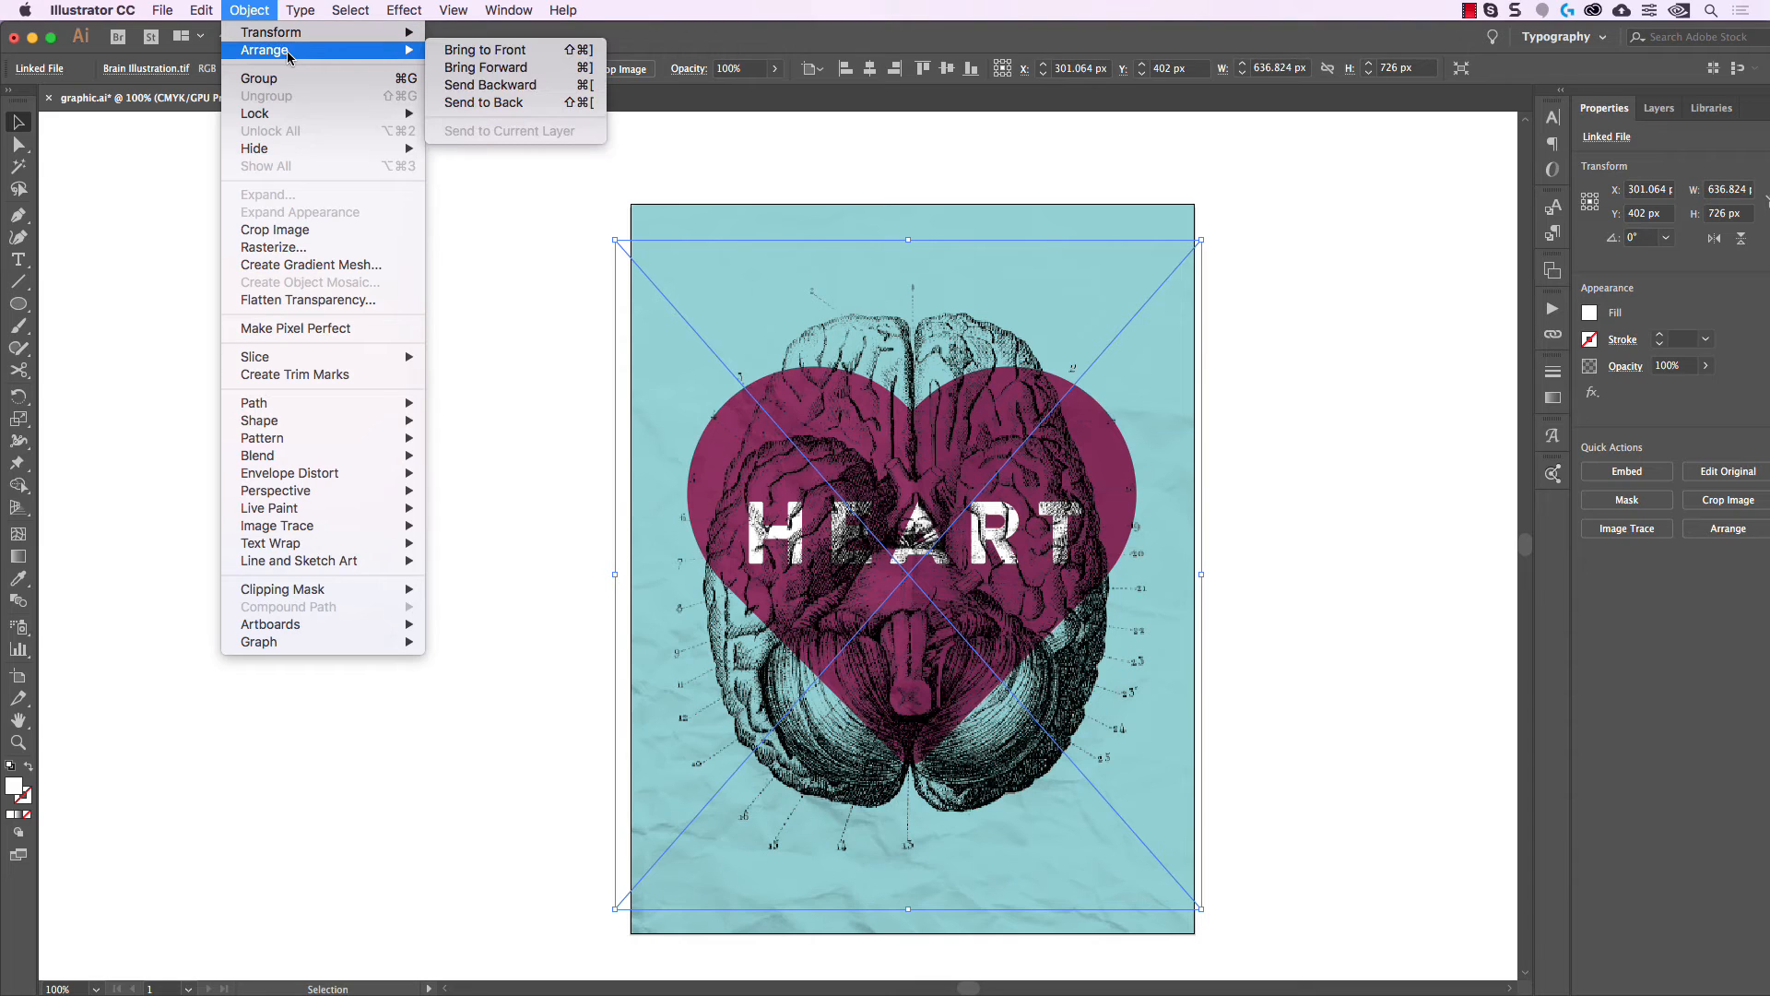
left_click(568, 84)
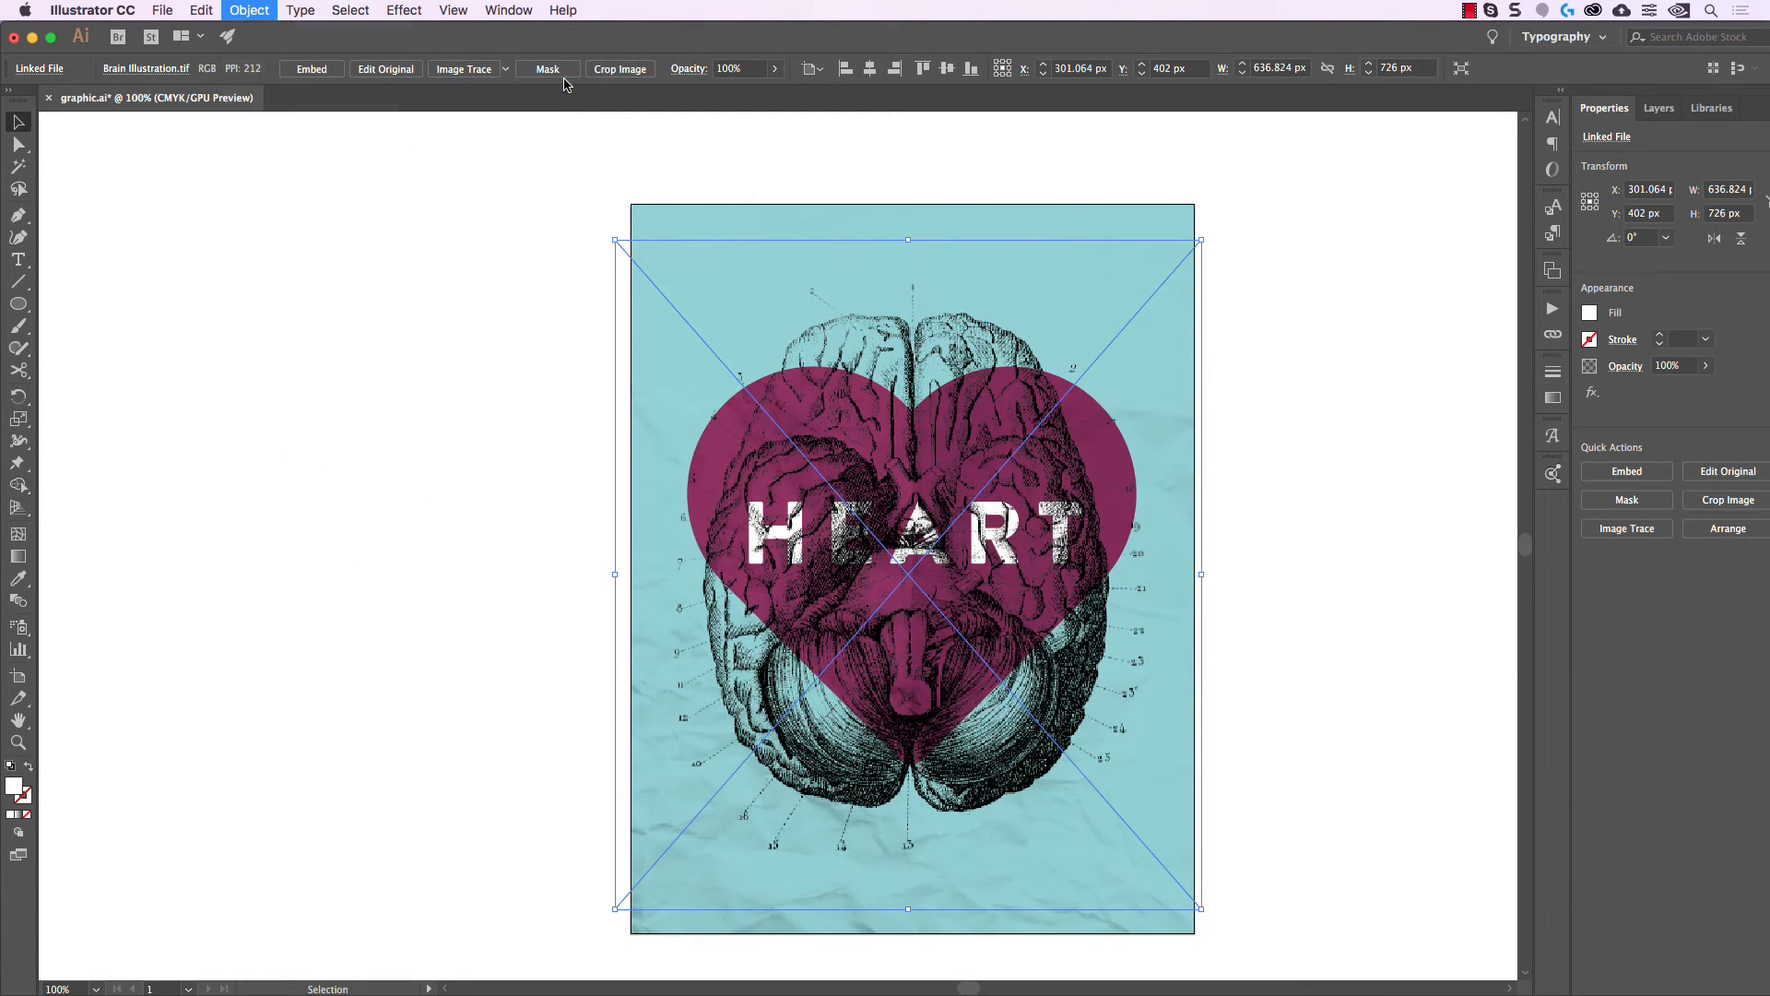
left_click(1326, 468)
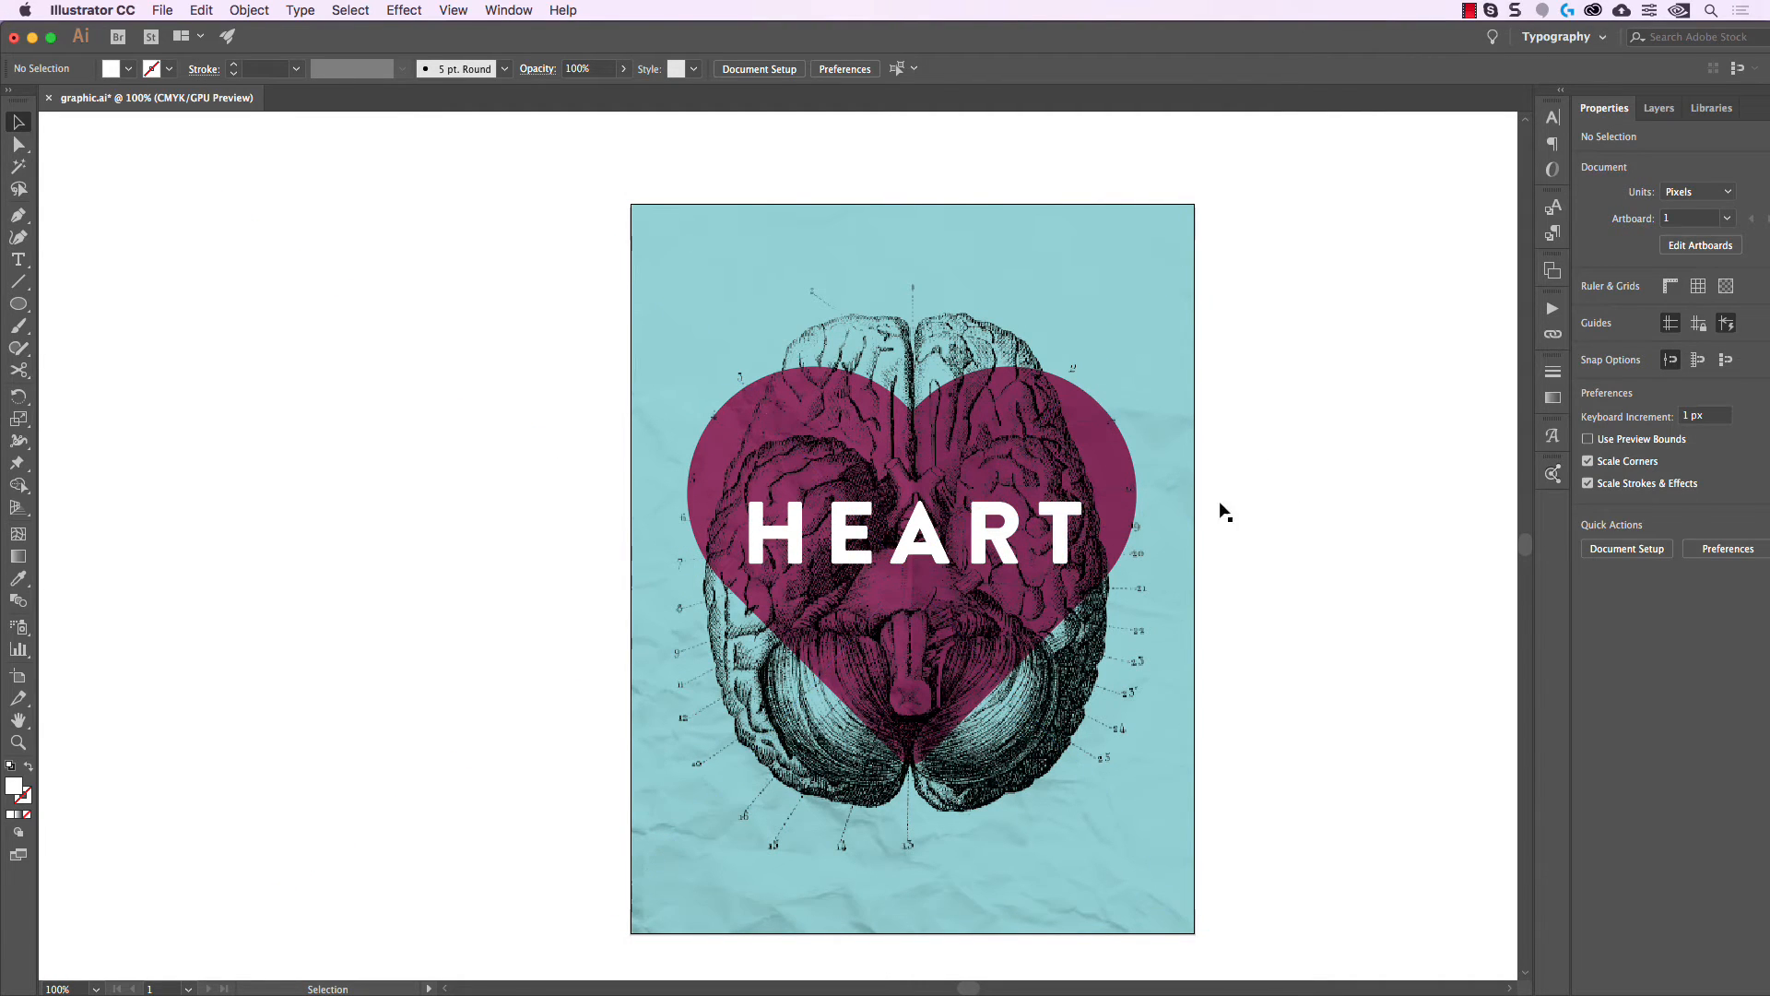
Move the HEART lettering up 20 px within the heart, keeping its horizontal position.
left_click(1061, 524)
key("shift+Up")
key("shift+Up")
key("Right")
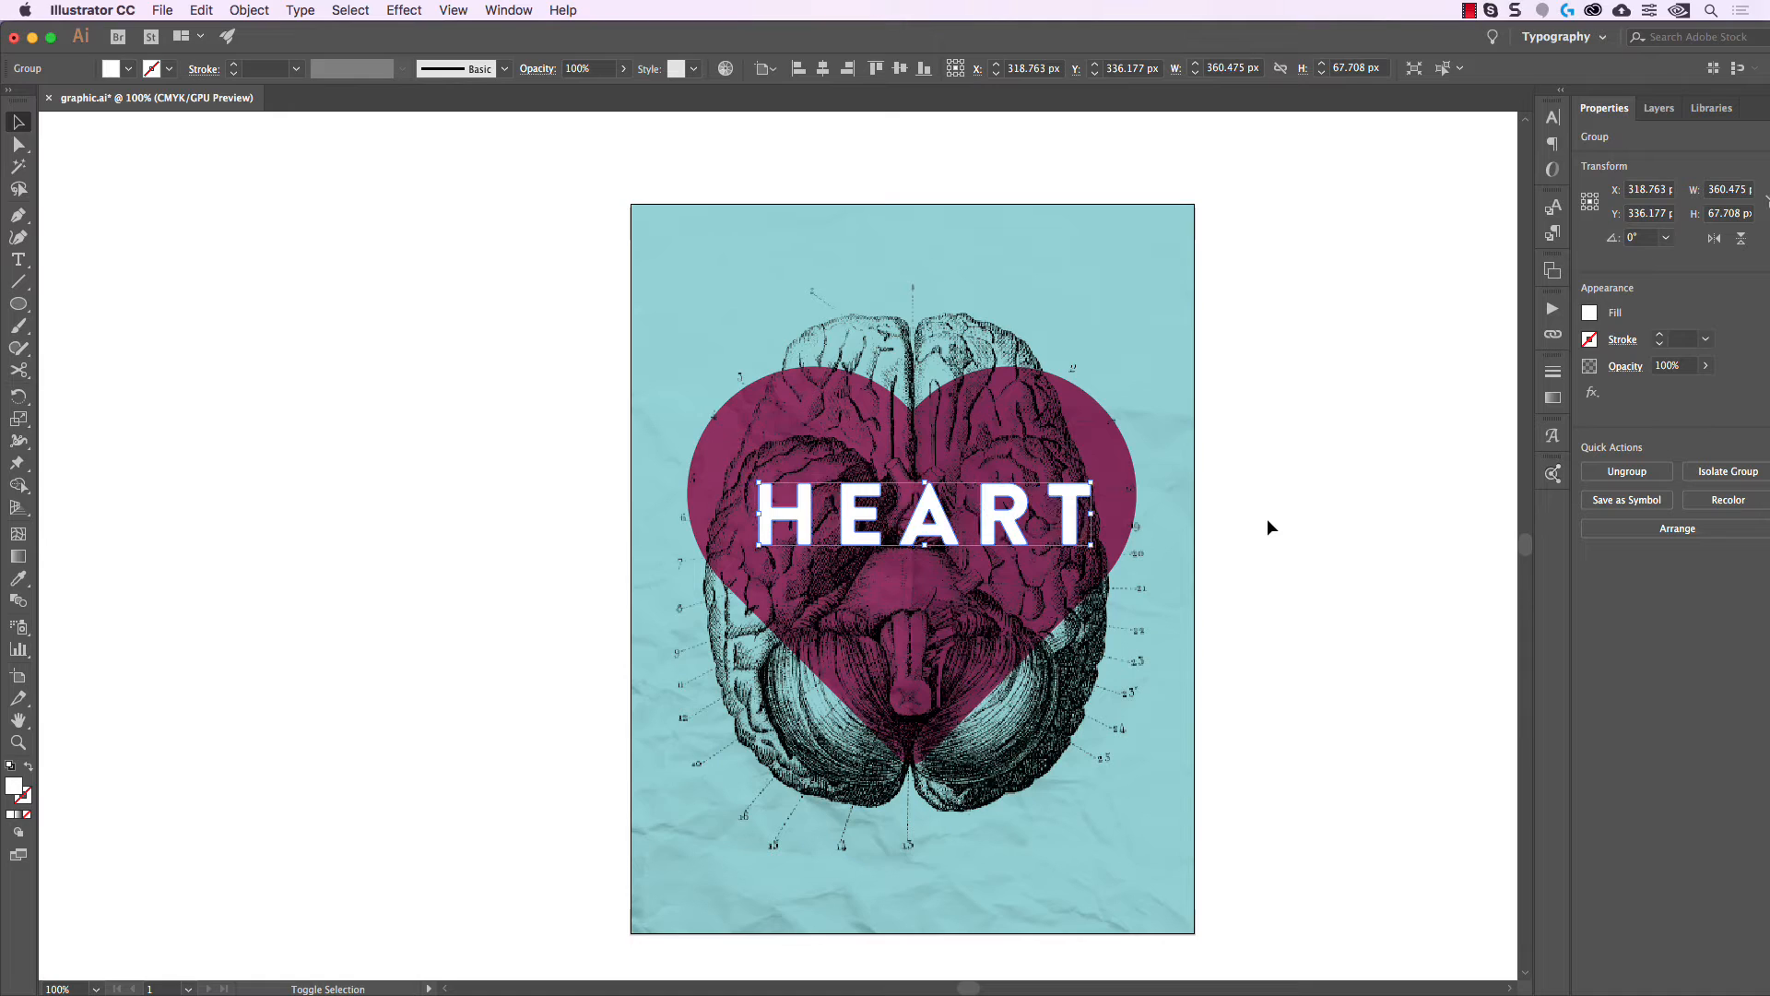
left_click(1281, 540)
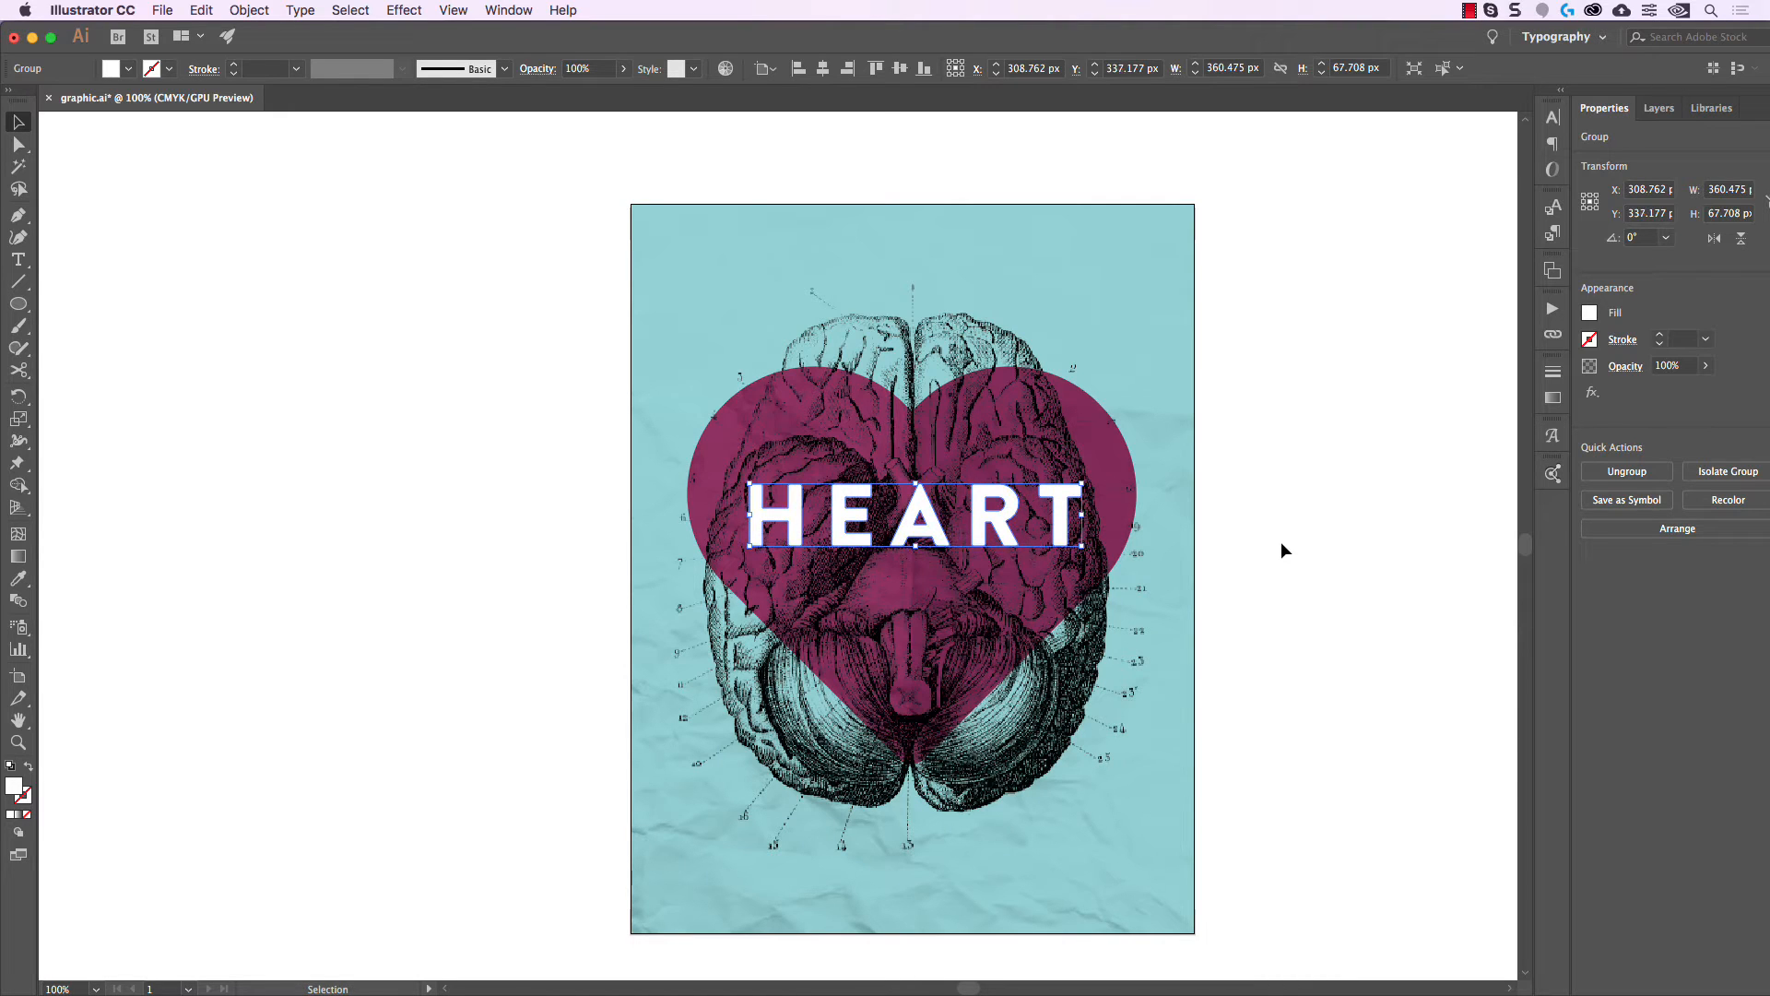
Lower the brain illustration's opacity to 60% and deselect it.
left_click(1111, 695)
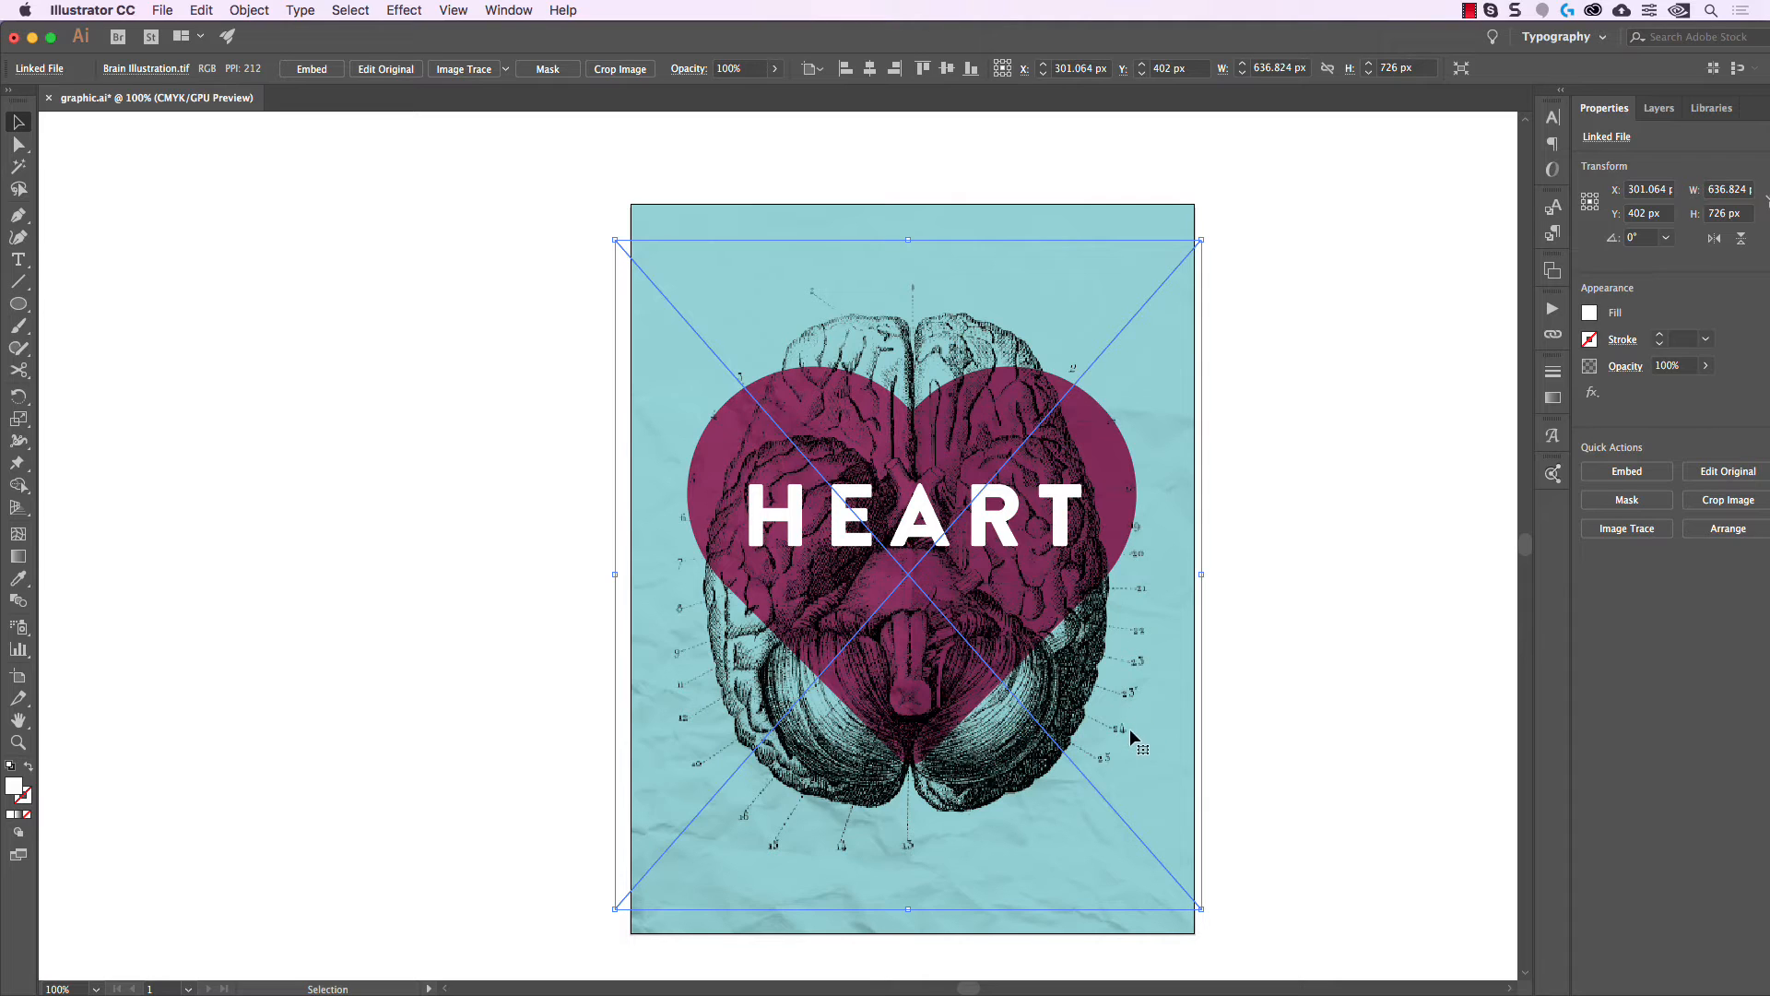
left_click(1284, 654)
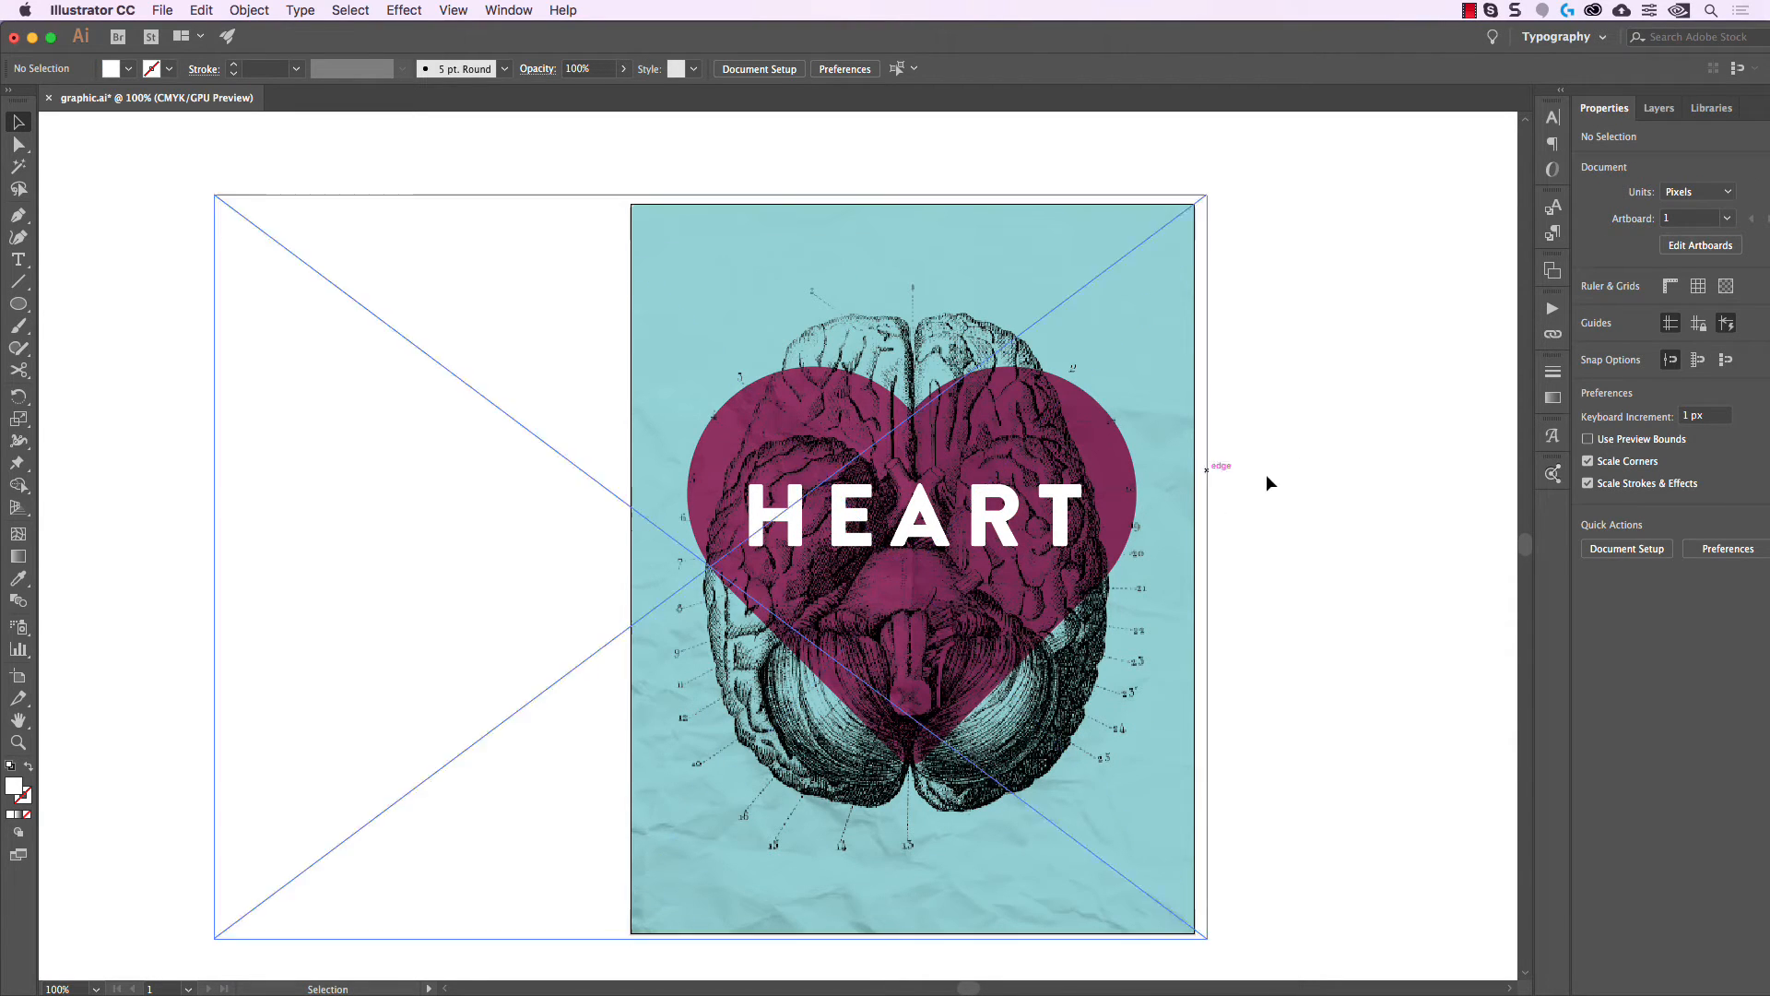
left_click(1106, 723)
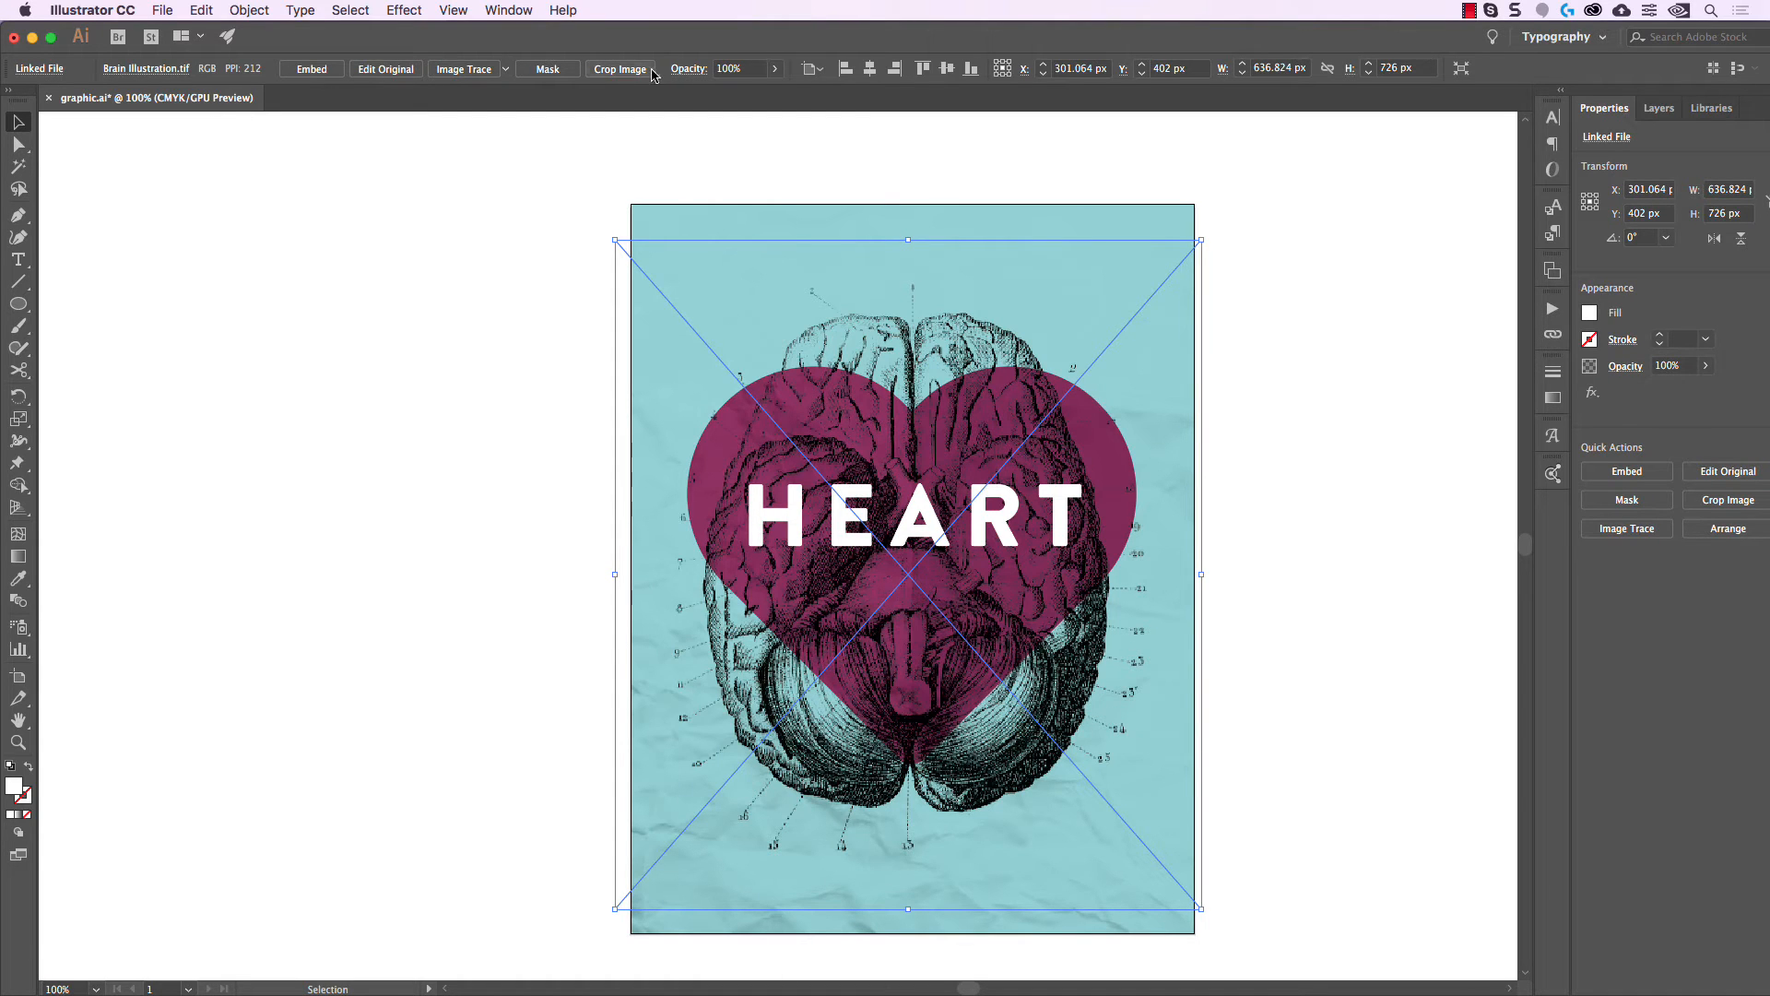
left_click(750, 70)
type("50")
key("Return")
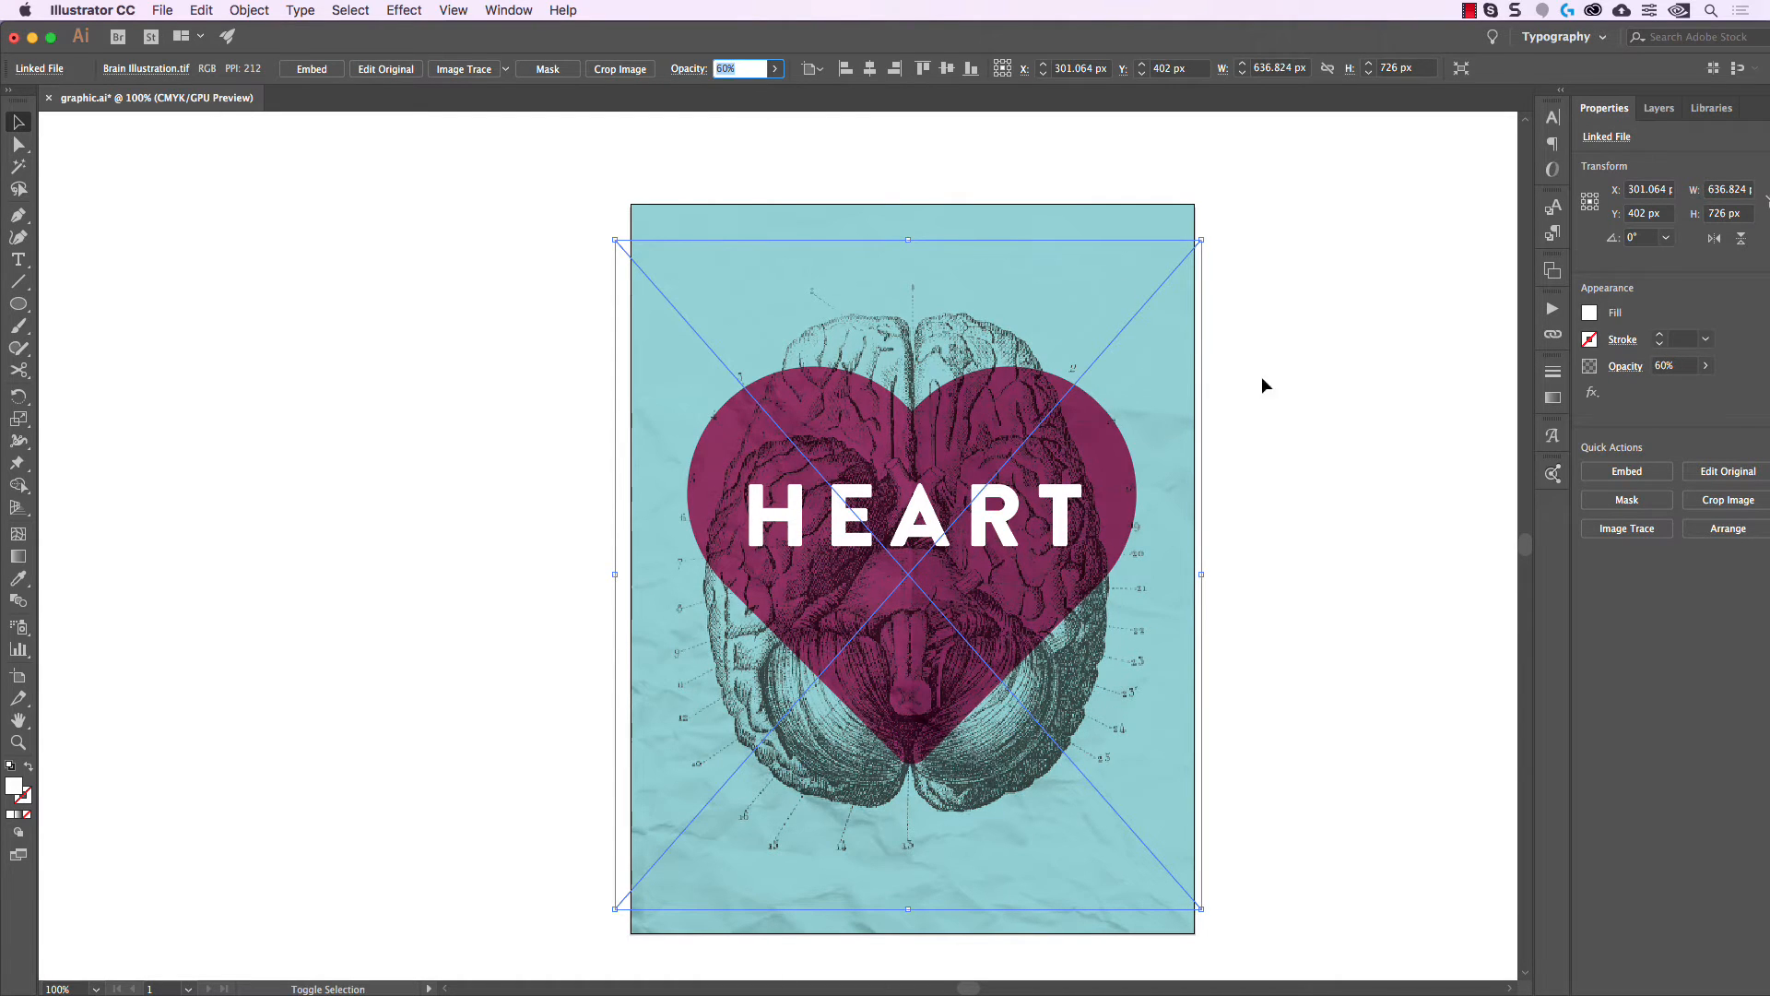
left_click(1370, 479)
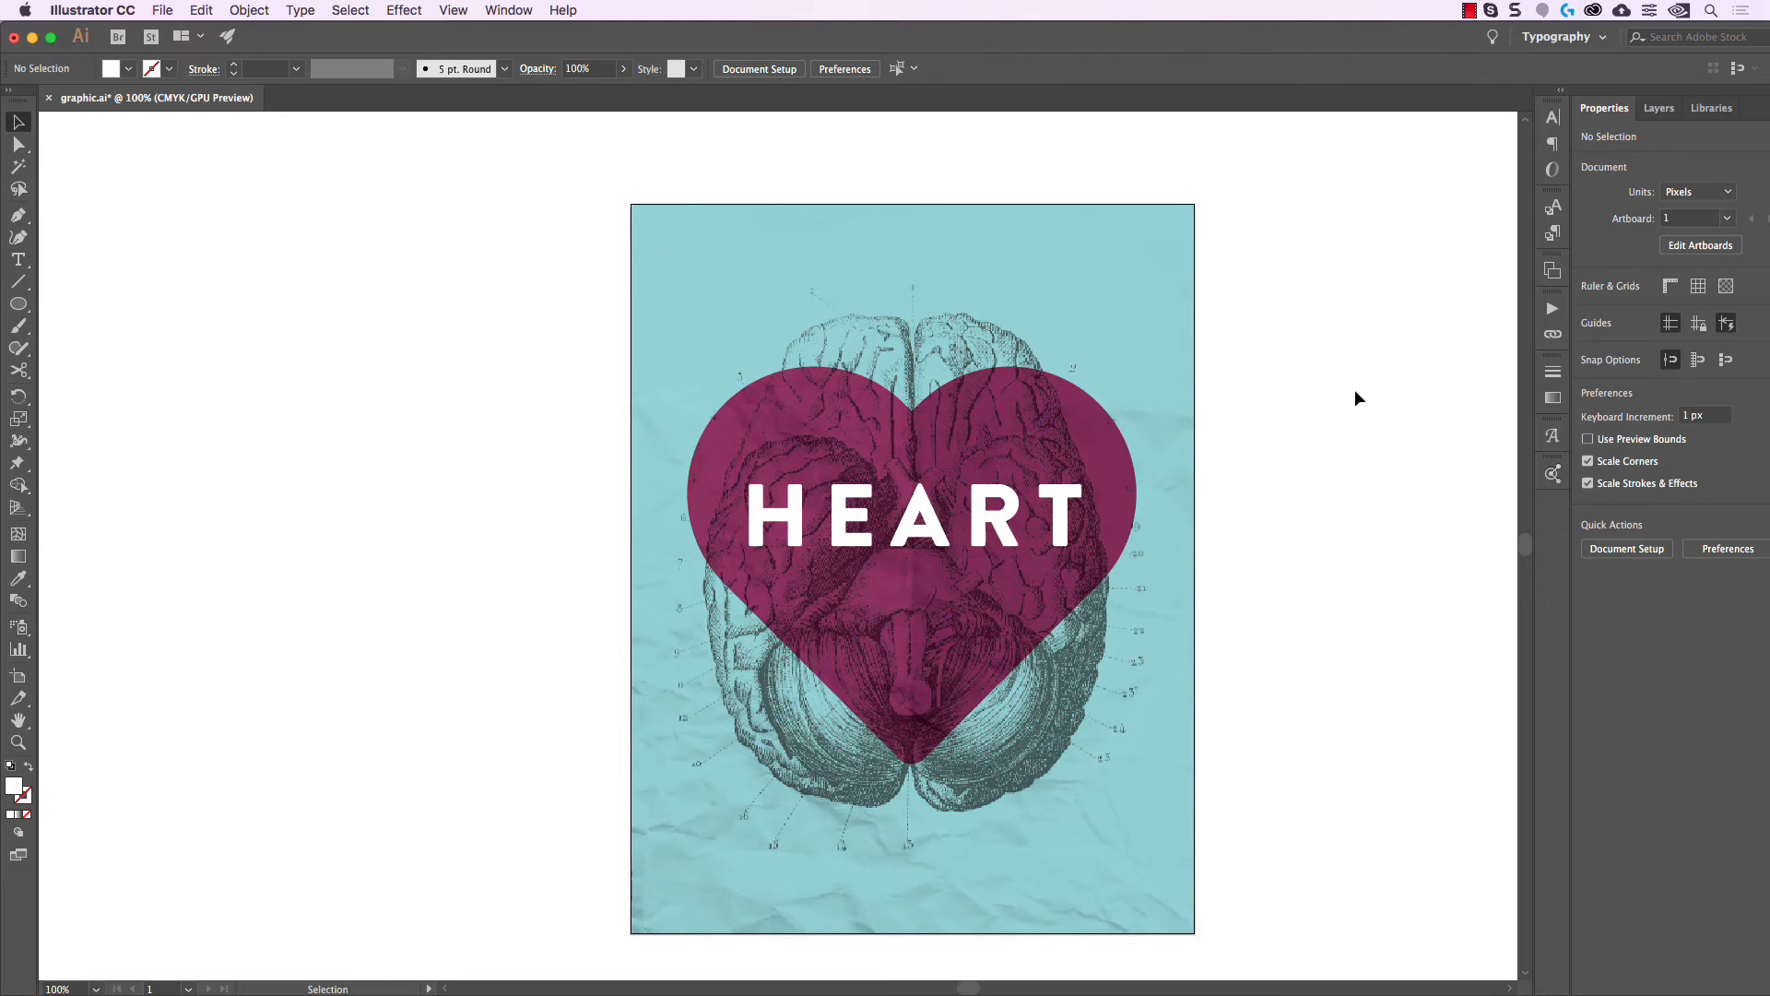
left_click_drag(1375, 467, 1230, 449)
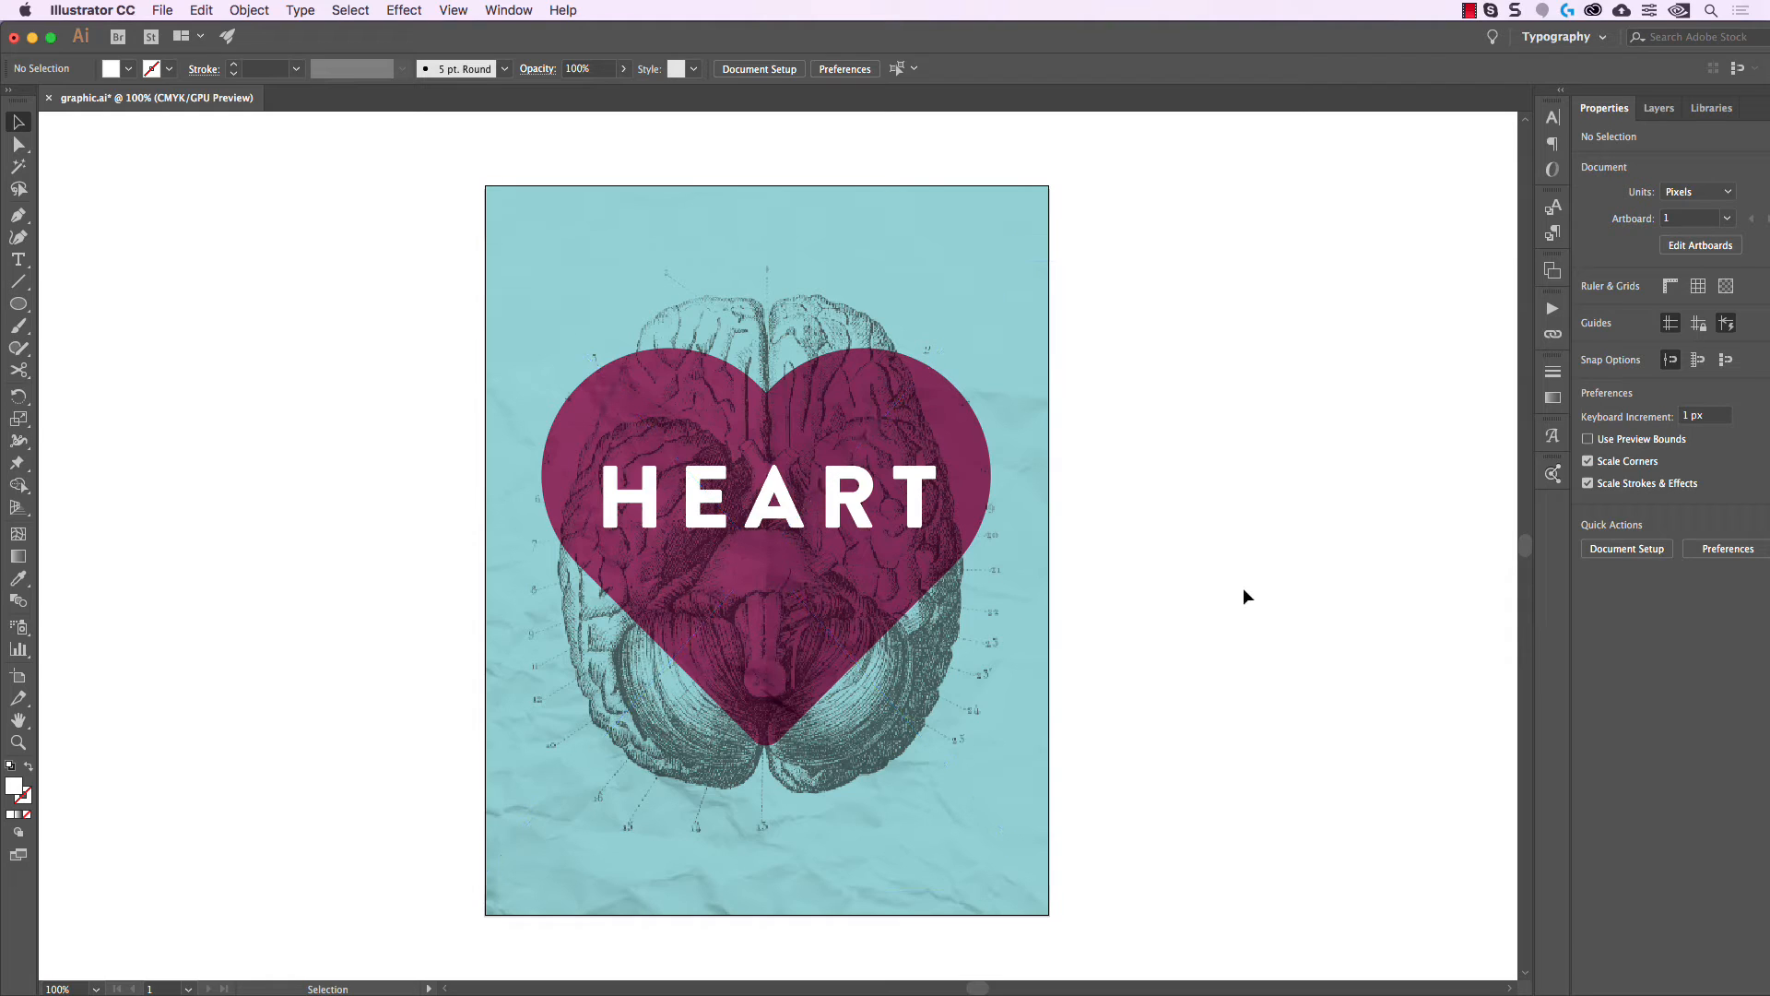
left_click_drag(1243, 588, 1214, 578)
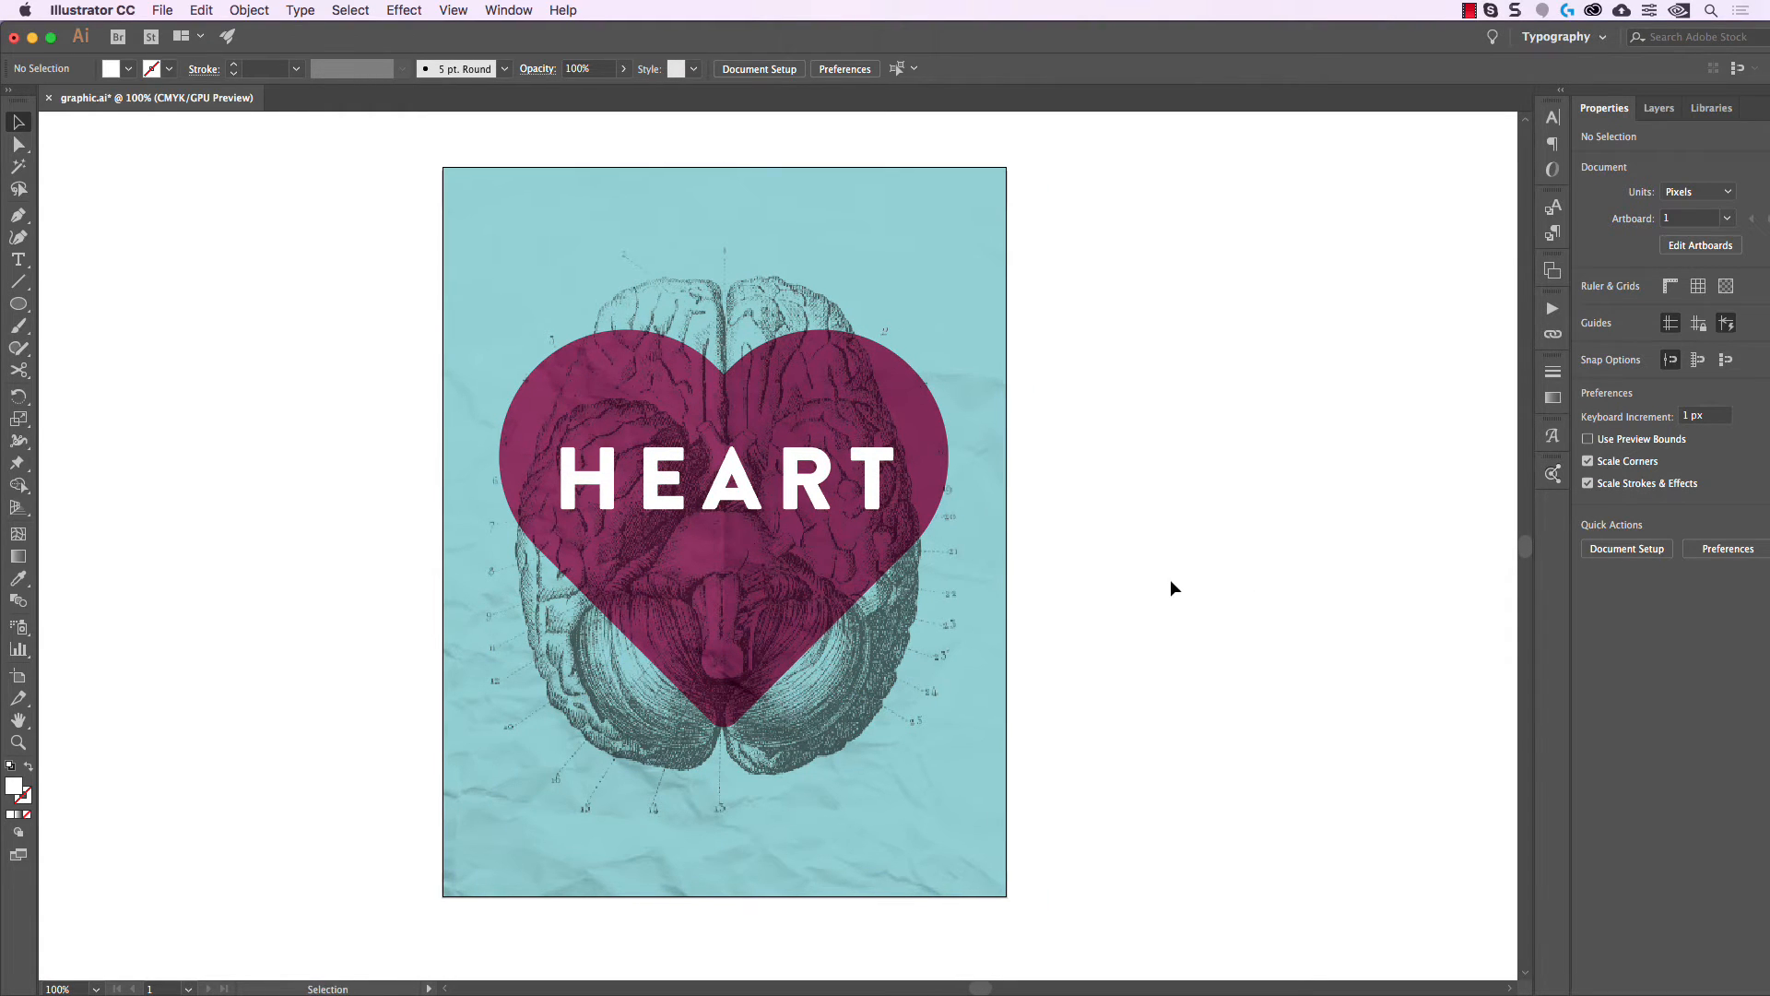